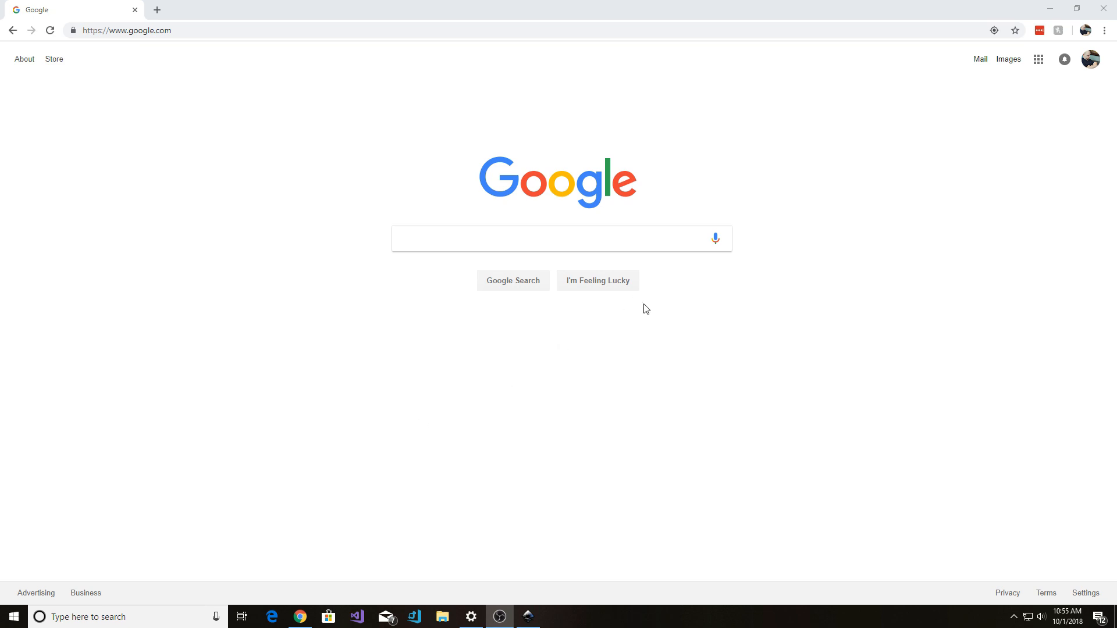
Search Google for "hippo silhouette" and show the image results.
{"action": "left_click", "coordinate": [506, 232]}
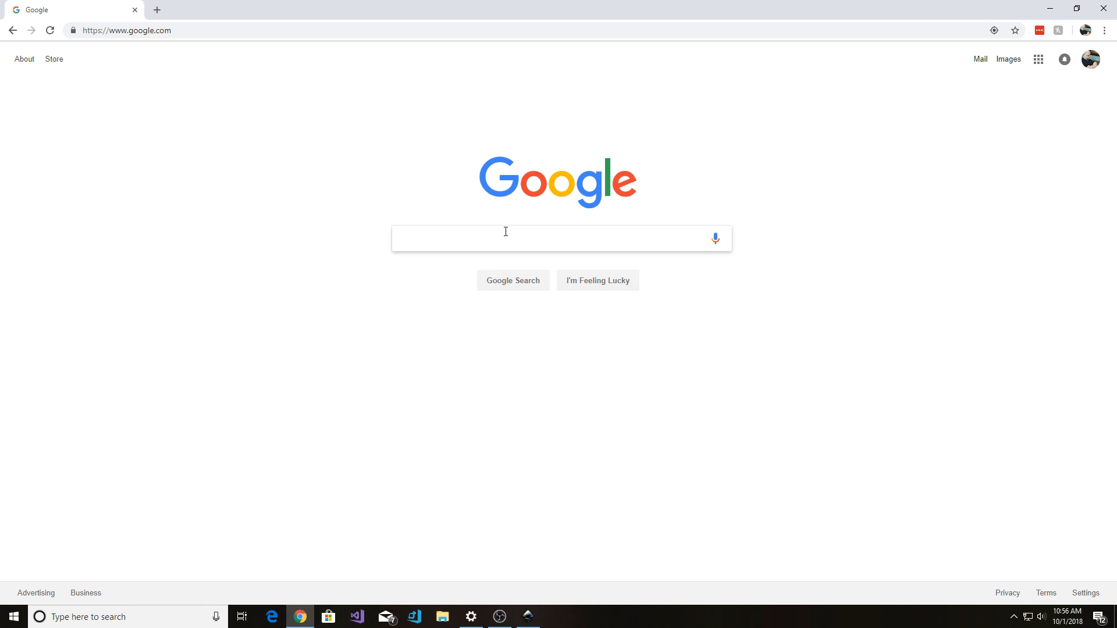
{"action": "type", "text": "hippo silhouee"}
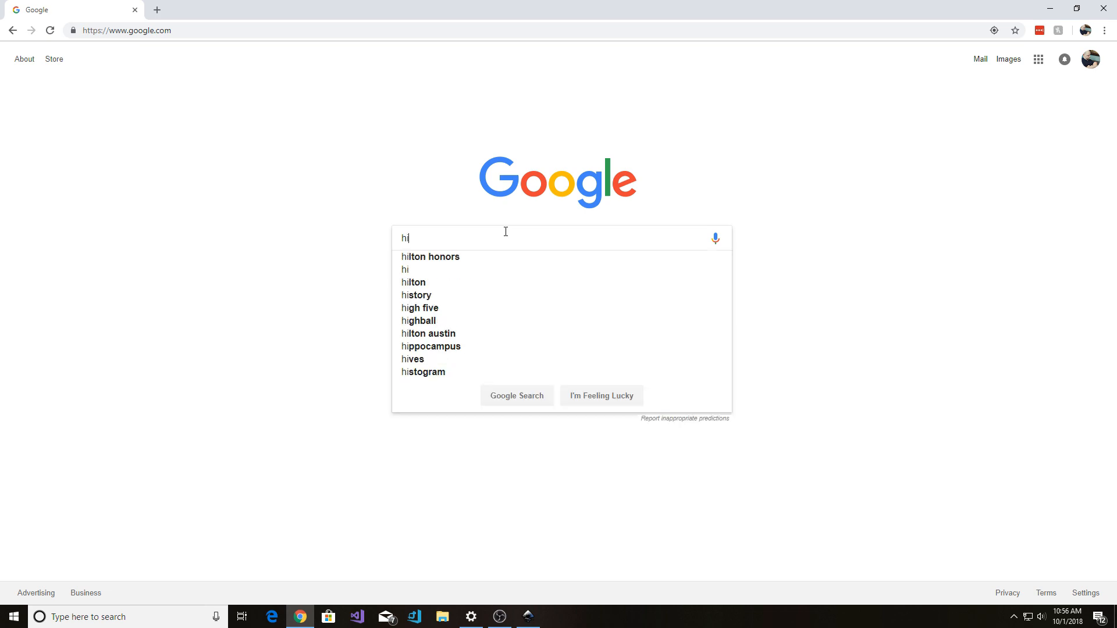
{"action": "key", "text": "BackSpace"}
{"action": "type", "text": "tte"}
{"action": "key", "text": "Return"}
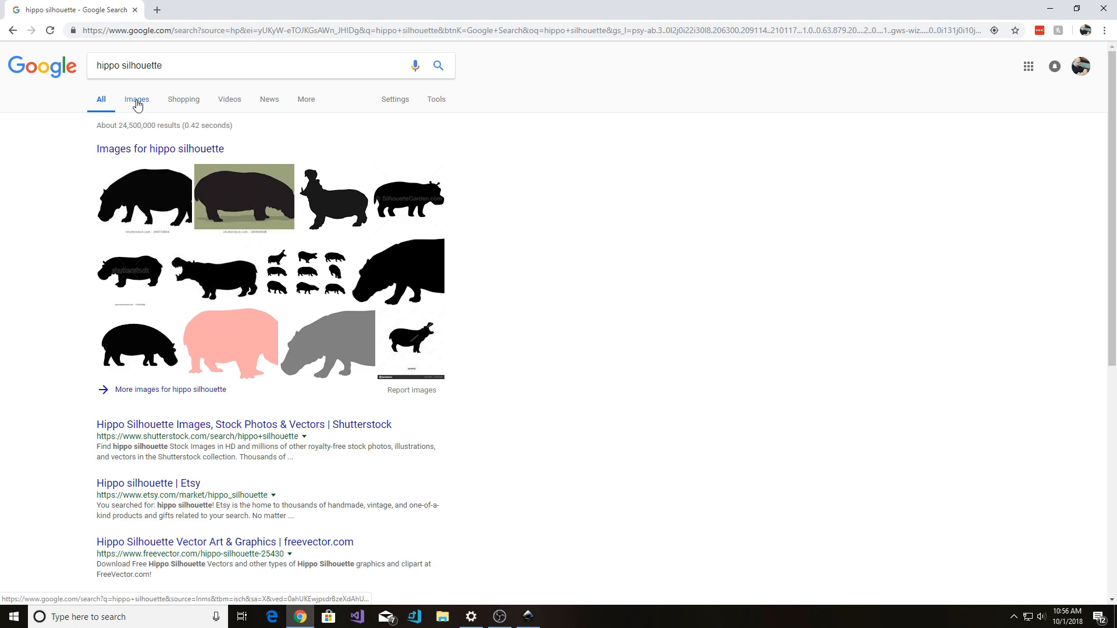
{"action": "left_click", "coordinate": [137, 106]}
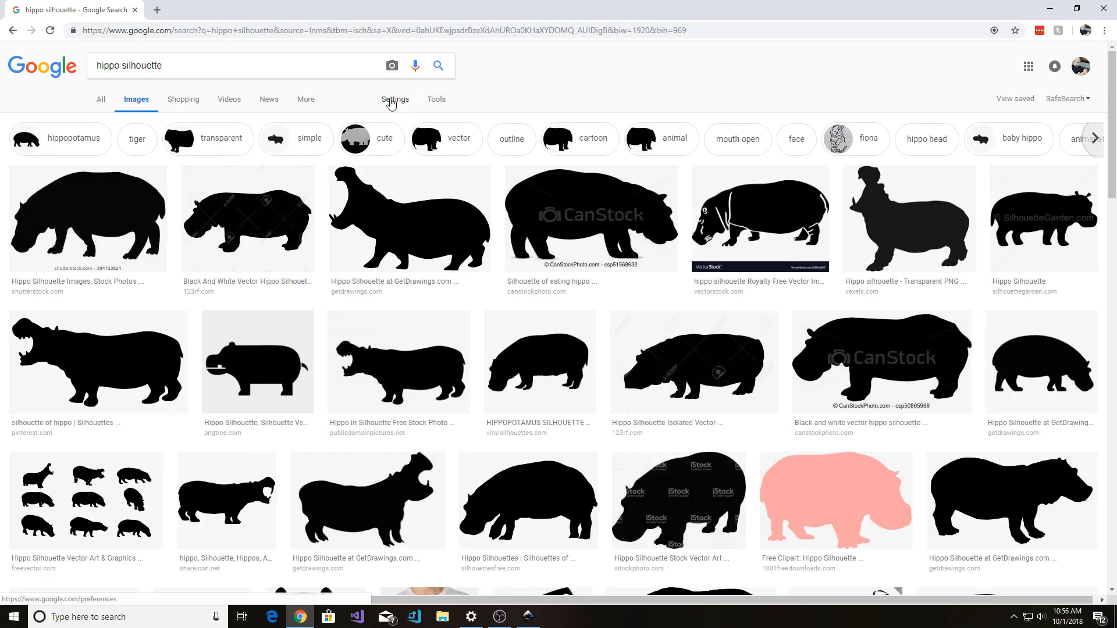
Filter the image results by usage rights to those labeled for reuse.
{"action": "left_click", "coordinate": [390, 103]}
{"action": "left_click", "coordinate": [391, 101]}
{"action": "left_click", "coordinate": [443, 102]}
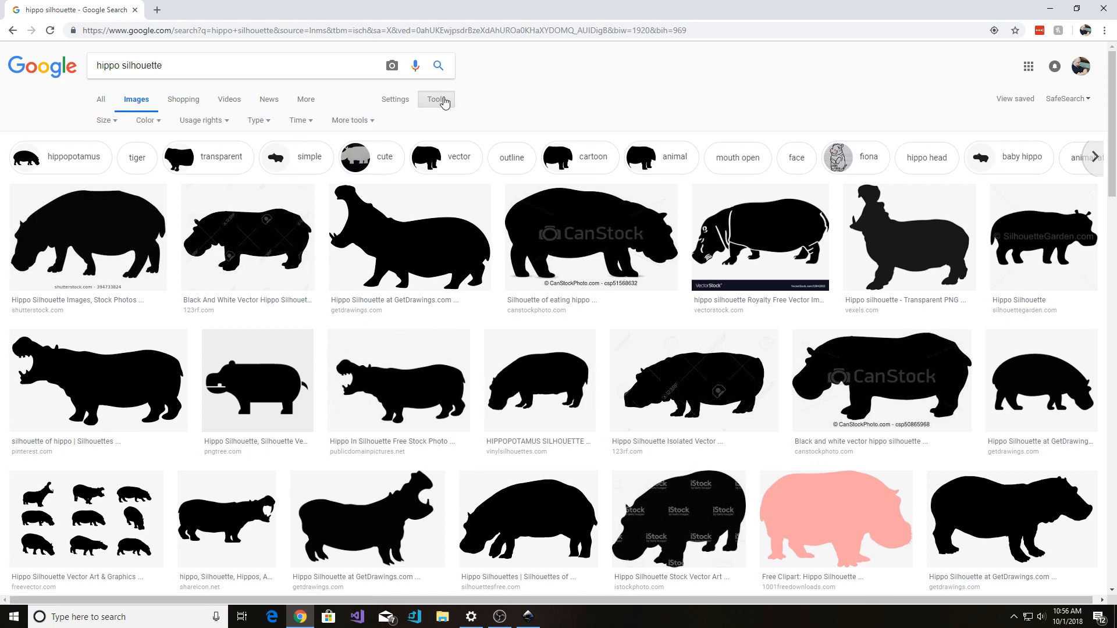
{"action": "left_click", "coordinate": [220, 121]}
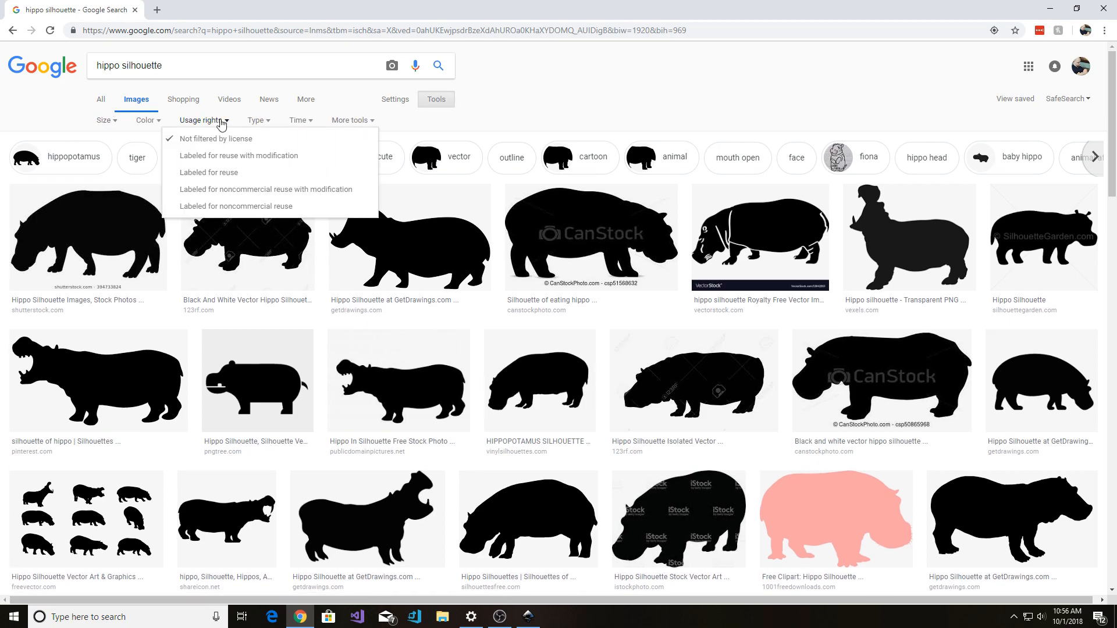
{"action": "left_click", "coordinate": [227, 176]}
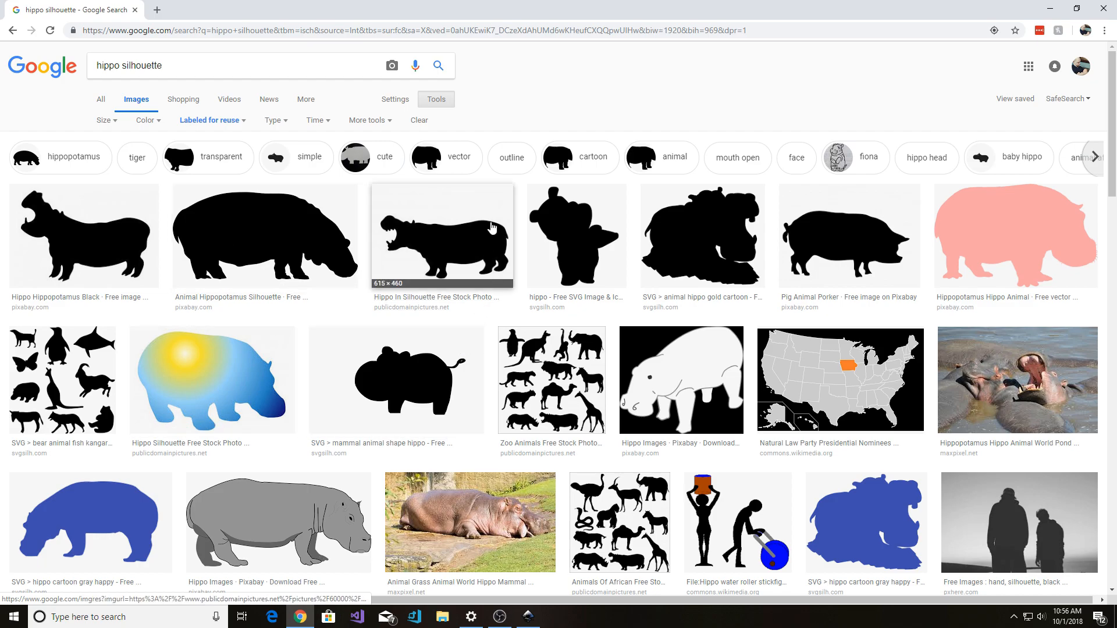
Open the publicdomainpictures.net page of the open-mouthed Hippo In Silhouette image and check its license.
{"action": "left_click", "coordinate": [466, 249]}
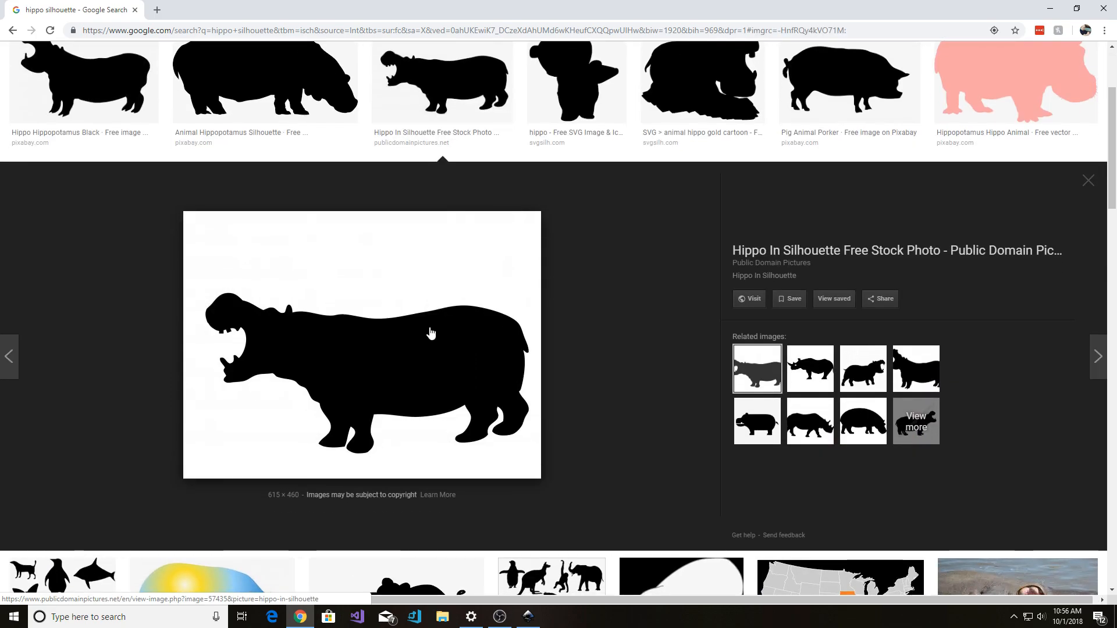
{"action": "left_click", "coordinate": [397, 367]}
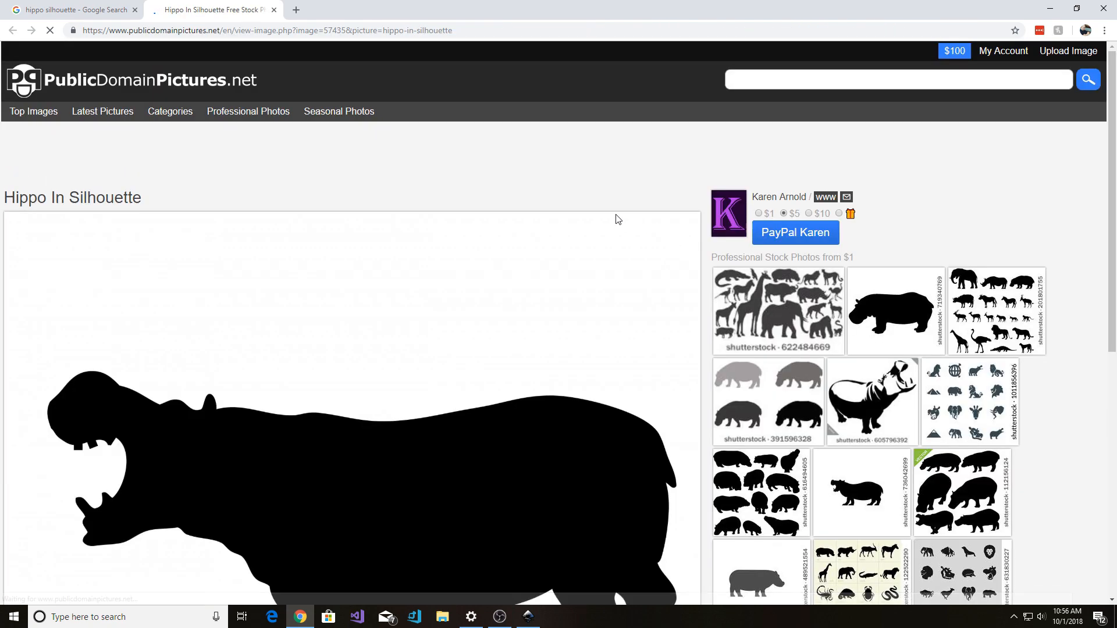
{"action": "scroll", "coordinate": [439, 340], "scroll_direction": "down", "scroll_amount": 5}
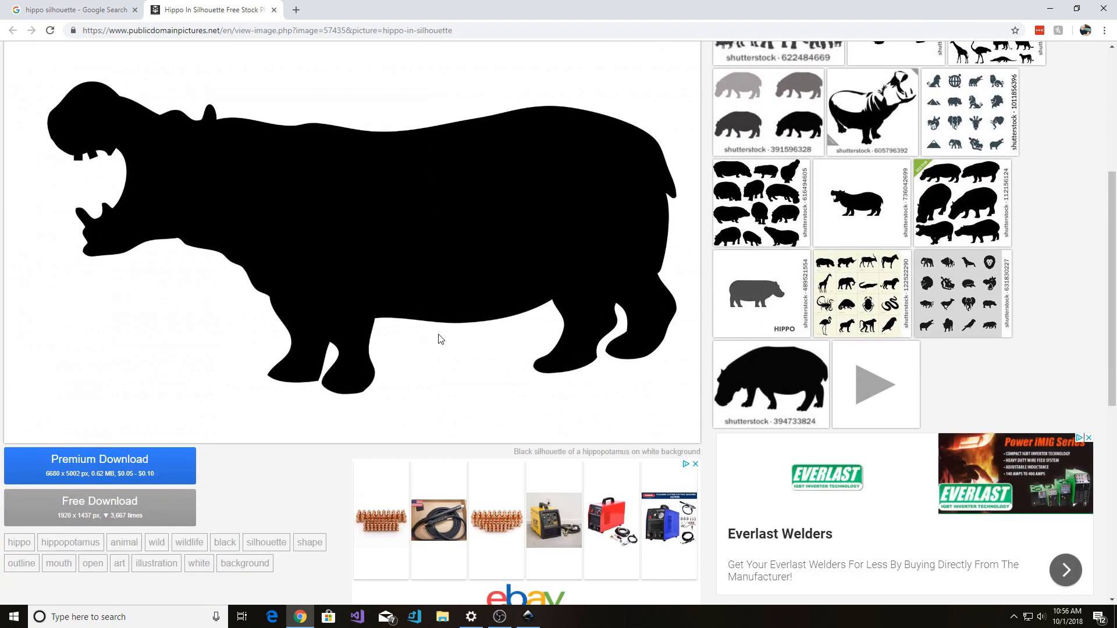
{"action": "key", "text": "ctrl+minus"}
{"action": "scroll", "coordinate": [437, 347], "scroll_direction": "down", "scroll_amount": 1}
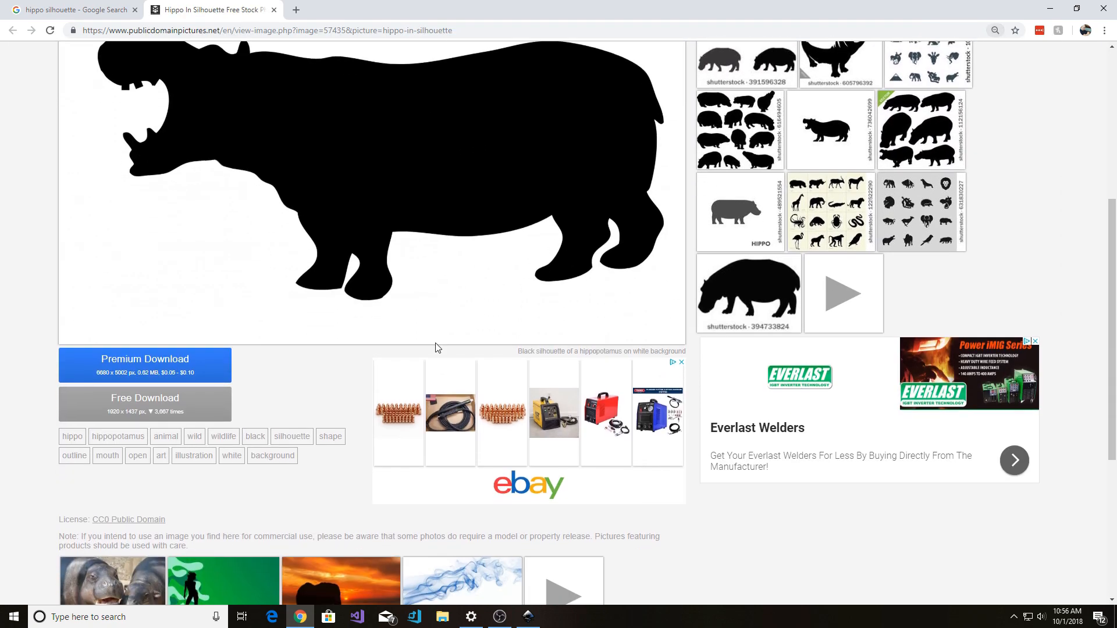
{"action": "scroll", "coordinate": [8, 517], "scroll_direction": "down", "scroll_amount": 1}
{"action": "left_click_drag", "start_coordinate": [217, 457], "coordinate": [57, 466]}
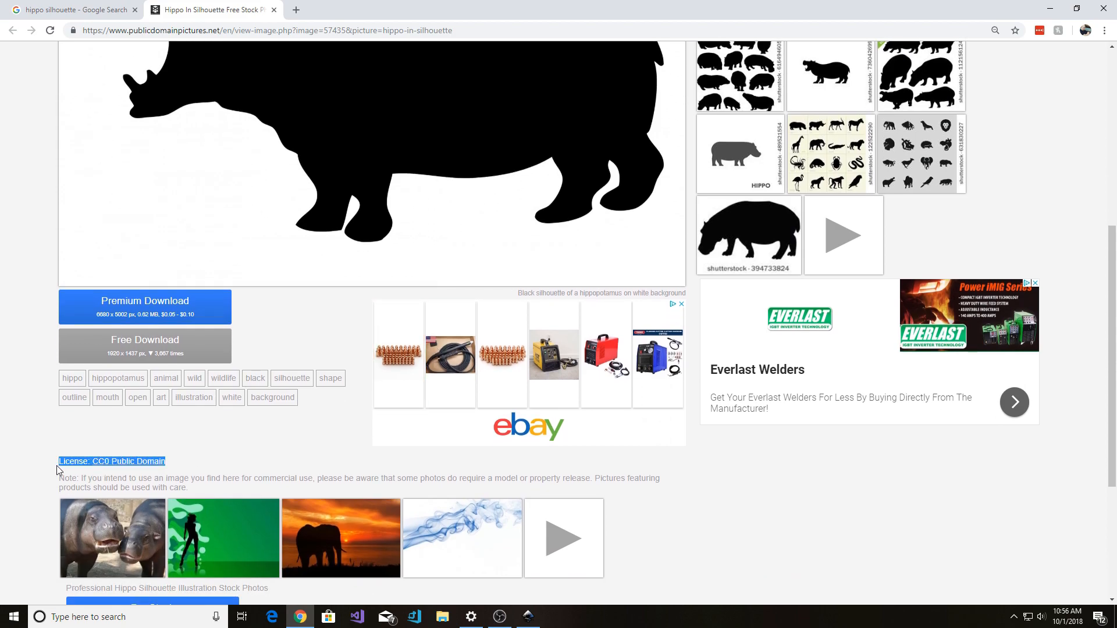
{"action": "scroll", "coordinate": [272, 470], "scroll_direction": "up", "scroll_amount": 4}
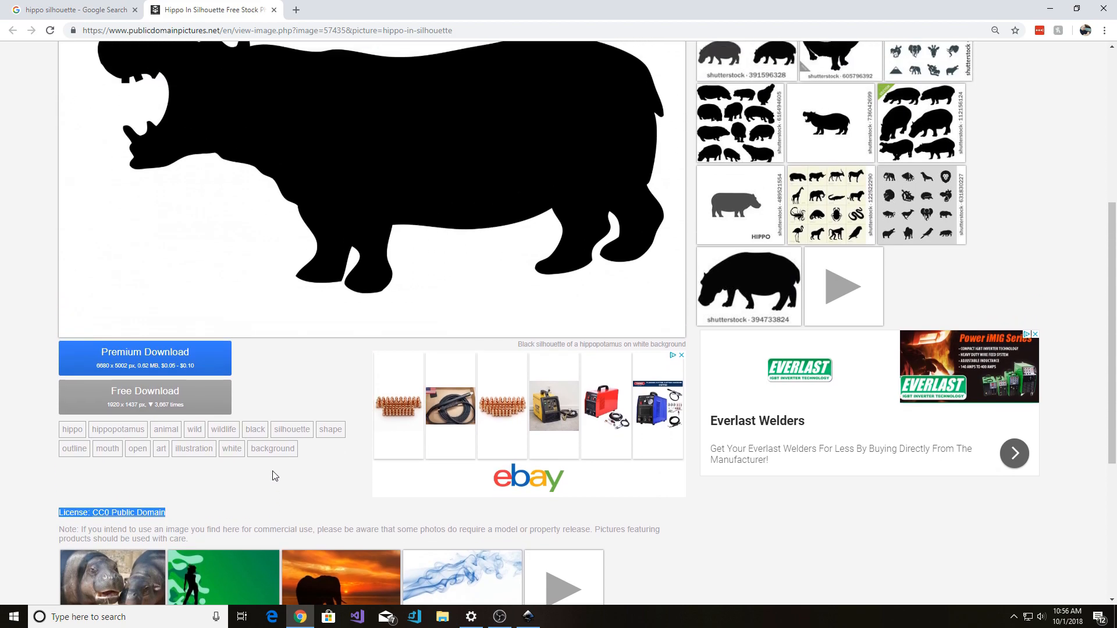
{"action": "scroll", "coordinate": [221, 500], "scroll_direction": "down", "scroll_amount": 1}
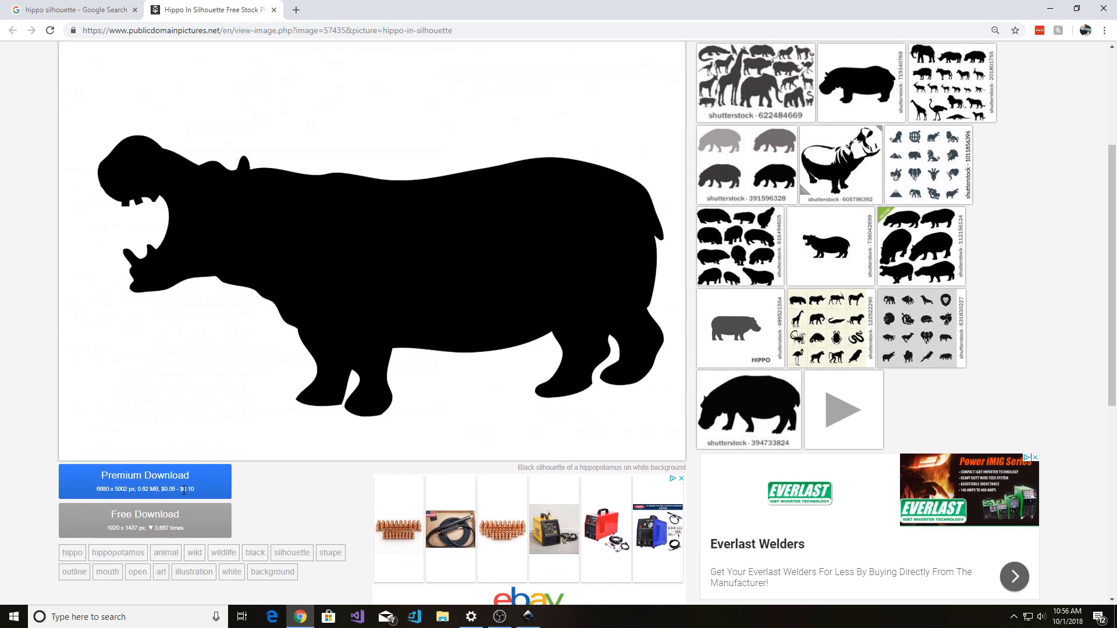
Download the free version of the hippo image and show the downloaded file in its folder.
{"action": "left_click", "coordinate": [169, 519]}
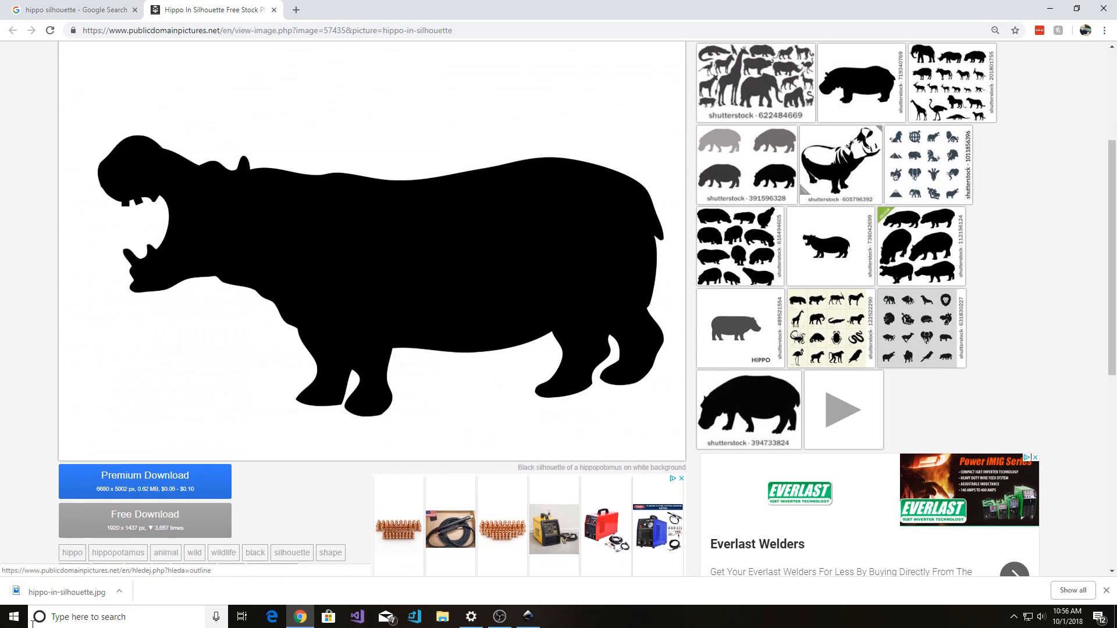
{"action": "left_click", "coordinate": [121, 593]}
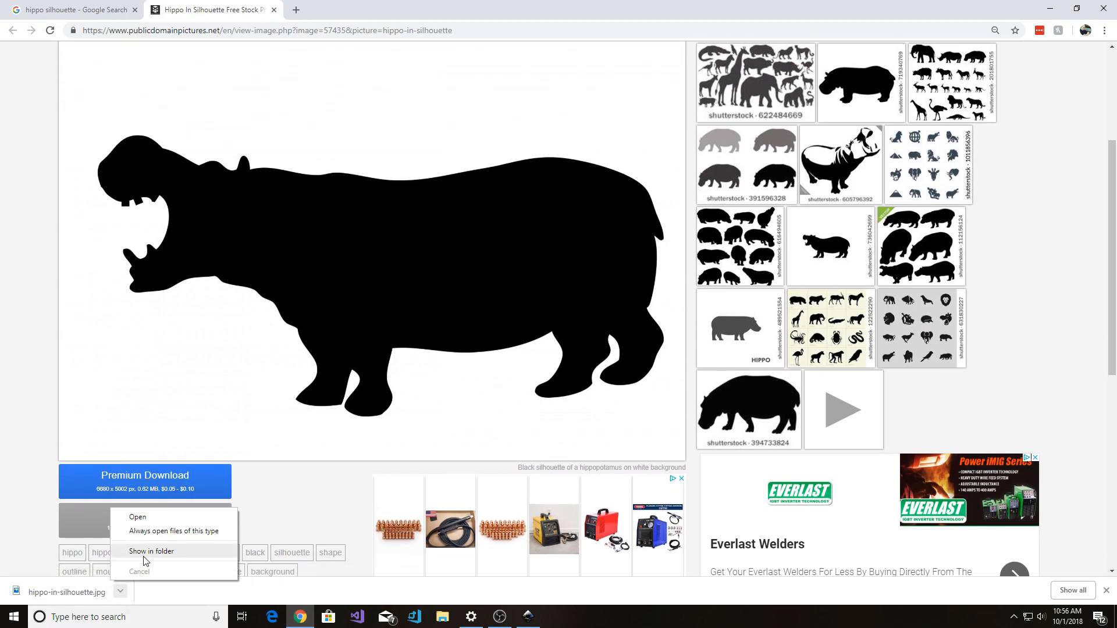
{"action": "left_click", "coordinate": [144, 557]}
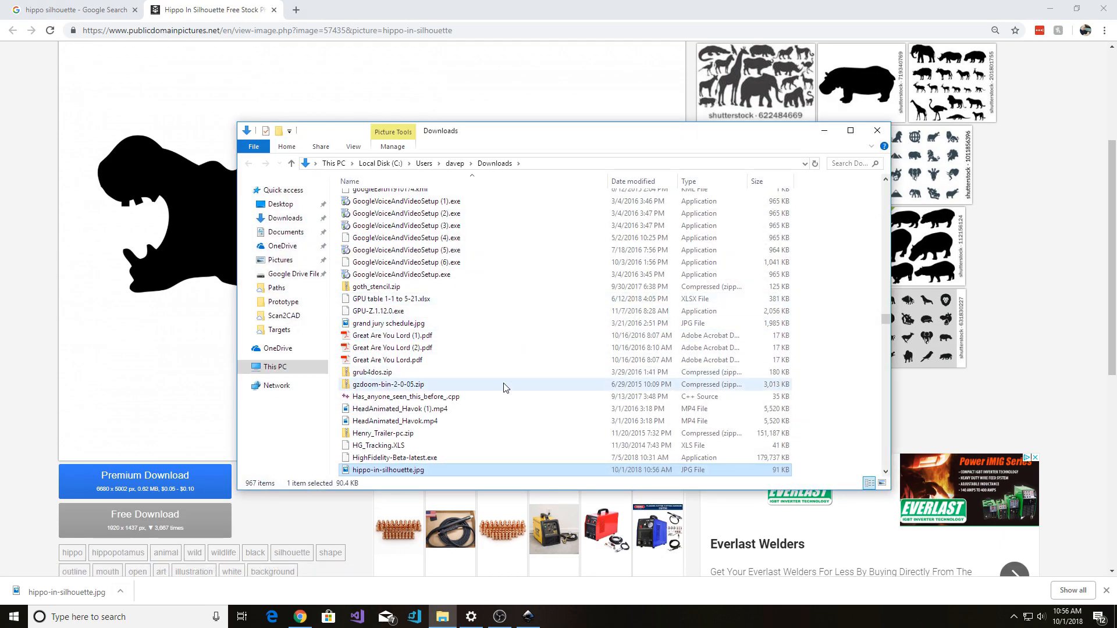
Paste a copy of hippo-in-silhouette.jpg into the My Drive > GoFab CNC > Tutorial folder on the G: drive.
{"action": "left_click", "coordinate": [443, 618]}
{"action": "key", "text": "super"}
{"action": "type", "text": "G:\\"}
{"action": "key", "text": "Return"}
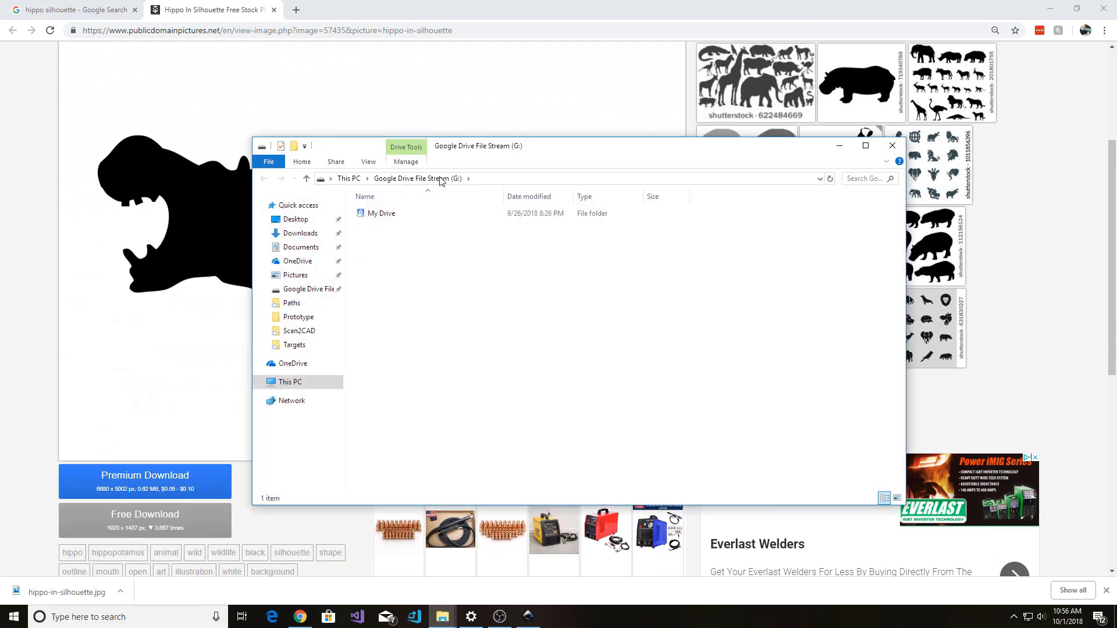
{"action": "double_click", "coordinate": [392, 213]}
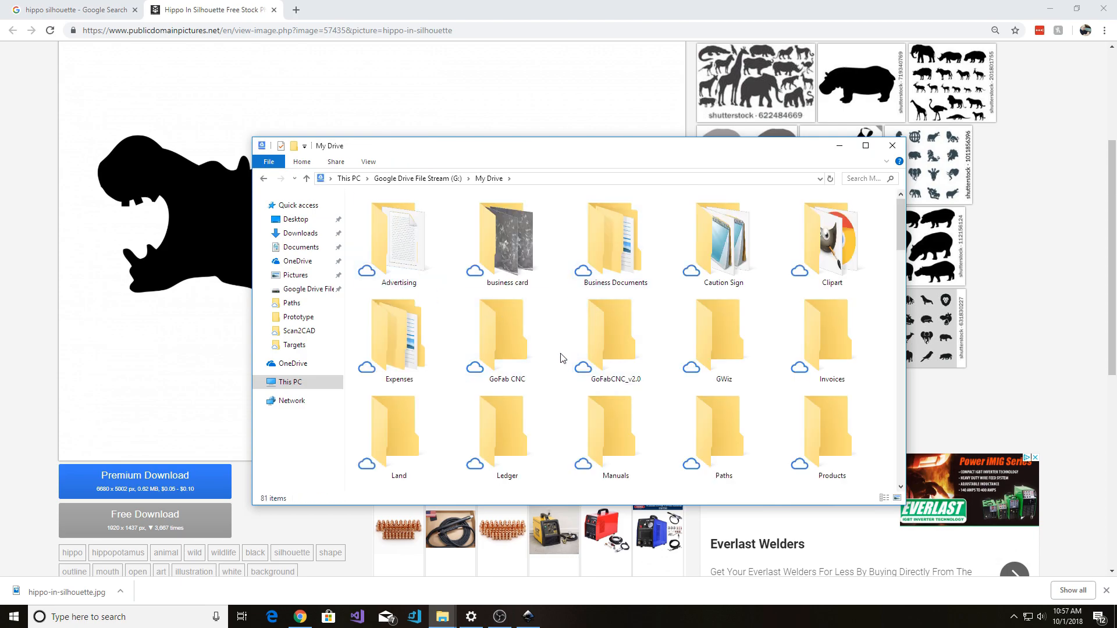
{"action": "left_click", "coordinate": [487, 343]}
{"action": "double_click", "coordinate": [519, 339]}
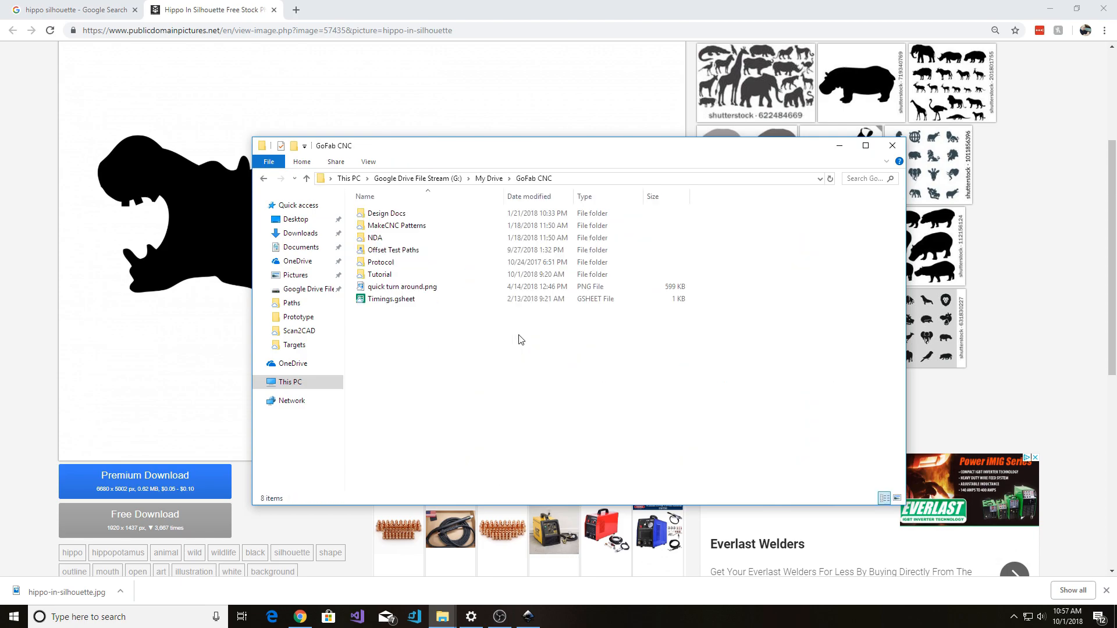
{"action": "double_click", "coordinate": [518, 339]}
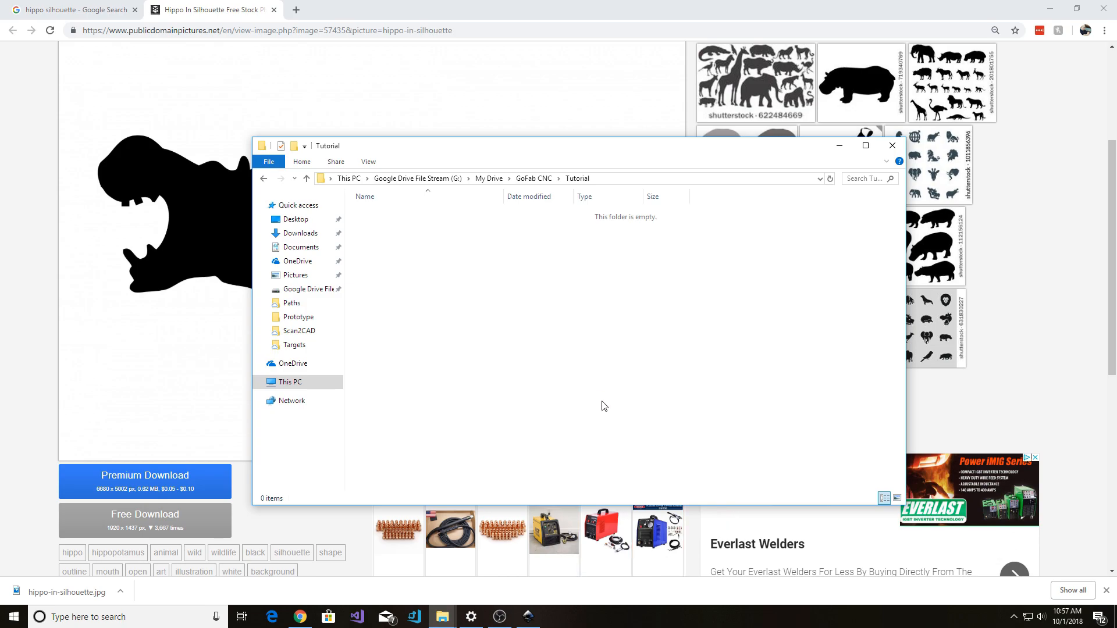
{"action": "key", "text": "ctrl+v"}
{"action": "left_click", "coordinate": [584, 368]}
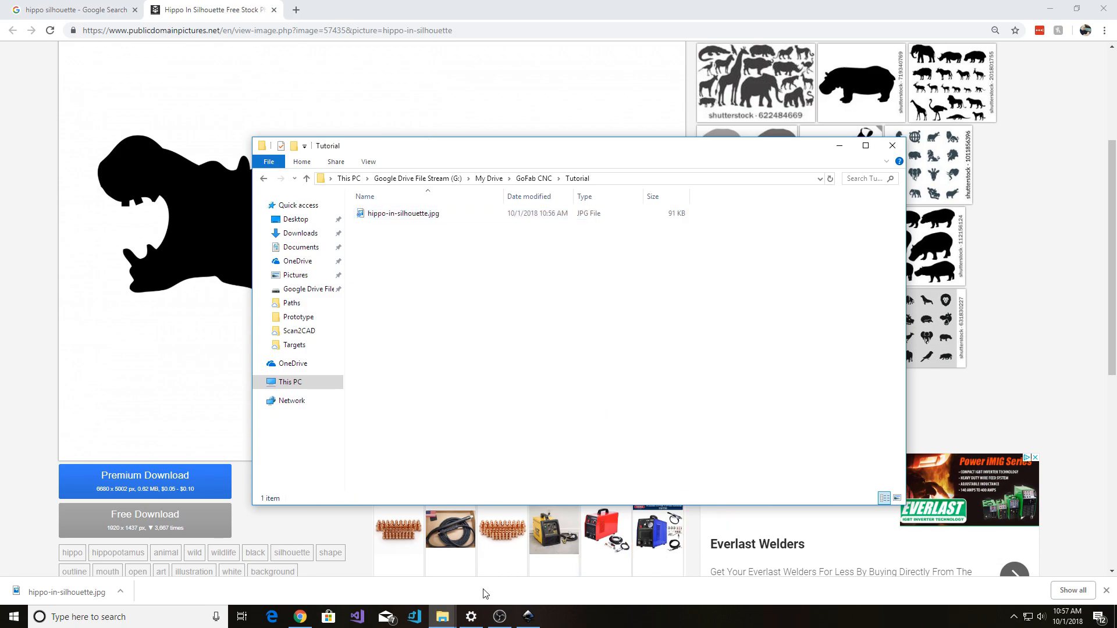
Switch to Inkscape and close its empty new document.
{"action": "left_click", "coordinate": [528, 616]}
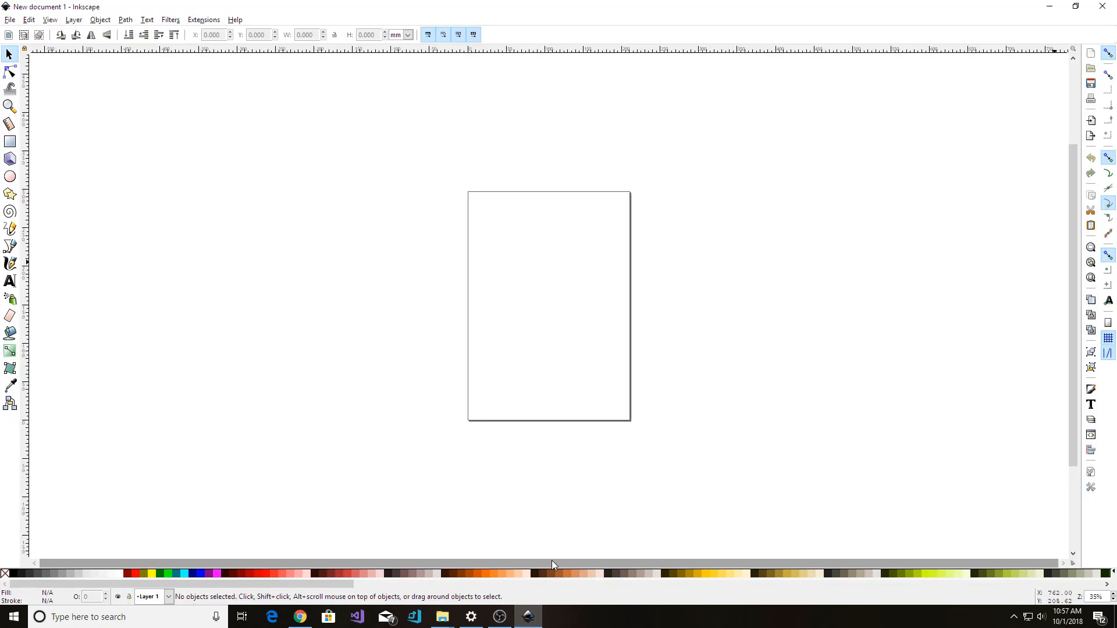
{"action": "key", "text": "alt+Tab"}
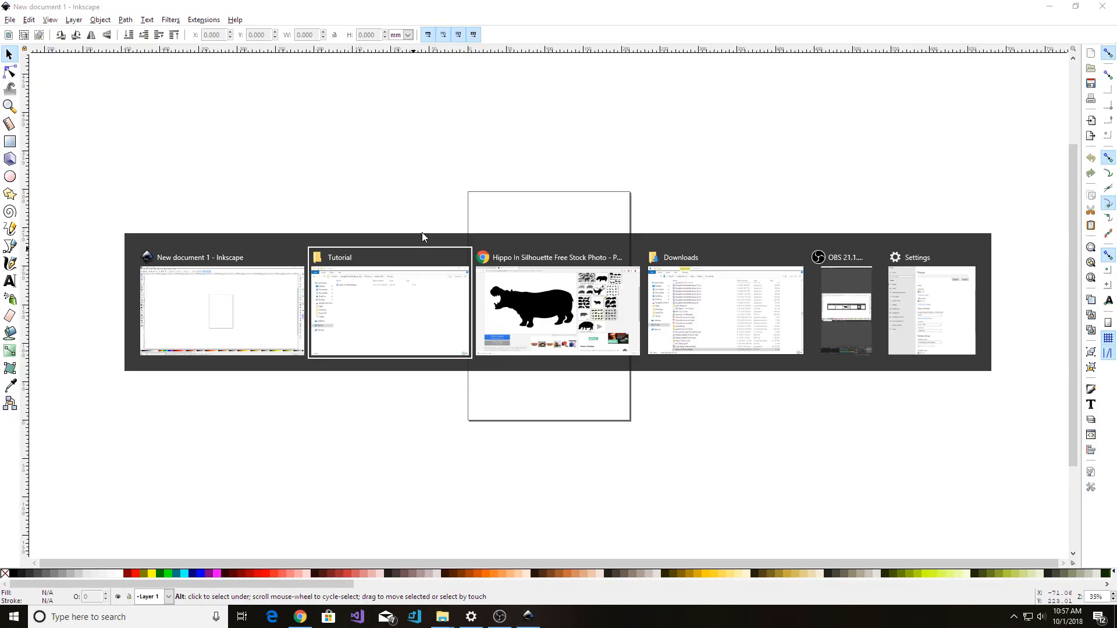
{"action": "left_click", "coordinate": [1096, 6]}
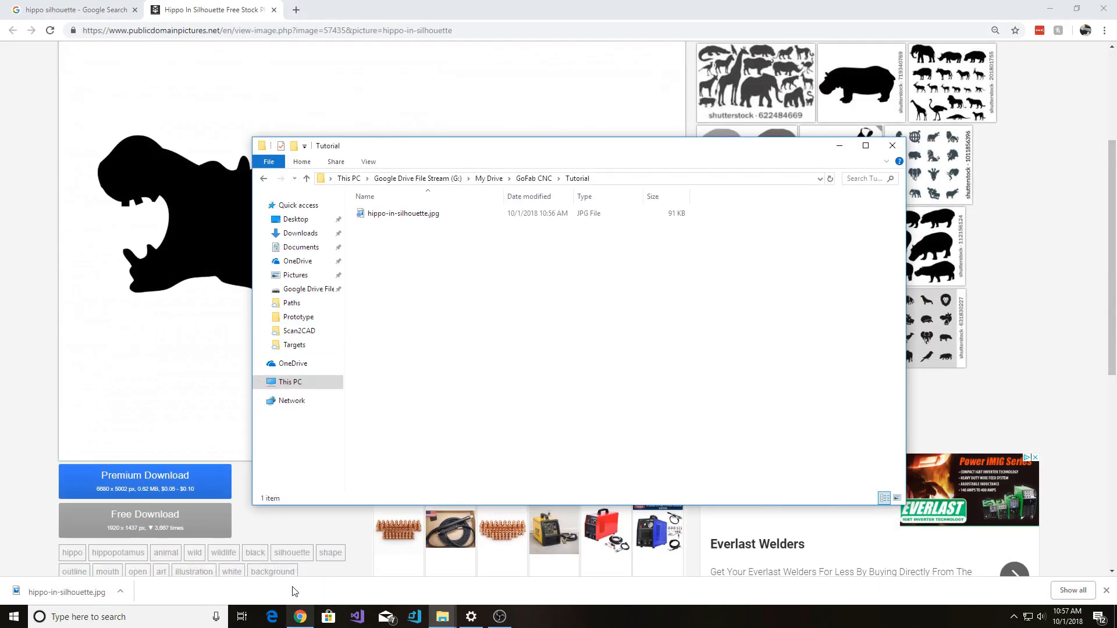
Switch back to Chrome, go to dafont.com and open the Fancy > Cartoon font category.
{"action": "left_click", "coordinate": [302, 606]}
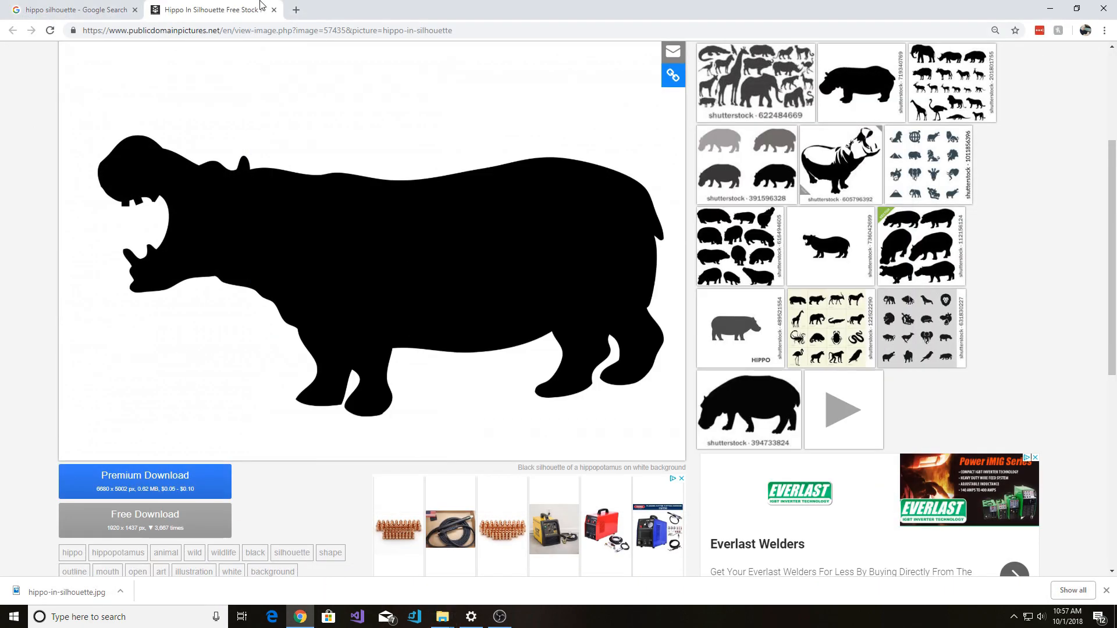
{"action": "left_click", "coordinate": [274, 34]}
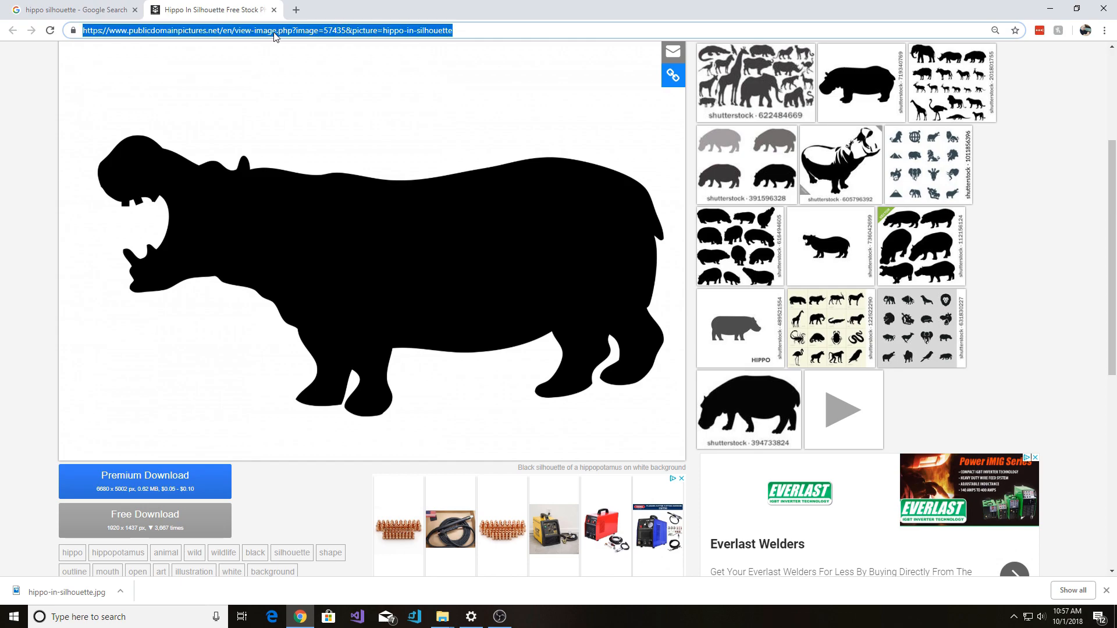
{"action": "type", "text": "dafont.com"}
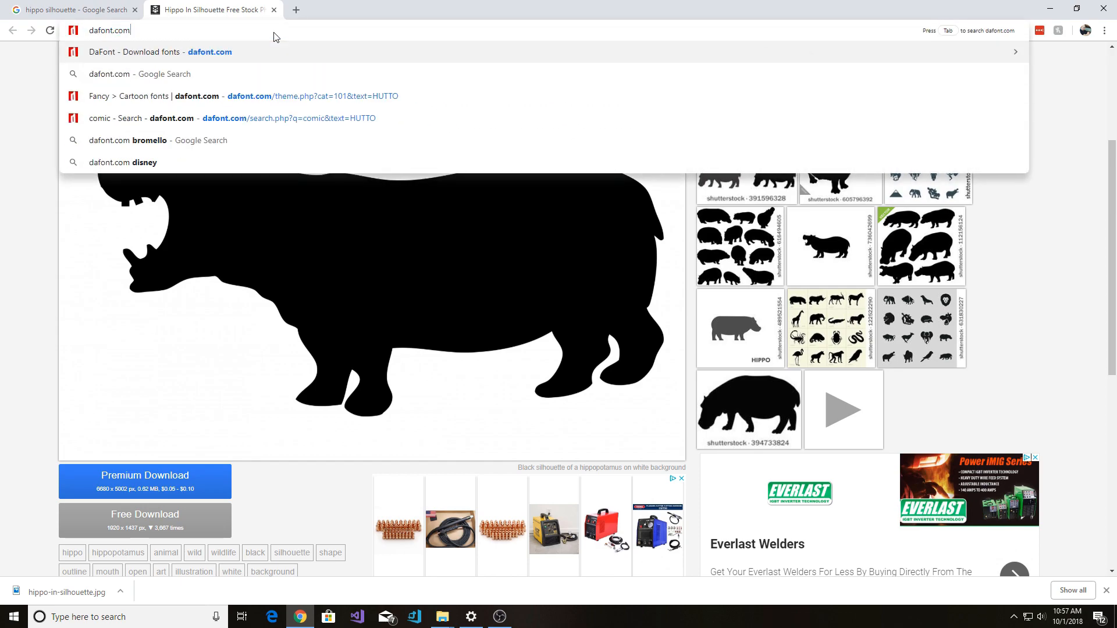
{"action": "key", "text": "Return"}
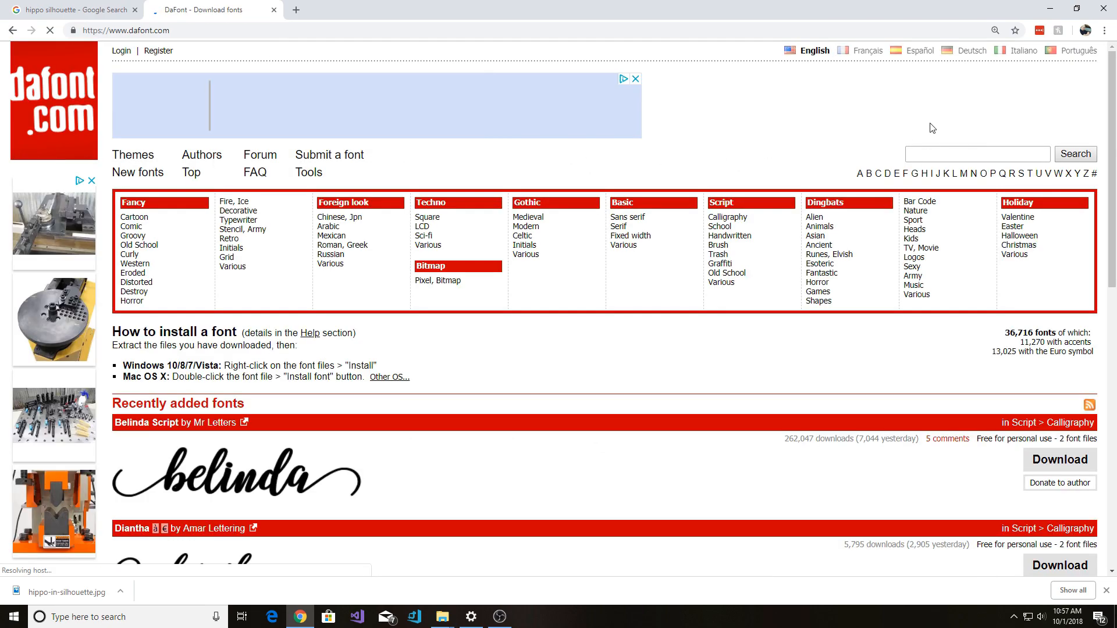
{"action": "left_click", "coordinate": [945, 157]}
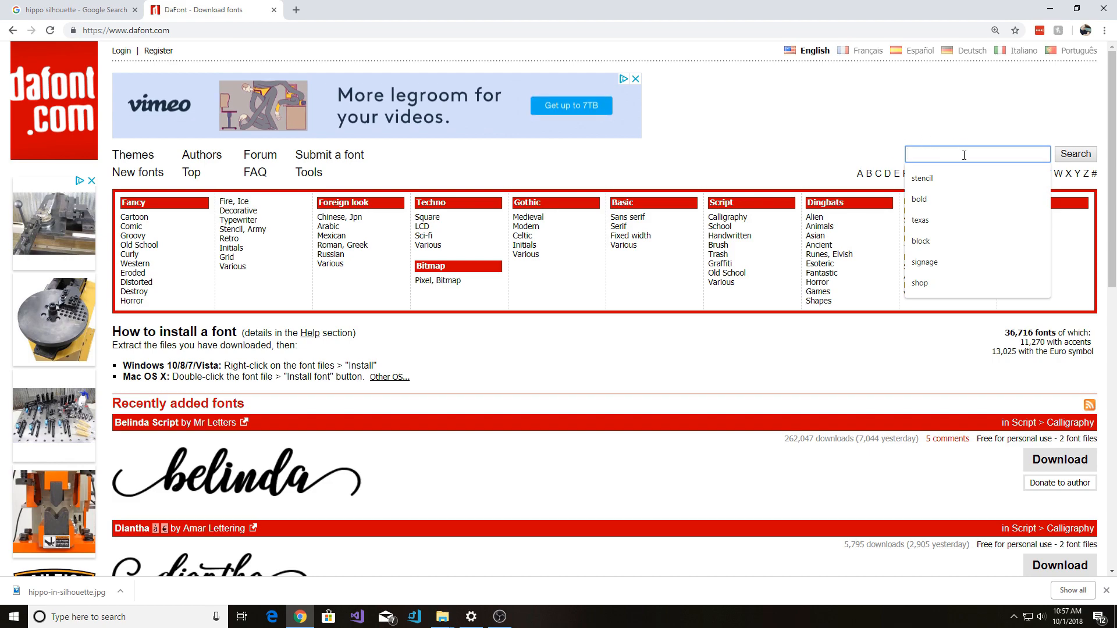
{"action": "left_click", "coordinate": [141, 218]}
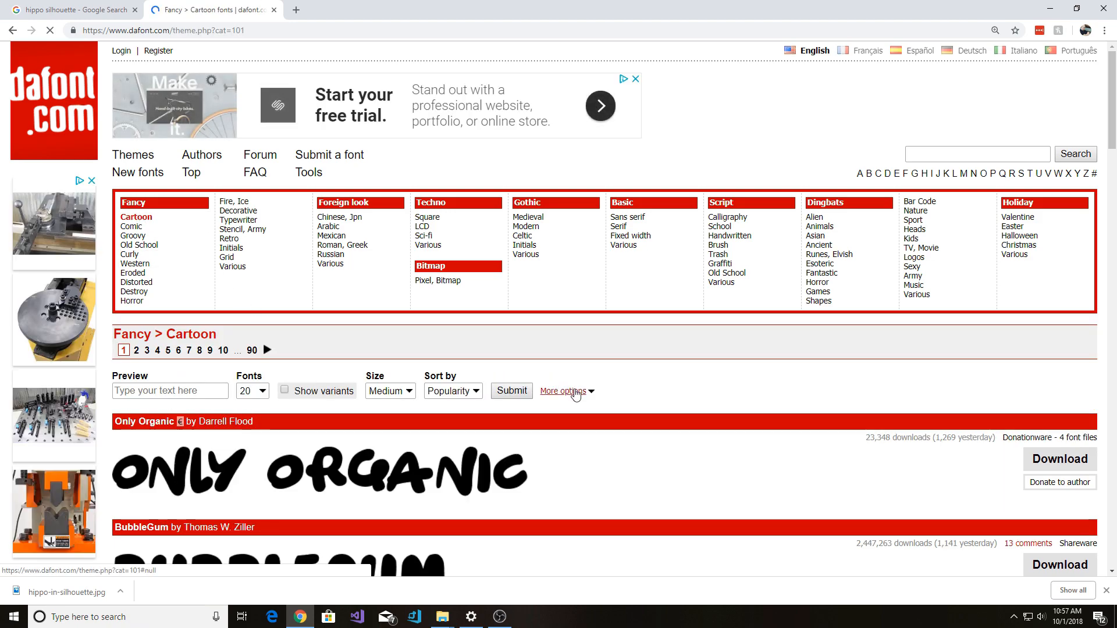
Limit the cartoon fonts to Public domain / GPL / OFL and 100% Free, previewed with the text HUTTO.
{"action": "left_click", "coordinate": [576, 392]}
{"action": "left_click", "coordinate": [263, 411]}
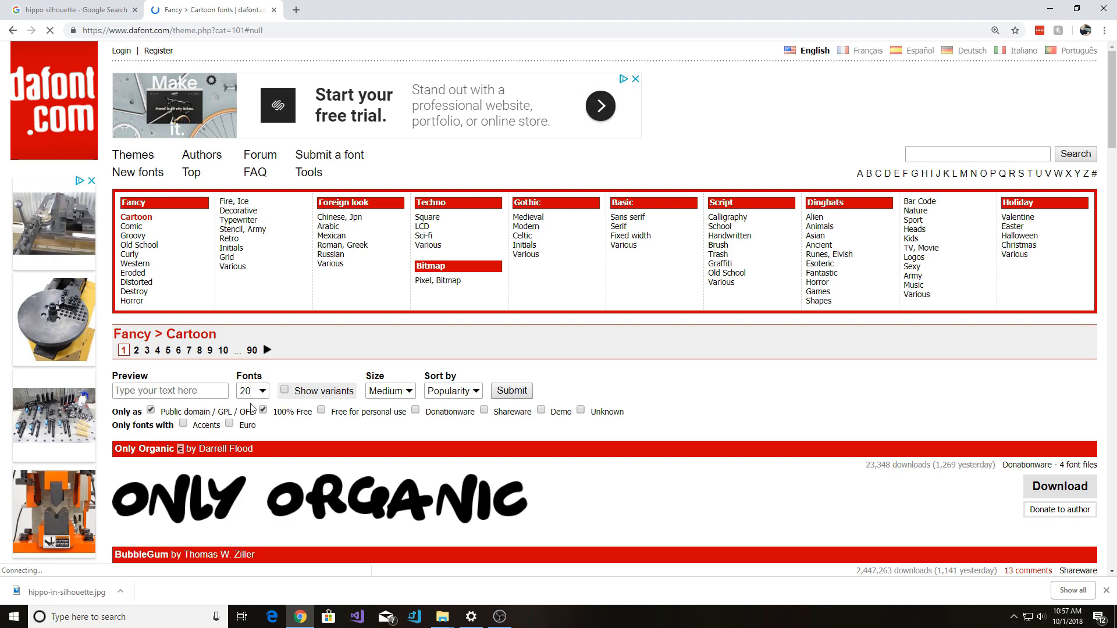
{"action": "left_click", "coordinate": [196, 392]}
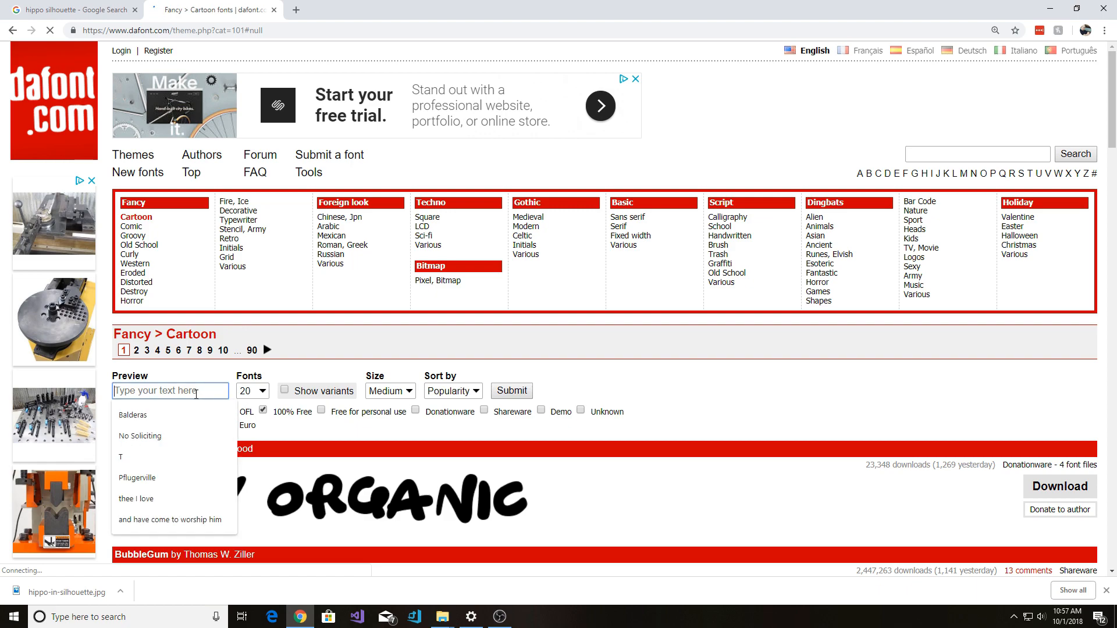
{"action": "type", "text": "HUTTO"}
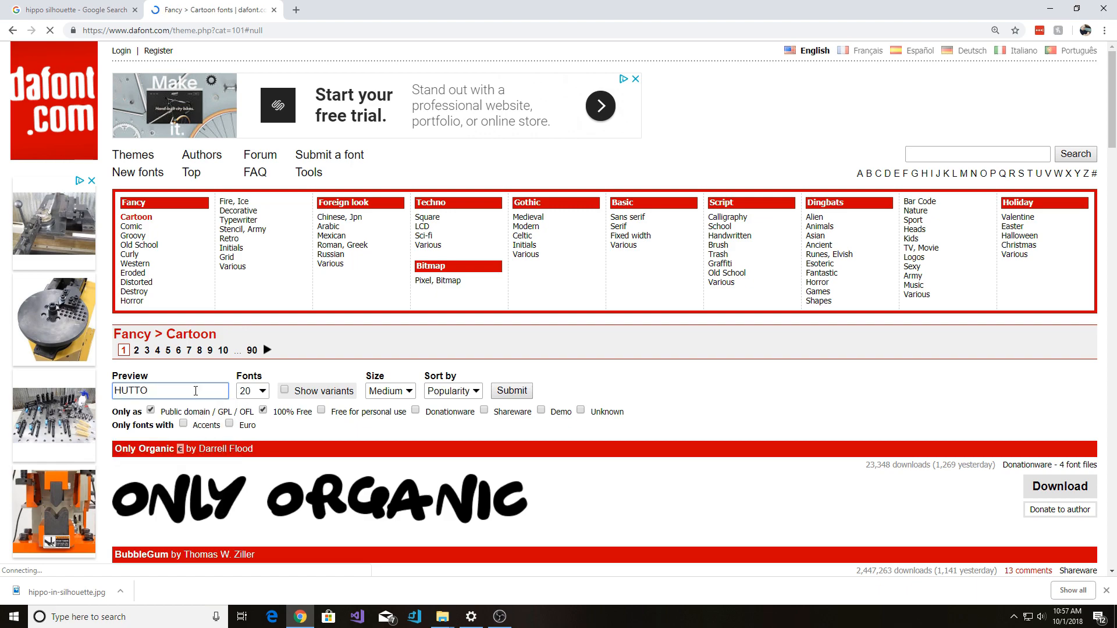
{"action": "left_click", "coordinate": [503, 392]}
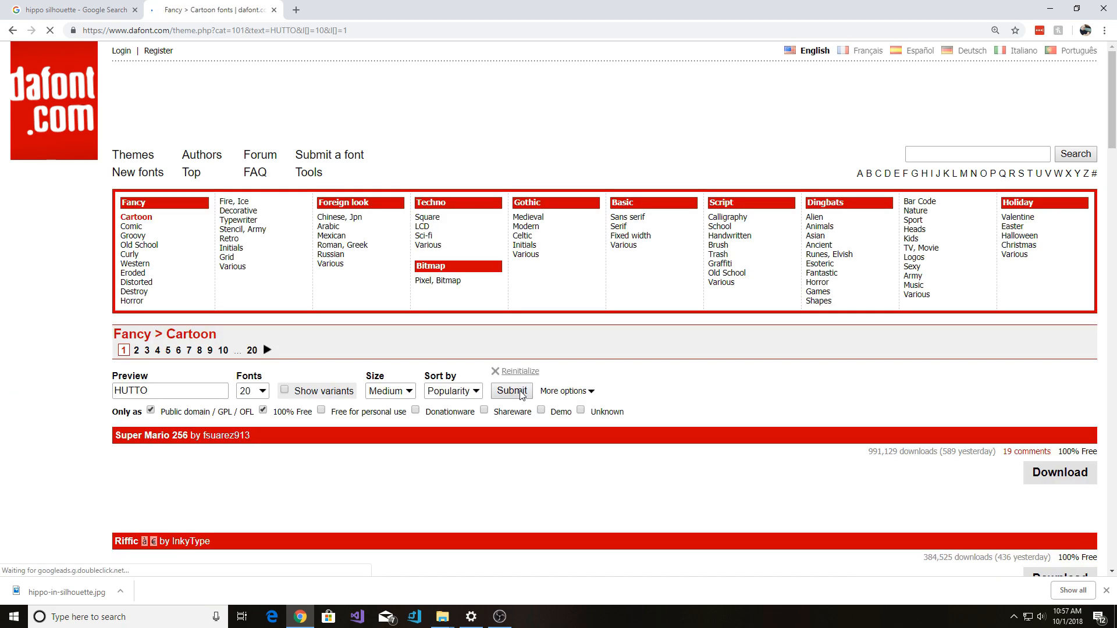
Compare the HUTTO previews in the filtered cartoon fonts and download the Super Mario 256 font.
{"action": "scroll", "coordinate": [392, 458], "scroll_direction": "down", "scroll_amount": 3}
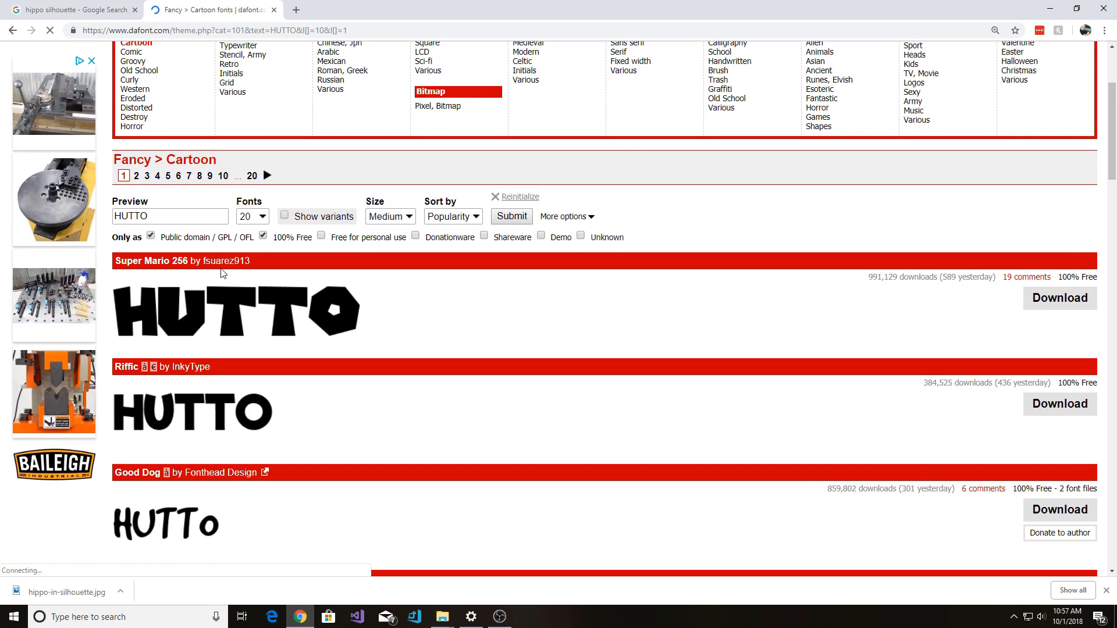
{"action": "left_click", "coordinate": [214, 297]}
{"action": "scroll", "coordinate": [189, 425], "scroll_direction": "down", "scroll_amount": 5}
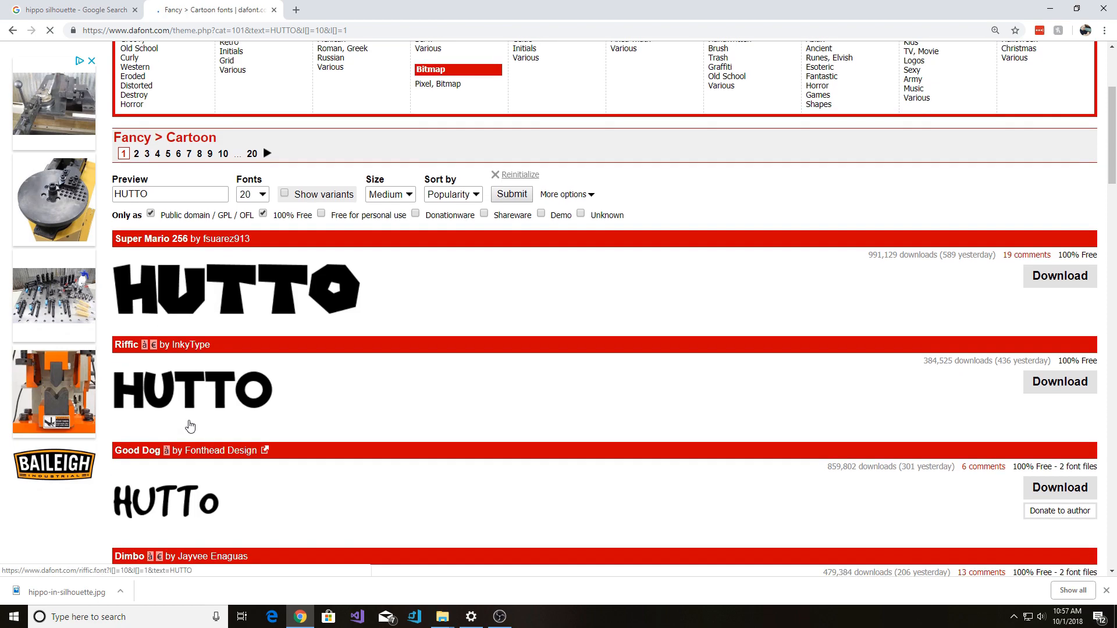
{"action": "scroll", "coordinate": [191, 430], "scroll_direction": "up", "scroll_amount": 4}
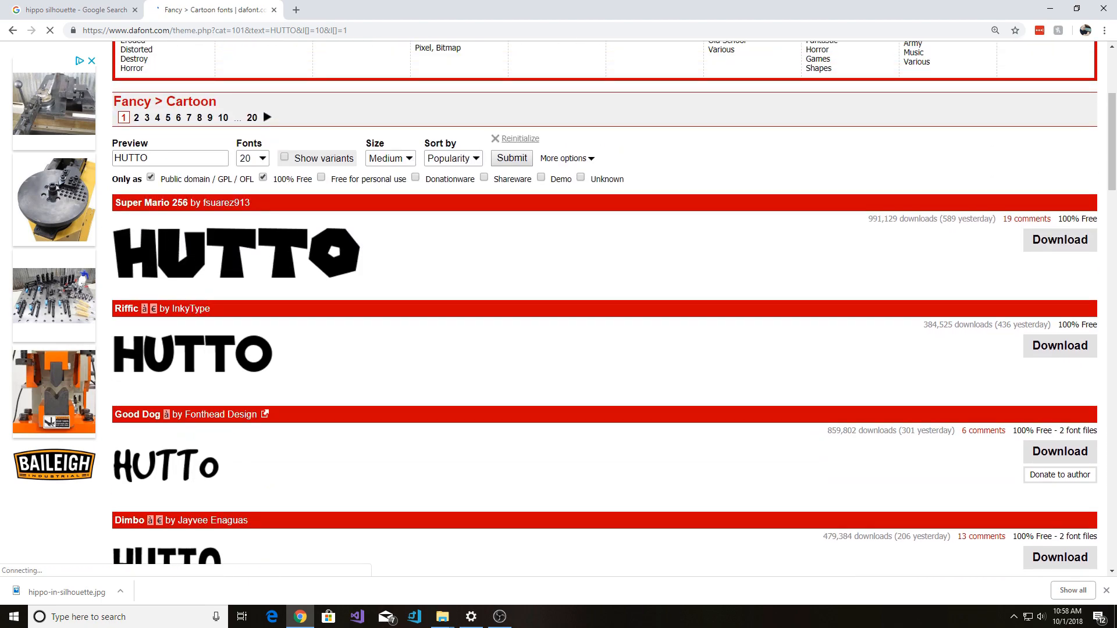
{"action": "left_click", "coordinate": [1060, 241]}
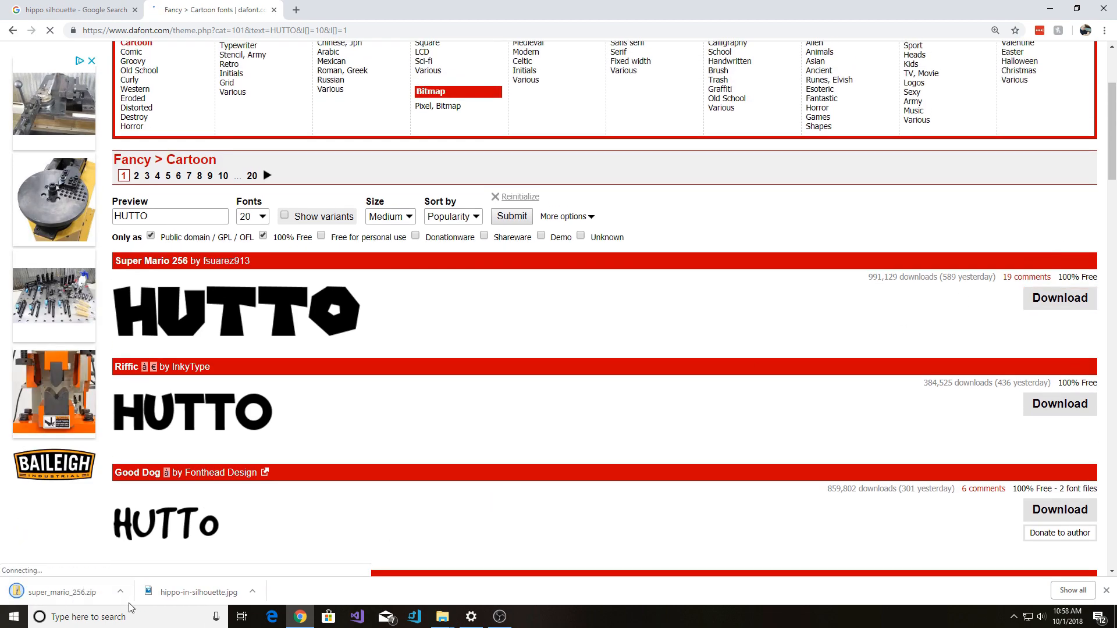
Open the downloaded super_mario_256.zip and install the SuperMario256.ttf font it contains.
{"action": "left_click", "coordinate": [63, 592]}
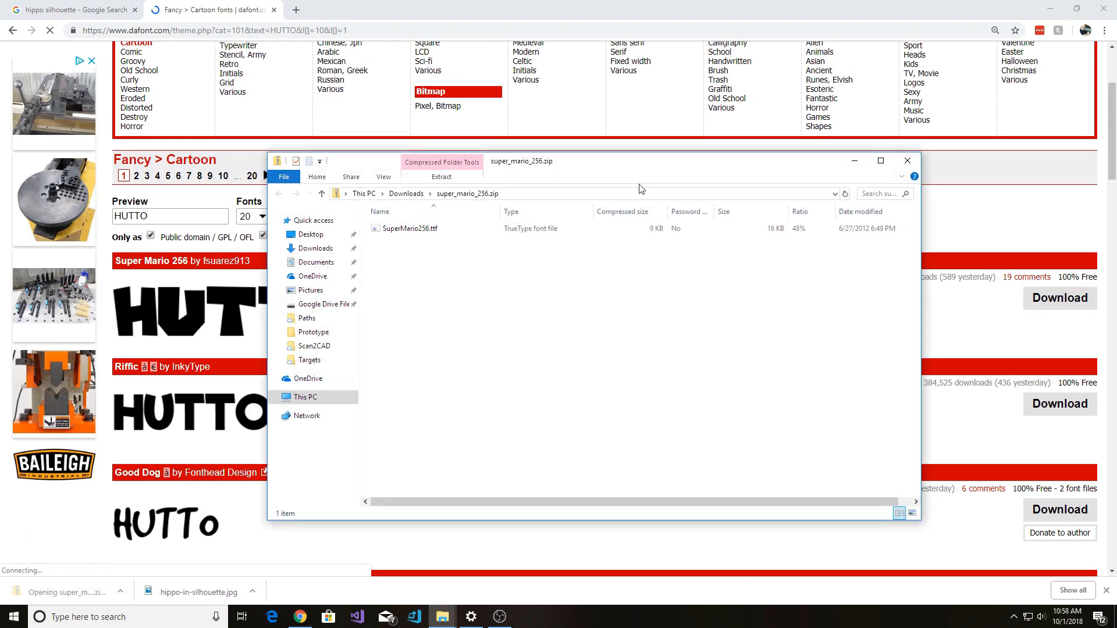
{"action": "double_click", "coordinate": [409, 230]}
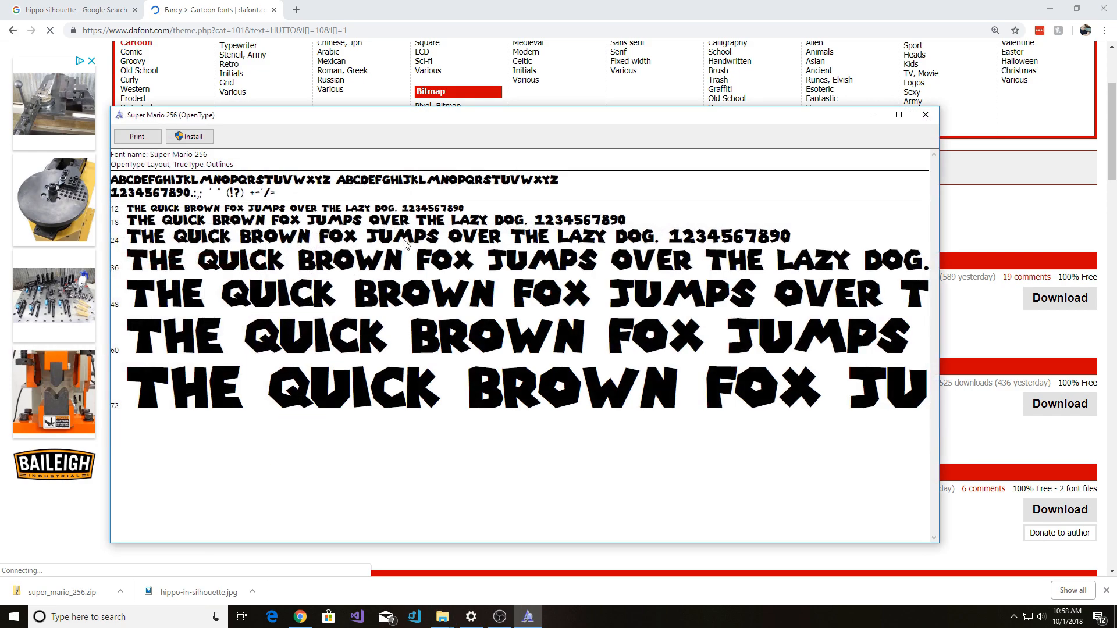
{"action": "left_click", "coordinate": [201, 140]}
{"action": "left_click", "coordinate": [925, 115]}
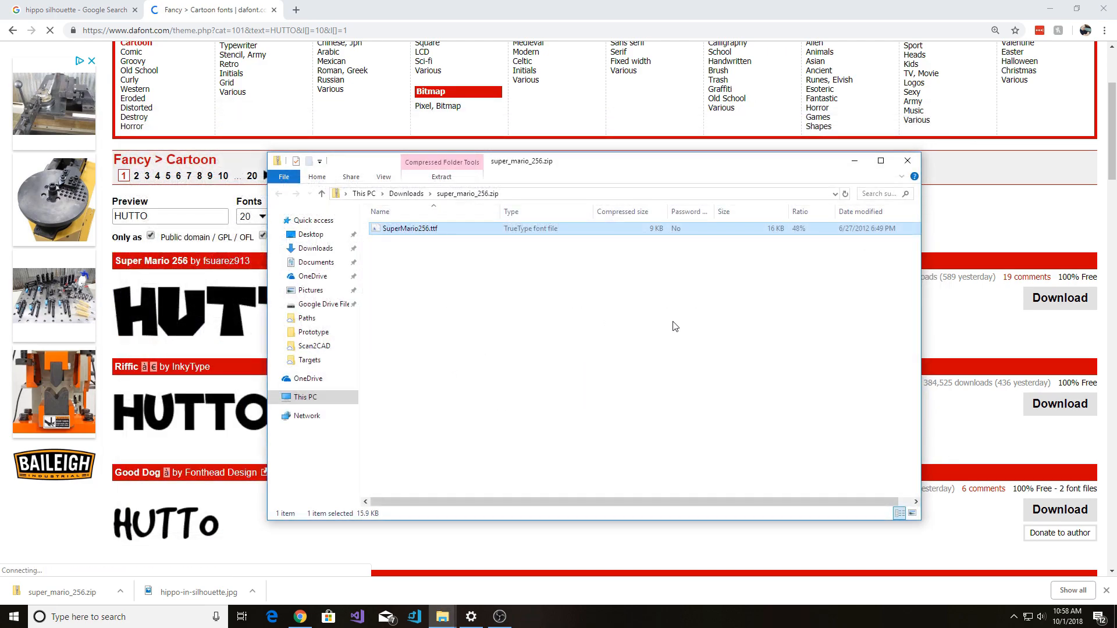
Launch Inkscape and open the recent document emtpy table 48x96.svg.
{"action": "key", "text": "super"}
{"action": "type", "text": "inkscape"}
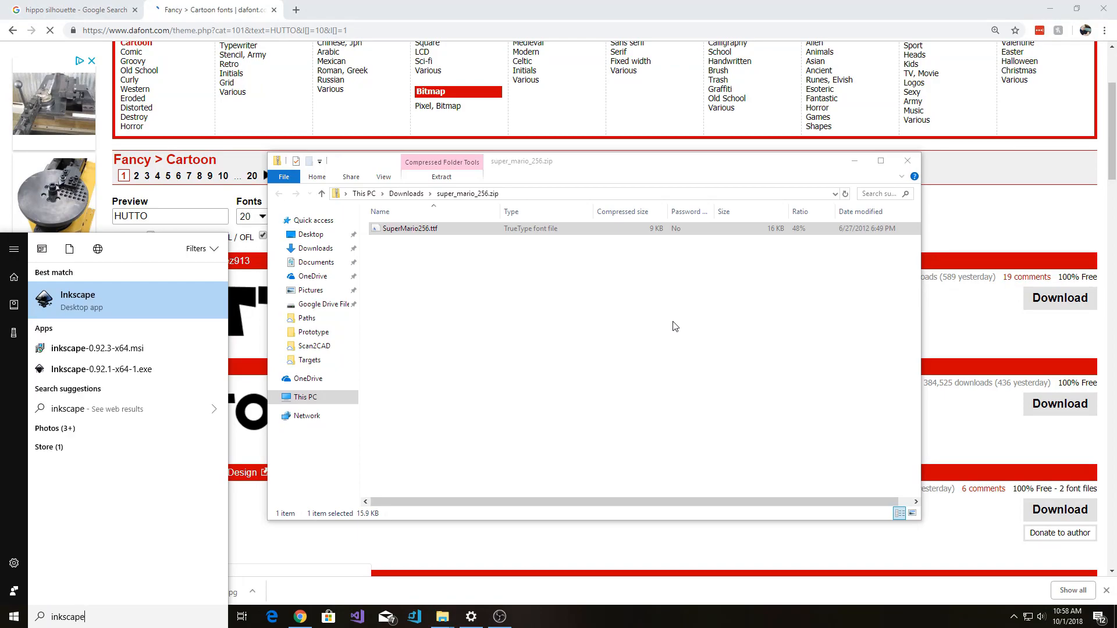
{"action": "key", "text": "Return"}
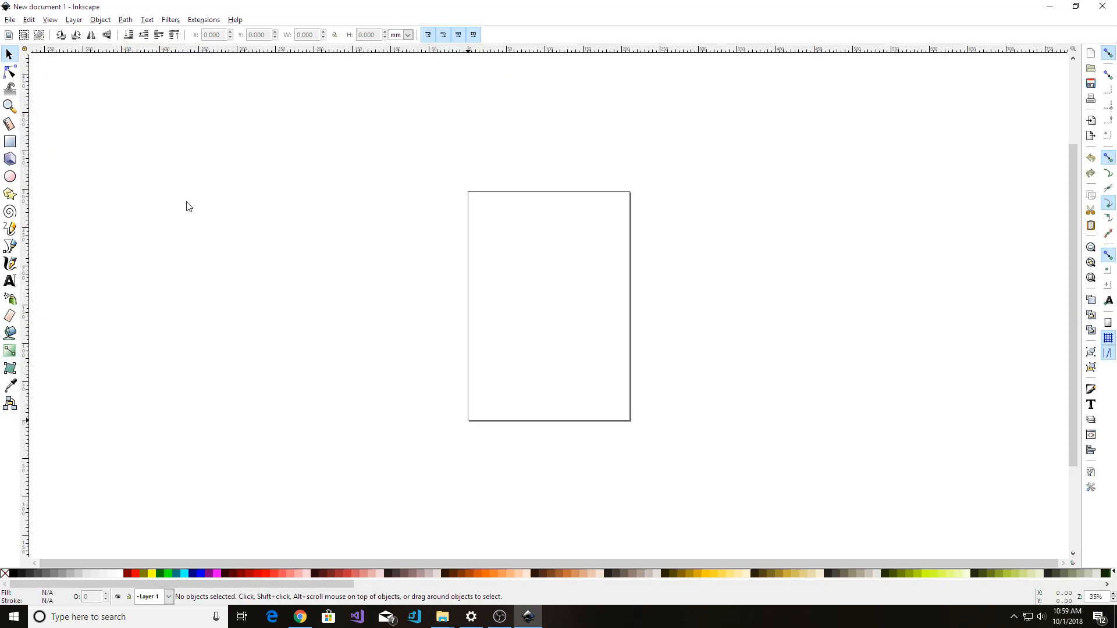
{"action": "left_click", "coordinate": [11, 20]}
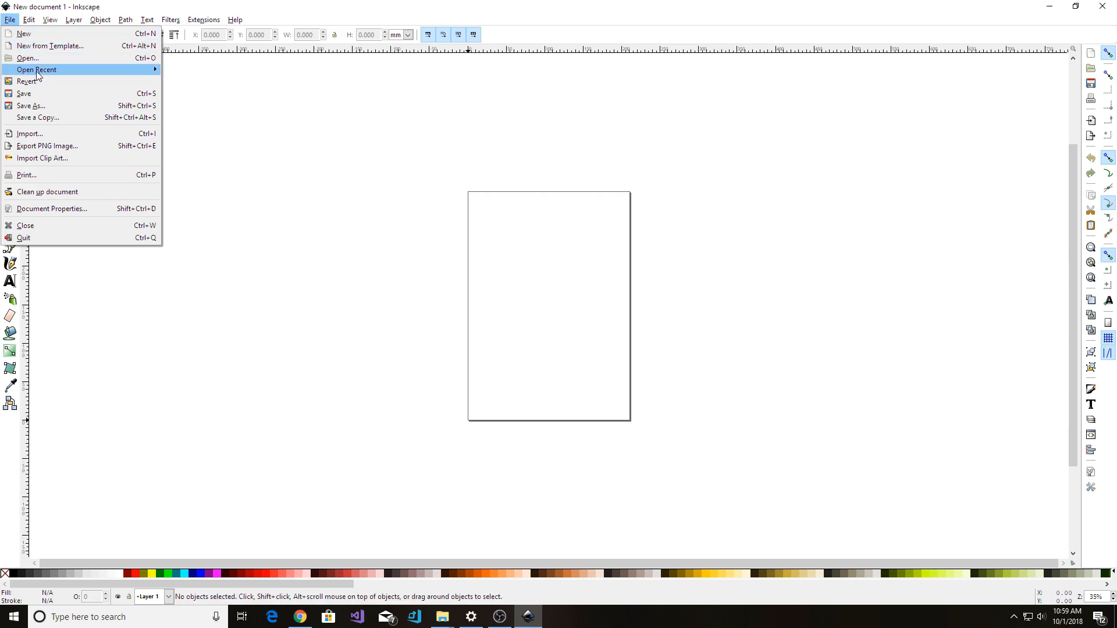
{"action": "mouse_move", "coordinate": [38, 69]}
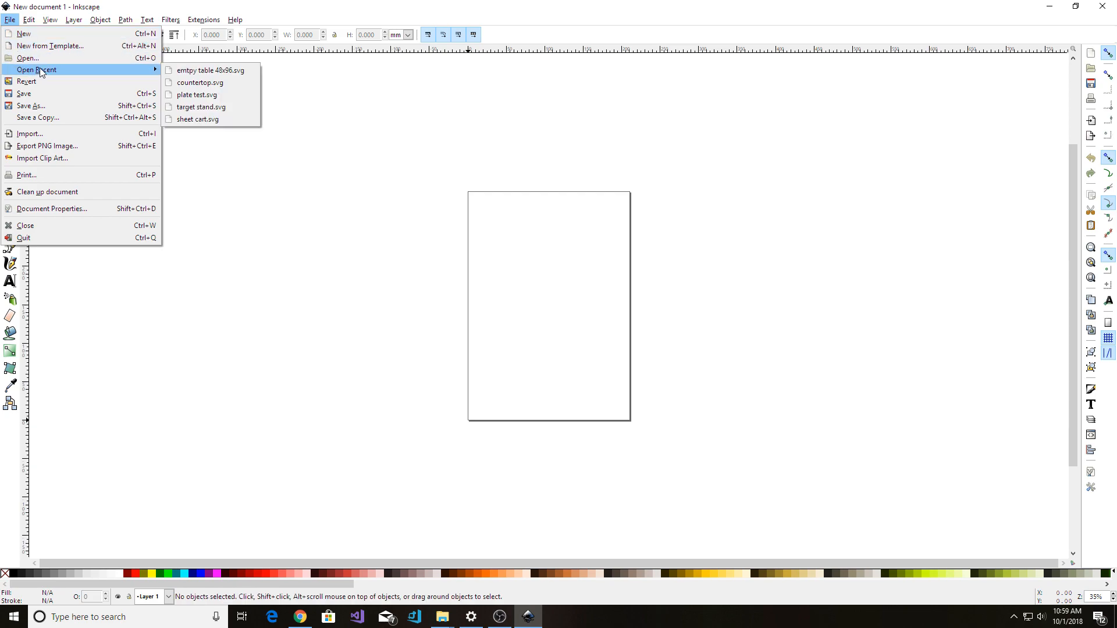
{"action": "left_click", "coordinate": [195, 71]}
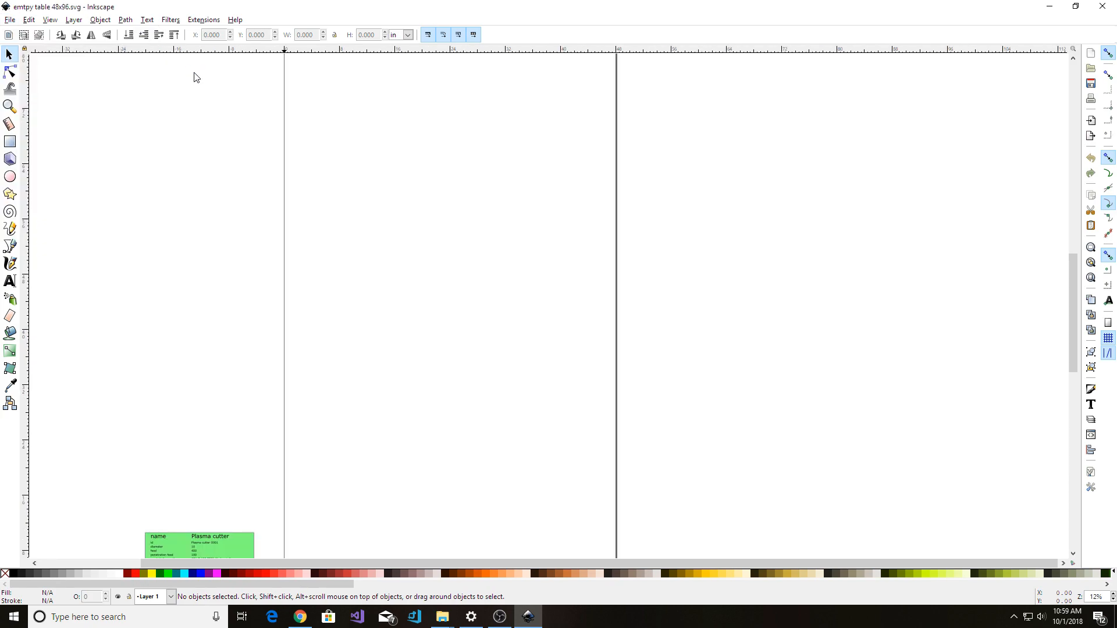
Examine the table template's page, its orientation point labels along the lower edge and the green Plasma cutter tool definition.
{"action": "scroll", "coordinate": [400, 308], "scroll_direction": "down", "scroll_amount": 4}
{"action": "scroll", "coordinate": [399, 308], "scroll_direction": "up", "scroll_amount": 6}
{"action": "scroll", "coordinate": [400, 308], "scroll_direction": "down", "scroll_amount": 4}
{"action": "scroll", "coordinate": [399, 312], "scroll_direction": "down", "scroll_amount": 5}
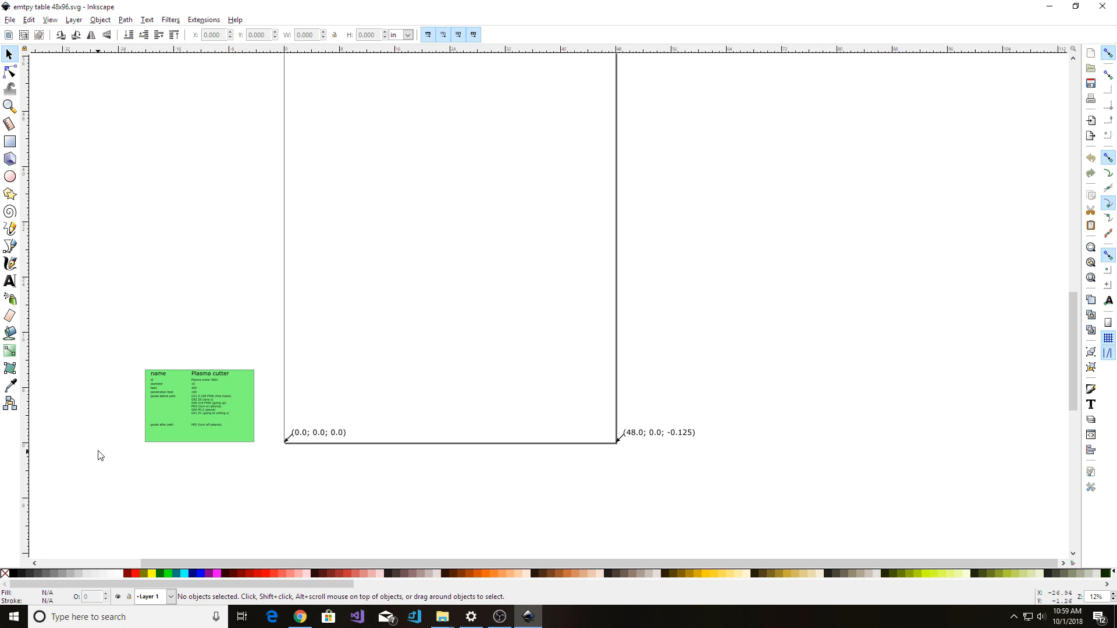
{"action": "left_click", "coordinate": [319, 442]}
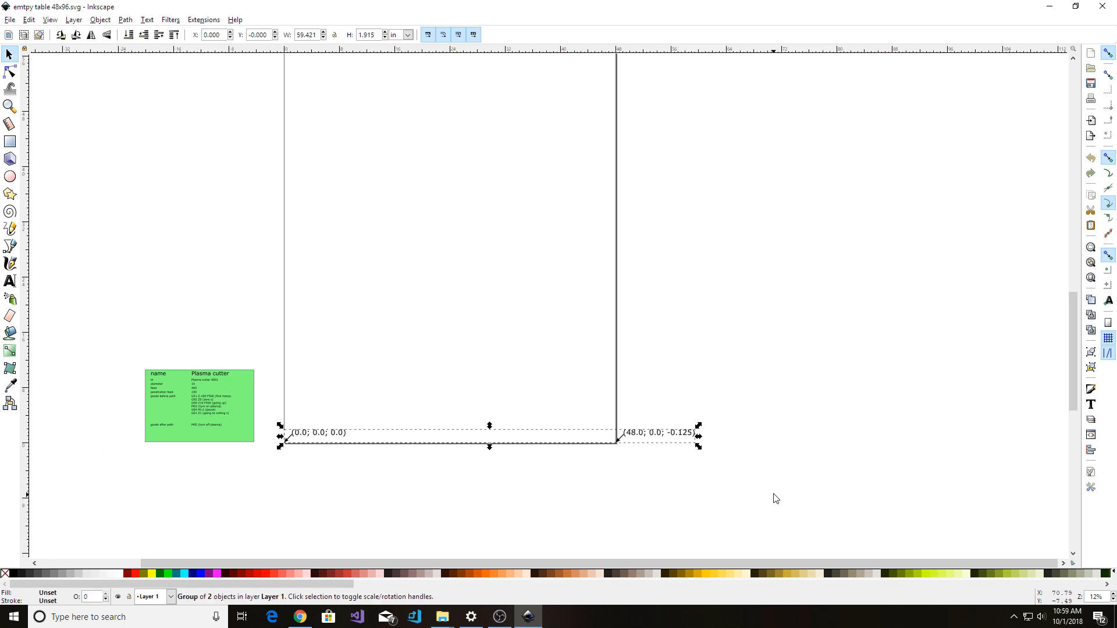
{"action": "left_click", "coordinate": [626, 465]}
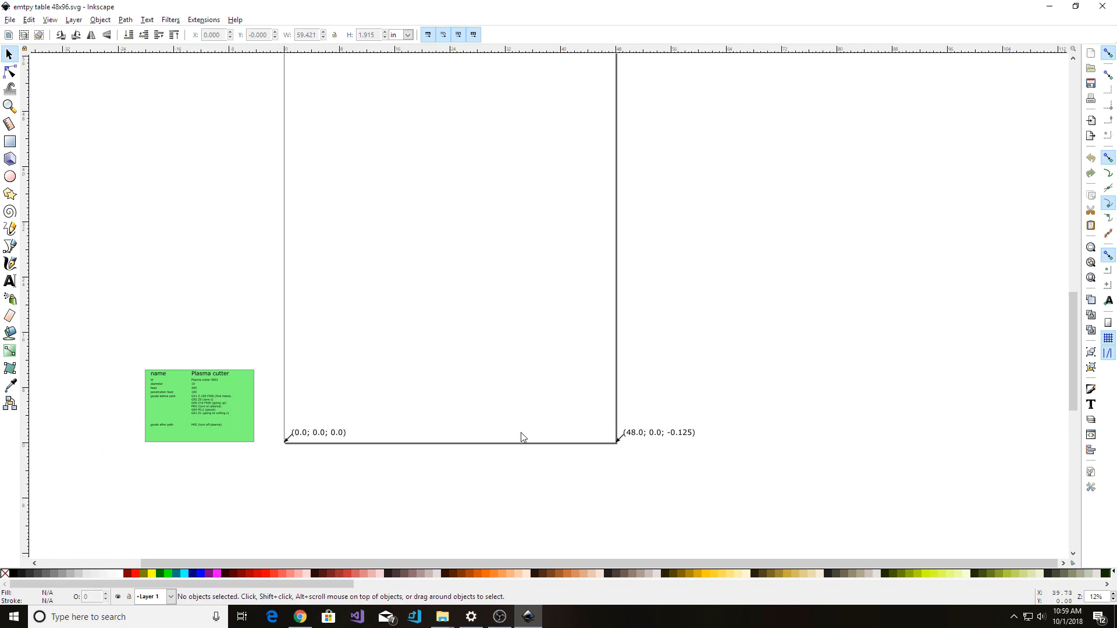
{"action": "scroll", "coordinate": [365, 282], "scroll_direction": "up", "scroll_amount": 4}
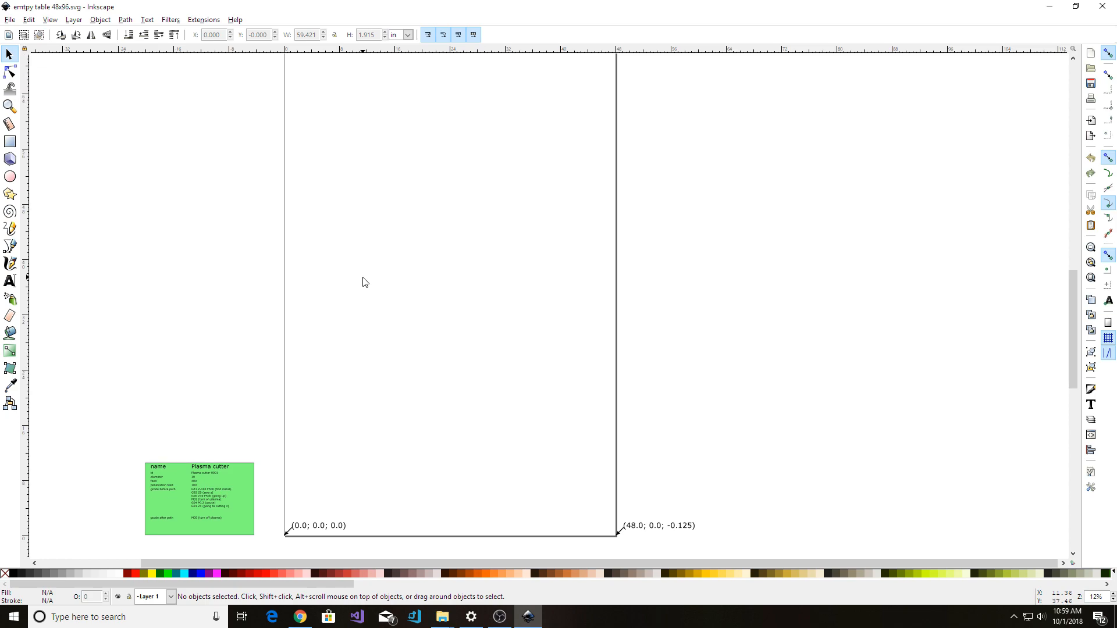
{"action": "scroll", "coordinate": [364, 282], "scroll_direction": "down", "scroll_amount": 1}
{"action": "scroll", "coordinate": [361, 282], "scroll_direction": "up", "scroll_amount": 3}
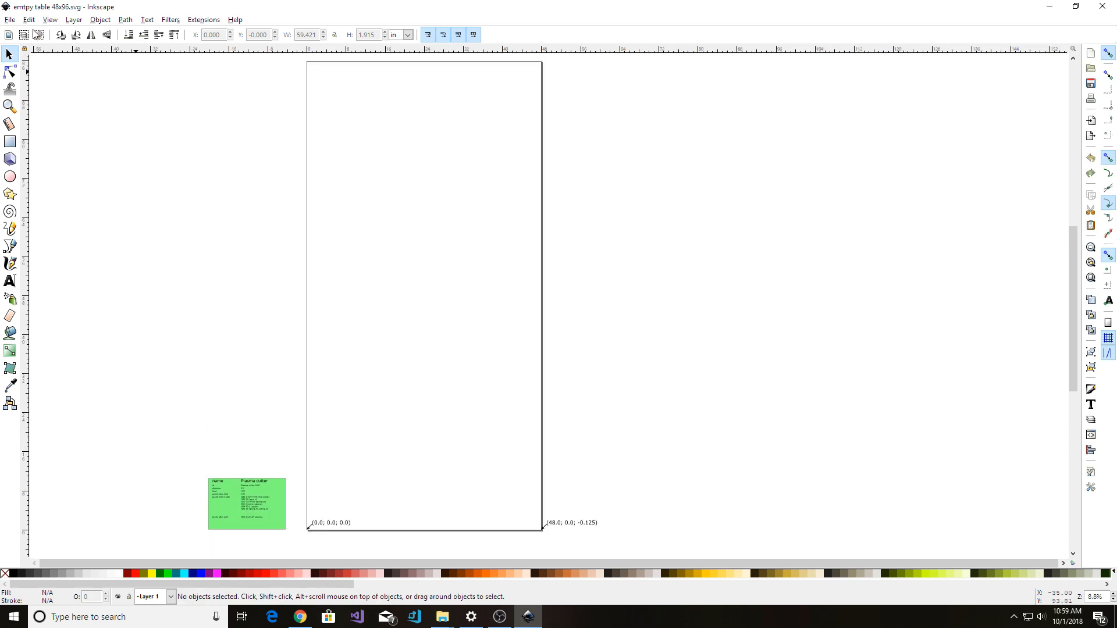
Save the document under the name hutto tutorial as Inkscape SVG in My Drive > GoFab CNC > Tutorial.
{"action": "left_click", "coordinate": [10, 20]}
{"action": "left_click", "coordinate": [47, 105]}
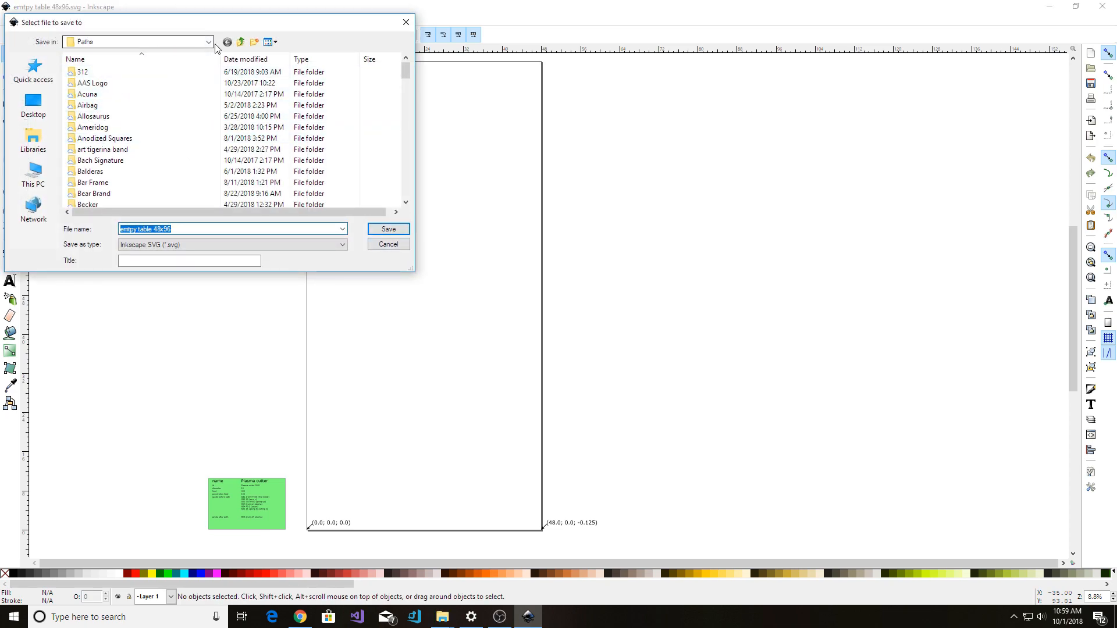
{"action": "left_click", "coordinate": [240, 42]}
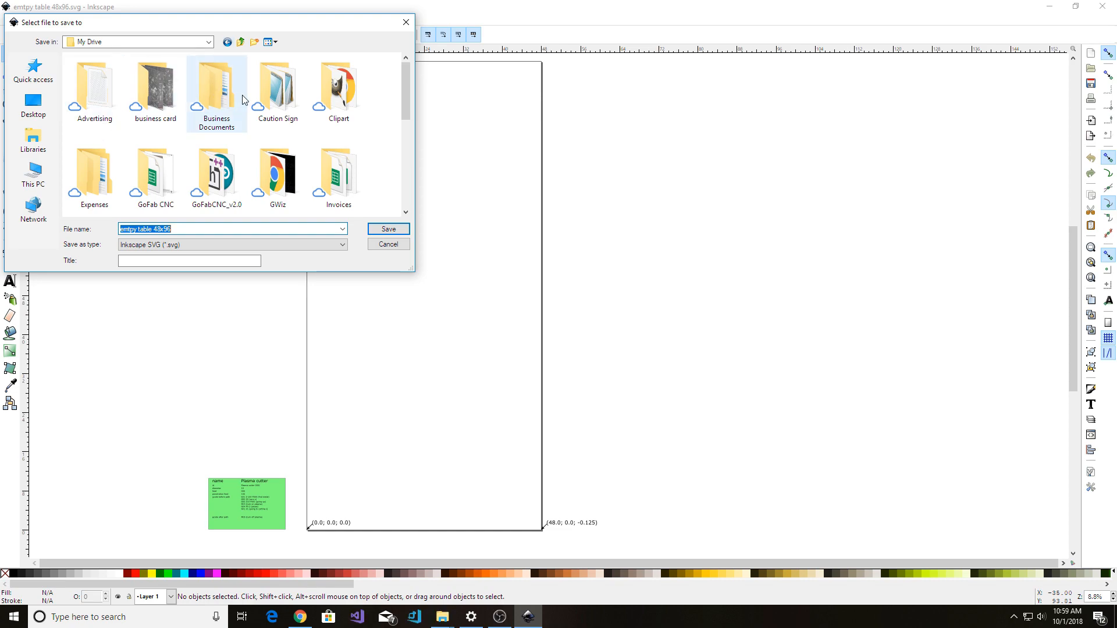
{"action": "double_click", "coordinate": [158, 186]}
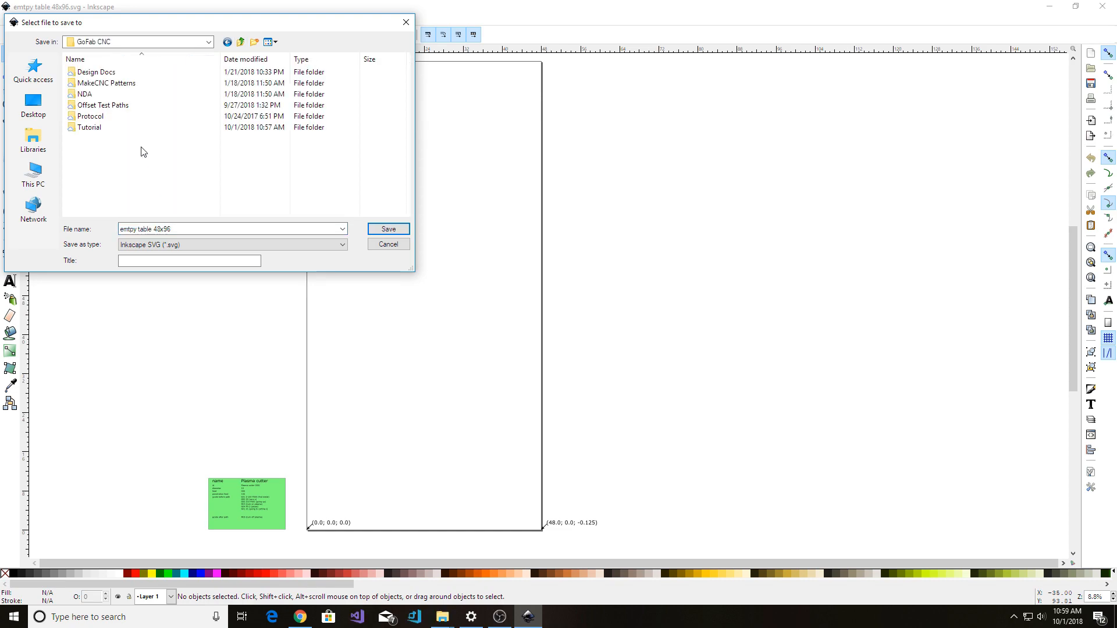
{"action": "double_click", "coordinate": [100, 125]}
{"action": "left_click", "coordinate": [182, 228]}
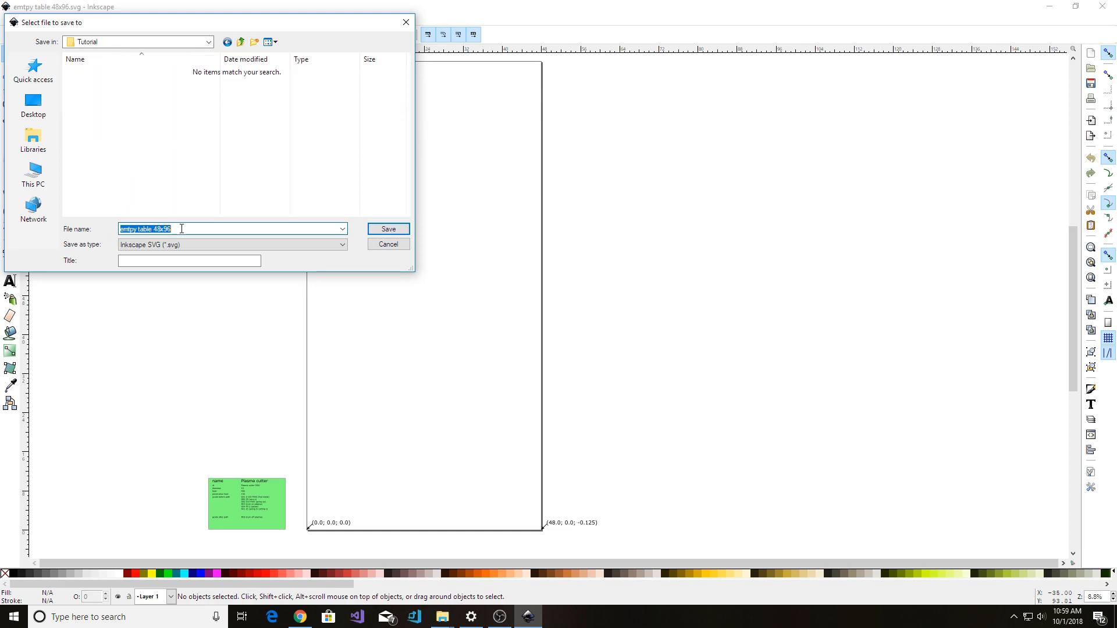
{"action": "key", "text": "BackSpace"}
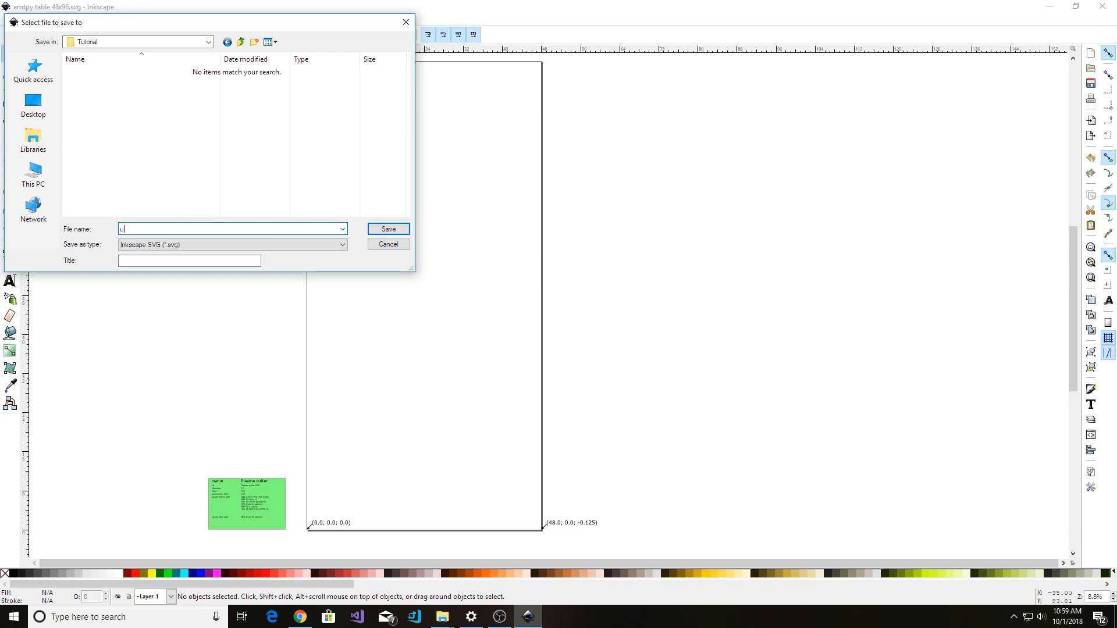
{"action": "type", "text": "hut"}
{"action": "key", "text": "Return"}
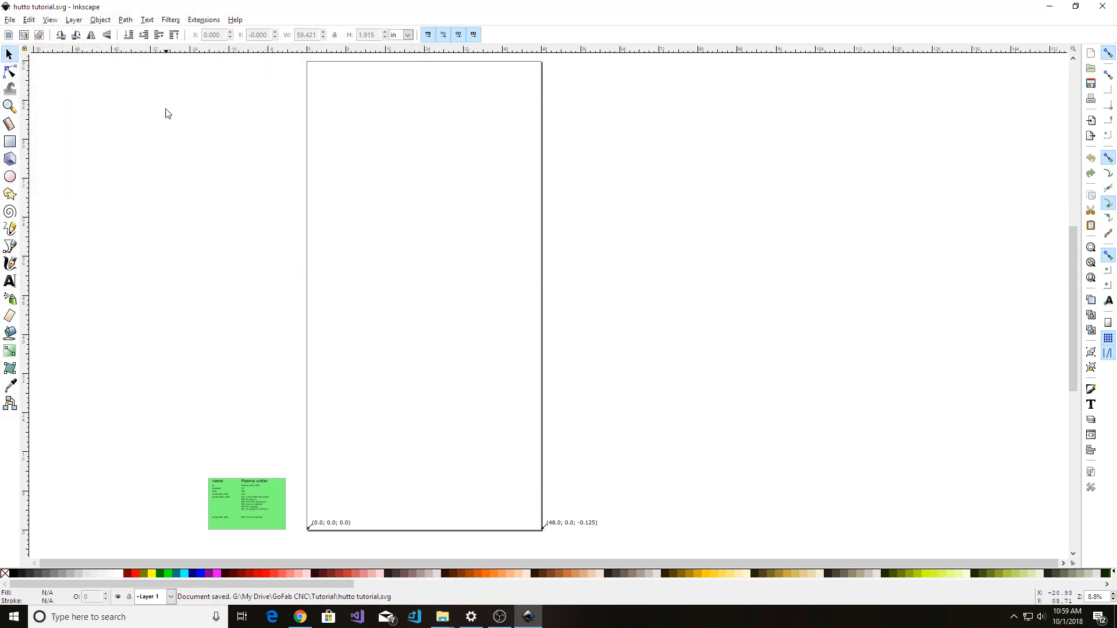
Import hippo-in-silhouette.jpg from the Tutorial folder as an embedded image and place it inside the page at about X 12.6, Y 21.2 in.
{"action": "left_click", "coordinate": [440, 617]}
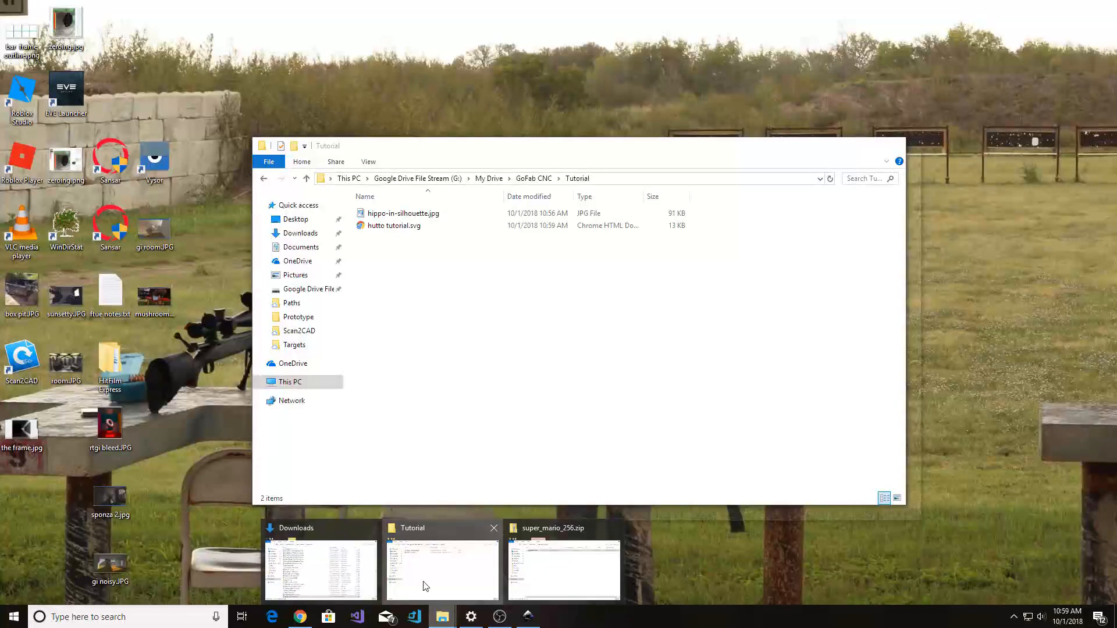
{"action": "left_click", "coordinate": [424, 586]}
{"action": "left_click_drag", "start_coordinate": [378, 213], "coordinate": [192, 314]}
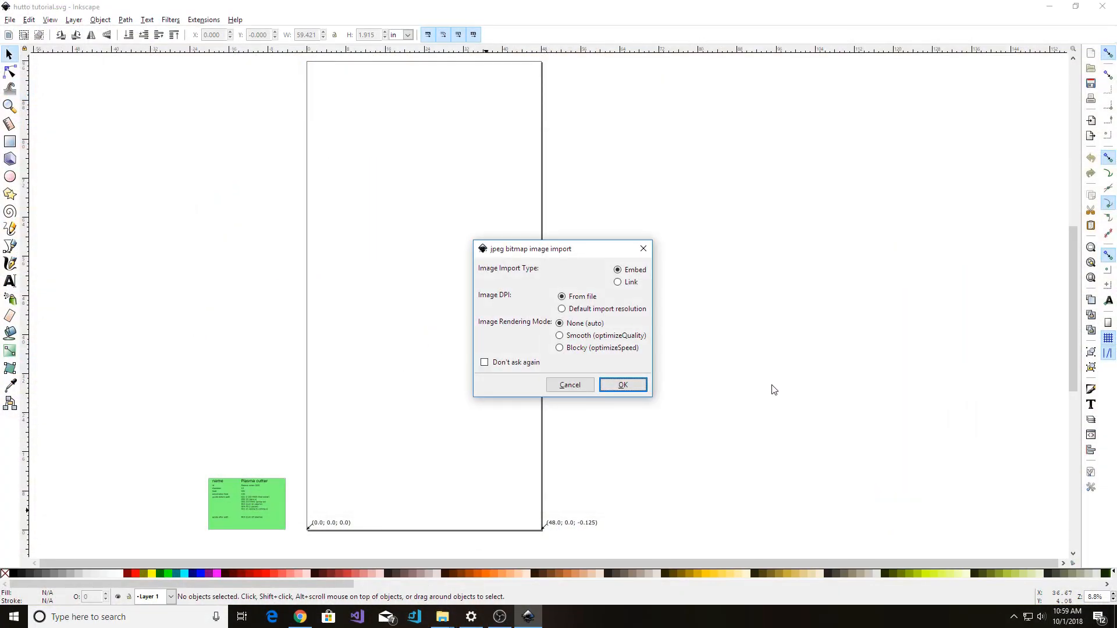
{"action": "left_click", "coordinate": [622, 387]}
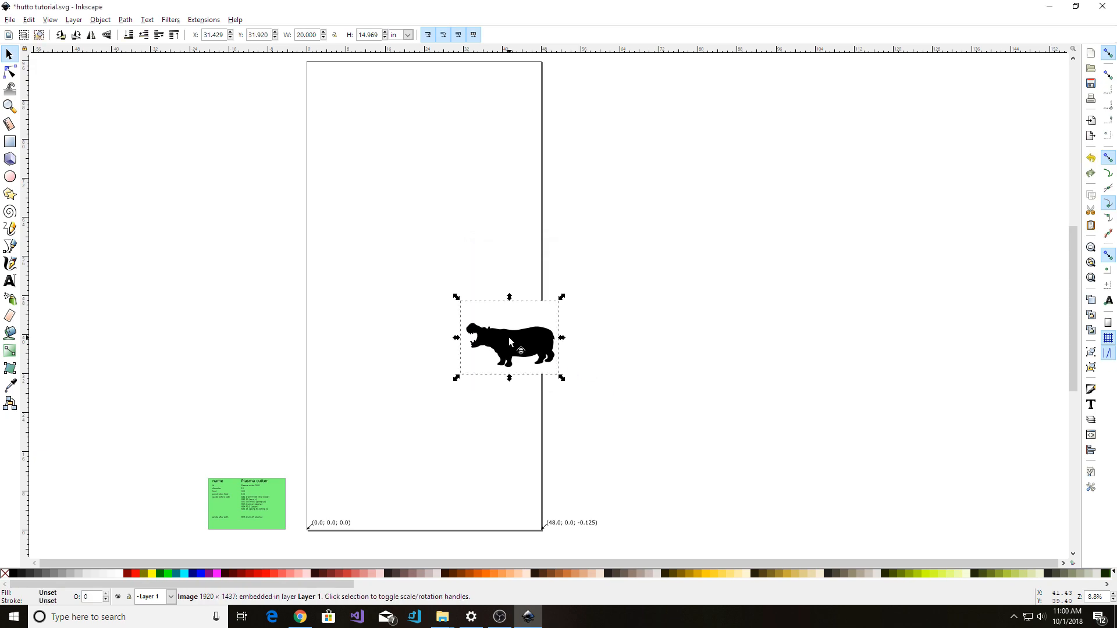
{"action": "left_click_drag", "start_coordinate": [509, 336], "coordinate": [382, 402]}
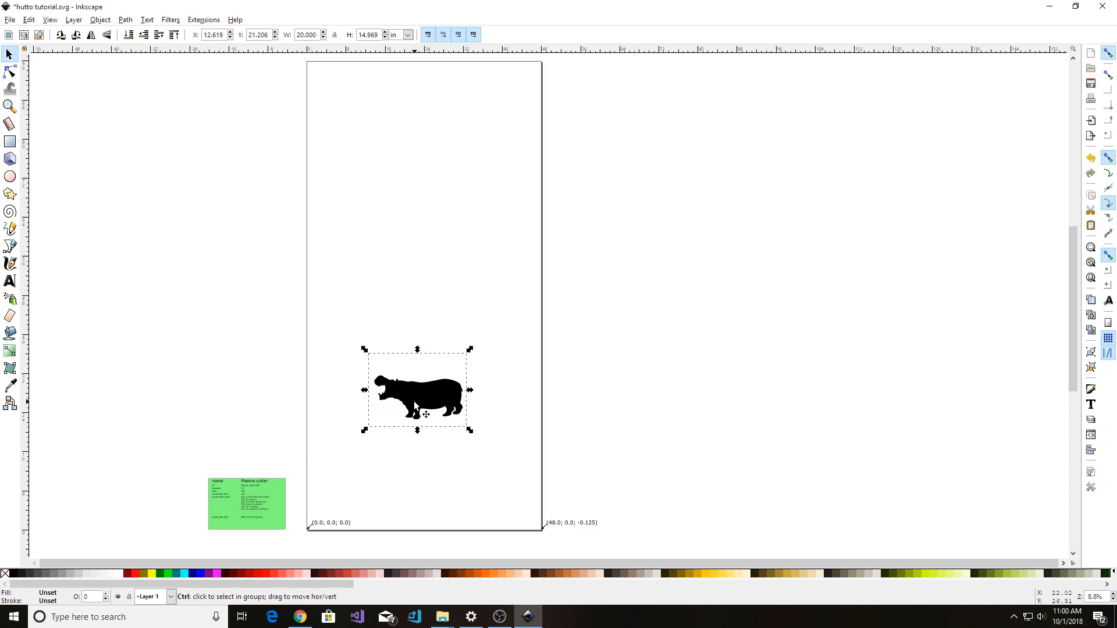
Open Trace Bitmap for the selected hippo image and turn on the live preview.
{"action": "scroll", "coordinate": [414, 401], "scroll_direction": "up", "scroll_amount": 5, "text": "ctrl"}
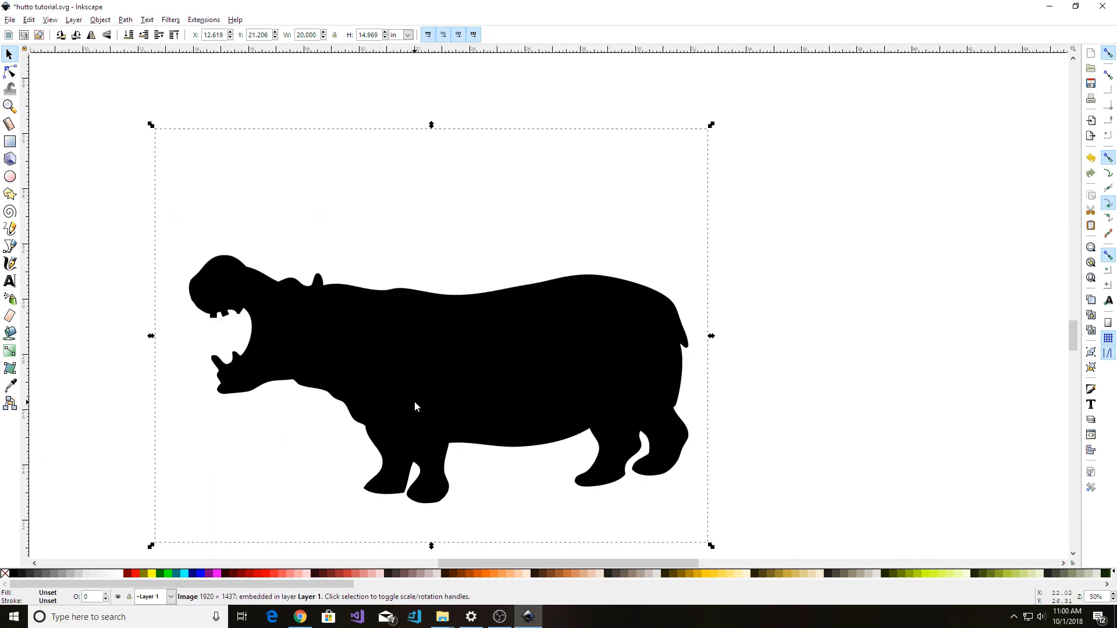
{"action": "scroll", "coordinate": [415, 406], "scroll_direction": "down", "scroll_amount": 6}
{"action": "scroll", "coordinate": [416, 405], "scroll_direction": "up", "scroll_amount": 4}
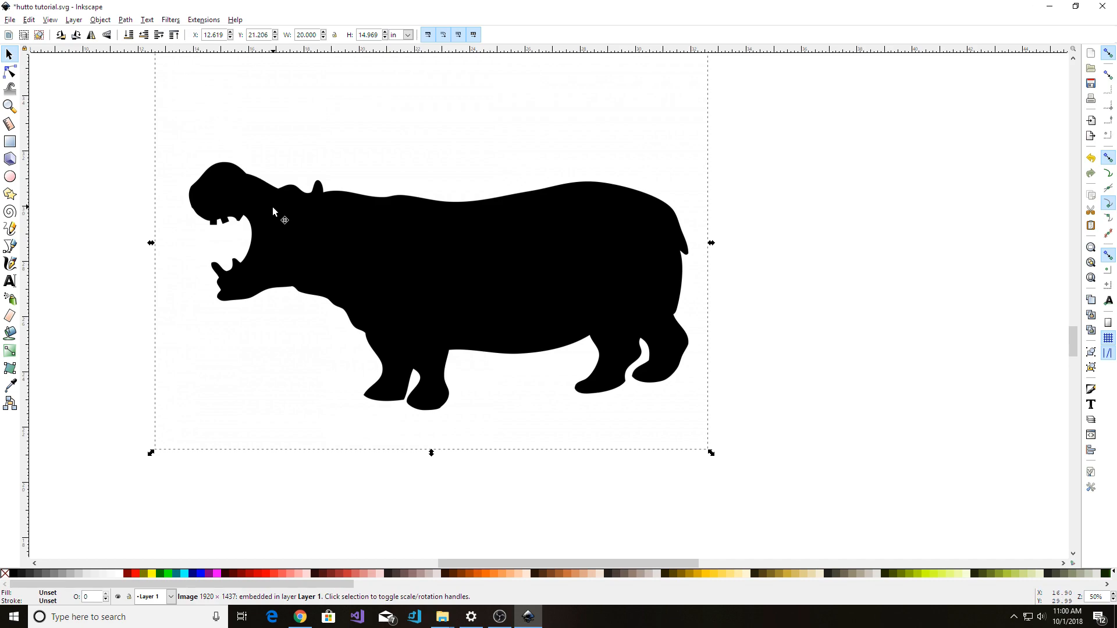
{"action": "left_click", "coordinate": [126, 20]}
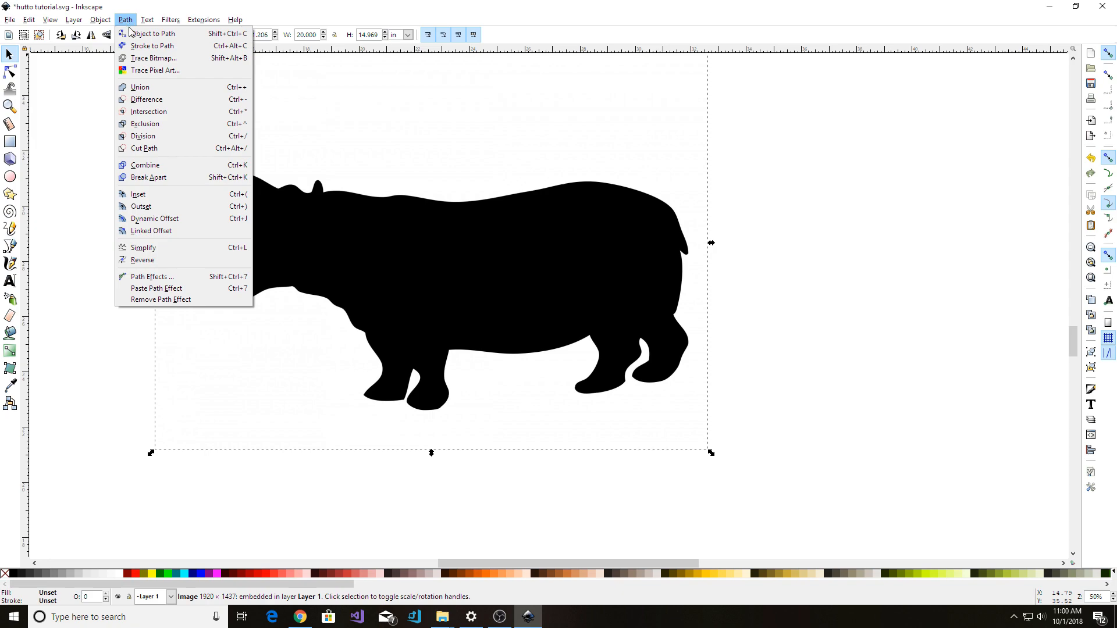
{"action": "left_click", "coordinate": [146, 58]}
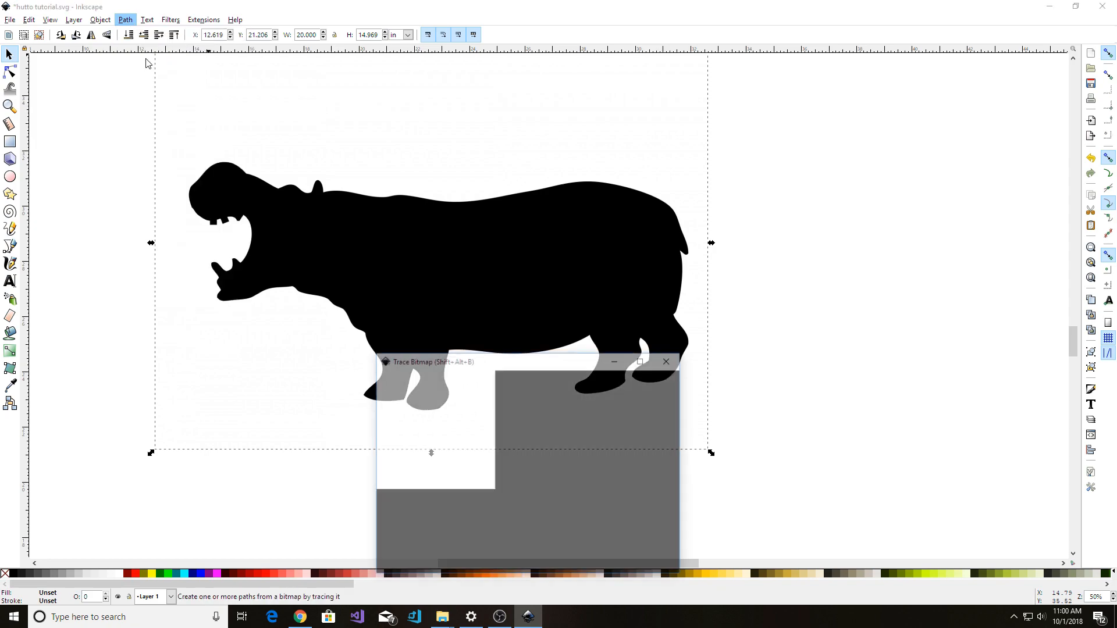
{"action": "left_click_drag", "start_coordinate": [585, 375], "coordinate": [642, 230]}
{"action": "left_click", "coordinate": [627, 401]}
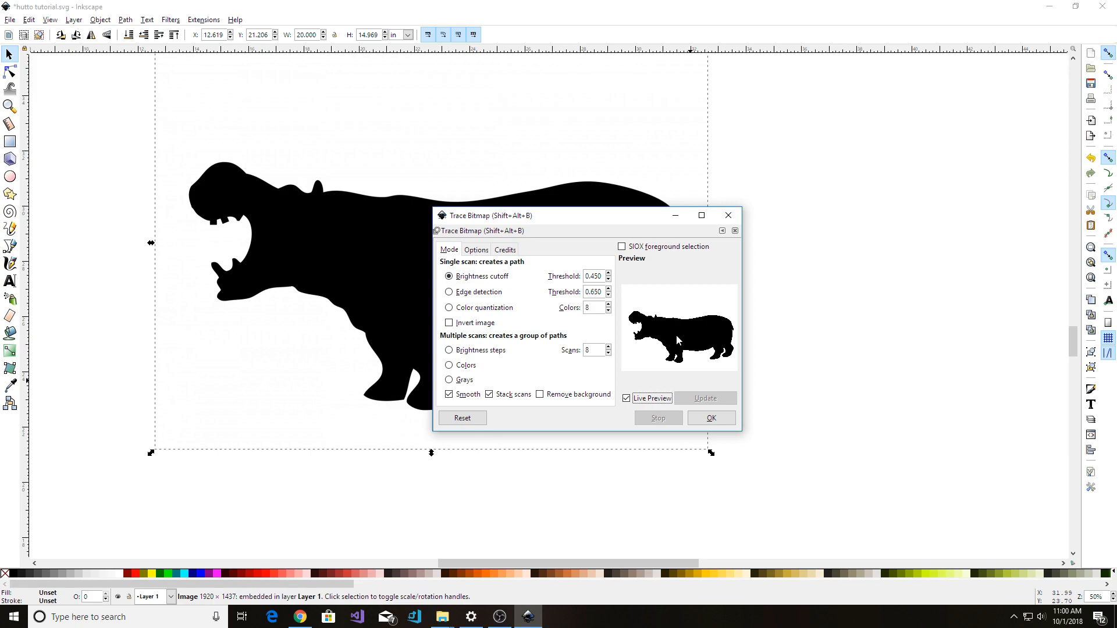
Try a brightness cutoff threshold of 0.000 for the hippo trace, then set it to 0.120.
{"action": "double_click", "coordinate": [609, 280]}
{"action": "left_click", "coordinate": [608, 281]}
{"action": "triple_click", "coordinate": [608, 280]}
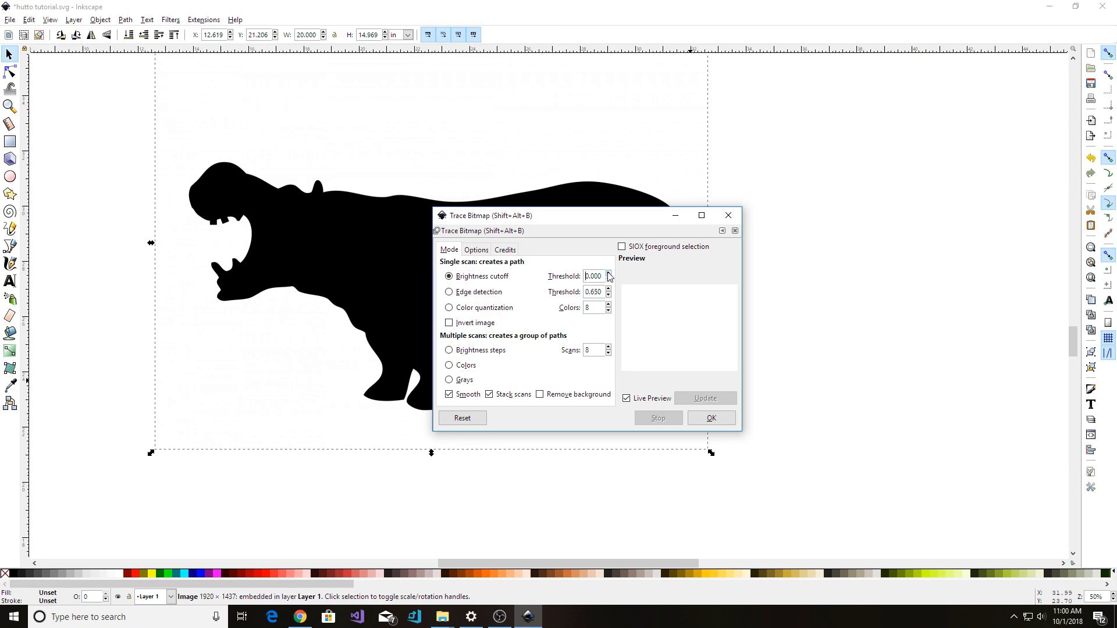
{"action": "left_click", "coordinate": [609, 275]}
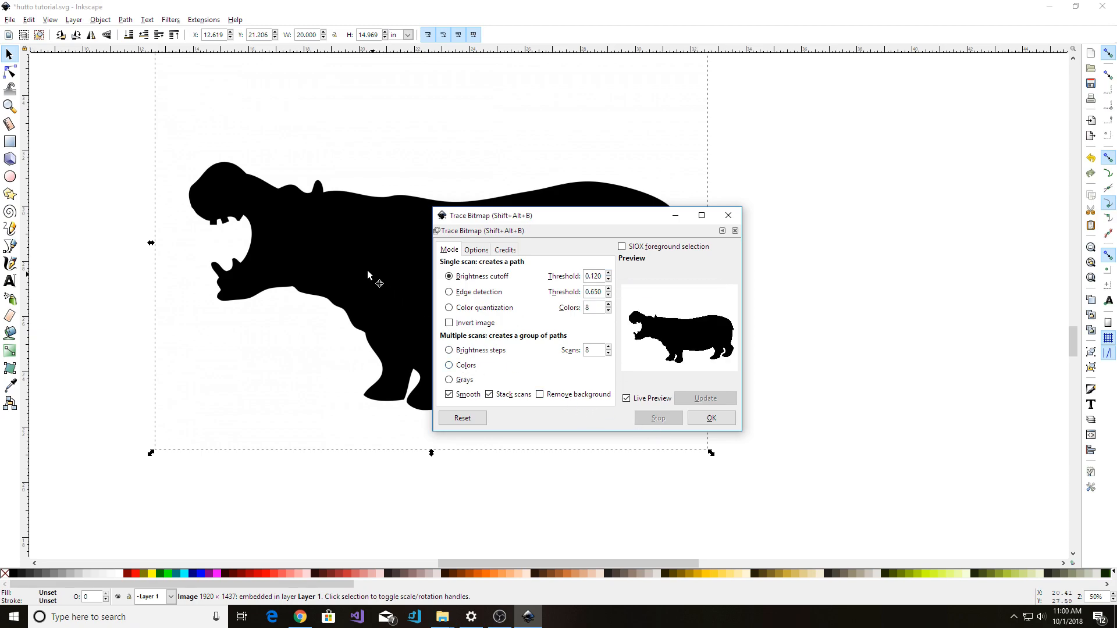
{"action": "scroll", "coordinate": [346, 253], "scroll_direction": "up", "scroll_amount": 3, "text": "ctrl"}
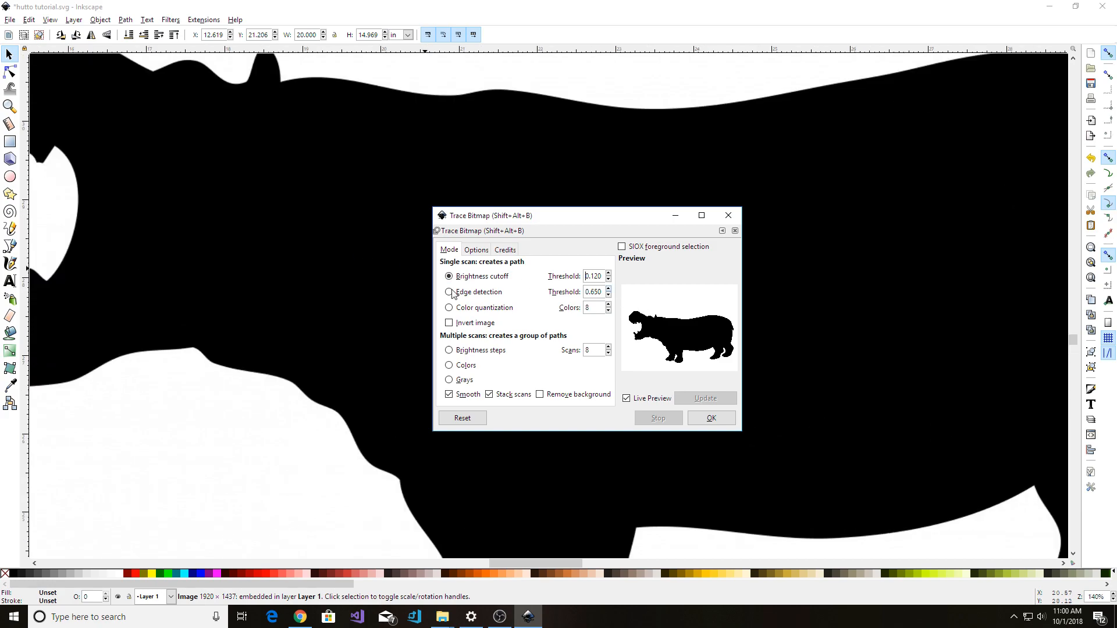
Create the brightness cutoff trace of the hippo image and show the nodes of the traced path.
{"action": "left_click", "coordinate": [706, 421]}
{"action": "left_click", "coordinate": [323, 212]}
{"action": "key", "text": "n"}
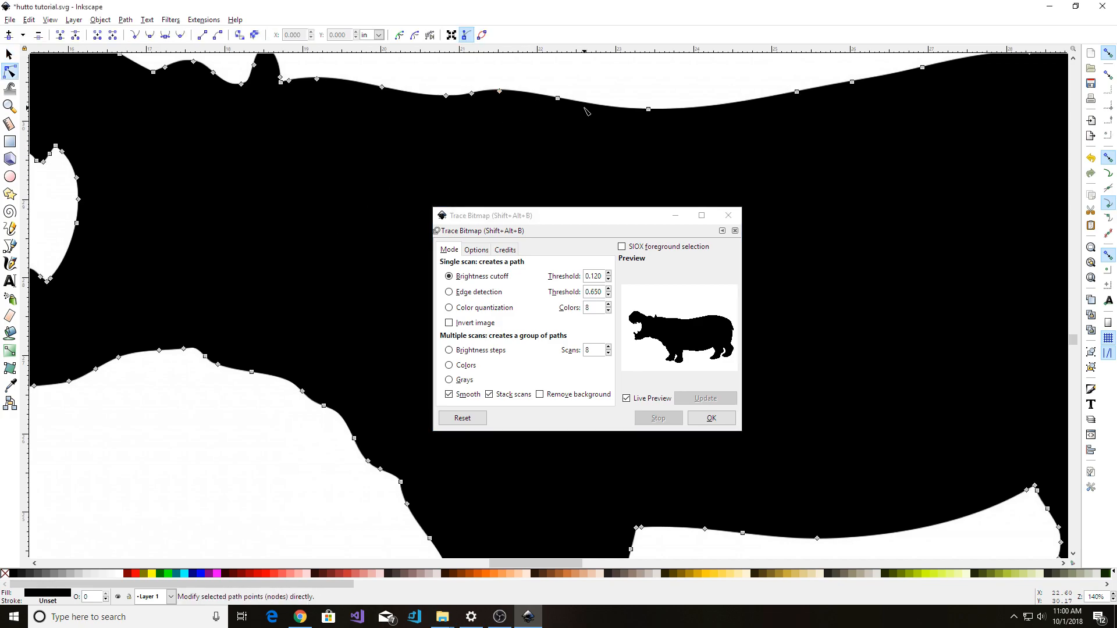
Switch the display mode to Outline to examine the traced contour, and return it to Normal.
{"action": "left_click", "coordinate": [50, 21]}
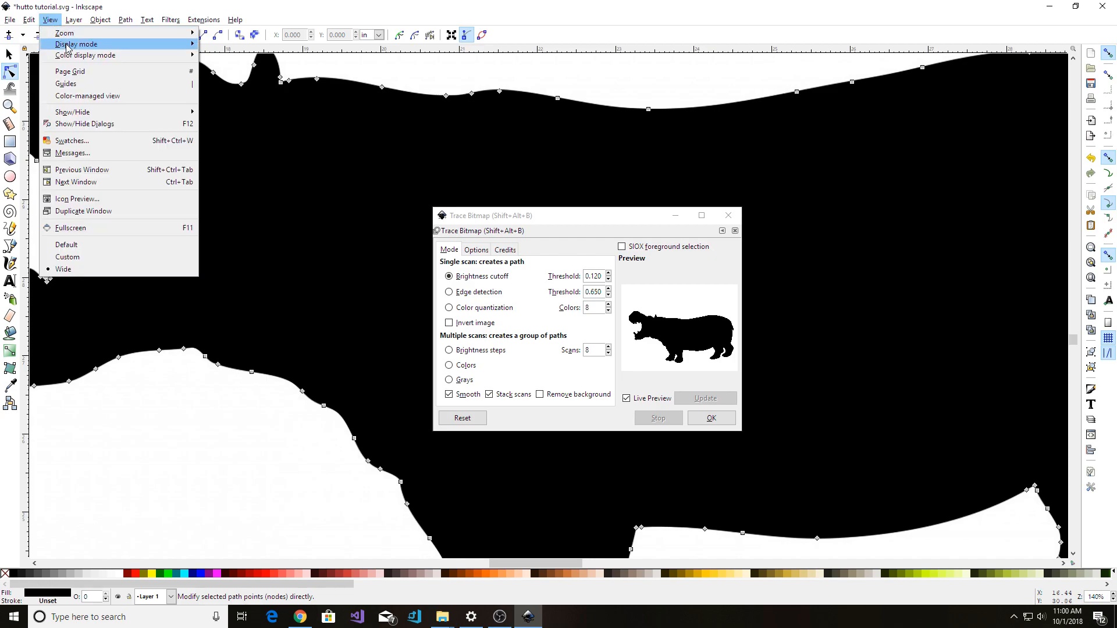
{"action": "mouse_move", "coordinate": [116, 44]}
{"action": "left_click", "coordinate": [243, 82]}
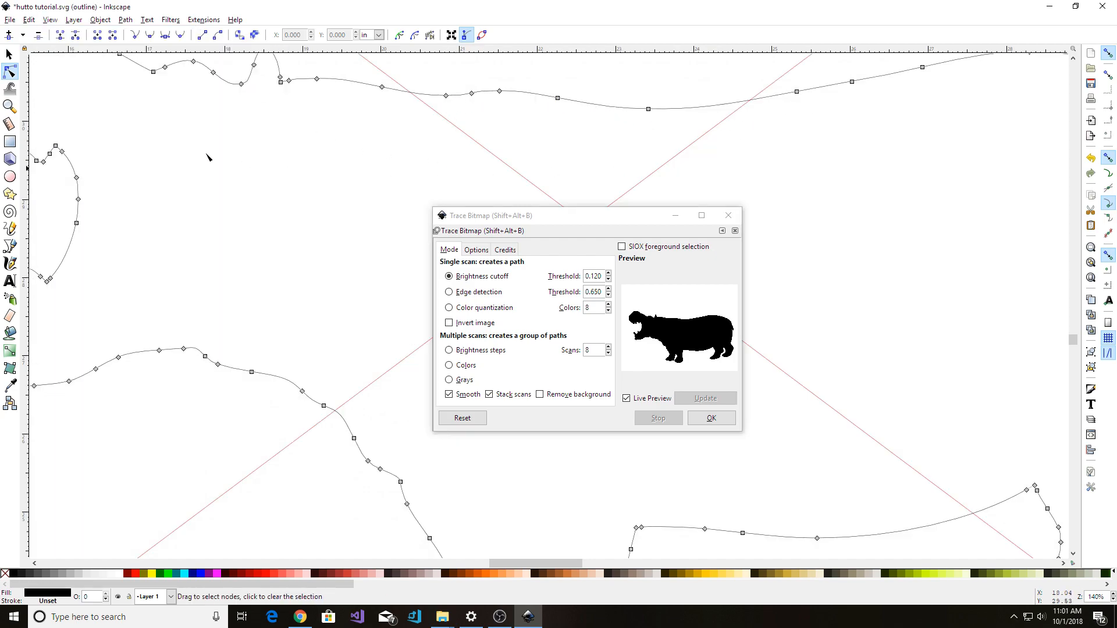
{"action": "left_click", "coordinate": [50, 20]}
{"action": "mouse_move", "coordinate": [116, 44]}
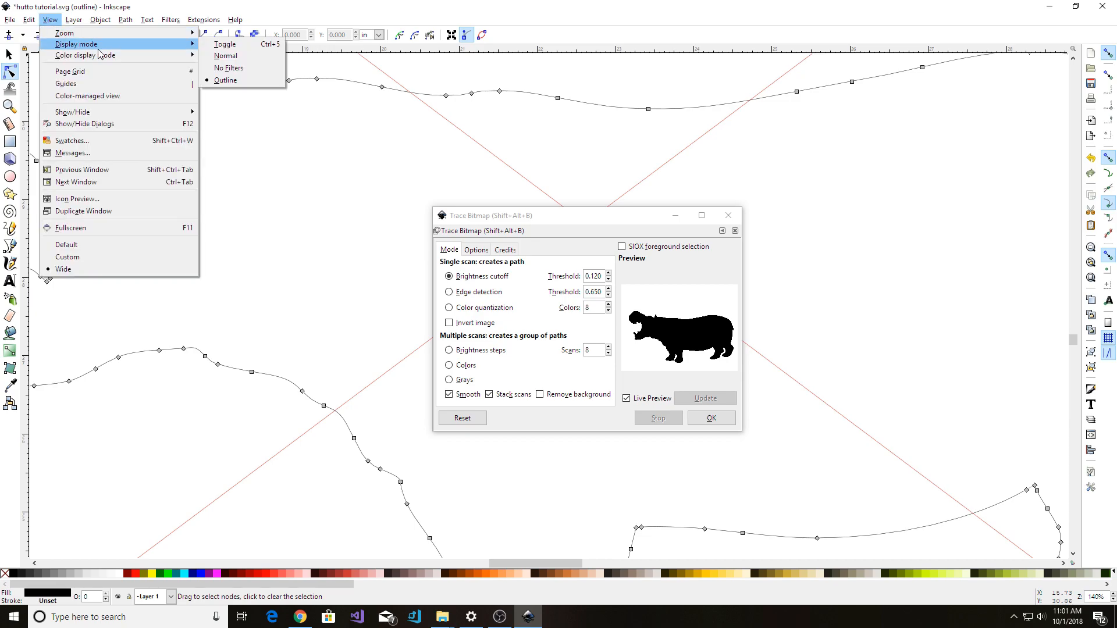
{"action": "left_click", "coordinate": [226, 56]}
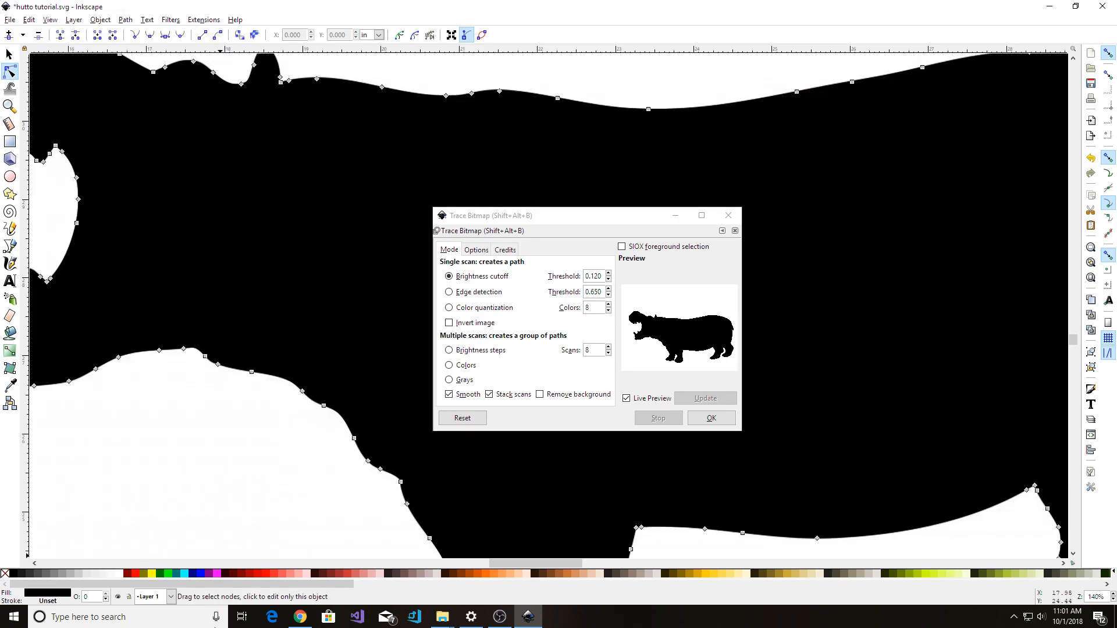
Fill the traced hippo path with red, compare its edge with the image underneath, and close Trace Bitmap.
{"action": "left_click", "coordinate": [136, 573]}
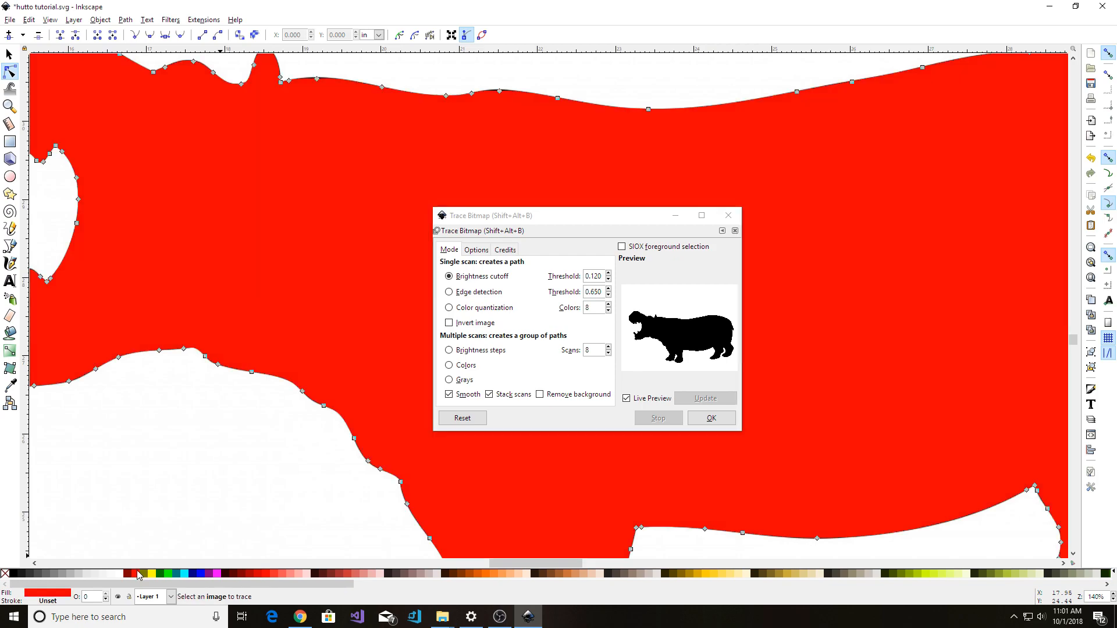
{"action": "scroll", "coordinate": [321, 78], "scroll_direction": "up", "scroll_amount": 5}
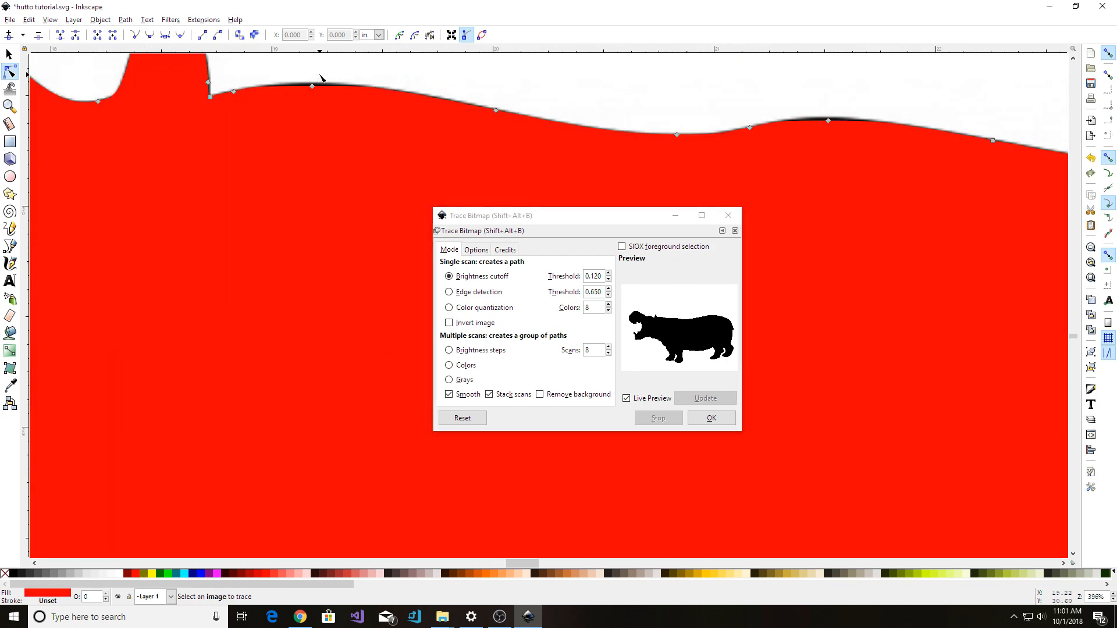
{"action": "scroll", "coordinate": [321, 77], "scroll_direction": "up", "scroll_amount": 1}
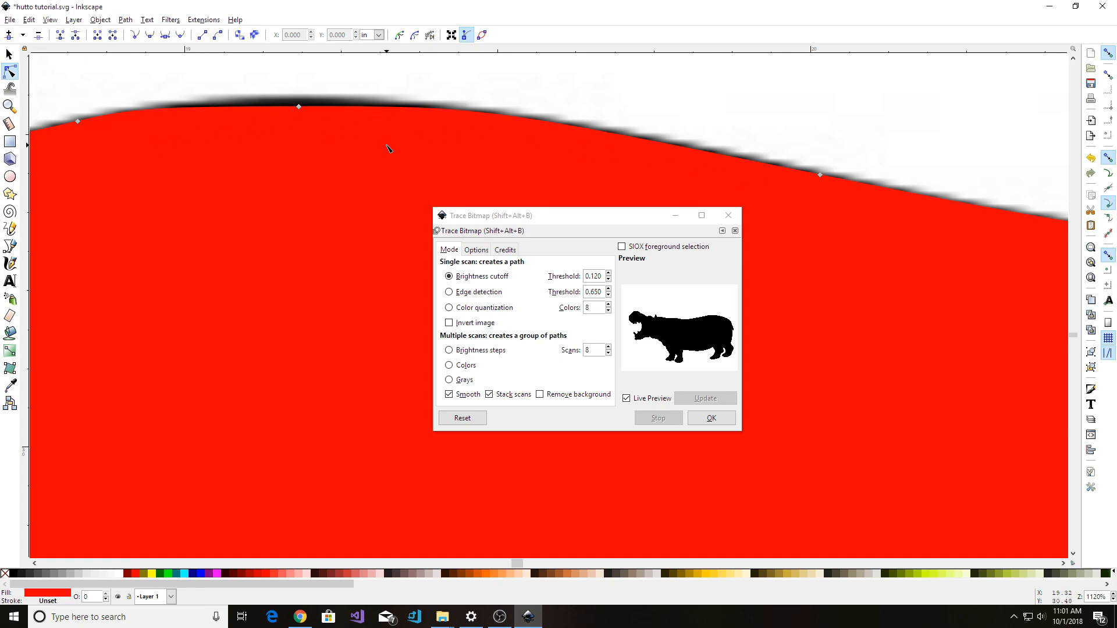
{"action": "scroll", "coordinate": [387, 150], "scroll_direction": "down", "scroll_amount": 7}
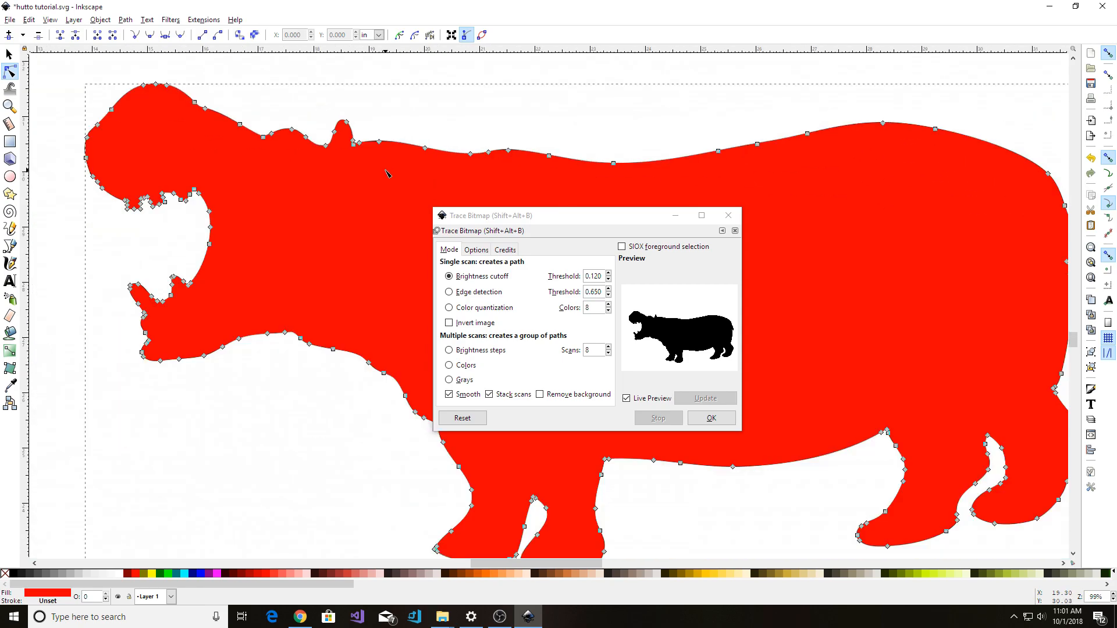
{"action": "scroll", "coordinate": [386, 173], "scroll_direction": "down", "scroll_amount": 1}
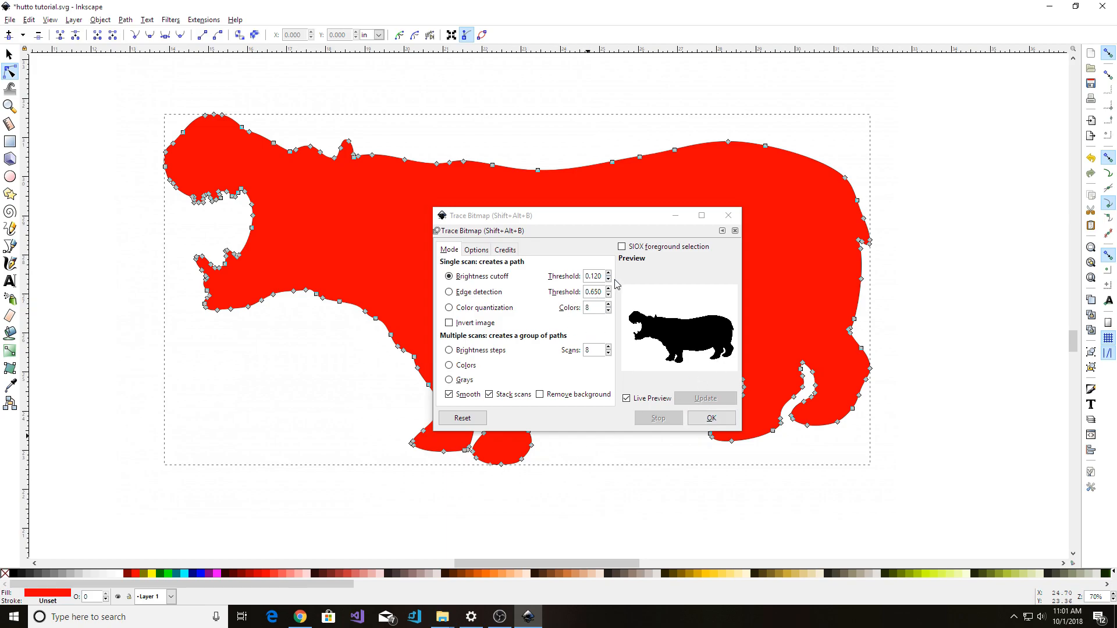
{"action": "left_click", "coordinate": [711, 420]}
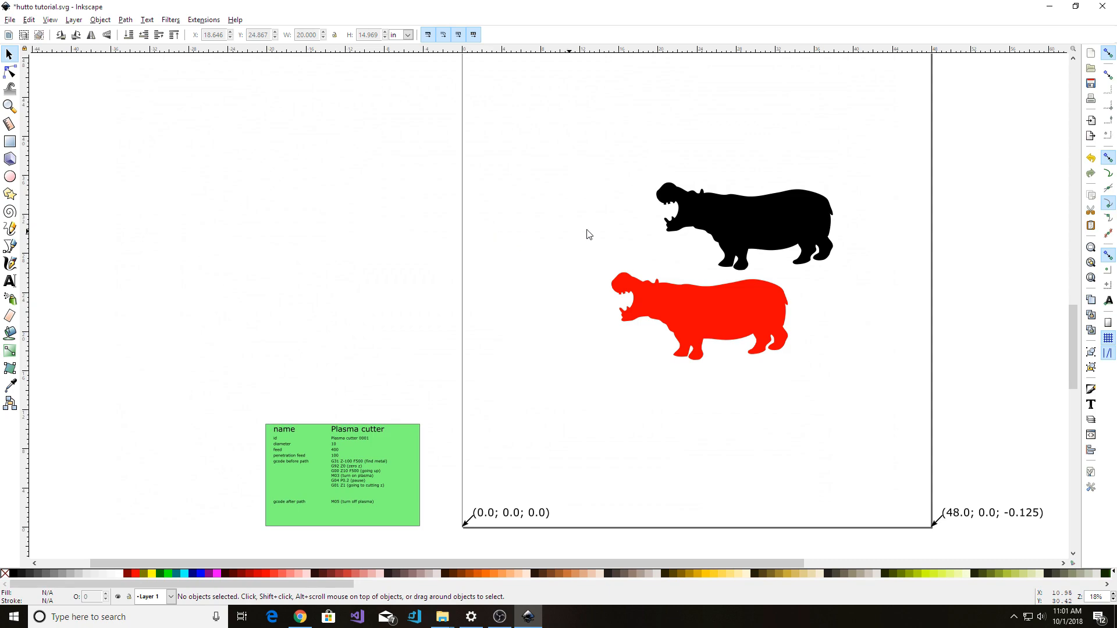
Move the red traced hippo clear of the original black image and delete the original image.
{"action": "left_click", "coordinate": [738, 243]}
{"action": "left_click", "coordinate": [713, 321]}
{"action": "left_click_drag", "start_coordinate": [713, 321], "coordinate": [633, 366]}
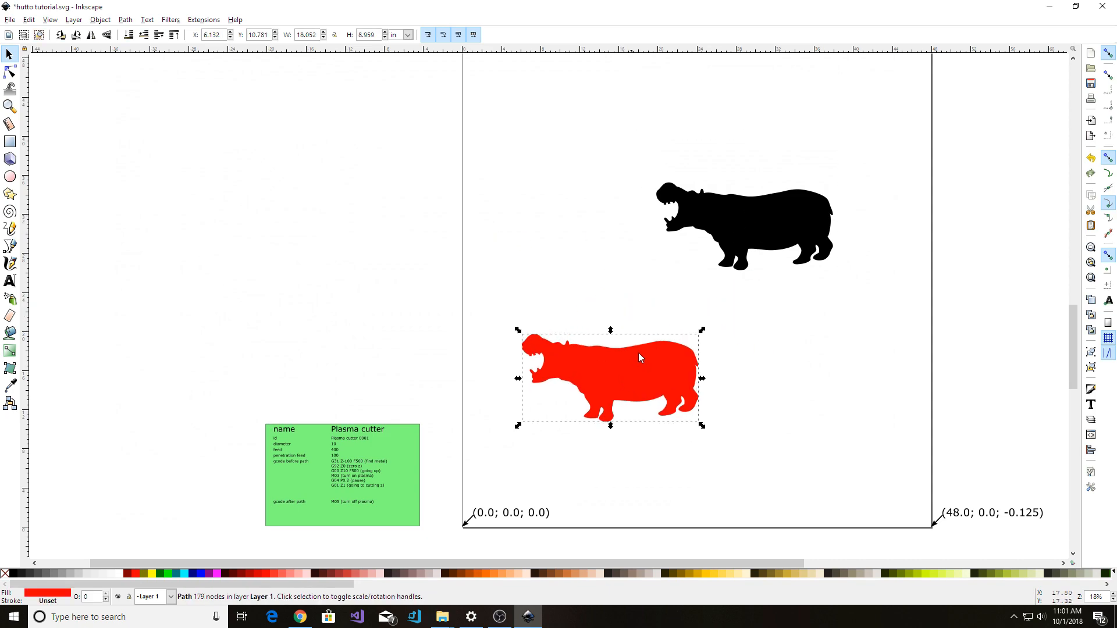
{"action": "left_click", "coordinate": [748, 187]}
{"action": "left_click", "coordinate": [736, 390]}
{"action": "left_click", "coordinate": [741, 236]}
{"action": "key", "text": "Delete"}
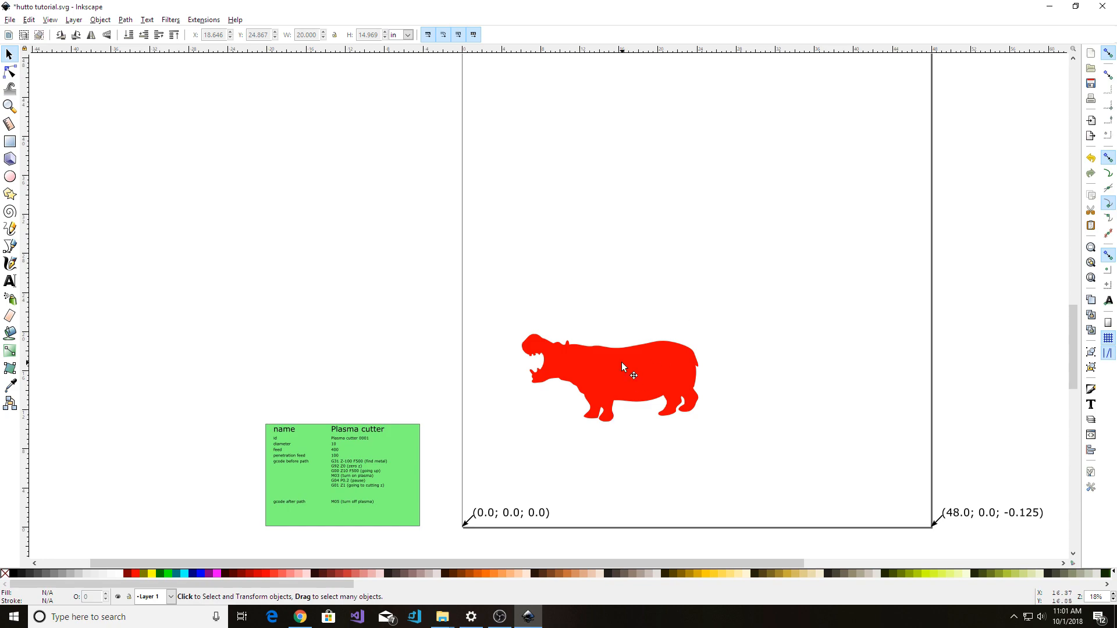
Flip the red hippo horizontally so it faces right, and place it at about X 8.8, Y 22.6 in.
{"action": "left_click_drag", "start_coordinate": [622, 367], "coordinate": [674, 224]}
{"action": "scroll", "coordinate": [675, 224], "scroll_direction": "up", "scroll_amount": 3}
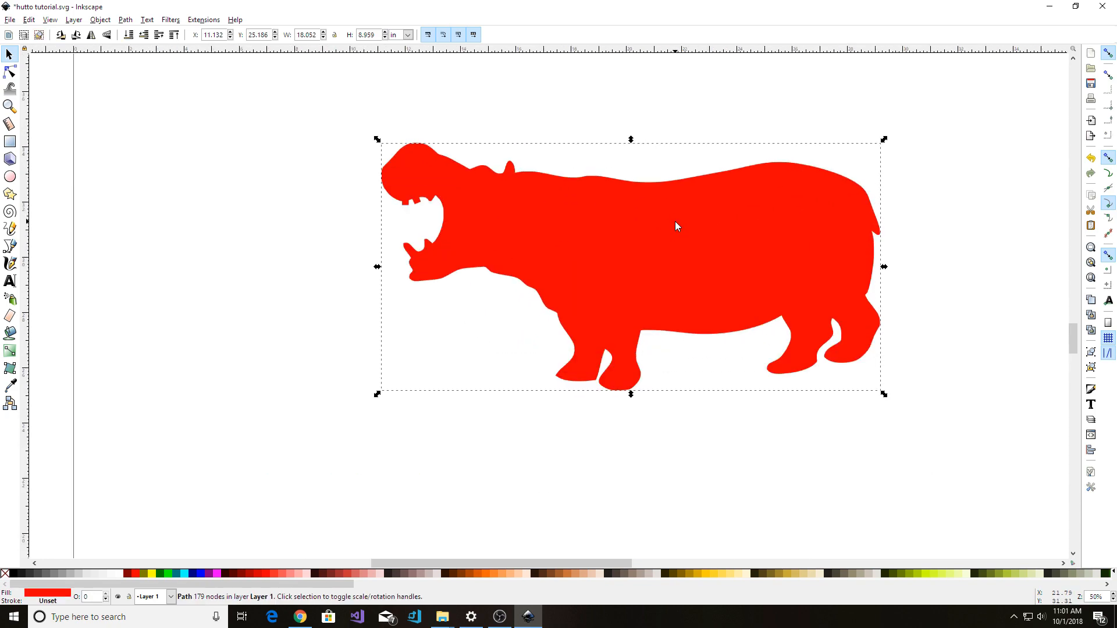
{"action": "left_click_drag", "start_coordinate": [668, 259], "coordinate": [511, 345]}
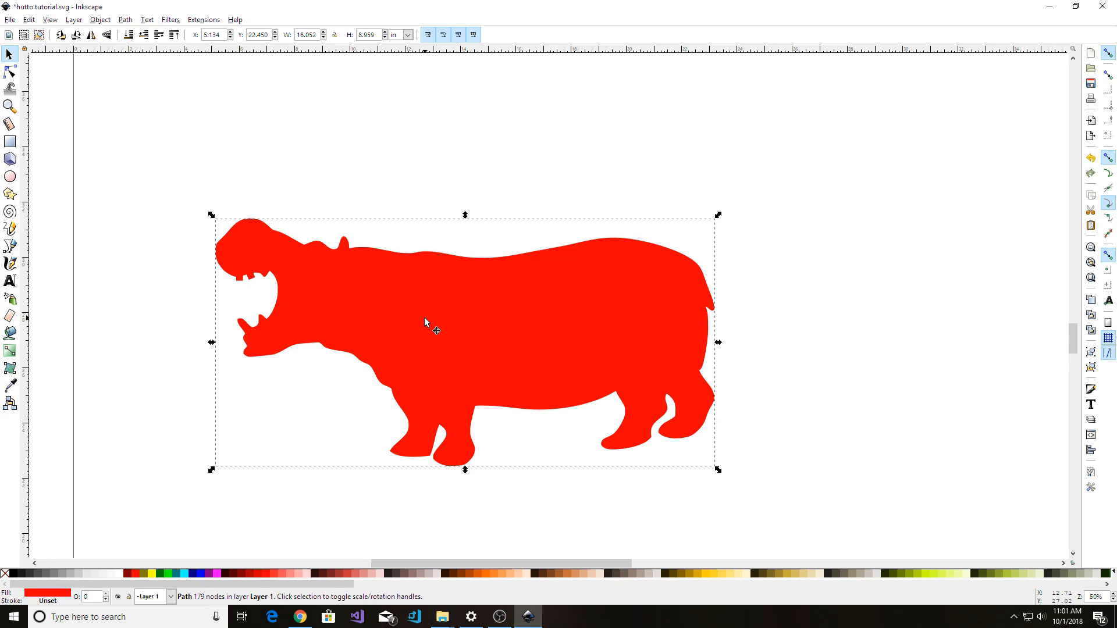
{"action": "key", "text": "h"}
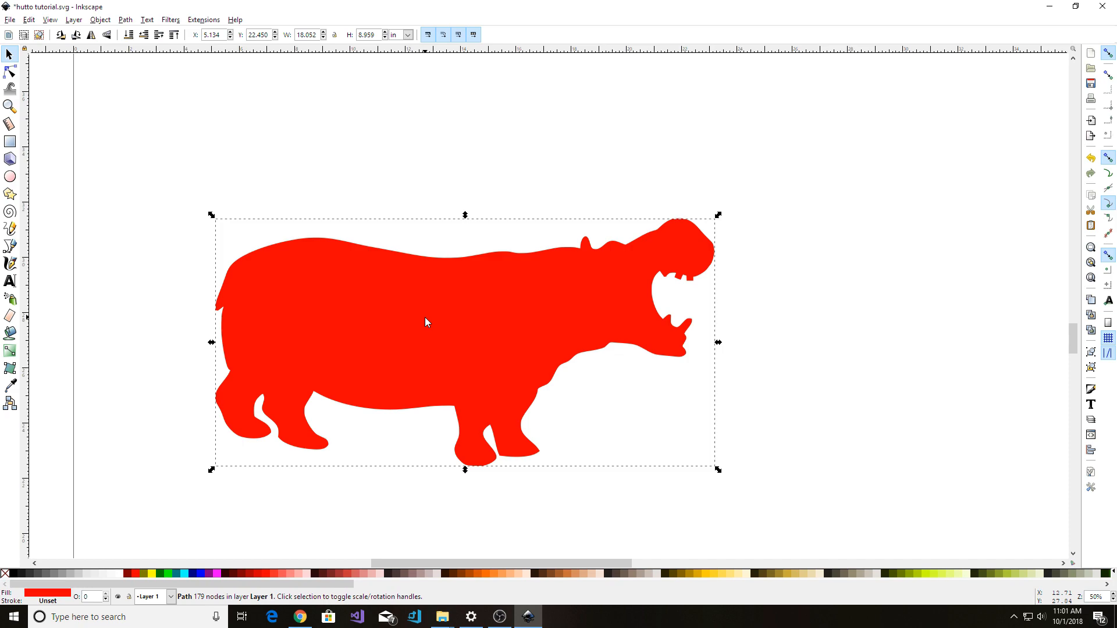
{"action": "key", "text": "v"}
{"action": "key", "text": "v"}
{"action": "left_click_drag", "start_coordinate": [457, 314], "coordinate": [560, 309]}
{"action": "left_click", "coordinate": [135, 150]}
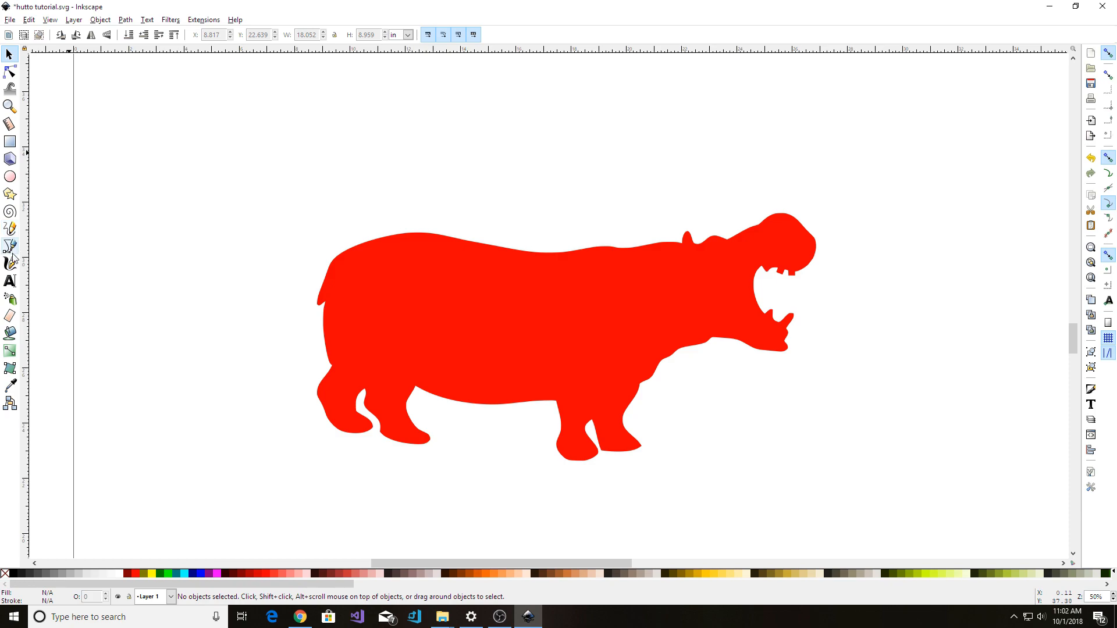
Add the text HUTTO above the hippo's back in the Super Mario 256 font.
{"action": "left_click", "coordinate": [11, 281]}
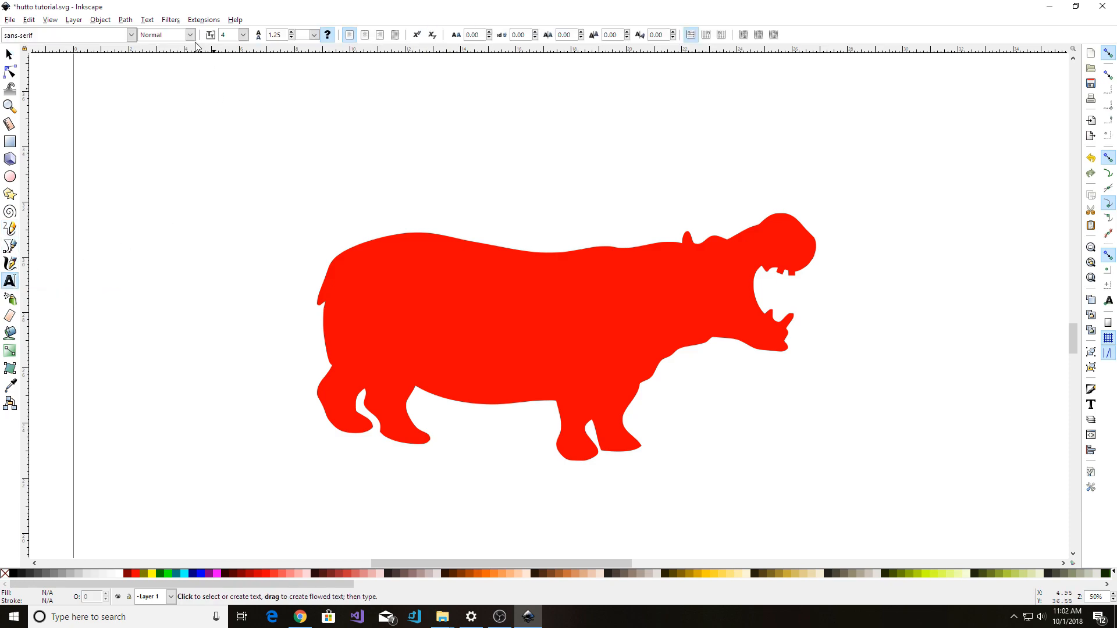
{"action": "triple_click", "coordinate": [66, 38]}
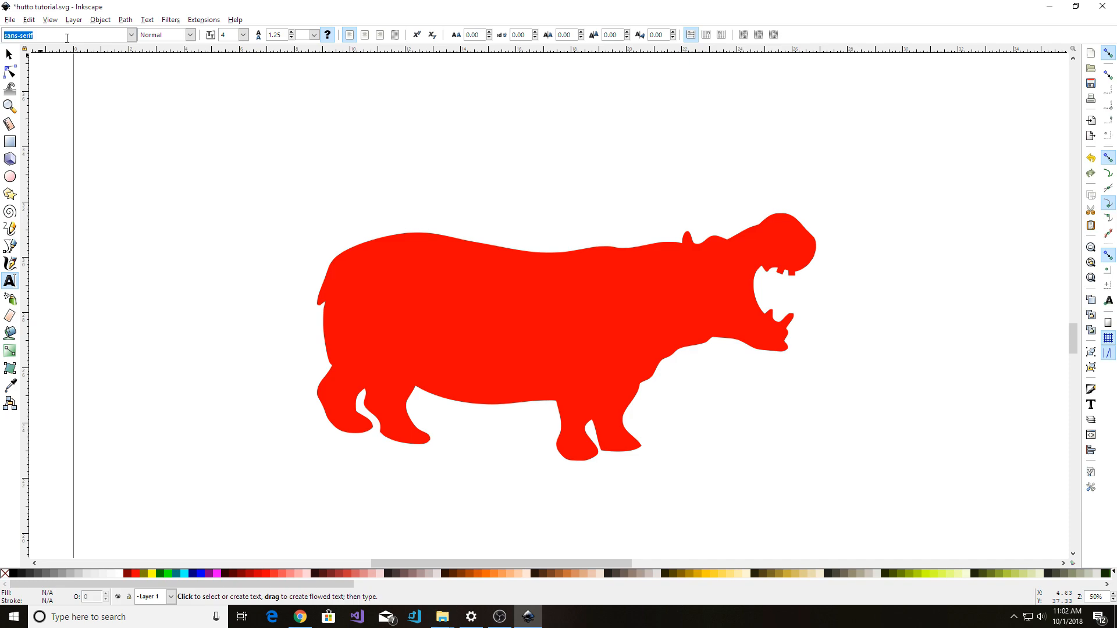
{"action": "left_click", "coordinate": [131, 35]}
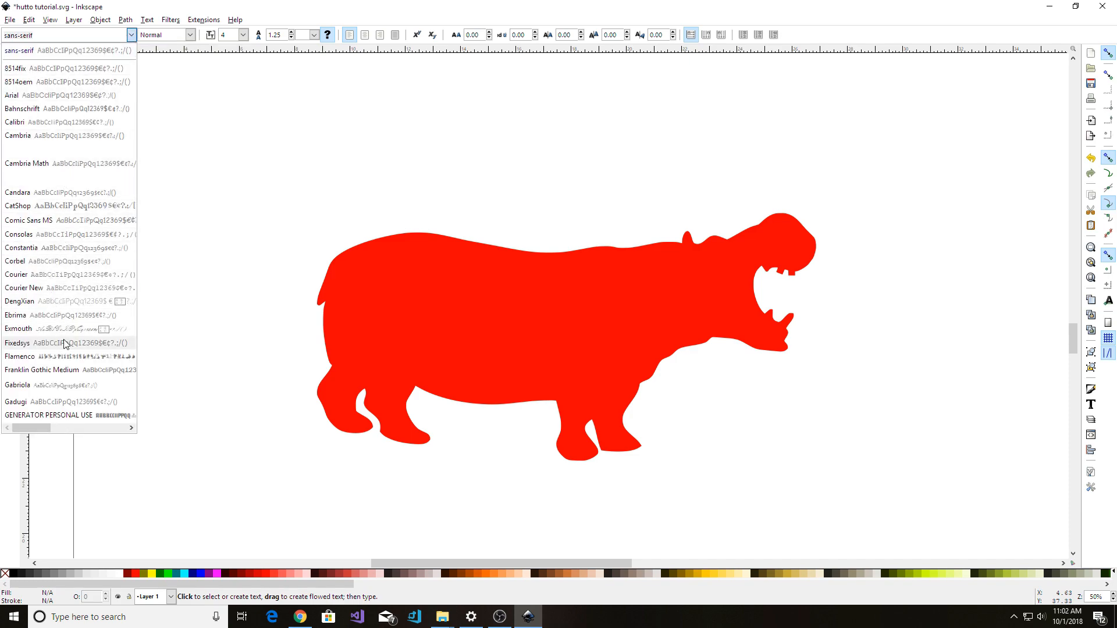
{"action": "triple_click", "coordinate": [61, 35]}
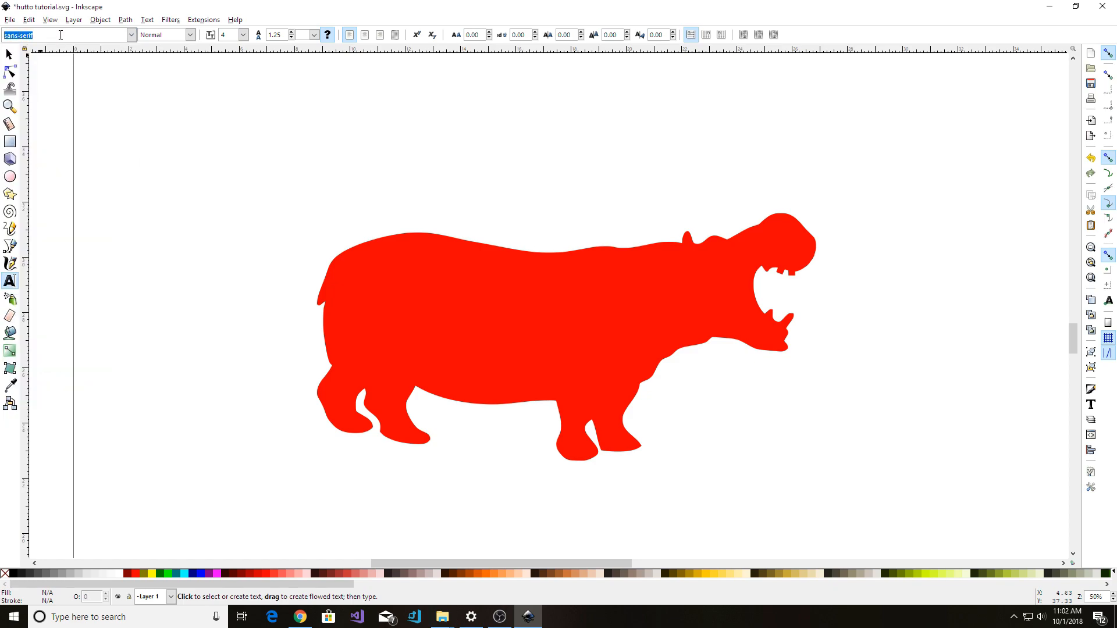
{"action": "type", "text": "super"}
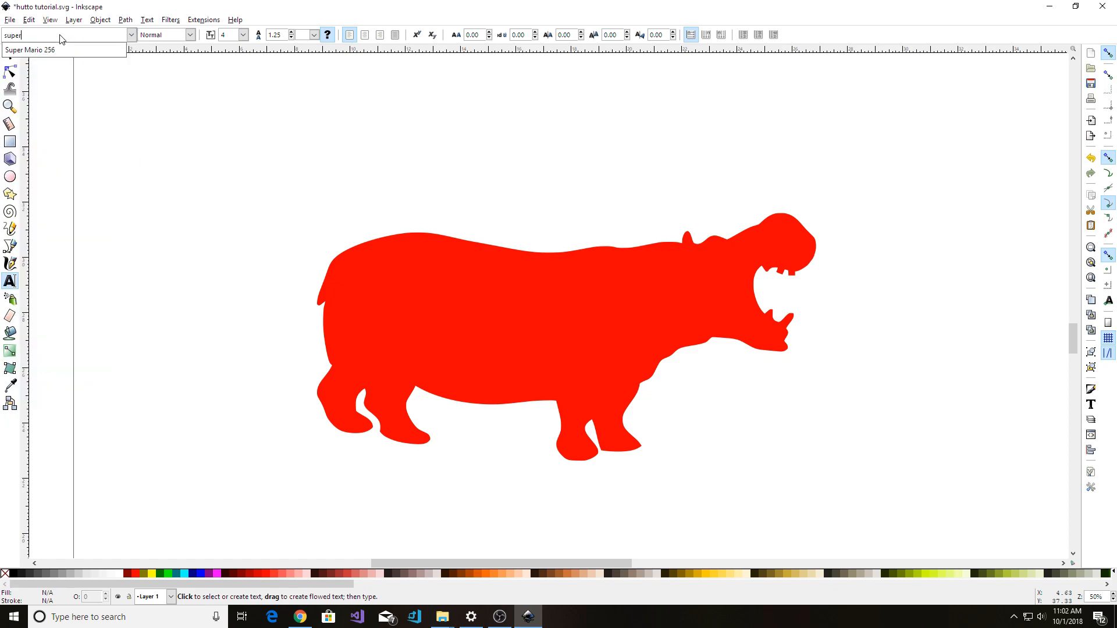
{"action": "left_click", "coordinate": [53, 51]}
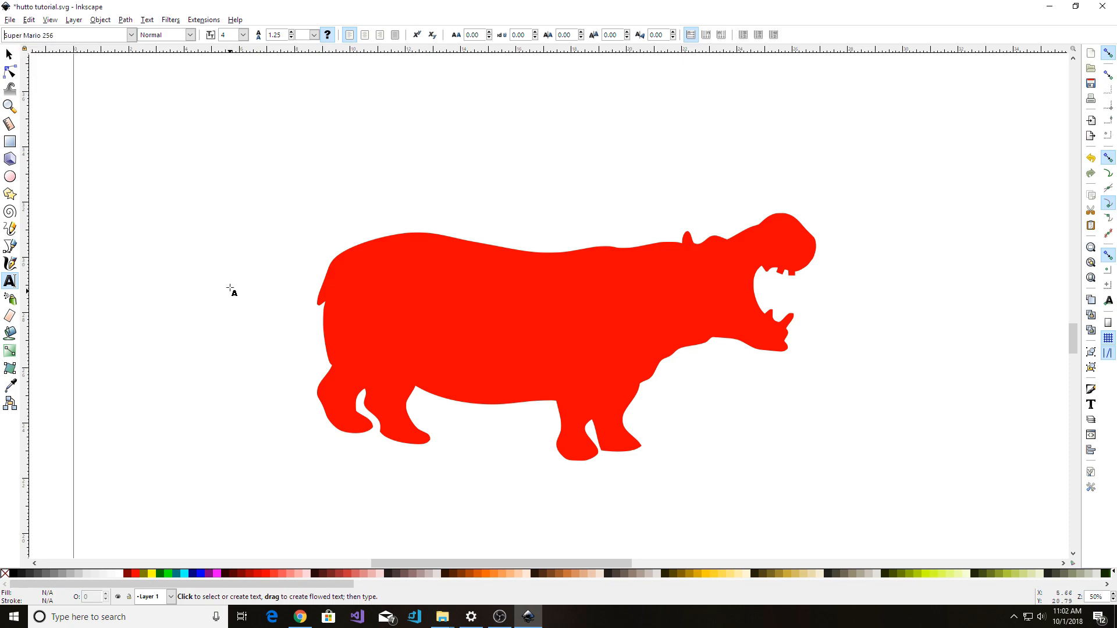
{"action": "left_click", "coordinate": [222, 188]}
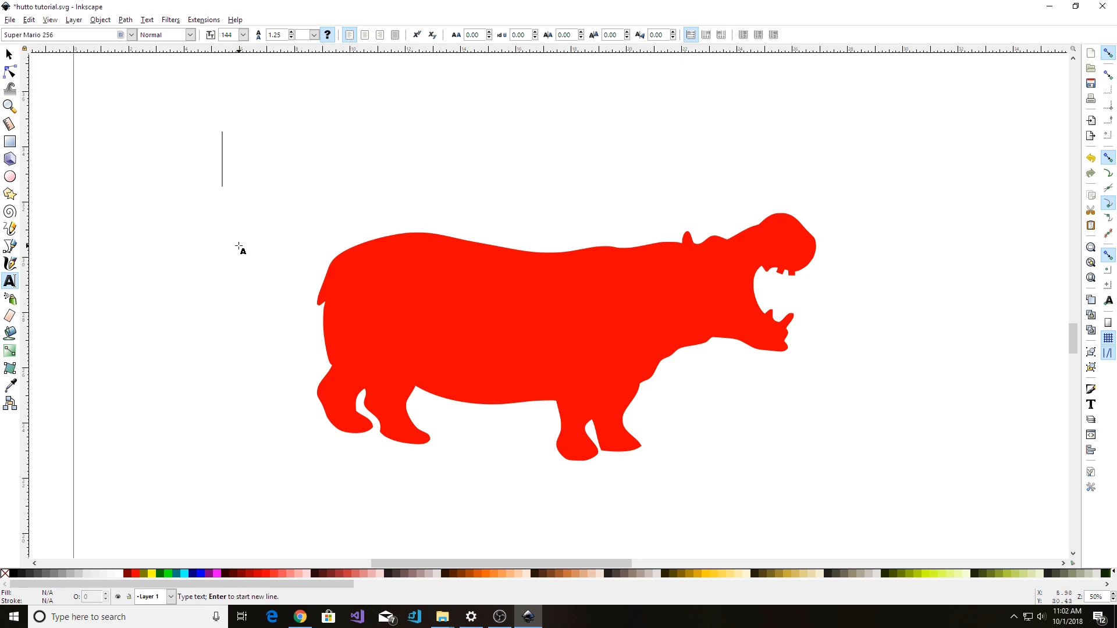
{"action": "type", "text": "HUTTO"}
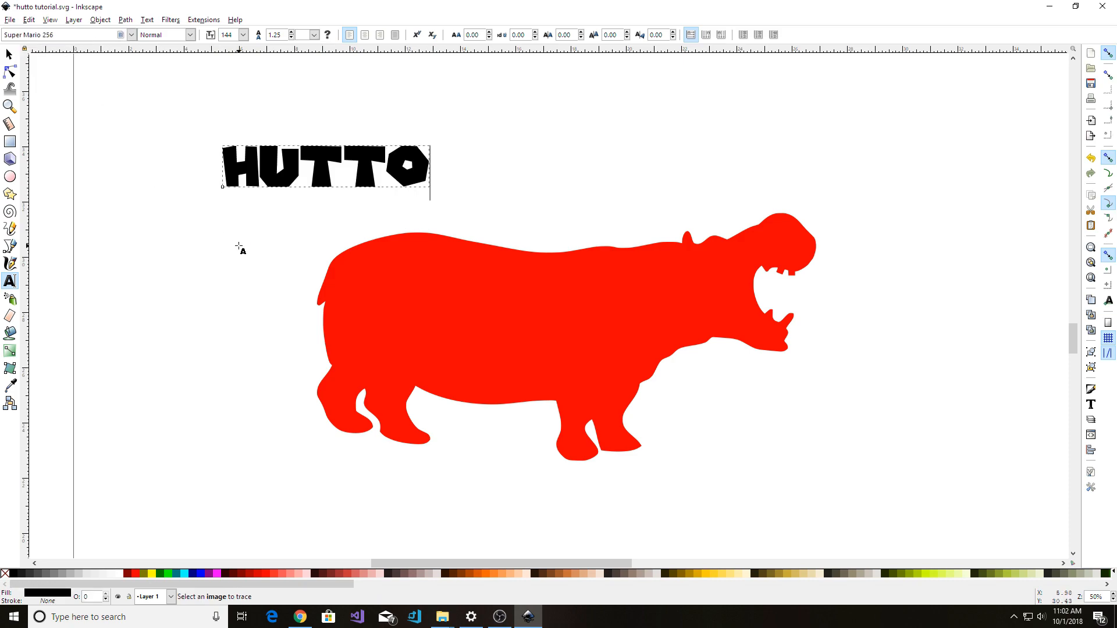
Move the HUTTO text onto the middle of the hippo's body, at about X 11.7, Y 26.8 in.
{"action": "key", "text": "Escape"}
{"action": "key", "text": "F1"}
{"action": "left_click", "coordinate": [328, 165]}
{"action": "left_click_drag", "start_coordinate": [327, 165], "coordinate": [528, 310]}
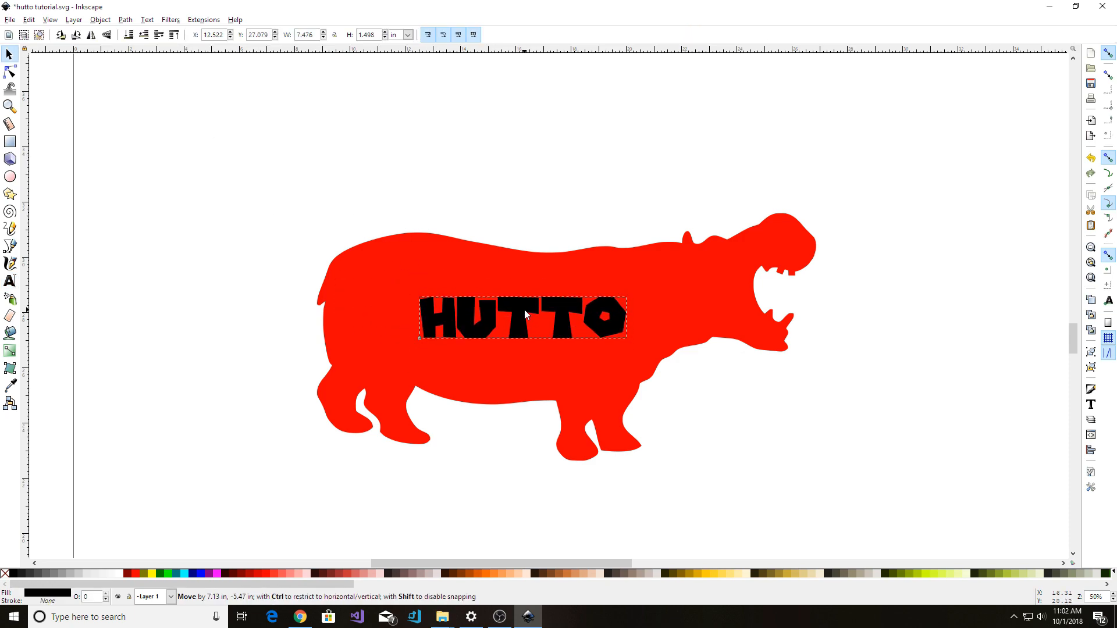
{"action": "left_click", "coordinate": [466, 478]}
{"action": "scroll", "coordinate": [512, 390], "scroll_direction": "up", "scroll_amount": 2}
{"action": "scroll", "coordinate": [520, 375], "scroll_direction": "down", "scroll_amount": 2}
{"action": "scroll", "coordinate": [520, 375], "scroll_direction": "up", "scroll_amount": 1, "text": "ctrl"}
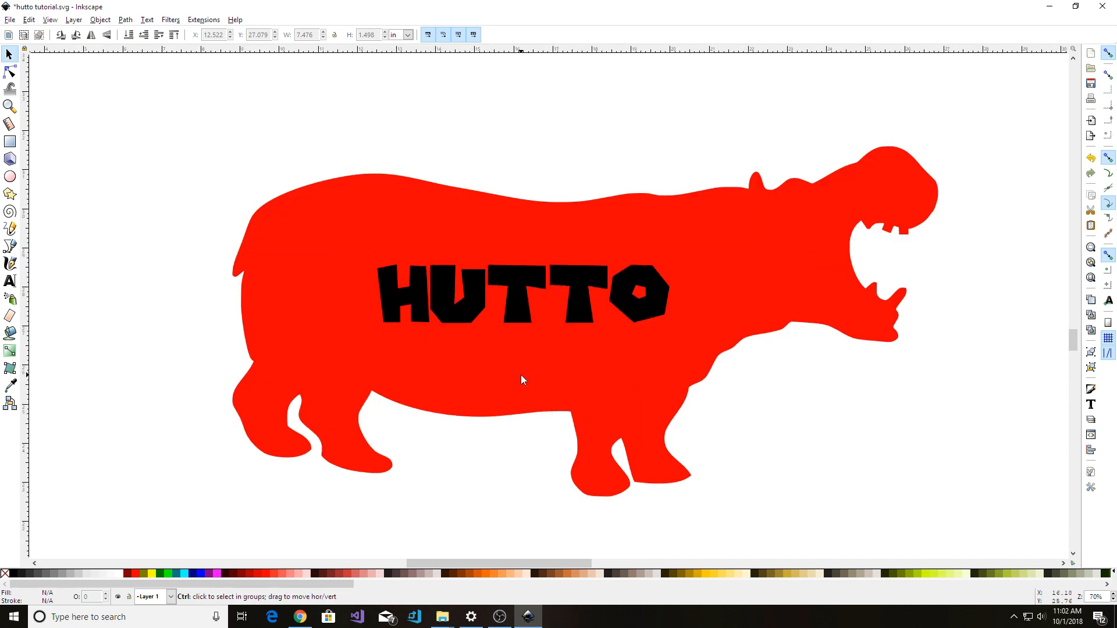
{"action": "left_click_drag", "start_coordinate": [509, 293], "coordinate": [485, 284]}
{"action": "left_click", "coordinate": [506, 515]}
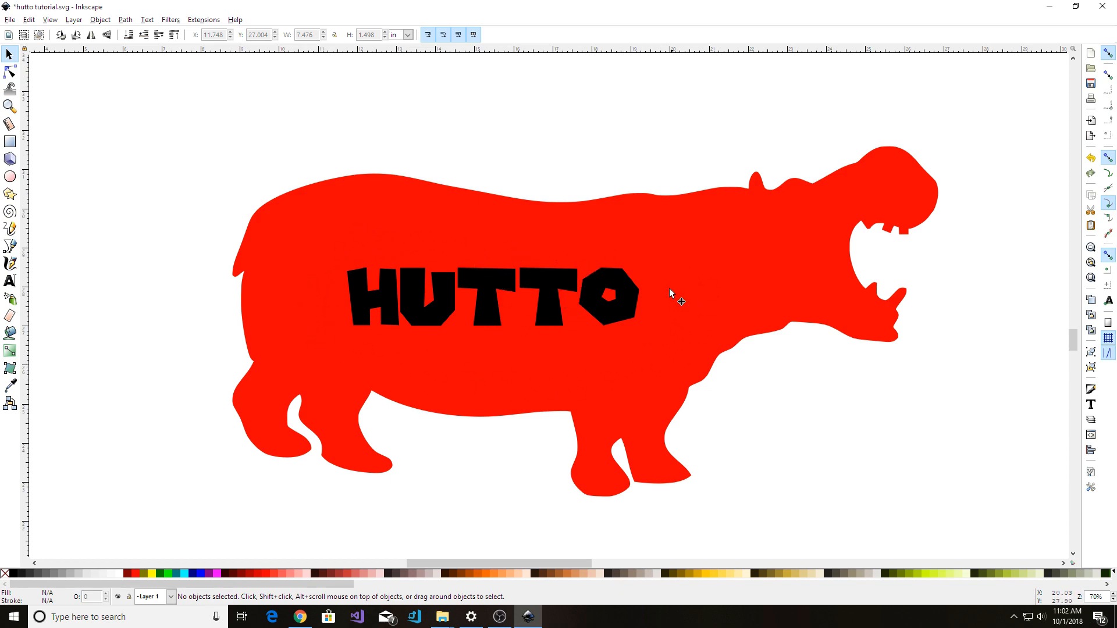
{"action": "scroll", "coordinate": [473, 439], "scroll_direction": "down", "scroll_amount": 1, "text": "ctrl"}
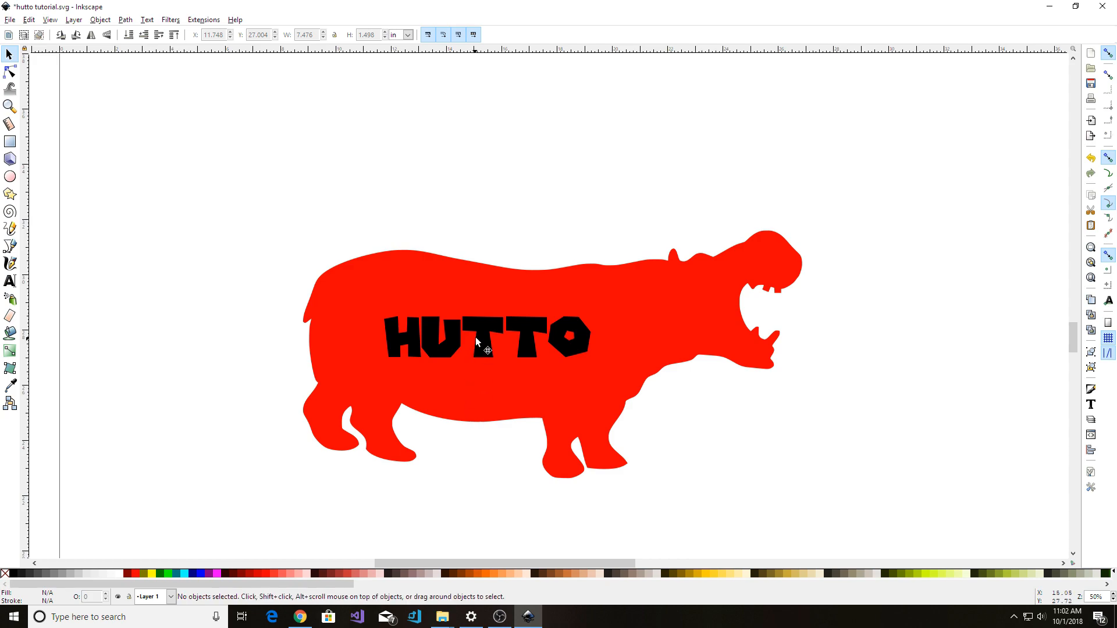
{"action": "left_click_drag", "start_coordinate": [483, 329], "coordinate": [482, 335]}
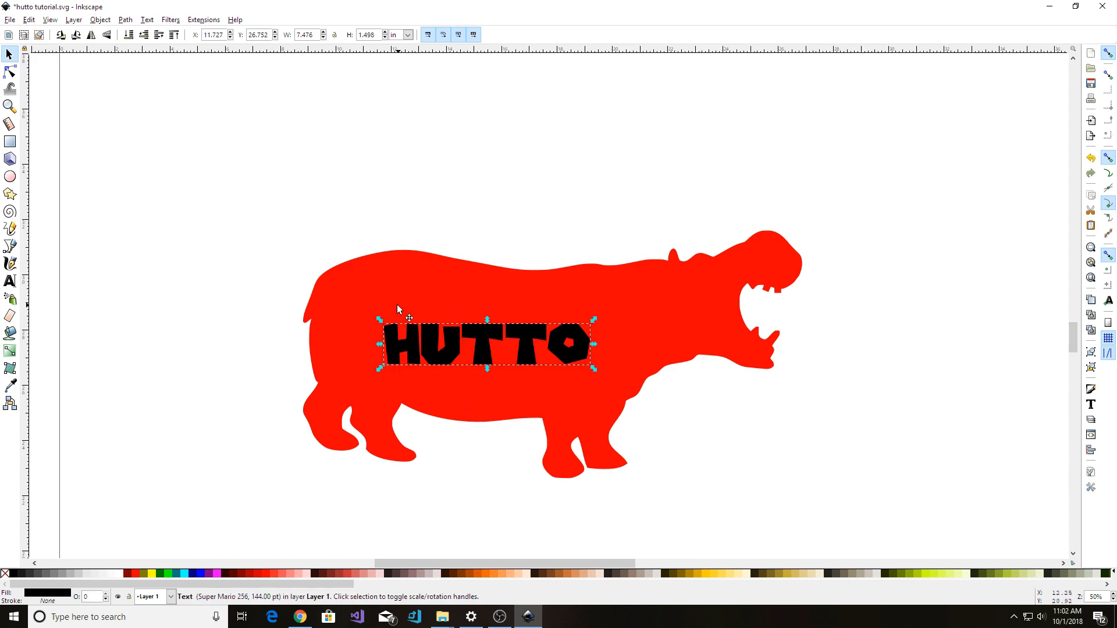
Show the nodes of the red hippo path to examine its outline.
{"action": "left_click", "coordinate": [397, 306]}
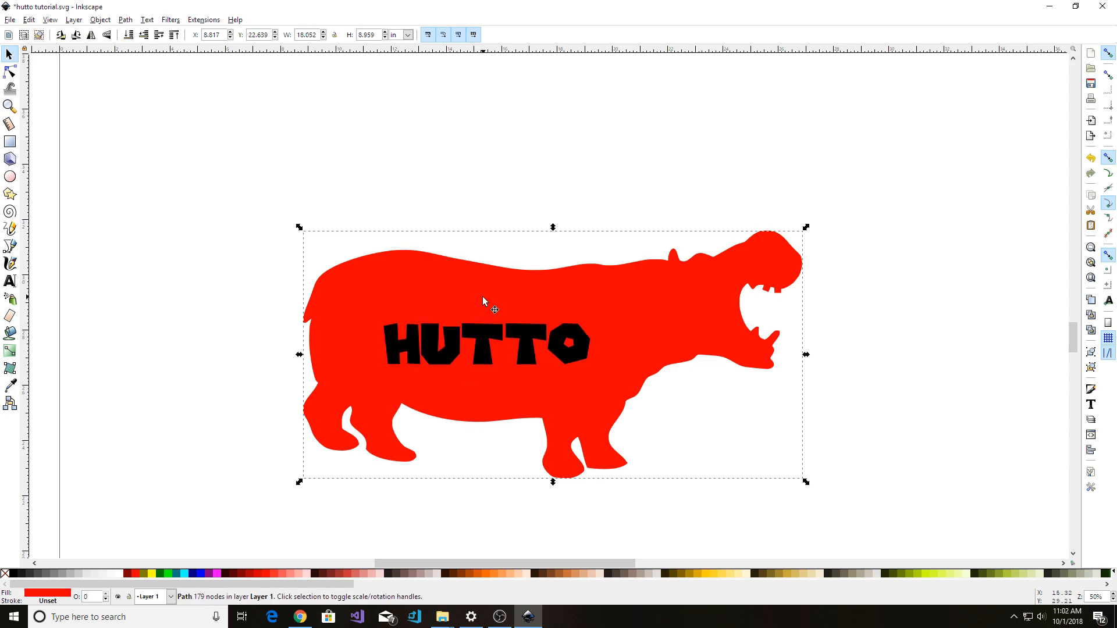
{"action": "key", "text": "n"}
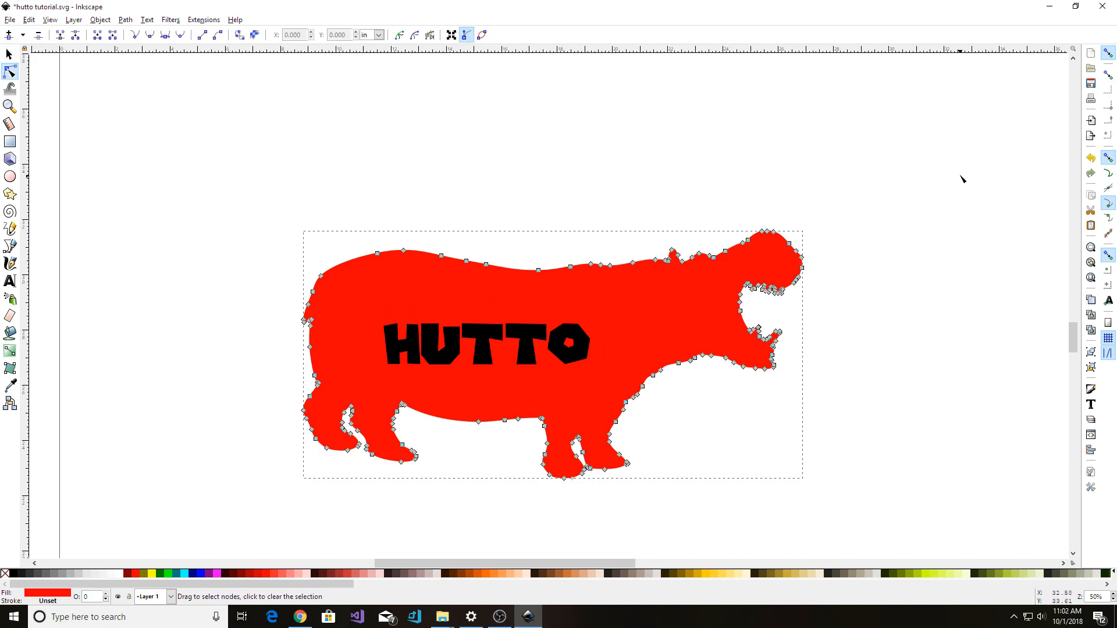
{"action": "left_click", "coordinate": [774, 178]}
Paste a copy of the hippo path exactly over the original at X 8.817, Y 22.639 in, and fill it with dark gray.
{"action": "key", "text": "s"}
{"action": "left_click", "coordinate": [459, 287]}
{"action": "key", "text": "ctrl+c"}
{"action": "key", "text": "ctrl+v"}
{"action": "left_click_drag", "start_coordinate": [504, 277], "coordinate": [588, 319]}
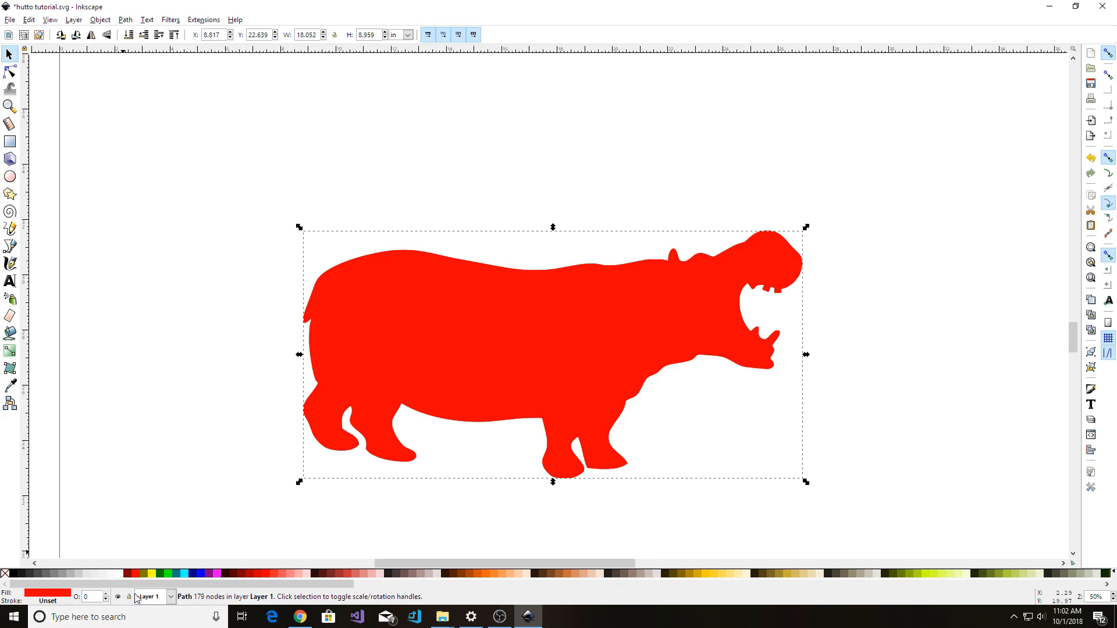
{"action": "left_click", "coordinate": [41, 573]}
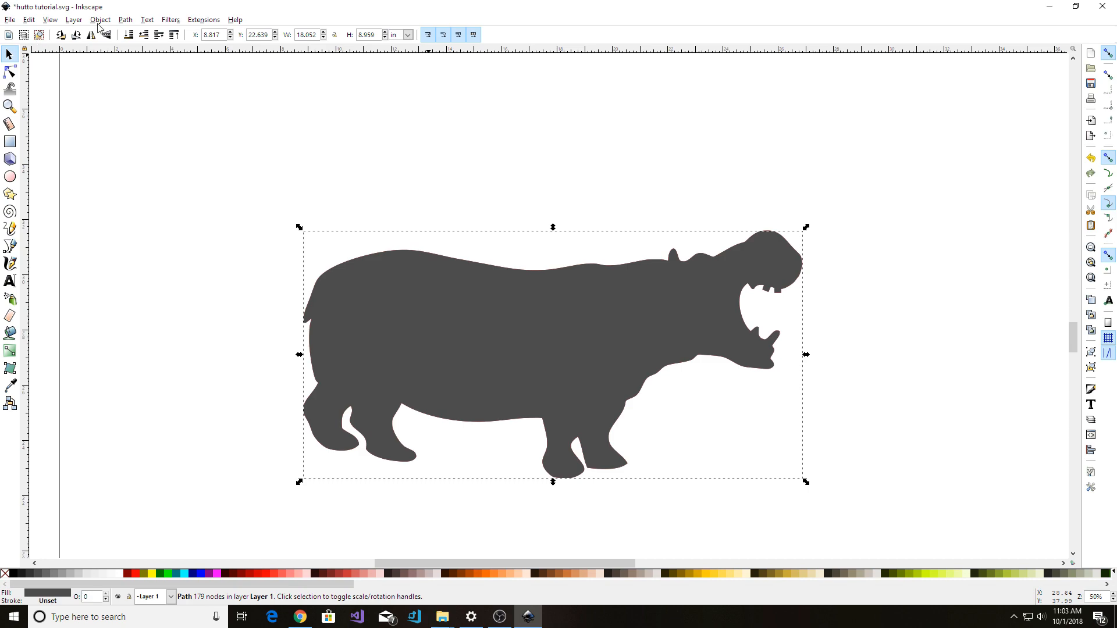
Inset the gray hippo copy repeatedly until only a body-shaped panel about 12.9 by 4.0 in remains inside the red hippo.
{"action": "left_click", "coordinate": [124, 22]}
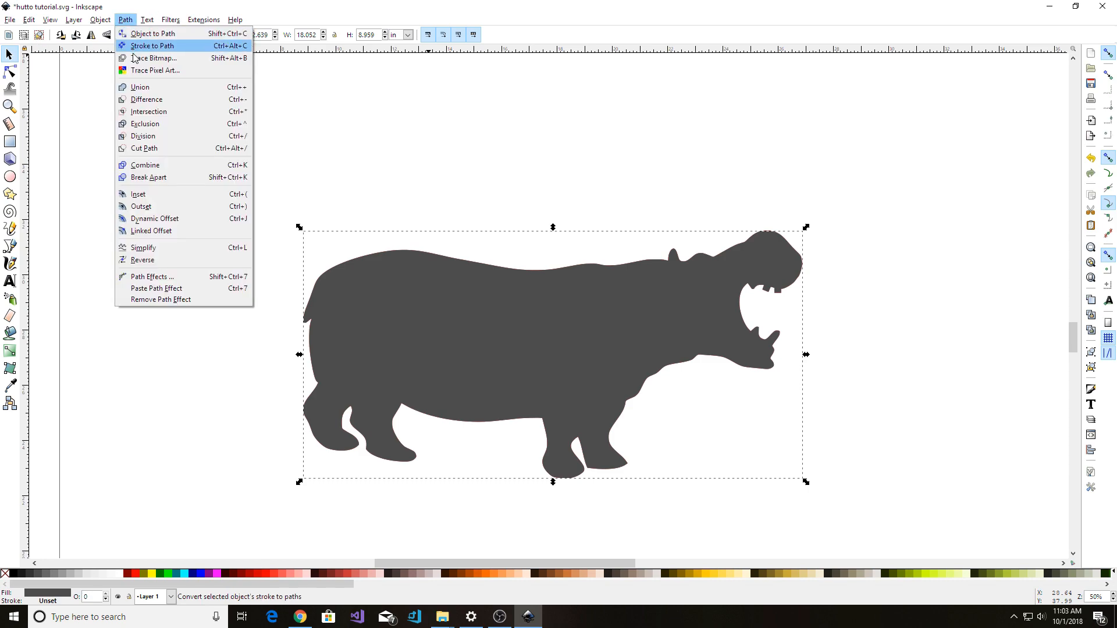
{"action": "left_click", "coordinate": [163, 193]}
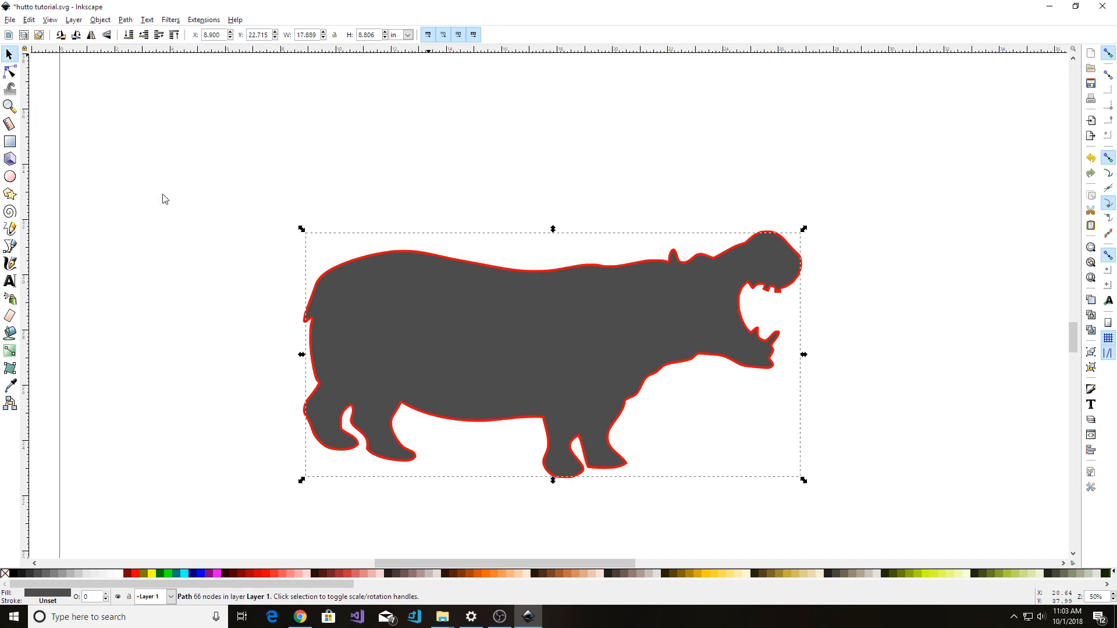
{"action": "left_click", "coordinate": [125, 20]}
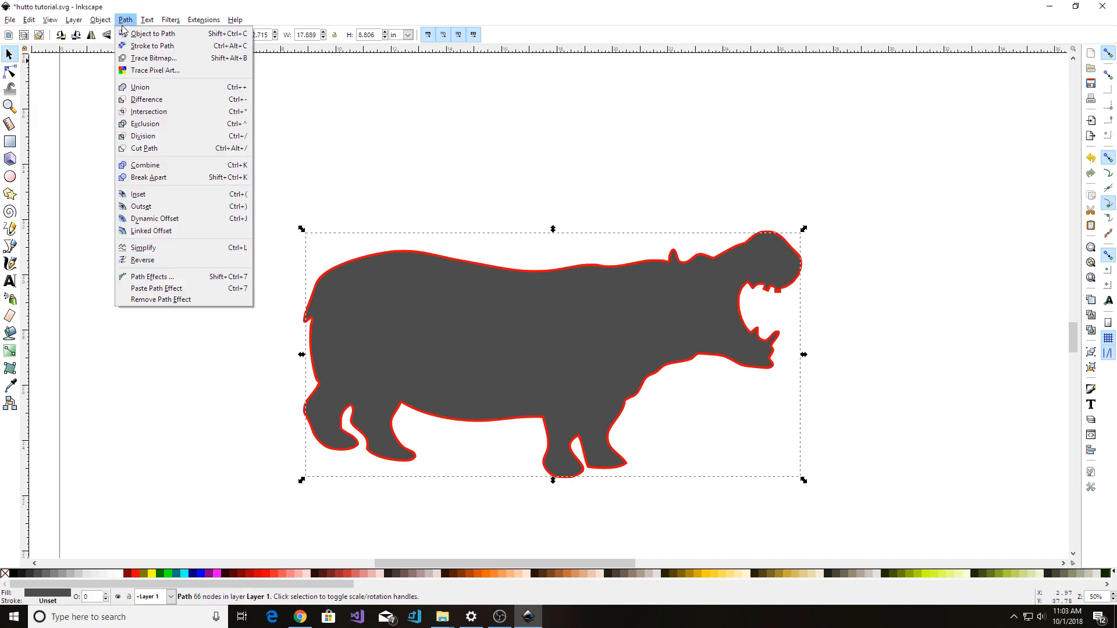
{"action": "left_click", "coordinate": [138, 196]}
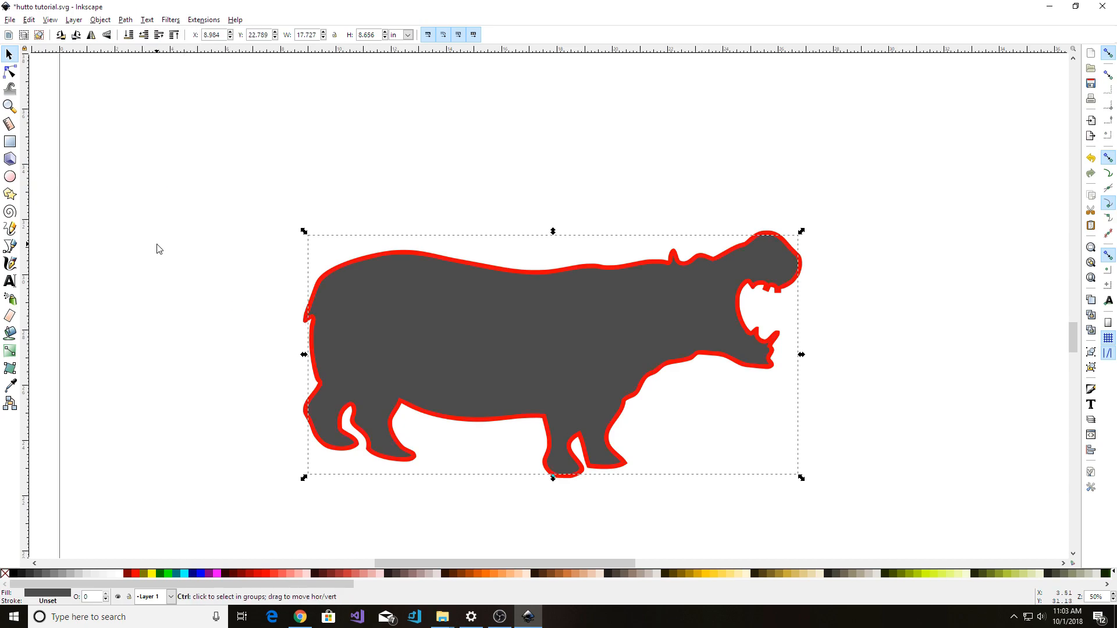
{"action": "key", "text": "ctrl+parenleft"}
{"action": "key", "text": "ctrl+parenleft"}
{"action": "key", "text": "ctrl+parenleft"}
{"action": "key", "text": "ctrl+parenleft"}
{"action": "key", "text": "ctrl+parenleft"}
{"action": "key", "text": "ctrl+parenleft"}
{"action": "key", "text": "ctrl+parenleft"}
{"action": "key", "text": "ctrl+parenleft"}
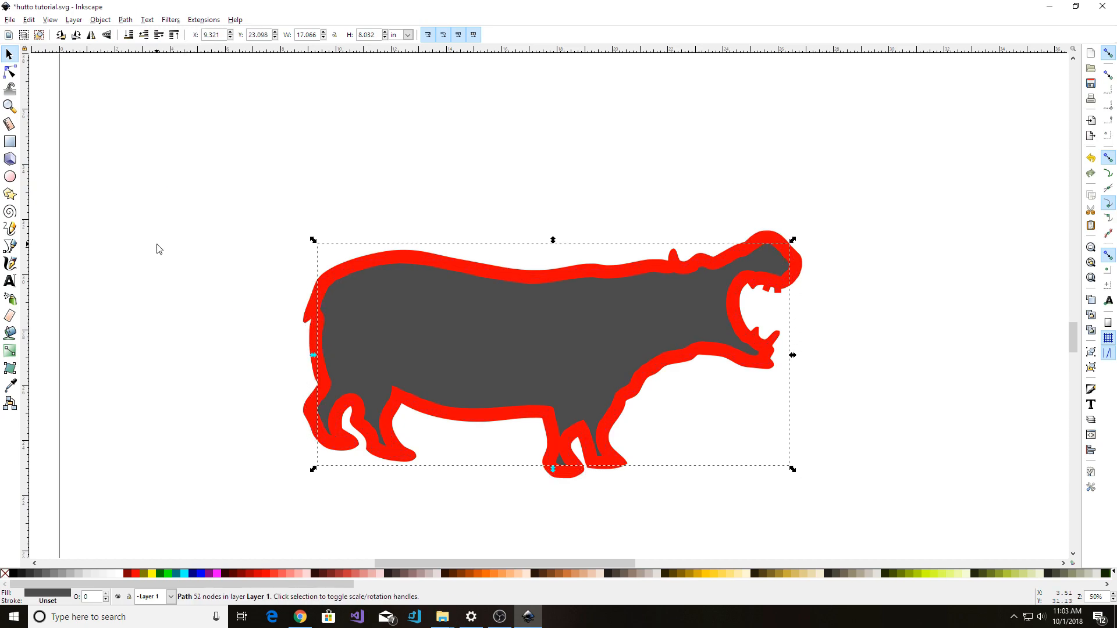
{"action": "key", "text": "ctrl+parenleft"}
{"action": "key", "text": "ctrl+parenleft"}
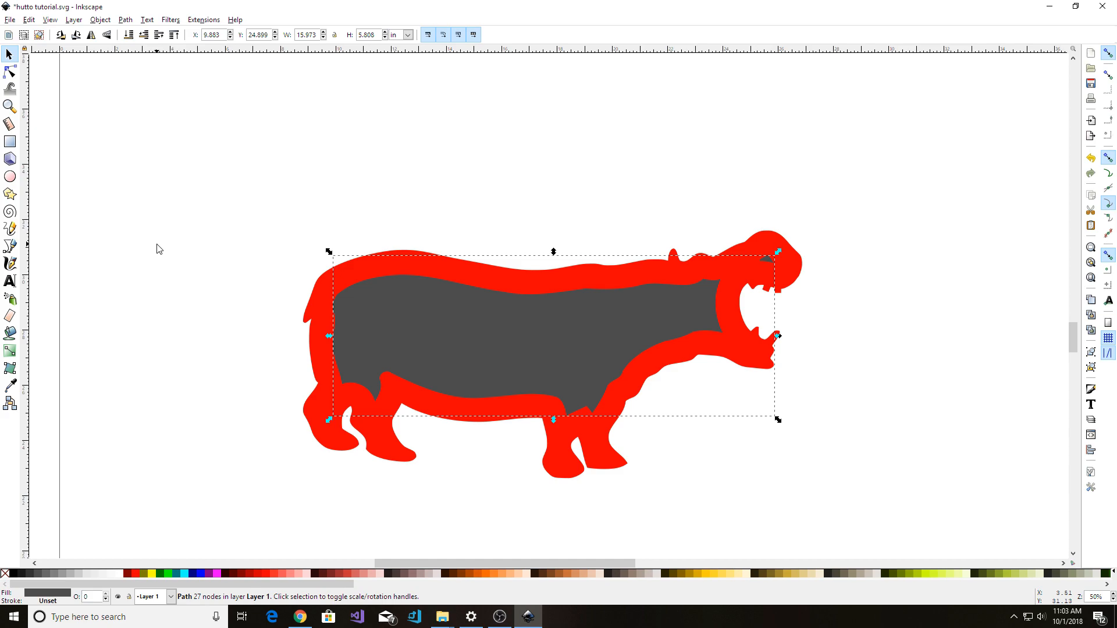
{"action": "key", "text": "ctrl+parenleft"}
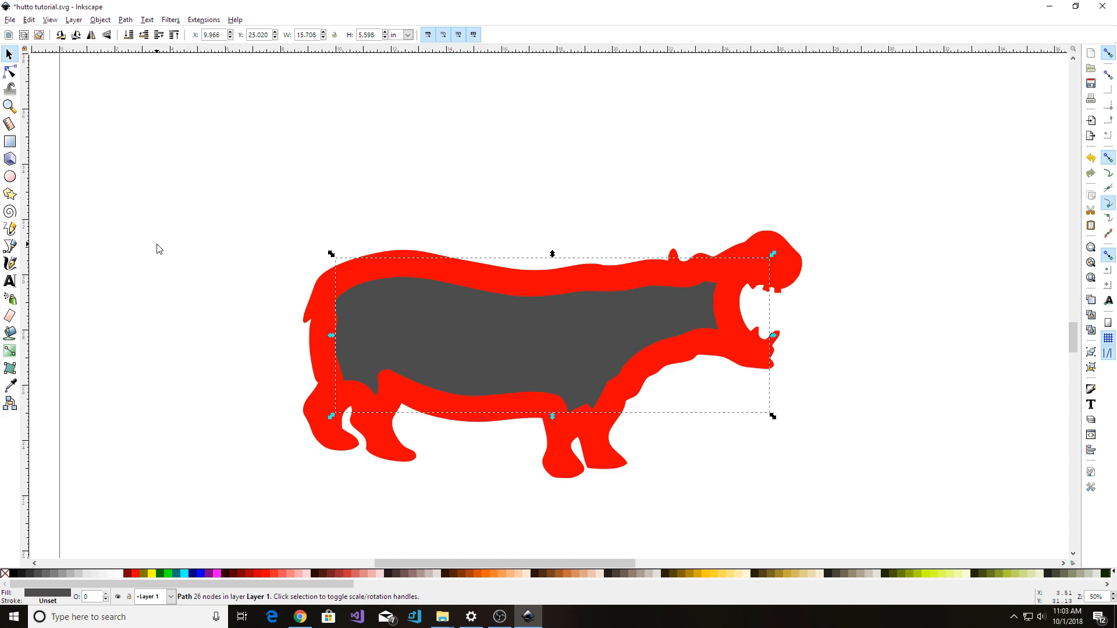
{"action": "key", "text": "ctrl+parenleft"}
{"action": "key", "text": "ctrl+parenleft"}
{"action": "key", "text": "ctrl+parenleft"}
{"action": "key", "text": "ctrl+parenleft"}
{"action": "key", "text": "ctrl+parenleft"}
{"action": "key", "text": "ctrl+parenleft"}
{"action": "key", "text": "ctrl+parenleft"}
{"action": "key", "text": "ctrl+parenleft"}
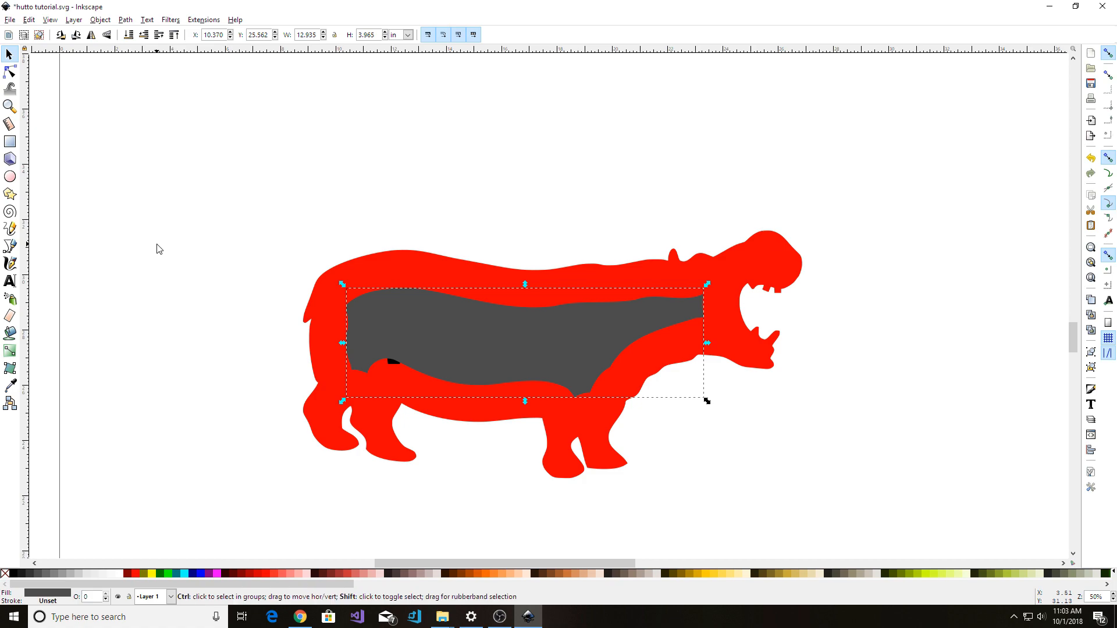
{"action": "left_click", "coordinate": [179, 406]}
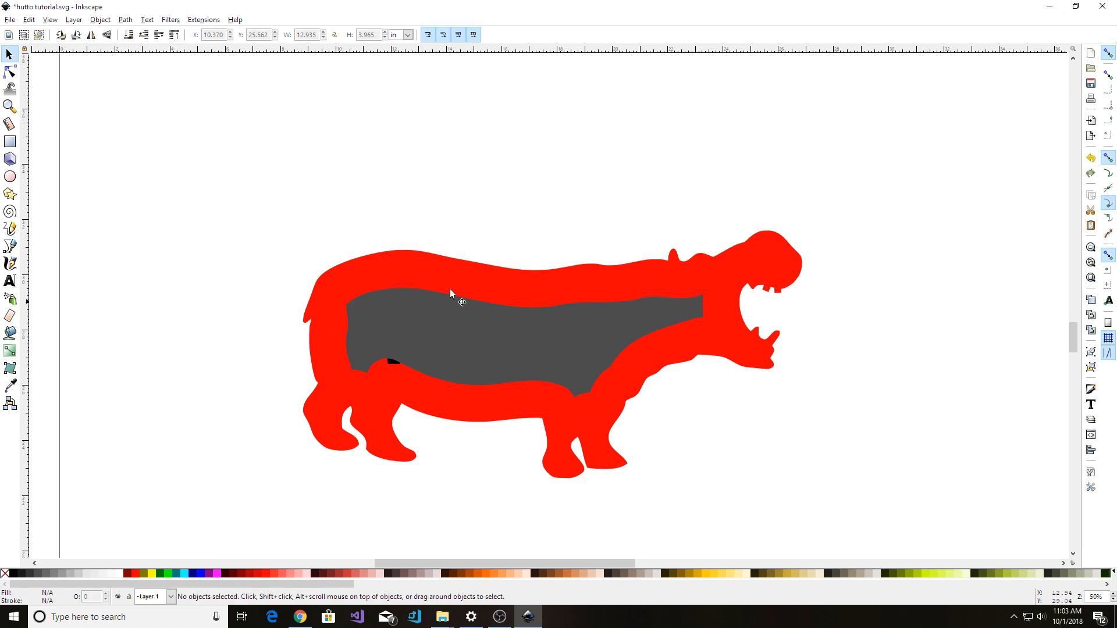
Delete the five nodes at the gray panel's narrow neck end and reshape the remaining curve into a rounded front edge.
{"action": "double_click", "coordinate": [582, 350]}
{"action": "left_click_drag", "start_coordinate": [619, 282], "coordinate": [717, 362]}
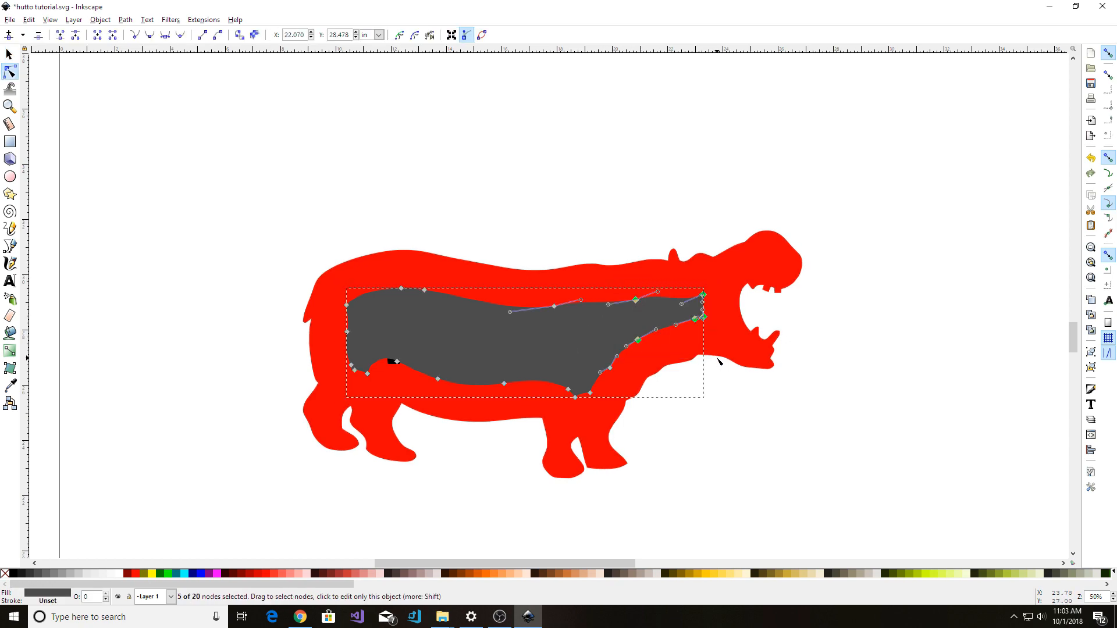
{"action": "key", "text": "Delete"}
{"action": "left_click_drag", "start_coordinate": [685, 277], "coordinate": [593, 335]}
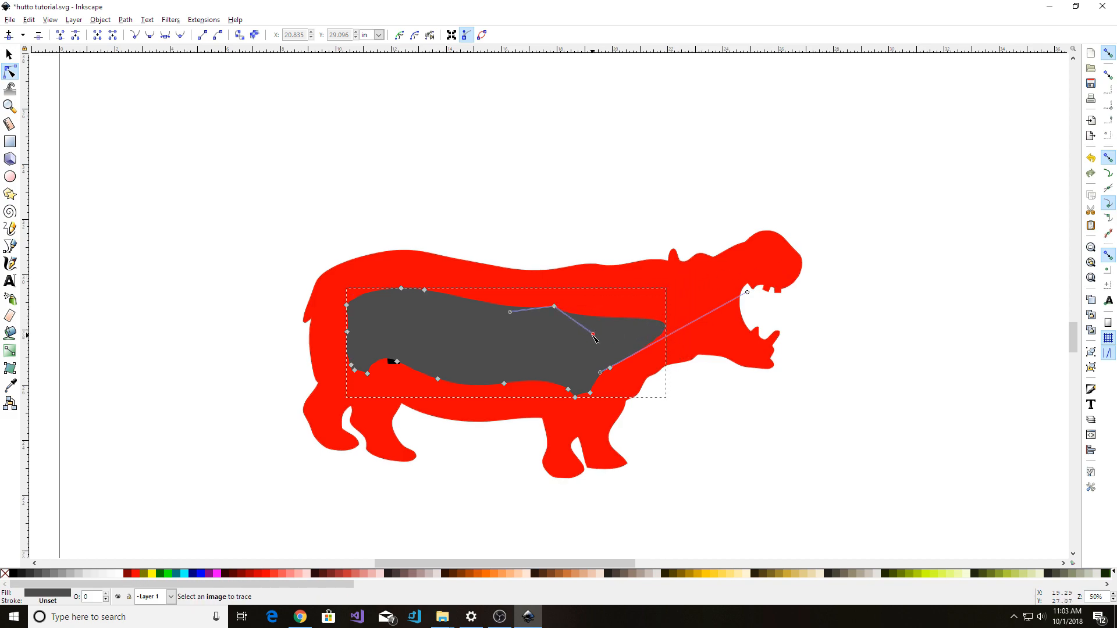
{"action": "left_click_drag", "start_coordinate": [747, 292], "coordinate": [583, 321]}
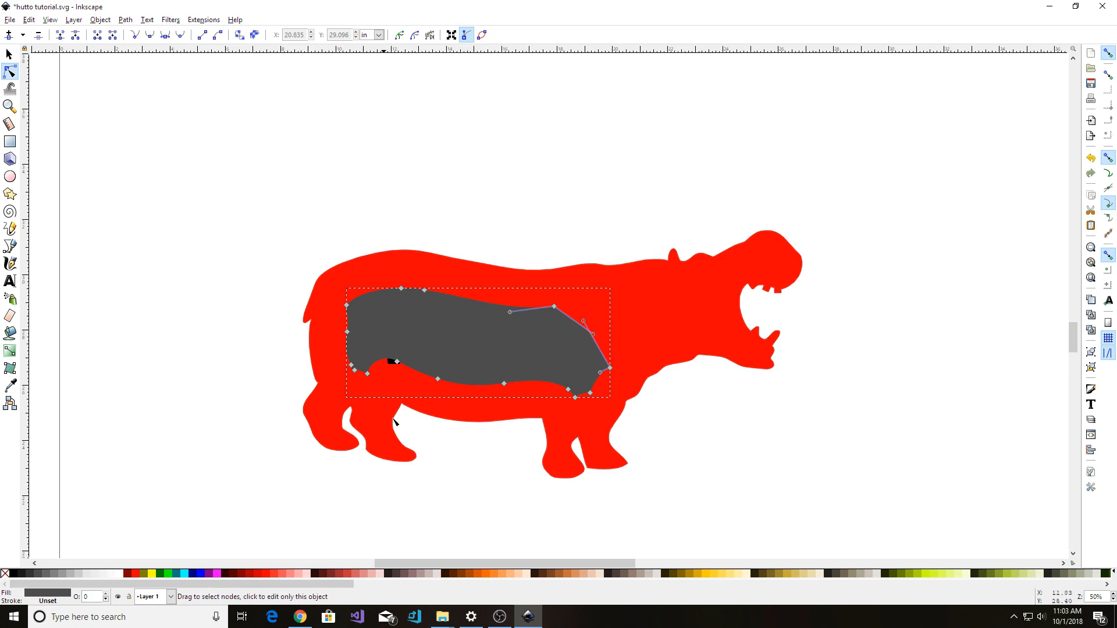
{"action": "left_click", "coordinate": [490, 485]}
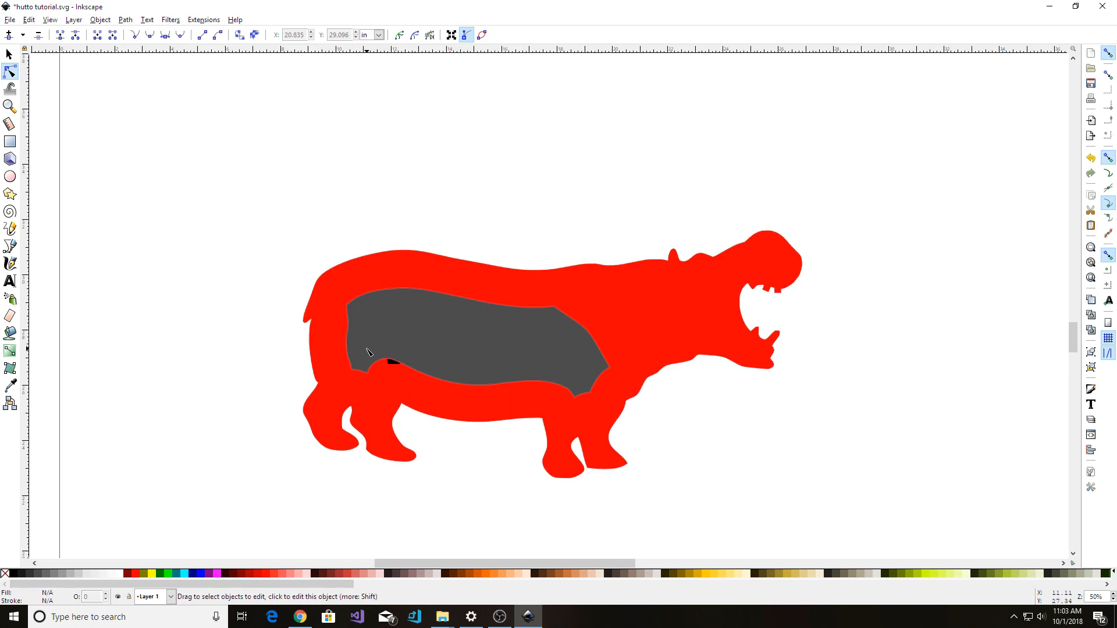
Remove the notch nodes above the rear leg, lower the panel's belly nodes, and delete the cusp node near the front leg.
{"action": "left_click_drag", "start_coordinate": [340, 356], "coordinate": [378, 387]}
{"action": "key", "text": "Delete"}
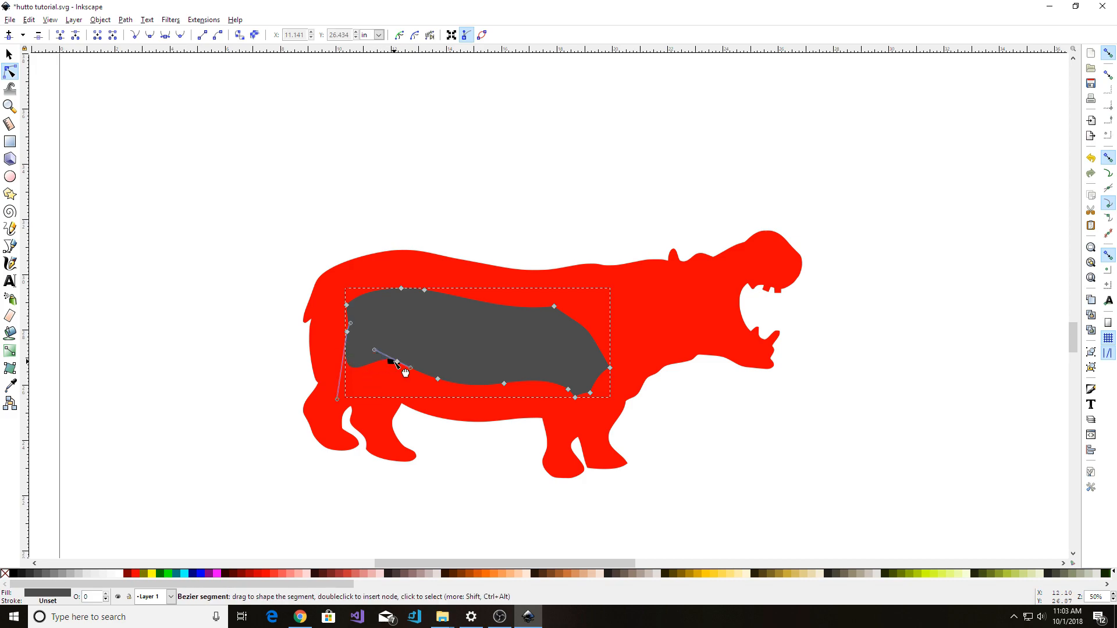
{"action": "left_click_drag", "start_coordinate": [396, 362], "coordinate": [564, 407]}
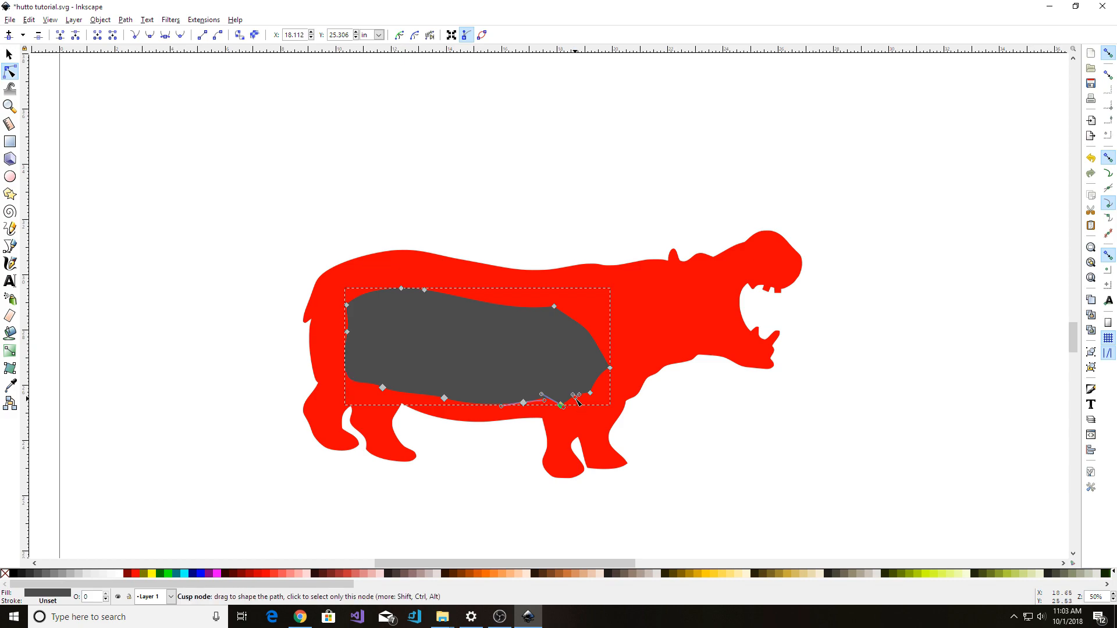
{"action": "left_click", "coordinate": [562, 405]}
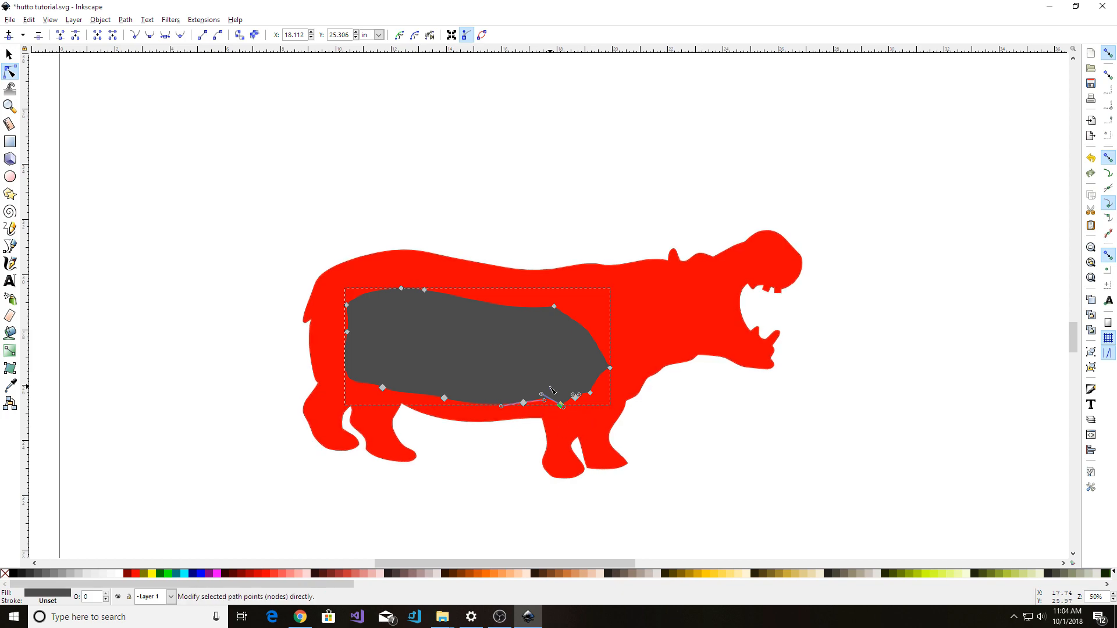
{"action": "key", "text": "Delete"}
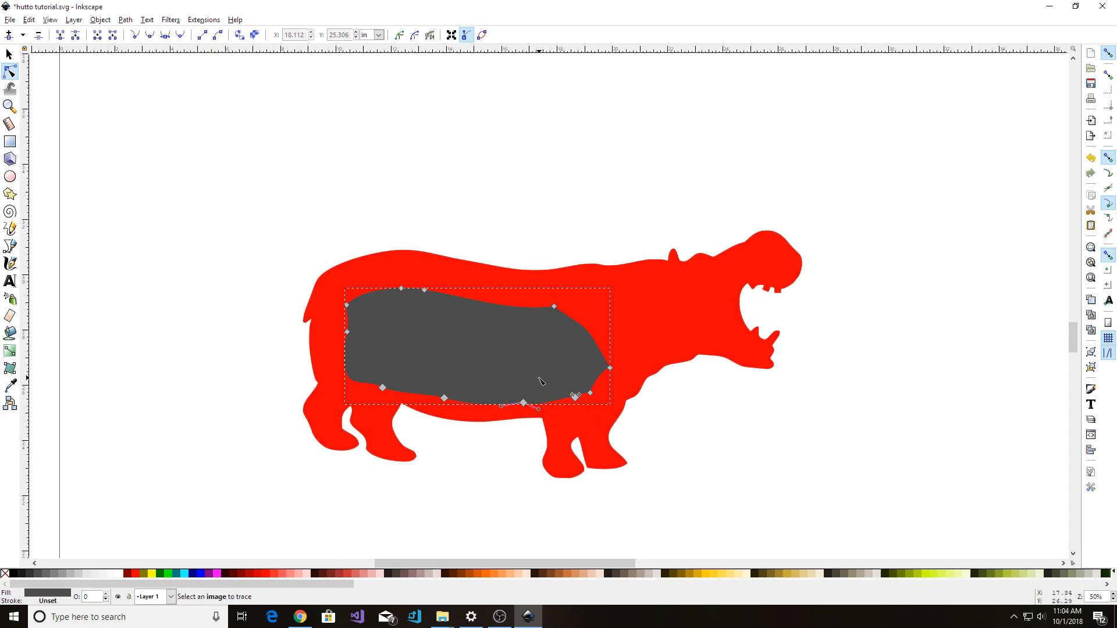
Delete the node at the gray panel's front tip and shift the three adjacent front nodes toward the hippo's head.
{"action": "left_click", "coordinate": [610, 367]}
{"action": "key", "text": "Delete"}
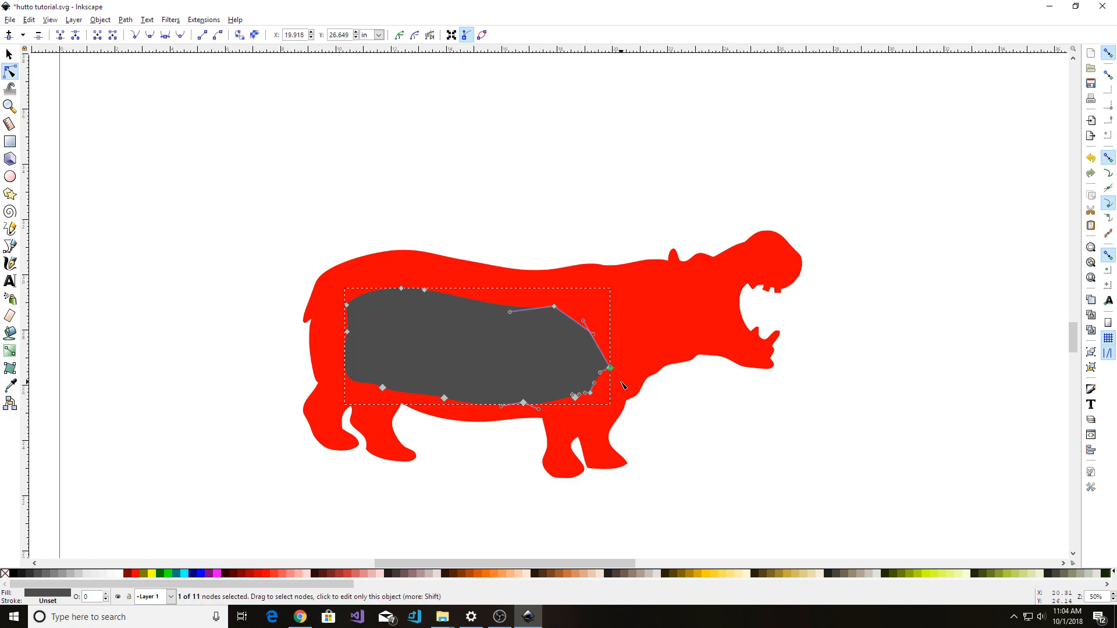
{"action": "left_click_drag", "start_coordinate": [540, 298], "coordinate": [609, 385]}
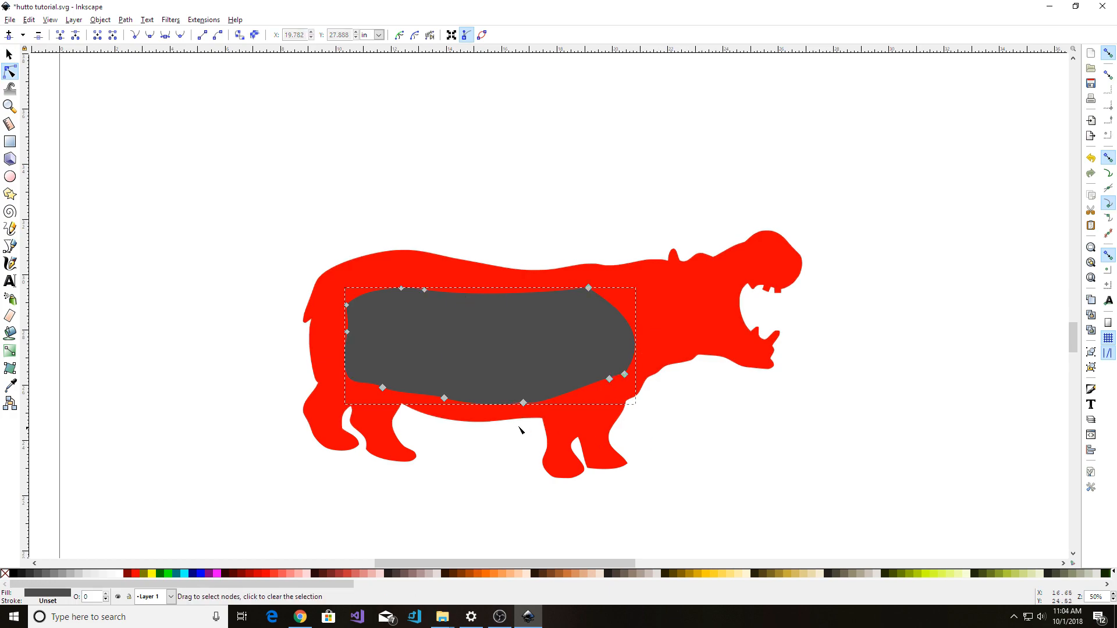
{"action": "left_click", "coordinate": [433, 482]}
Raise the three nodes along the gray panel's bottom edge, making the panel about 10.5 by 3.8 in, and finish node editing.
{"action": "left_click", "coordinate": [445, 373]}
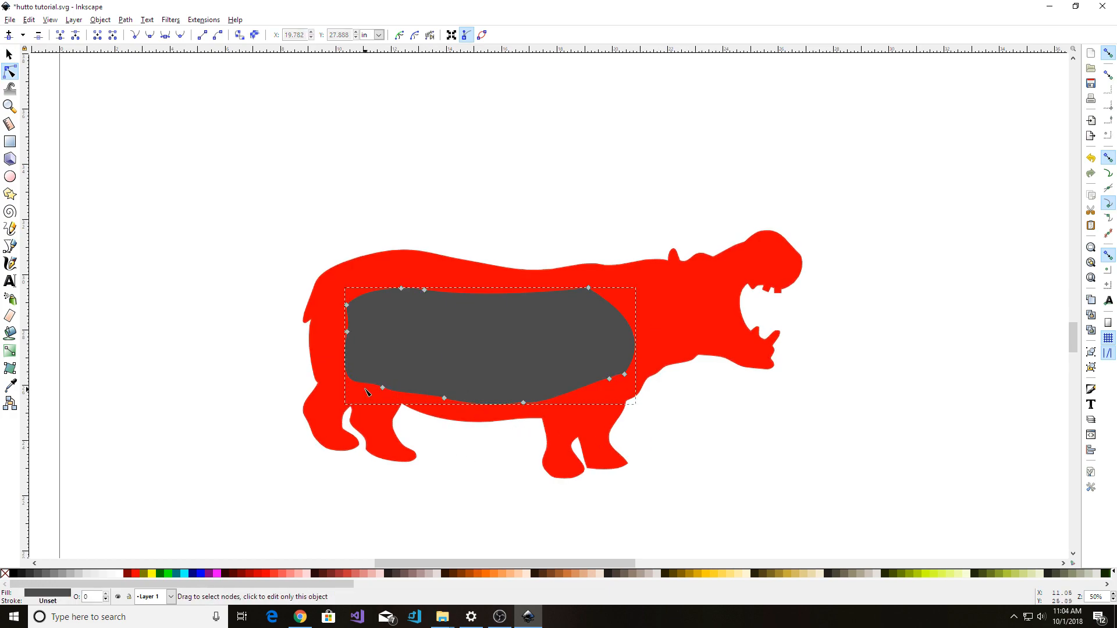
{"action": "left_click_drag", "start_coordinate": [338, 365], "coordinate": [525, 390]}
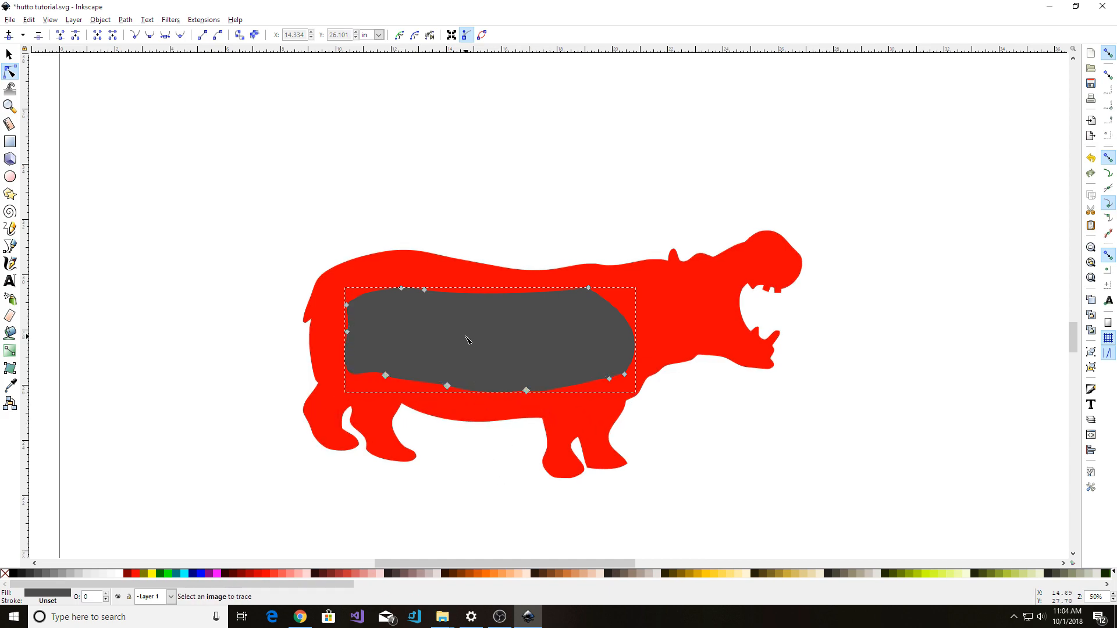
{"action": "left_click", "coordinate": [456, 464]}
{"action": "key", "text": "F1"}
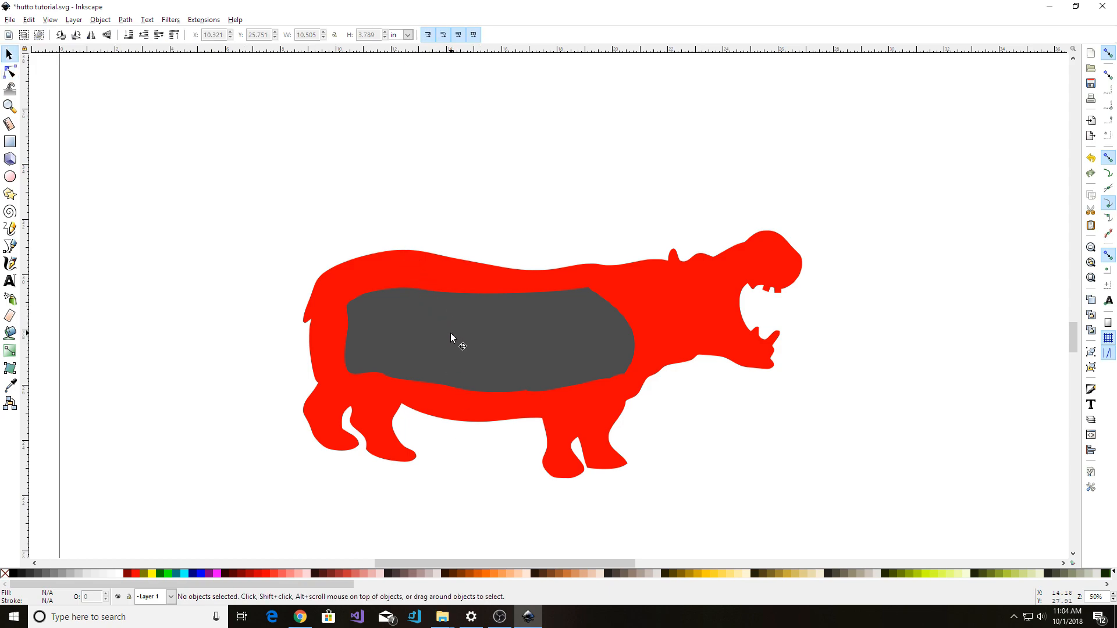
Lower the gray panel one level in the stacking order, behind the HUTTO text.
{"action": "left_click", "coordinate": [455, 360]}
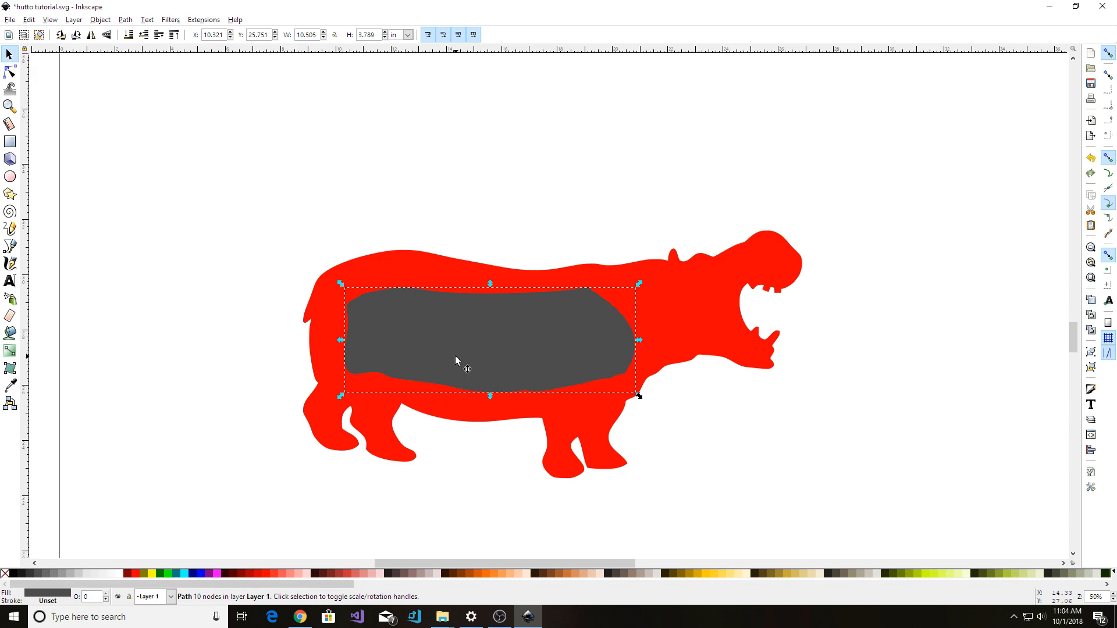
{"action": "key", "text": "Page_Down"}
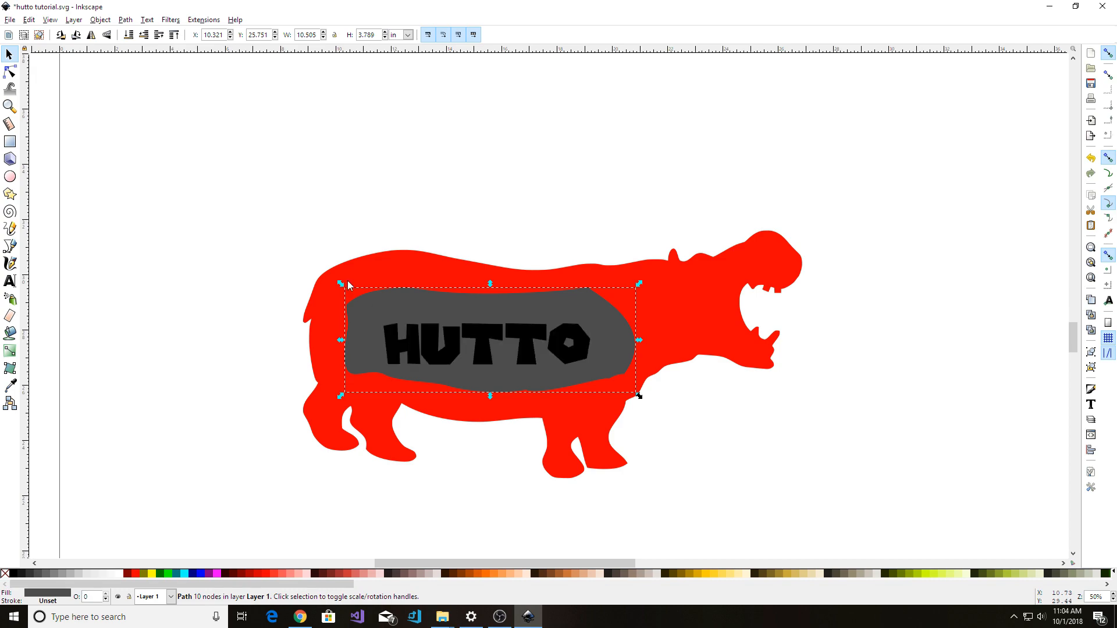
{"action": "left_click", "coordinate": [100, 20]}
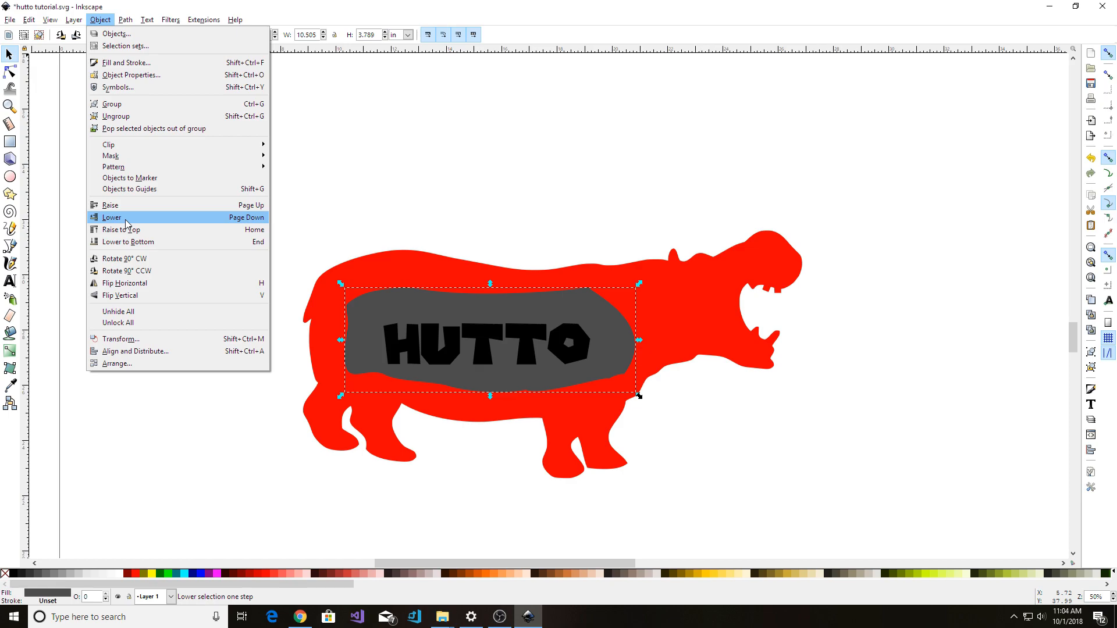
{"action": "left_click", "coordinate": [462, 527]}
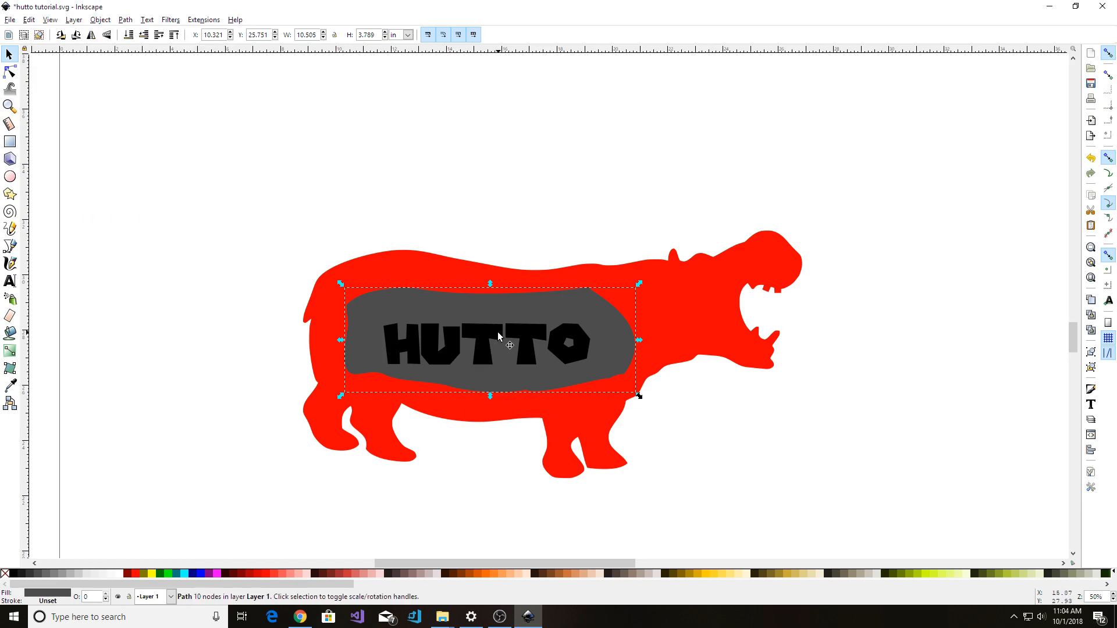
Try scaling the HUTTO text to about 9.18 by 1.84 in, undo the resizing, and keep the text above the gray panel.
{"action": "scroll", "coordinate": [525, 329], "scroll_direction": "up", "scroll_amount": 1}
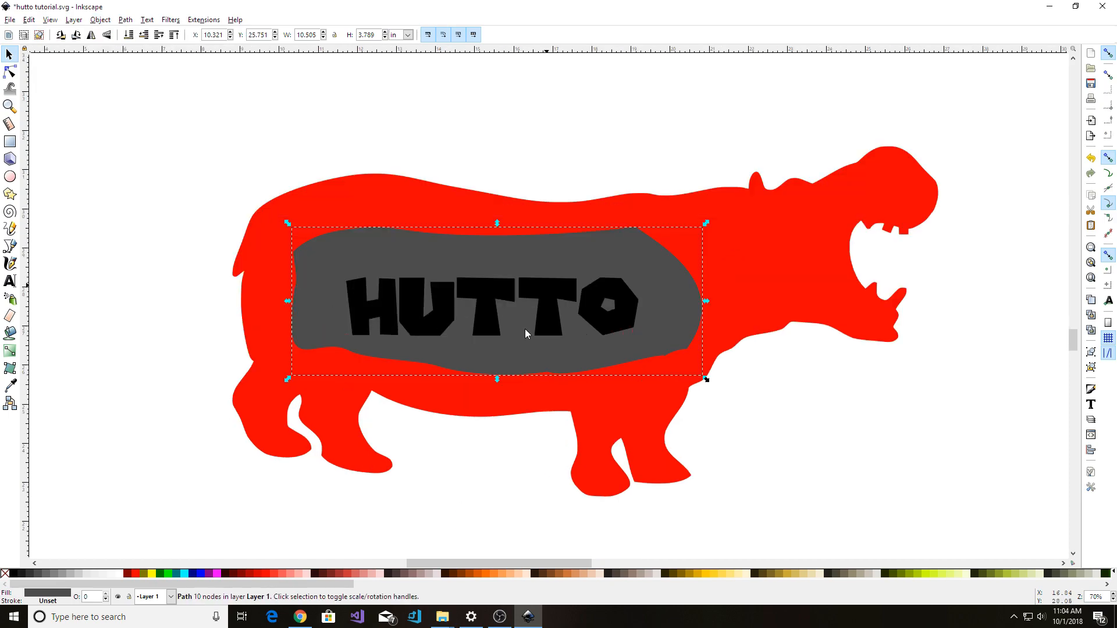
{"action": "key", "text": "Escape"}
{"action": "left_click", "coordinate": [545, 289]}
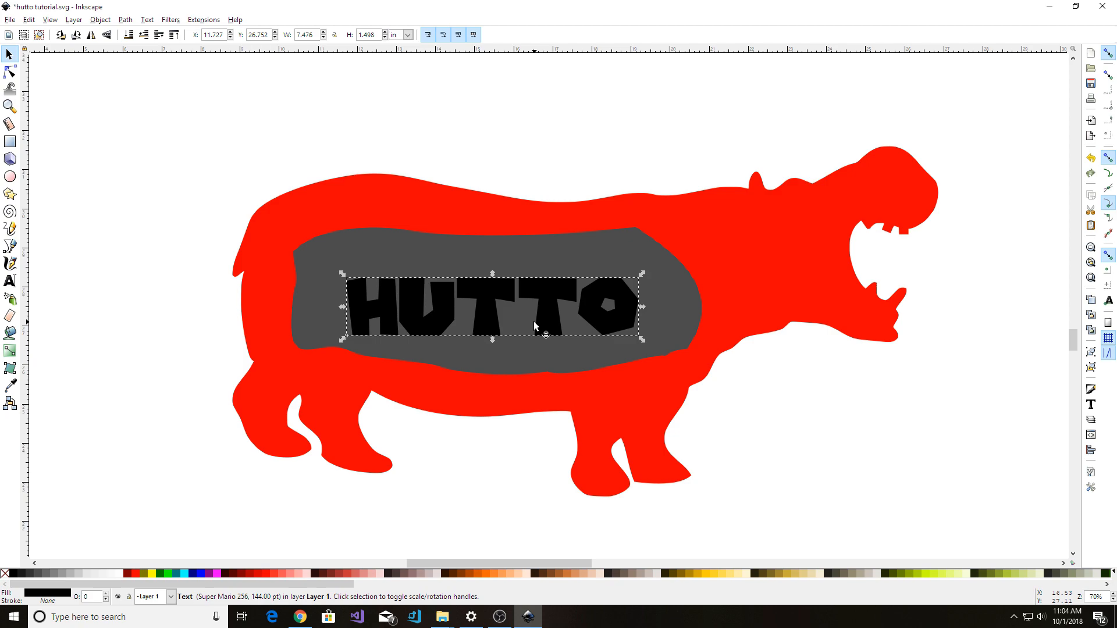
{"action": "left_click", "coordinate": [335, 35]}
{"action": "left_click_drag", "start_coordinate": [643, 273], "coordinate": [736, 257]}
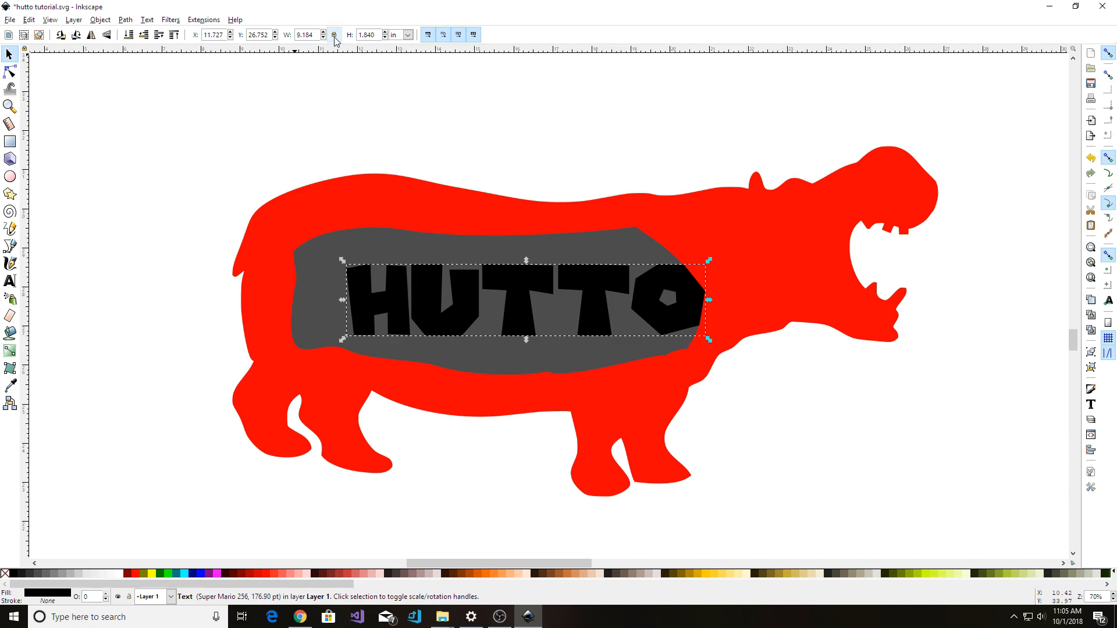
{"action": "left_click_drag", "start_coordinate": [710, 263], "coordinate": [646, 149]}
{"action": "key", "text": "ctrl+z"}
{"action": "key", "text": "ctrl+z"}
{"action": "key", "text": "ctrl+z"}
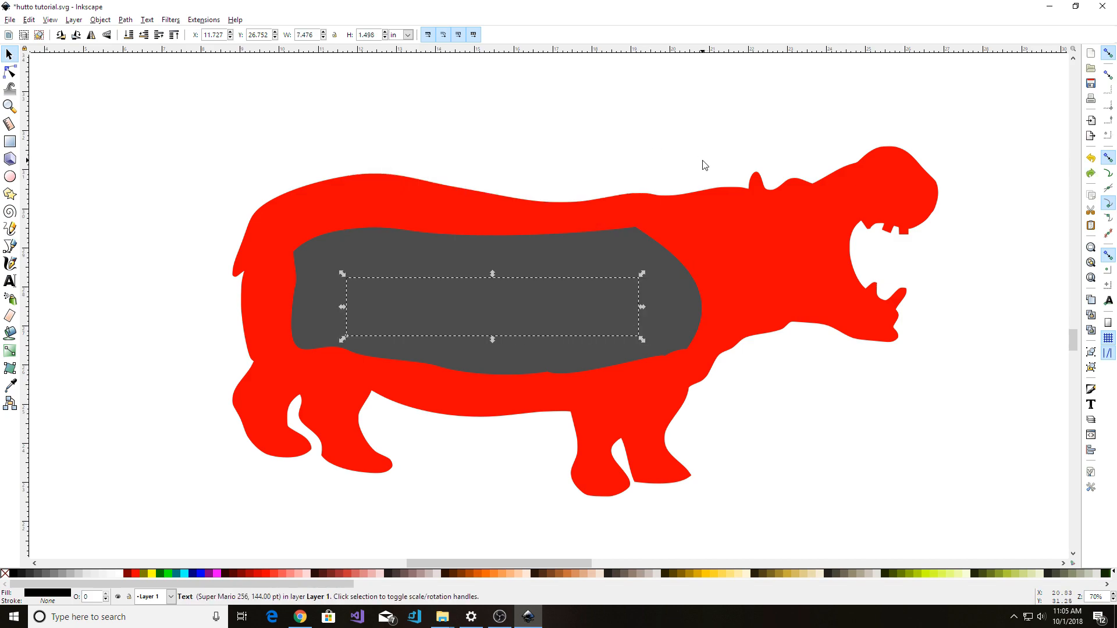
{"action": "key", "text": "ctrl+shift+z"}
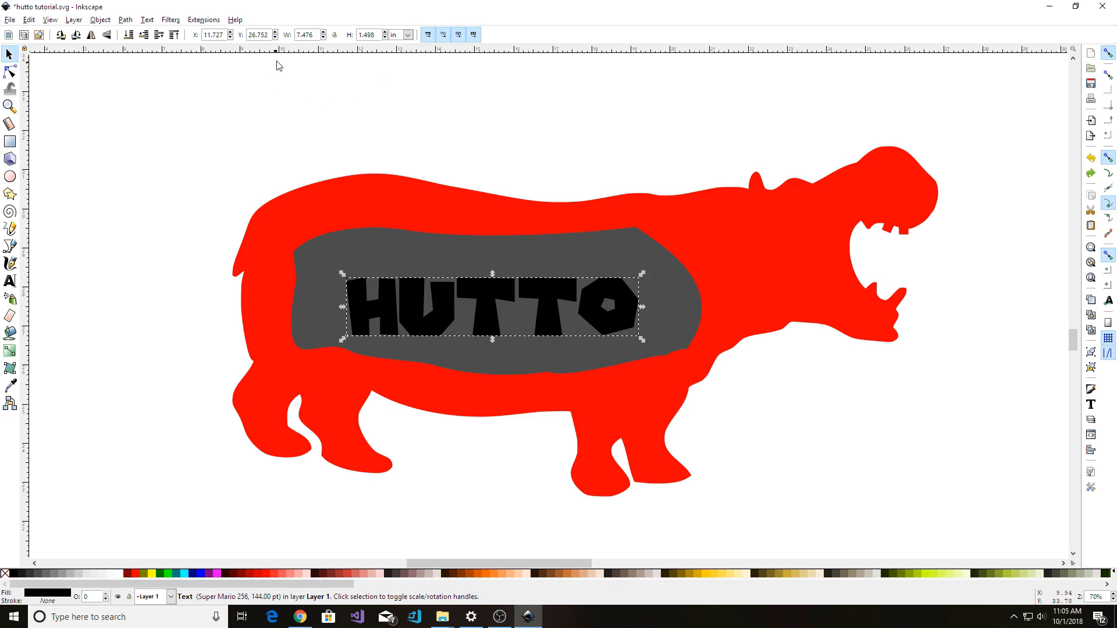
Lock the proportions and enlarge the HUTTO text to about 10.2 by 2.04 in, placed across the gray panel at about X 10.46, Y 26.65 in.
{"action": "left_click", "coordinate": [334, 35]}
{"action": "left_click_drag", "start_coordinate": [641, 273], "coordinate": [581, 279]}
{"action": "left_click_drag", "start_coordinate": [720, 252], "coordinate": [696, 256]}
{"action": "left_click_drag", "start_coordinate": [562, 286], "coordinate": [563, 284]}
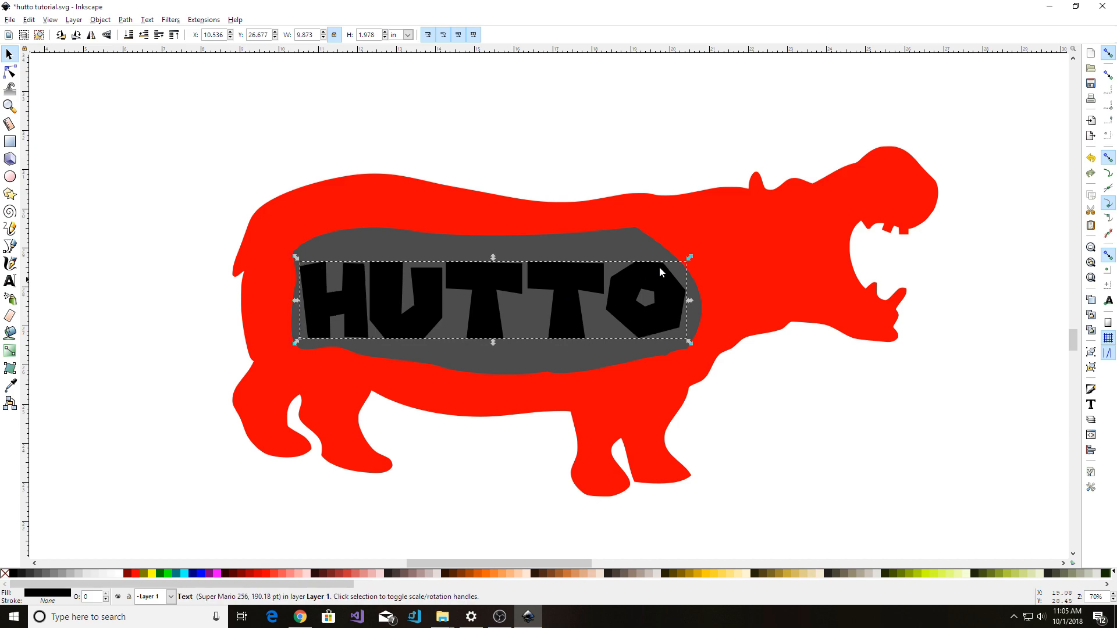
{"action": "left_click_drag", "start_coordinate": [689, 257], "coordinate": [700, 243]}
{"action": "left_click_drag", "start_coordinate": [585, 270], "coordinate": [581, 271]}
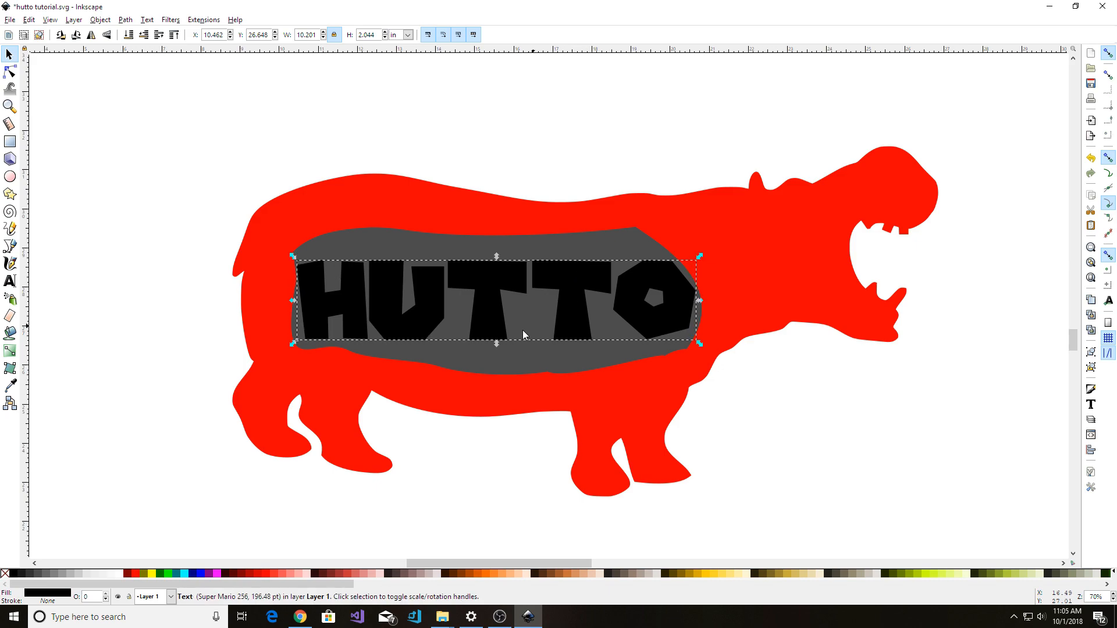
Convert the enlarged HUTTO text to paths.
{"action": "left_click", "coordinate": [210, 304]}
{"action": "left_click", "coordinate": [487, 288]}
{"action": "left_click", "coordinate": [125, 21]}
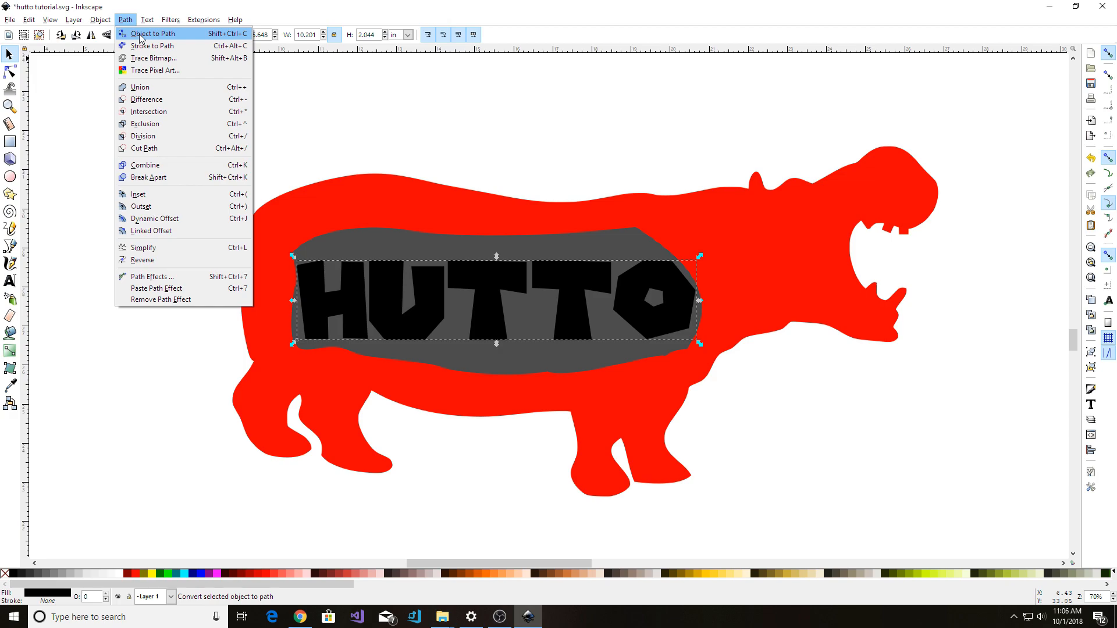
{"action": "left_click", "coordinate": [139, 36]}
Enter the converted HUTTO group and select the letter U on its own.
{"action": "left_click", "coordinate": [375, 297]}
{"action": "key", "text": "Escape"}
{"action": "double_click", "coordinate": [382, 301]}
{"action": "left_click", "coordinate": [381, 300]}
{"action": "left_click", "coordinate": [329, 296]}
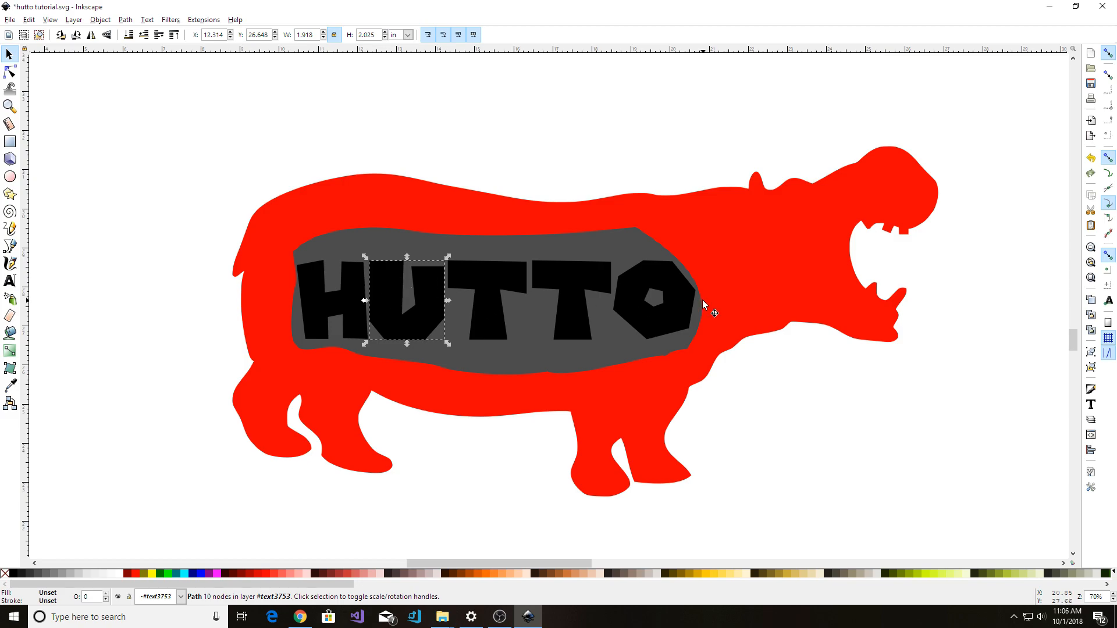
Select the other letters of the HUTTO group one at a time to check that each is a separate path.
{"action": "left_click", "coordinate": [488, 294]}
{"action": "left_click", "coordinate": [583, 275]}
{"action": "left_click", "coordinate": [640, 281]}
{"action": "left_click", "coordinate": [494, 282]}
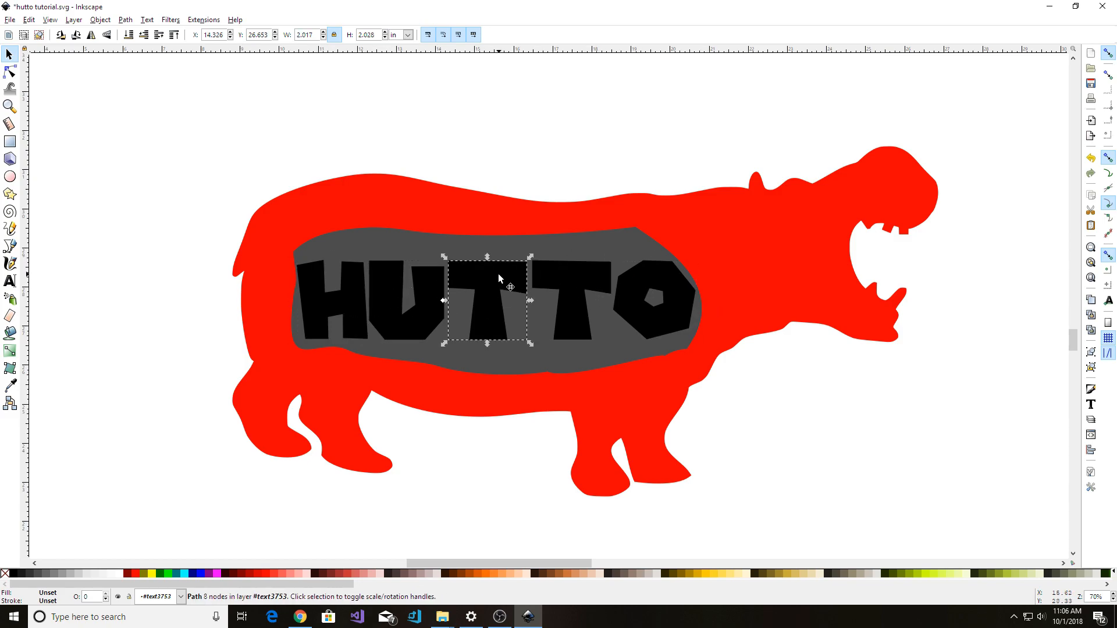
{"action": "left_click", "coordinate": [351, 300]}
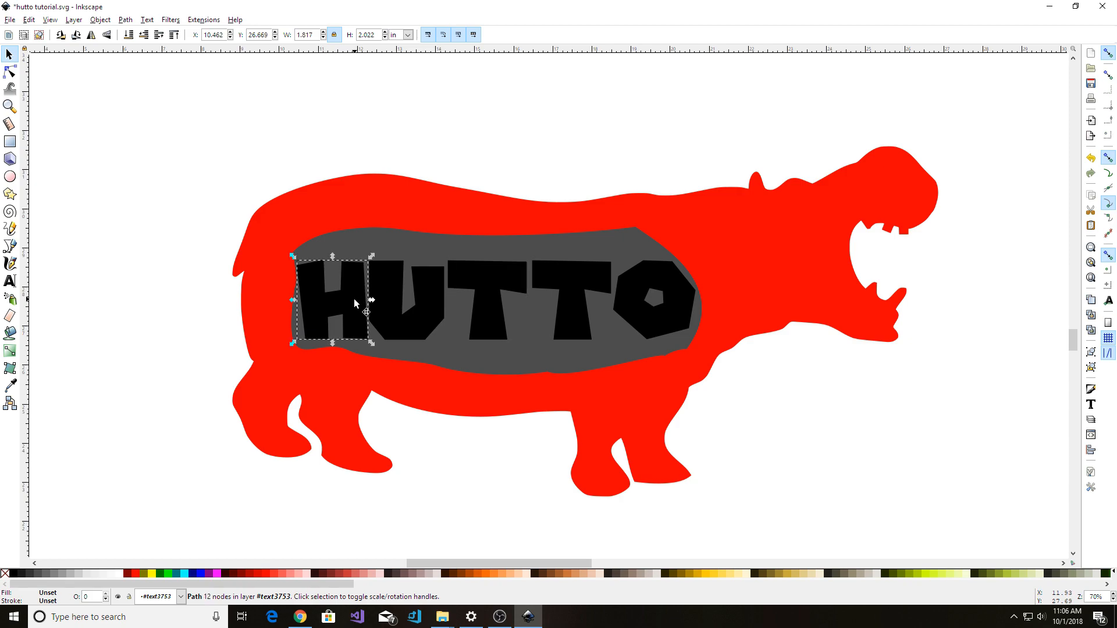
Lower the U onto the gray panel's bottom edge, shift the H over the panel's rear edge, and overlap the first T with the U.
{"action": "left_click", "coordinate": [391, 335]}
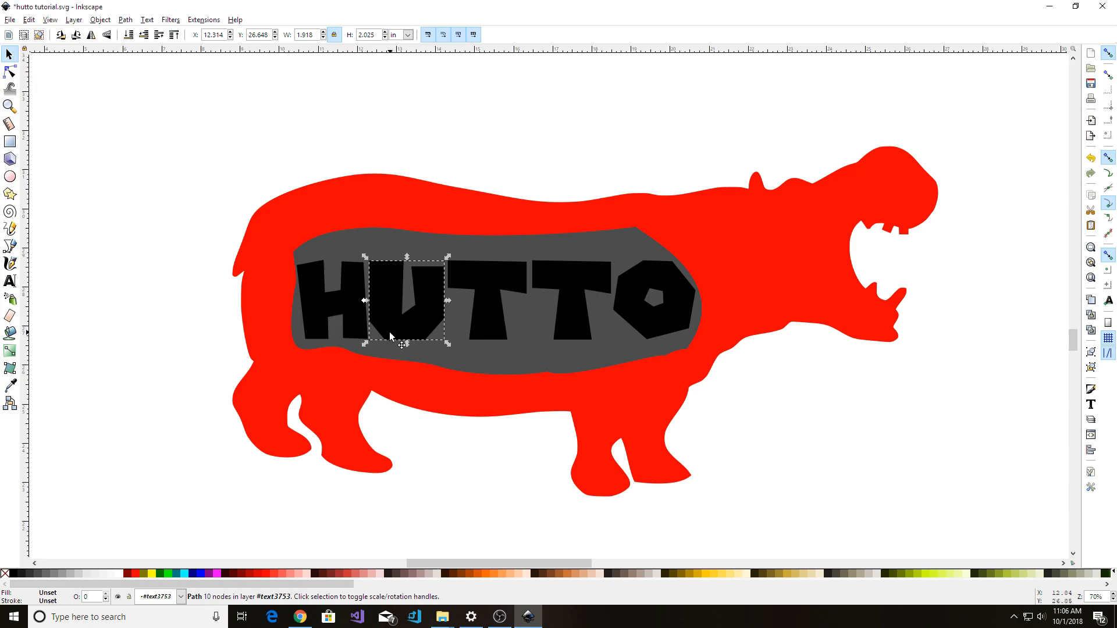
{"action": "mouse_move", "coordinate": [389, 332]}
{"action": "left_mouse_down"}
{"action": "mouse_move", "coordinate": [392, 351]}
{"action": "mouse_move", "coordinate": [395, 329]}
{"action": "left_mouse_up"}
{"action": "key", "text": "Escape"}
{"action": "scroll", "coordinate": [402, 360], "scroll_direction": "up", "scroll_amount": 2}
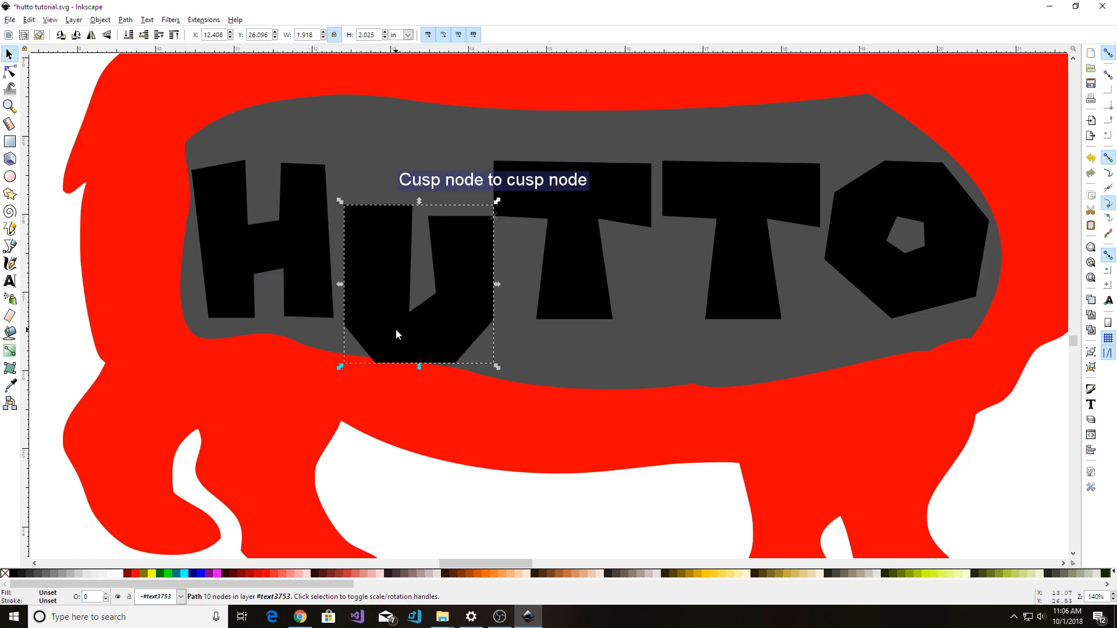
{"action": "left_click_drag", "start_coordinate": [313, 262], "coordinate": [300, 249]}
{"action": "mouse_move", "coordinate": [584, 242]}
{"action": "left_mouse_down"}
{"action": "mouse_move", "coordinate": [598, 208]}
{"action": "mouse_move", "coordinate": [572, 204]}
{"action": "mouse_move", "coordinate": [575, 254]}
{"action": "left_mouse_up"}
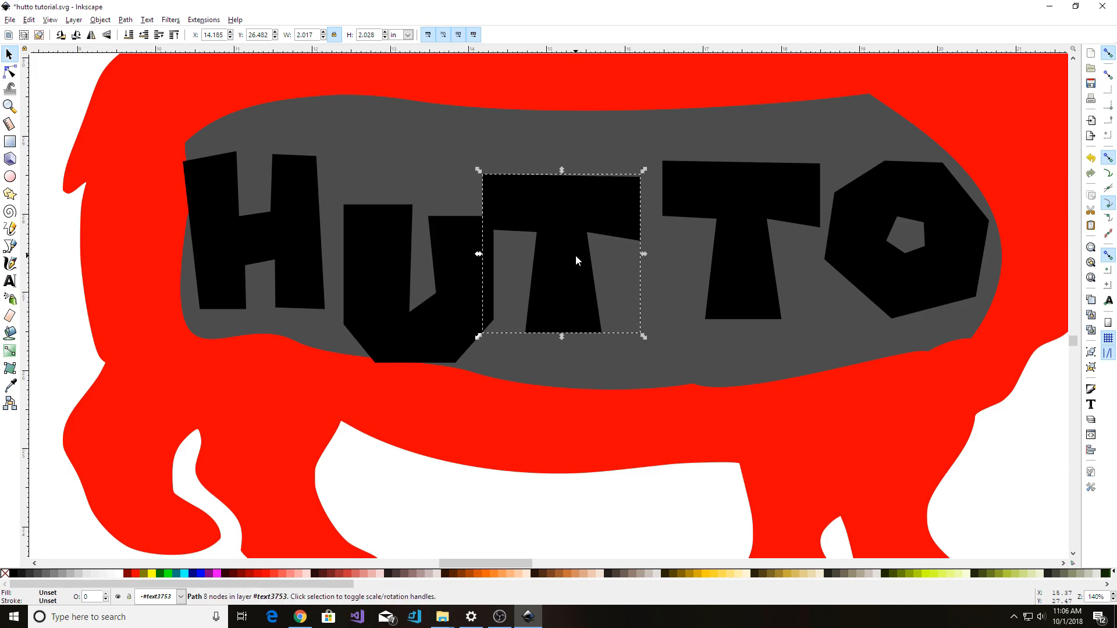
Raise the second T so it overlaps the first, and place the O against it at about X 17.89, Y 26.55 in.
{"action": "left_click_drag", "start_coordinate": [702, 180], "coordinate": [675, 159]}
{"action": "left_click_drag", "start_coordinate": [874, 194], "coordinate": [831, 156]}
{"action": "left_click_drag", "start_coordinate": [825, 204], "coordinate": [820, 201]}
{"action": "key", "text": "Escape"}
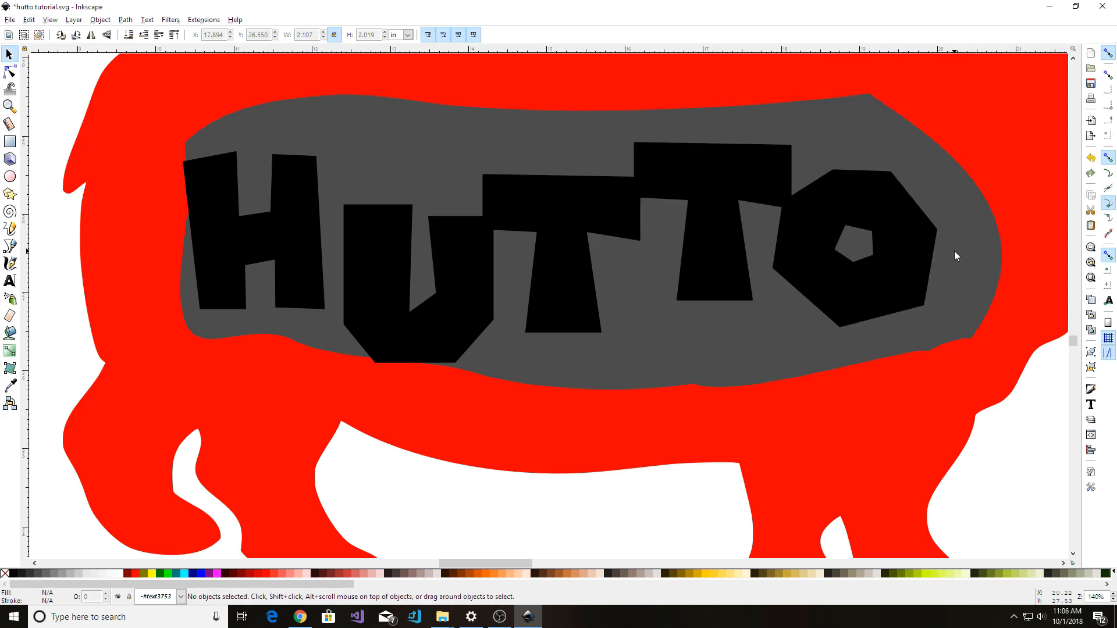
Reshape the gray panel's front end by moving its lower corner node to about X 20.01, Y 27.06 in and tightening the curve against the O.
{"action": "scroll", "coordinate": [792, 247], "scroll_direction": "down", "scroll_amount": 1}
{"action": "left_click", "coordinate": [929, 211]}
{"action": "key", "text": "n"}
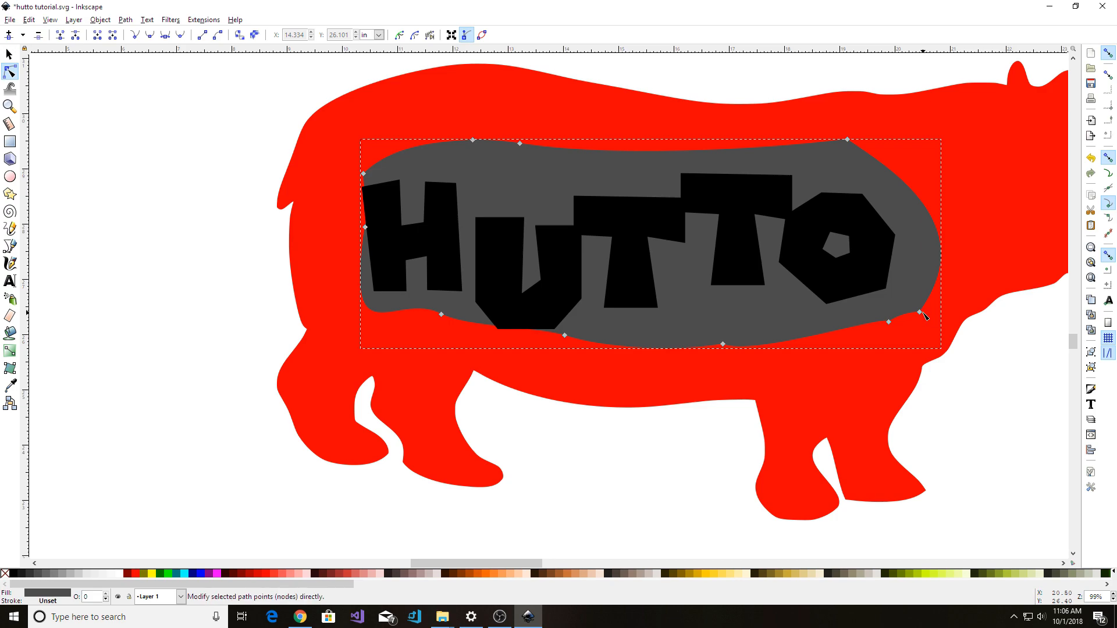
{"action": "left_click_drag", "start_coordinate": [919, 313], "coordinate": [902, 279]}
{"action": "left_click_drag", "start_coordinate": [965, 188], "coordinate": [889, 187]}
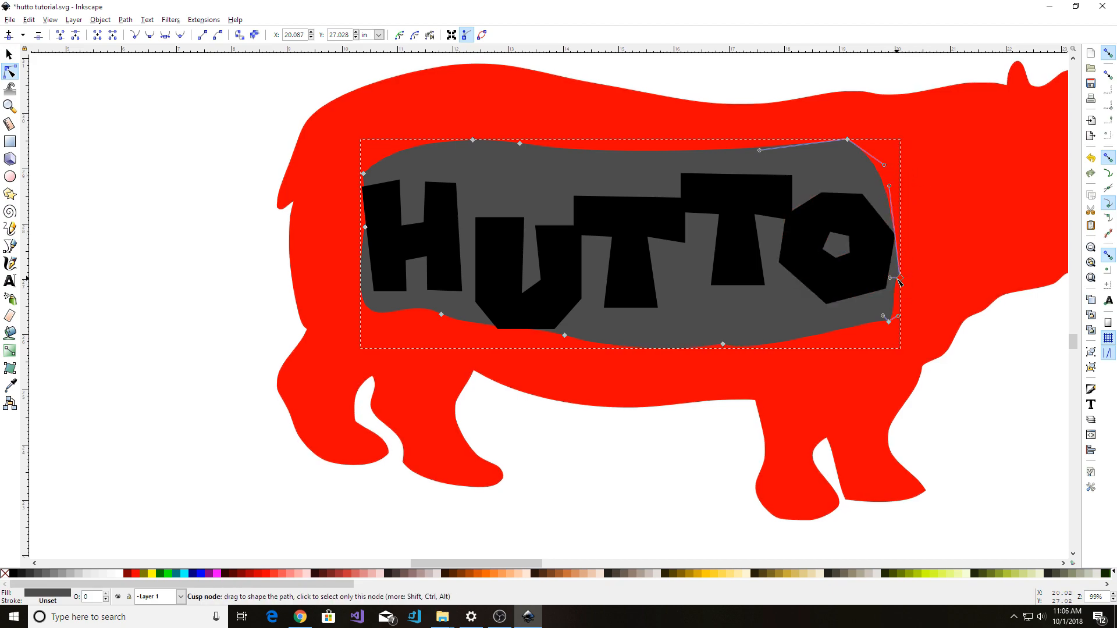
{"action": "left_click_drag", "start_coordinate": [900, 280], "coordinate": [896, 279]}
{"action": "left_click", "coordinate": [980, 425]}
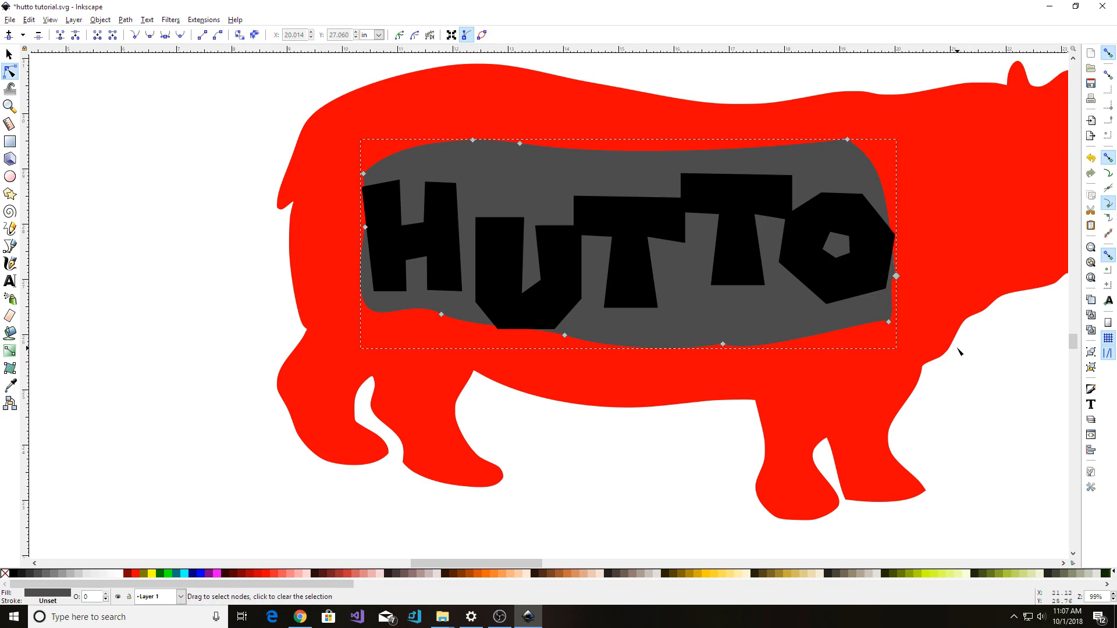
{"action": "scroll", "coordinate": [954, 338], "scroll_direction": "down", "scroll_amount": 1}
{"action": "left_click_drag", "start_coordinate": [962, 399], "coordinate": [844, 361]}
{"action": "scroll", "coordinate": [844, 361], "scroll_direction": "up", "scroll_amount": 1}
{"action": "left_click", "coordinate": [438, 394]}
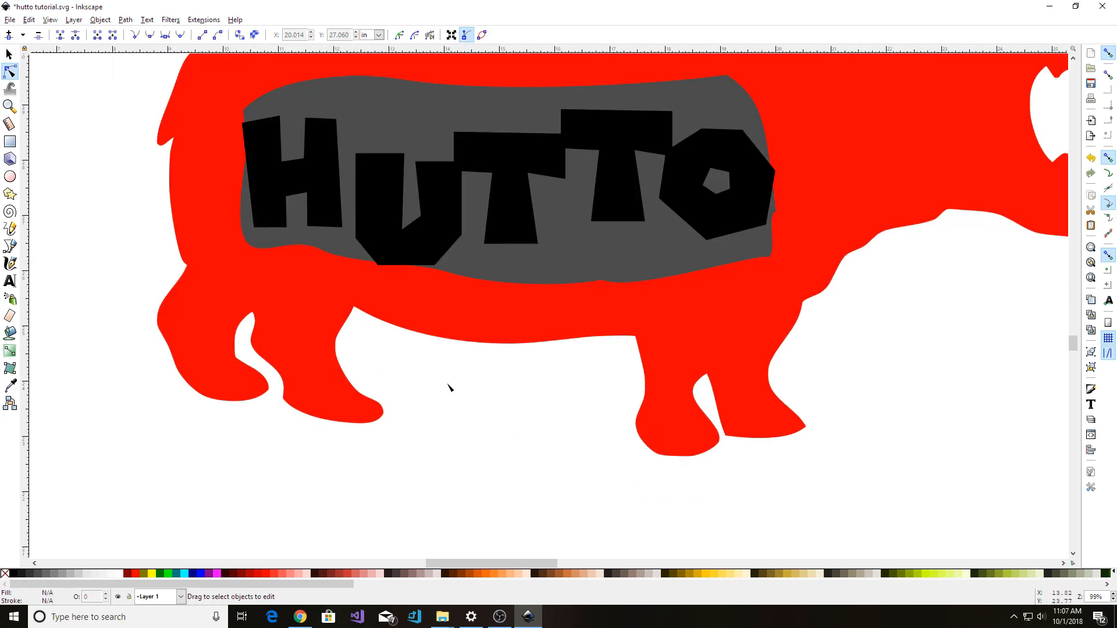
Show the drawing in outline display mode and examine where the letters overlap each other and the body panel.
{"action": "scroll", "coordinate": [456, 382], "scroll_direction": "down", "scroll_amount": 1}
{"action": "key", "text": "s"}
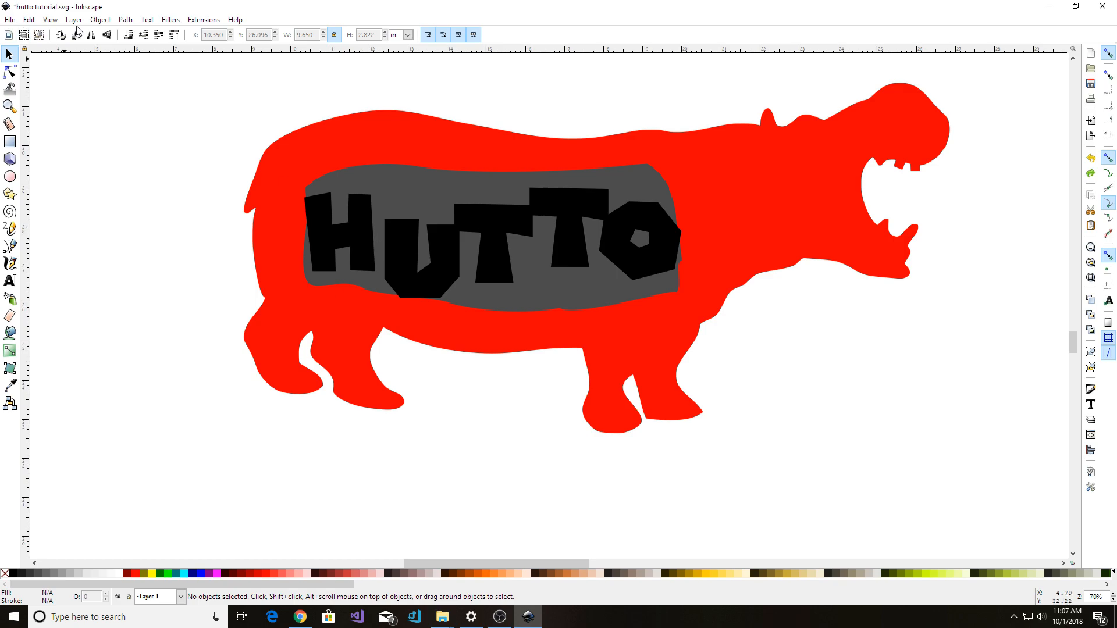
{"action": "left_click", "coordinate": [50, 20]}
{"action": "mouse_move", "coordinate": [88, 44]}
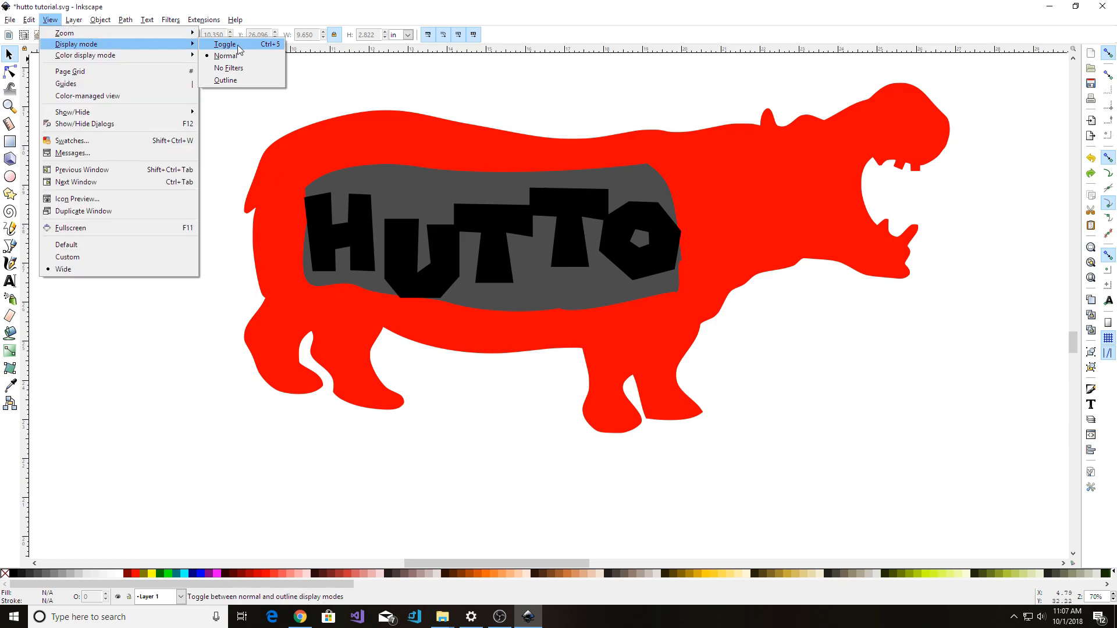
{"action": "left_click", "coordinate": [238, 80]}
{"action": "scroll", "coordinate": [361, 259], "scroll_direction": "up", "scroll_amount": 2}
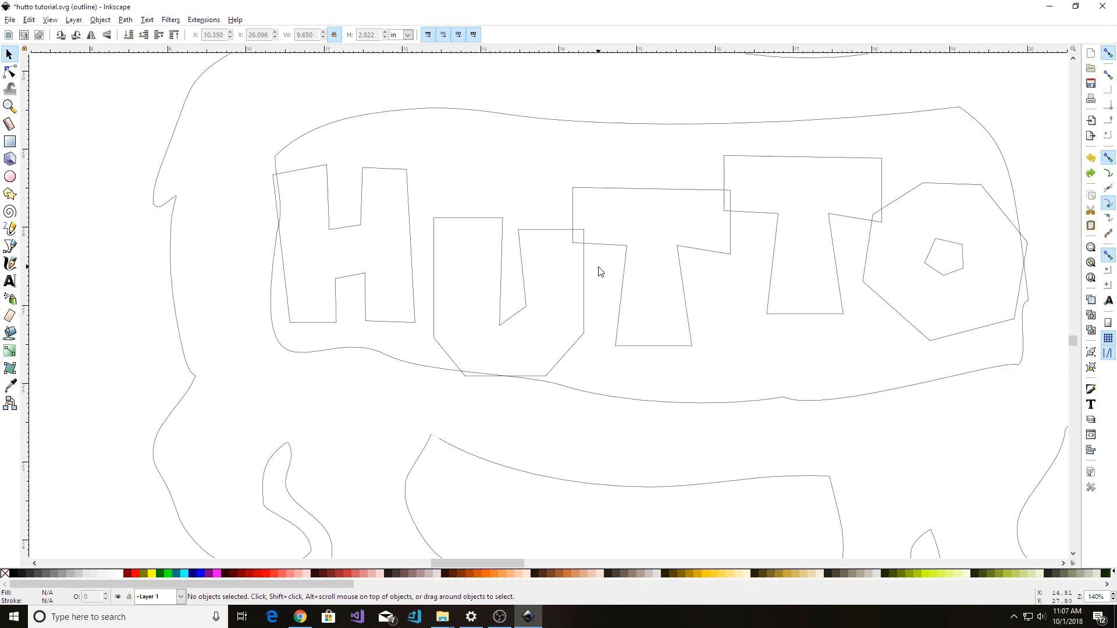
{"action": "scroll", "coordinate": [668, 260], "scroll_direction": "down", "scroll_amount": 1}
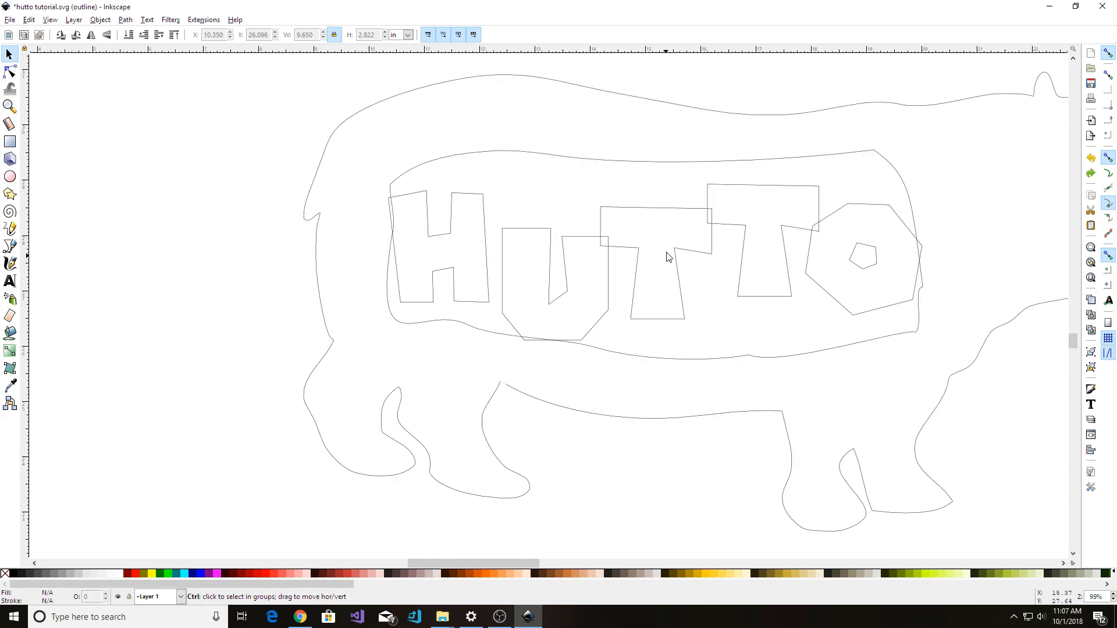
{"action": "scroll", "coordinate": [779, 206], "scroll_direction": "down", "scroll_amount": 1}
{"action": "scroll", "coordinate": [942, 219], "scroll_direction": "down", "scroll_amount": 1}
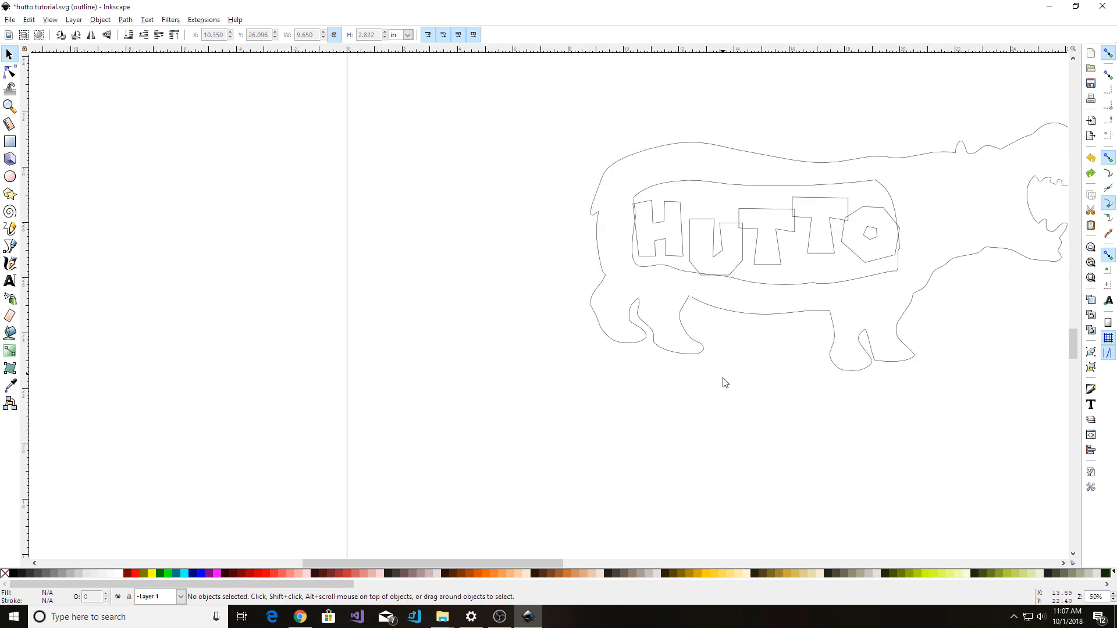
{"action": "left_click_drag", "start_coordinate": [838, 349], "coordinate": [666, 367]}
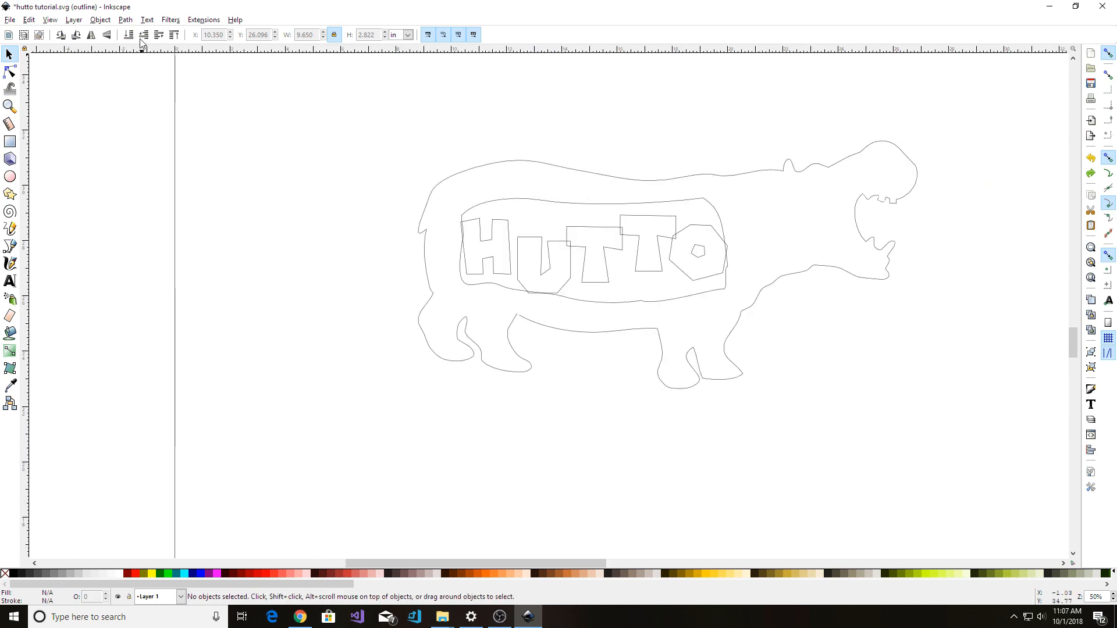
Return the drawing to normal display mode.
{"action": "key", "text": "ctrl"}
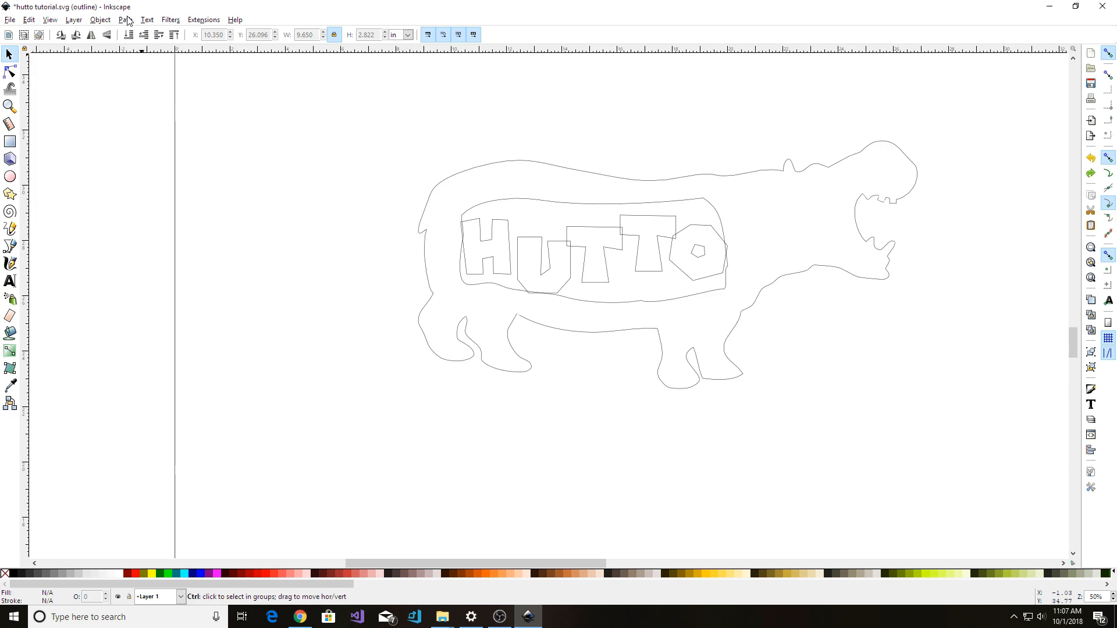
{"action": "left_click", "coordinate": [58, 22]}
{"action": "mouse_move", "coordinate": [66, 45]}
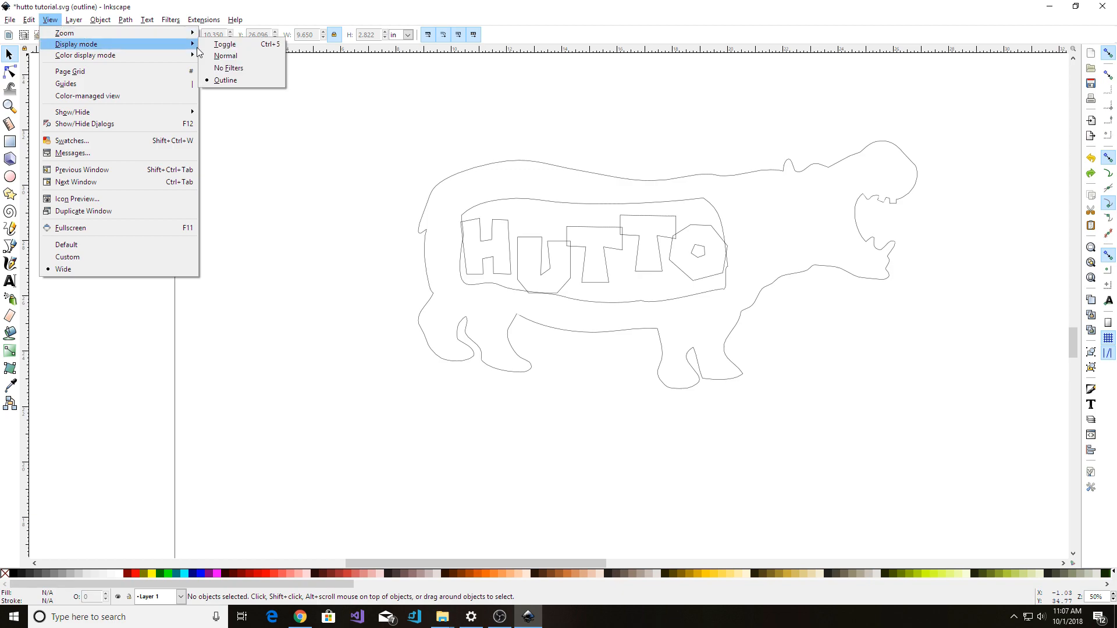
{"action": "left_click", "coordinate": [251, 61]}
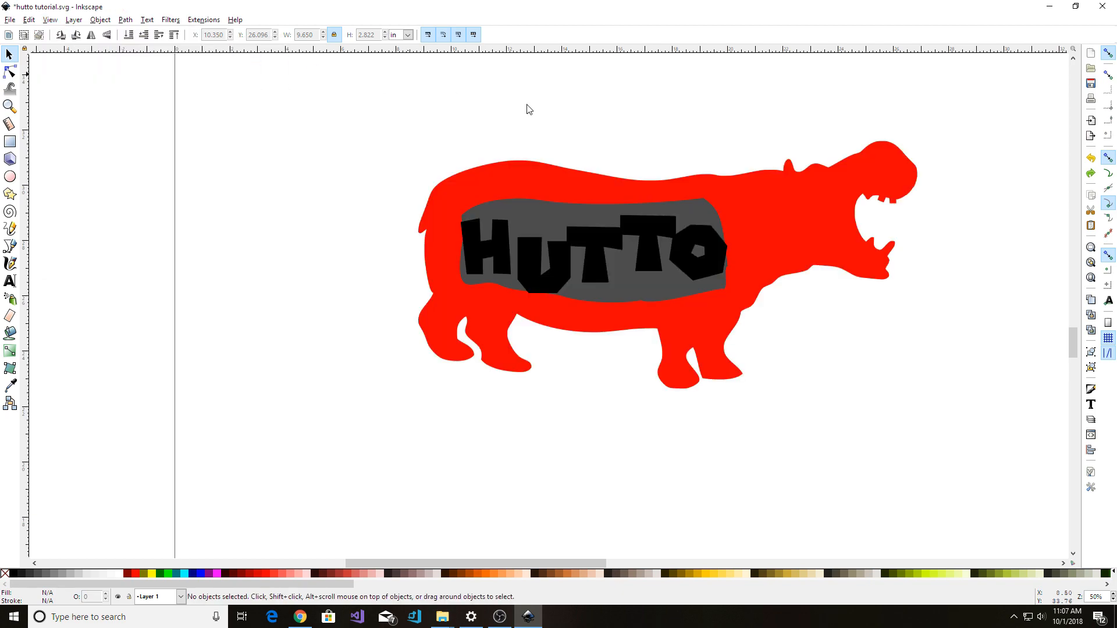
Recolor the HUTTO letter group with the same red as the hippo and deselect it.
{"action": "left_click", "coordinate": [588, 264]}
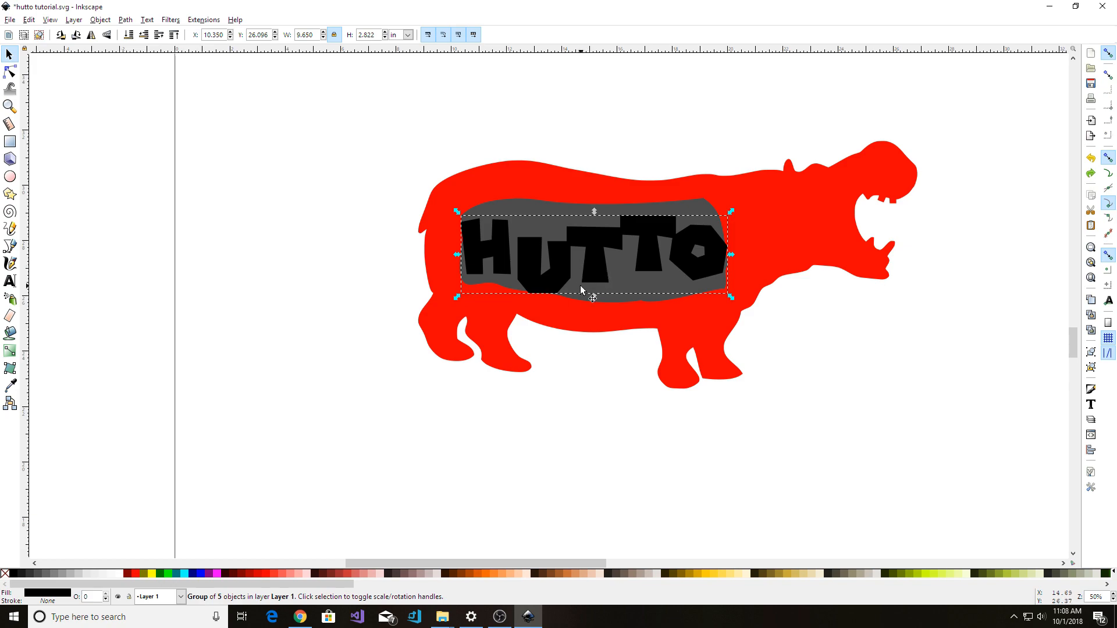
{"action": "left_click", "coordinate": [138, 574]}
{"action": "left_click", "coordinate": [376, 510]}
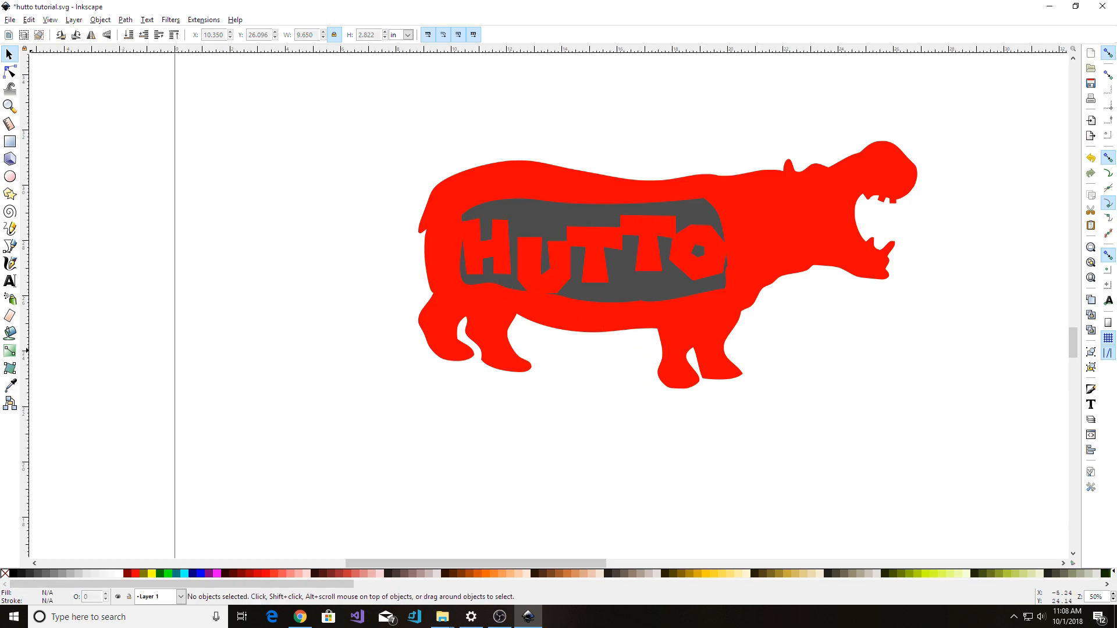
Bucket-fill the connected red hippo and lettering into one shape and move that shape below the original to inspect its nodes.
{"action": "left_click", "coordinate": [10, 341]}
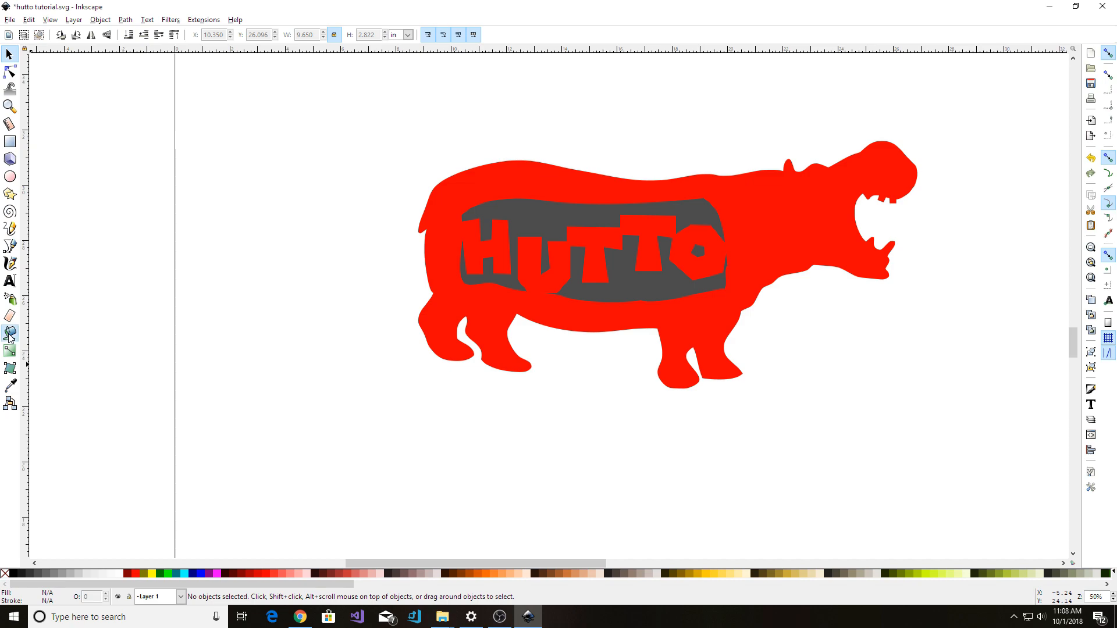
{"action": "left_click", "coordinate": [652, 220]}
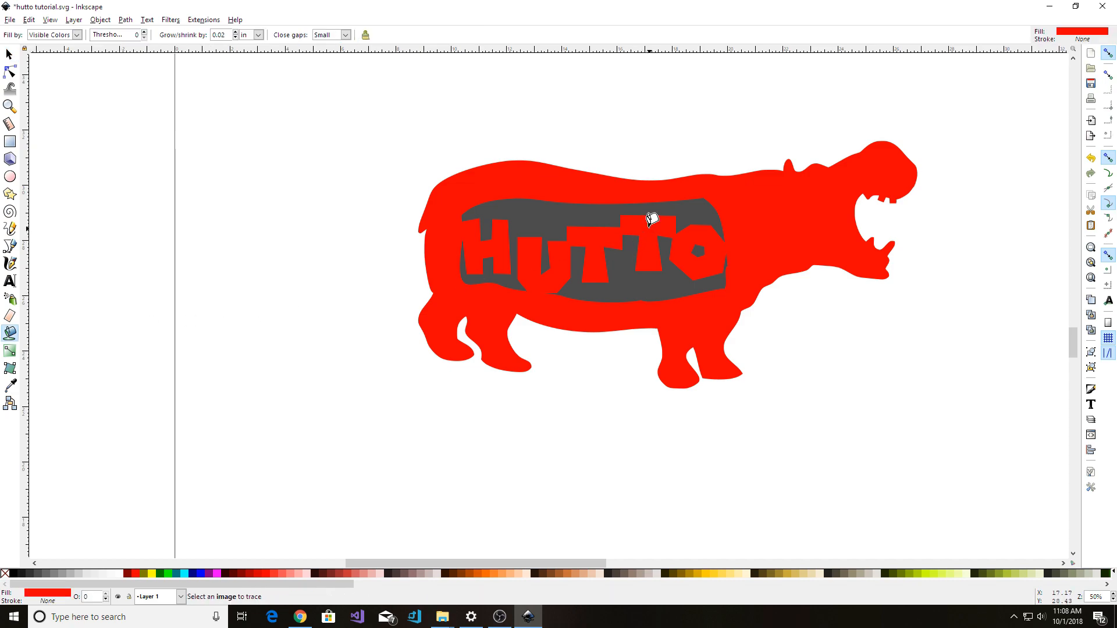
{"action": "left_click", "coordinate": [9, 54]}
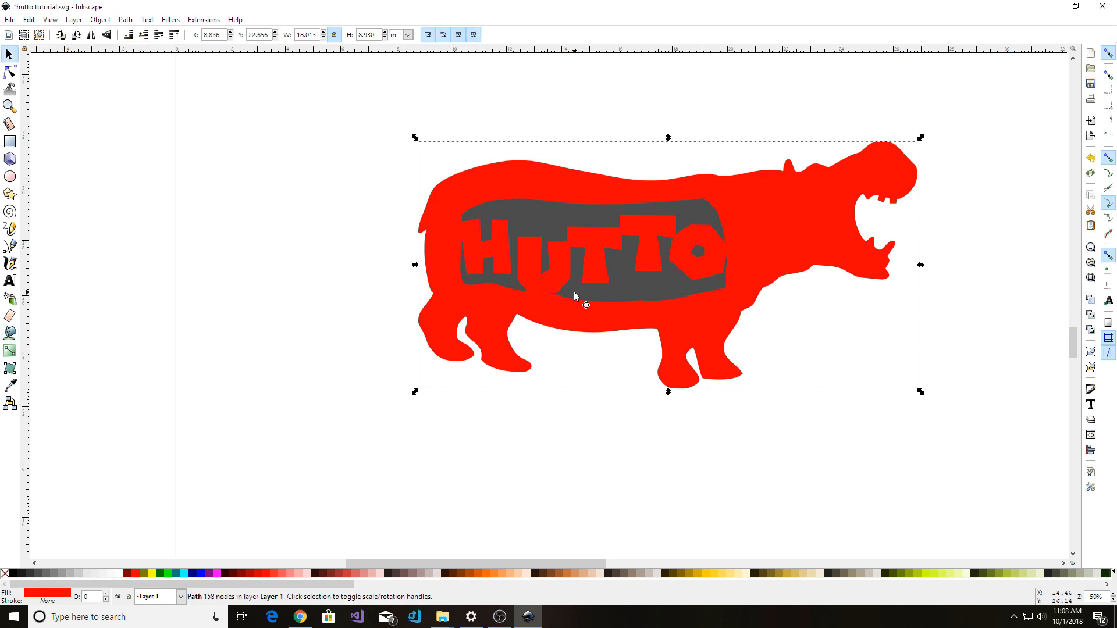
{"action": "left_click_drag", "start_coordinate": [563, 272], "coordinate": [287, 528]}
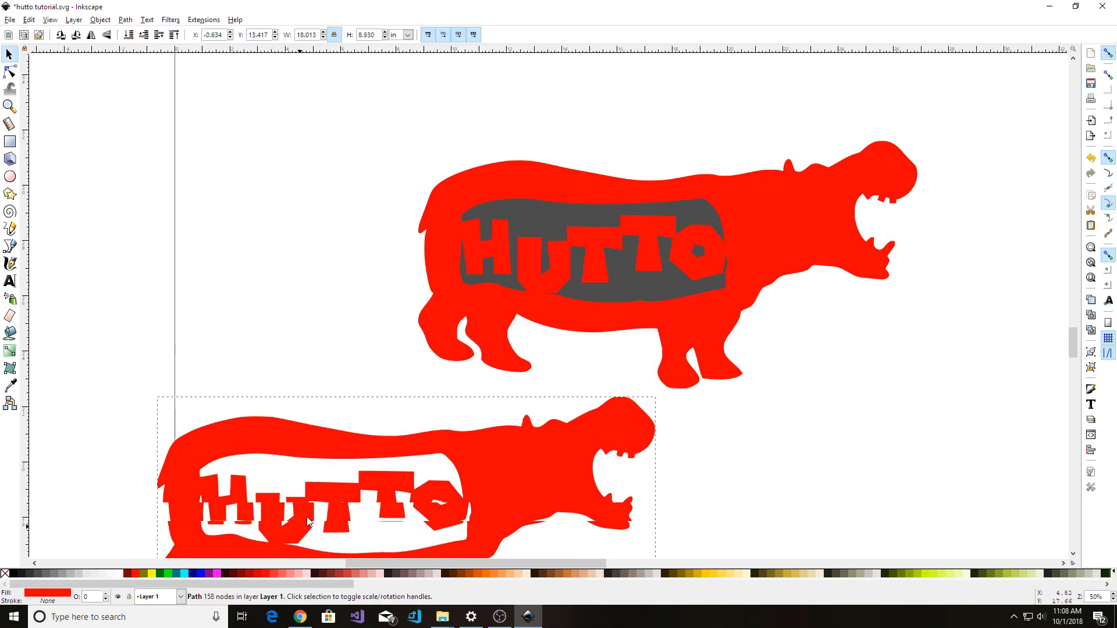
{"action": "scroll", "coordinate": [313, 499], "scroll_direction": "down", "scroll_amount": 6}
{"action": "left_click_drag", "start_coordinate": [516, 322], "coordinate": [549, 365]}
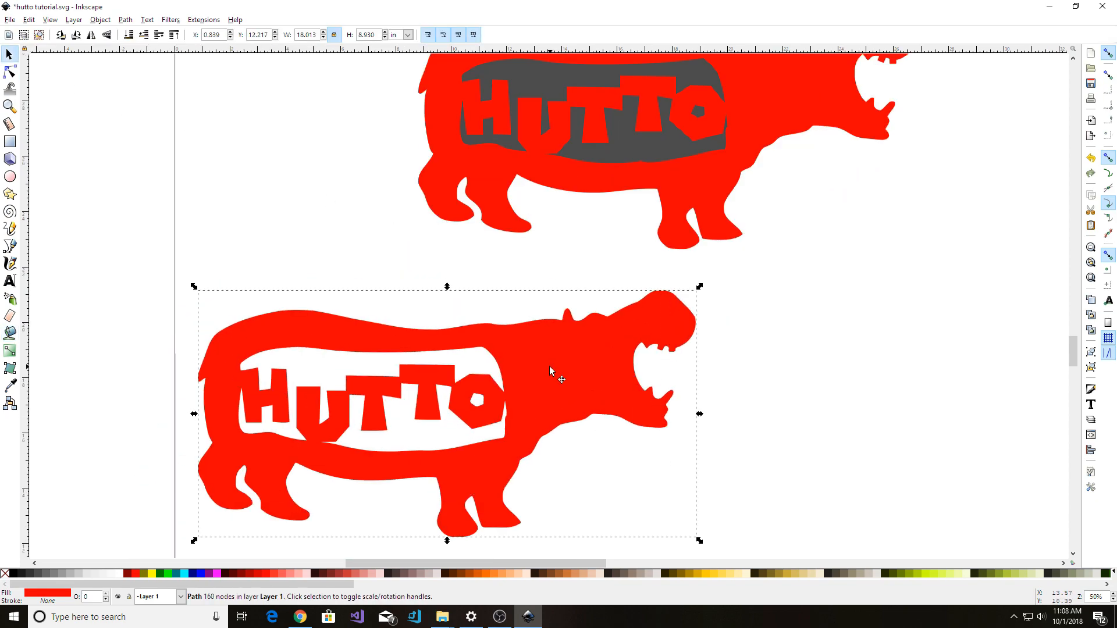
{"action": "double_click", "coordinate": [549, 365]}
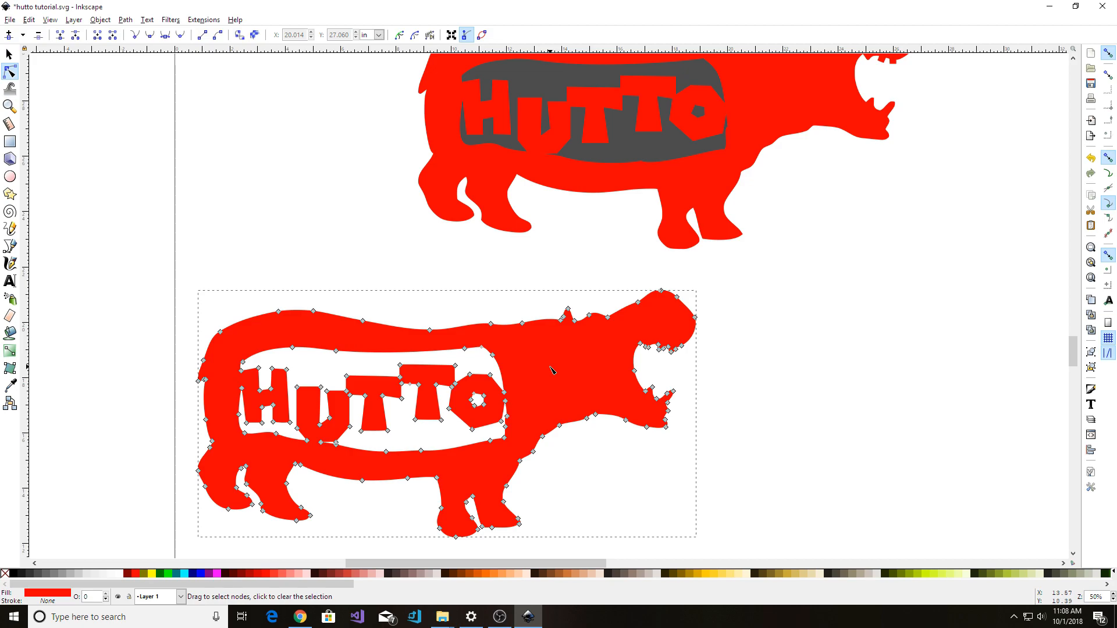
{"action": "left_click", "coordinate": [587, 485]}
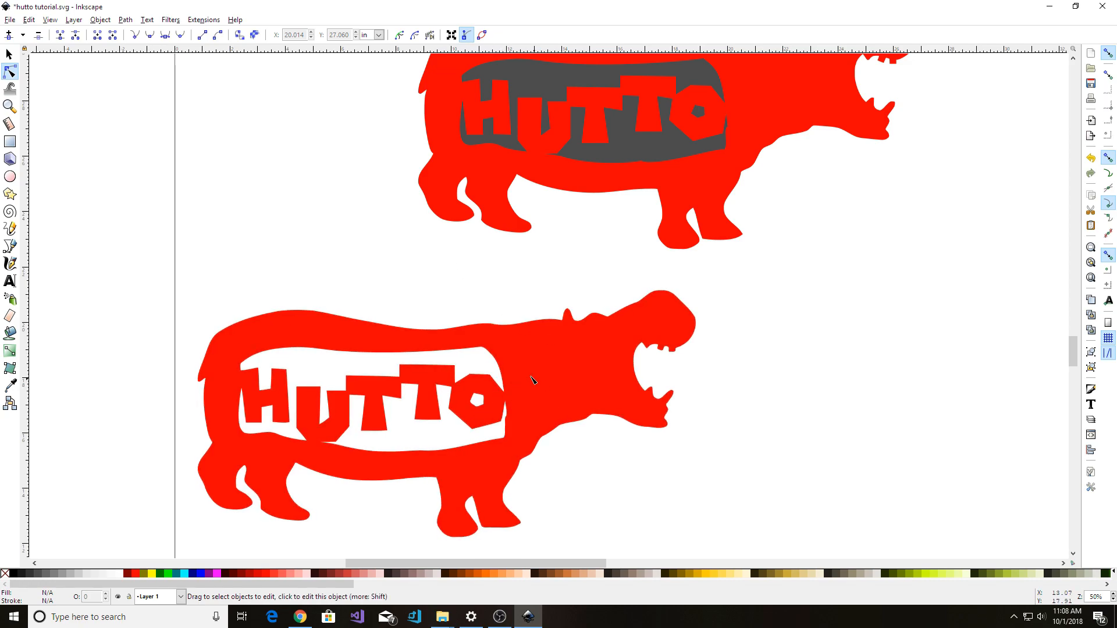
Move the filled one-piece silhouette back up over the original hippo.
{"action": "scroll", "coordinate": [530, 377], "scroll_direction": "up", "scroll_amount": 8}
{"action": "scroll", "coordinate": [534, 428], "scroll_direction": "down", "scroll_amount": 8}
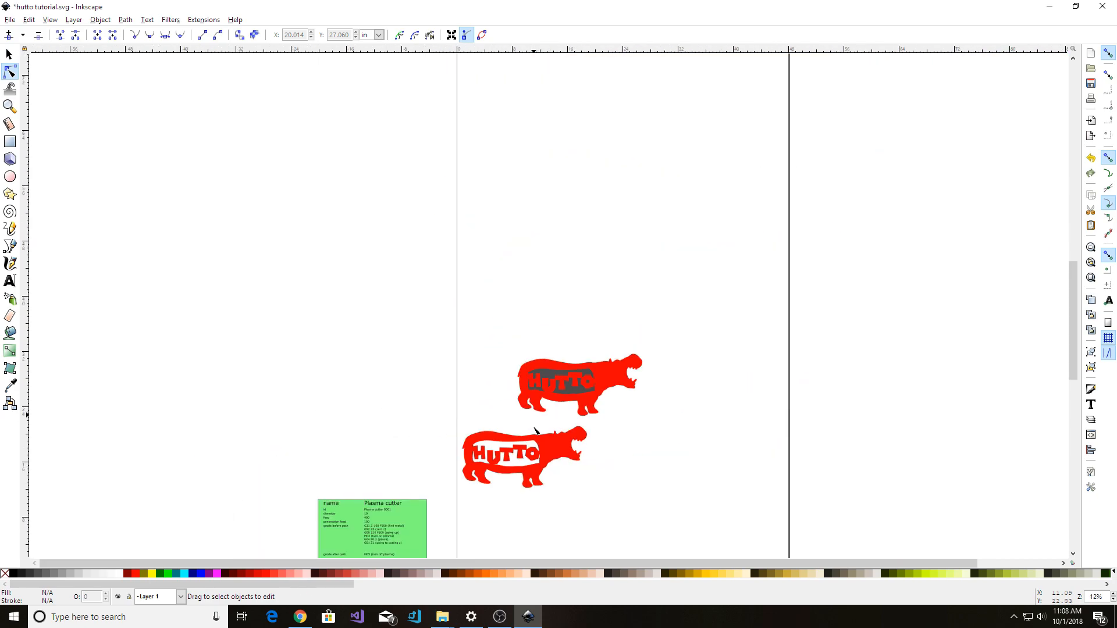
{"action": "key", "text": "s"}
{"action": "left_click", "coordinate": [550, 456]}
{"action": "left_click_drag", "start_coordinate": [550, 456], "coordinate": [605, 384]}
{"action": "scroll", "coordinate": [611, 360], "scroll_direction": "up", "scroll_amount": 4}
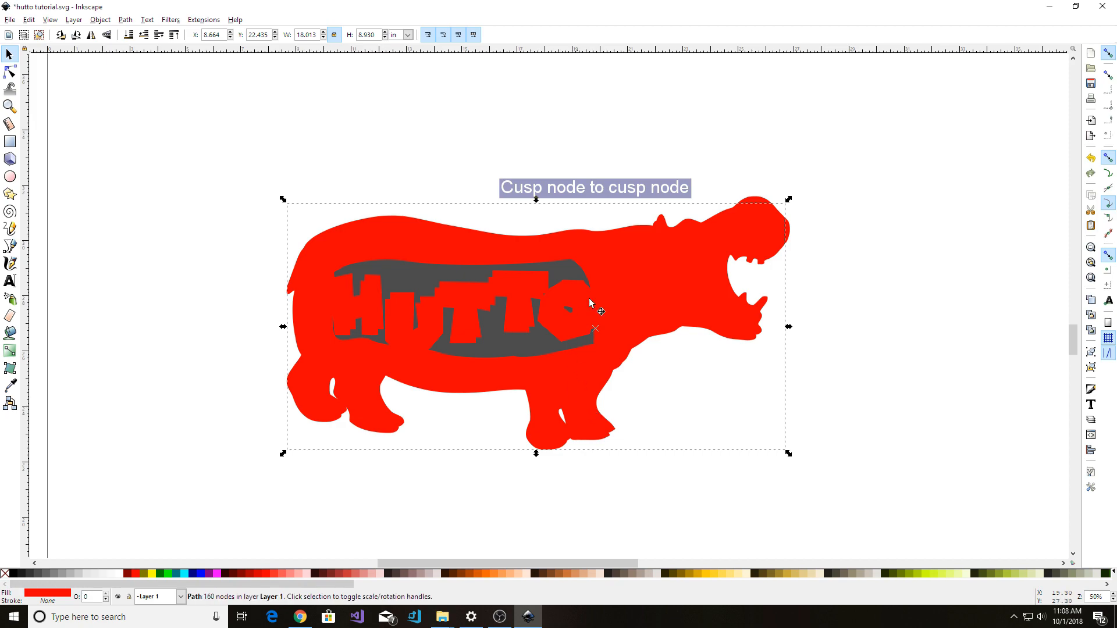
{"action": "left_click_drag", "start_coordinate": [626, 279], "coordinate": [627, 288]}
{"action": "left_click", "coordinate": [672, 426]}
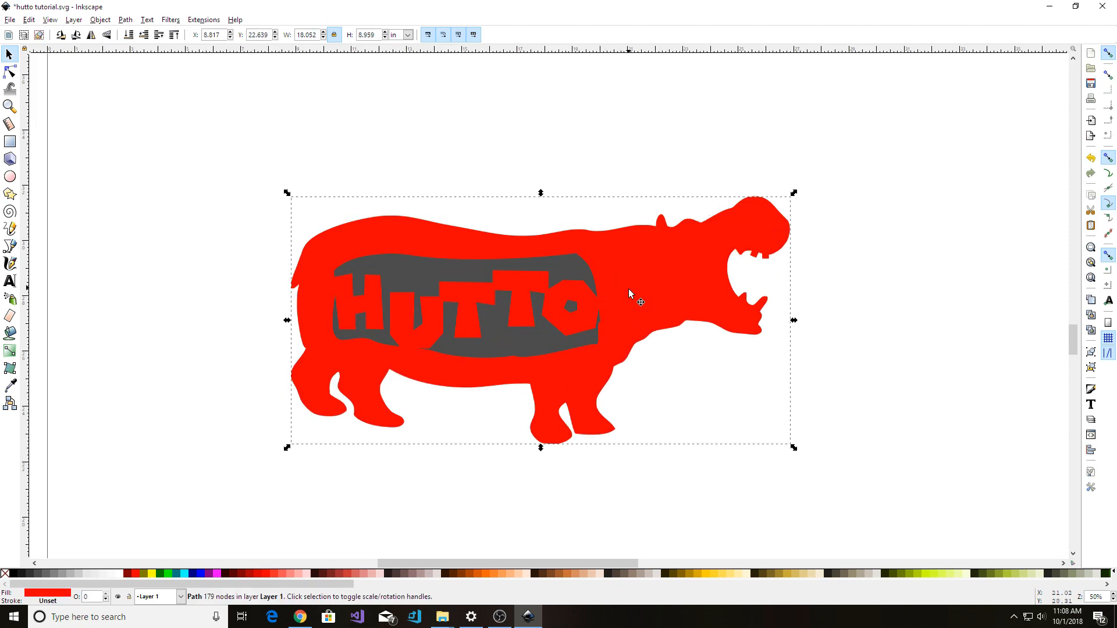
Bucket-fill the connected red hippo and lettering at a closer zoom as one new black shape.
{"action": "left_click", "coordinate": [8, 333]}
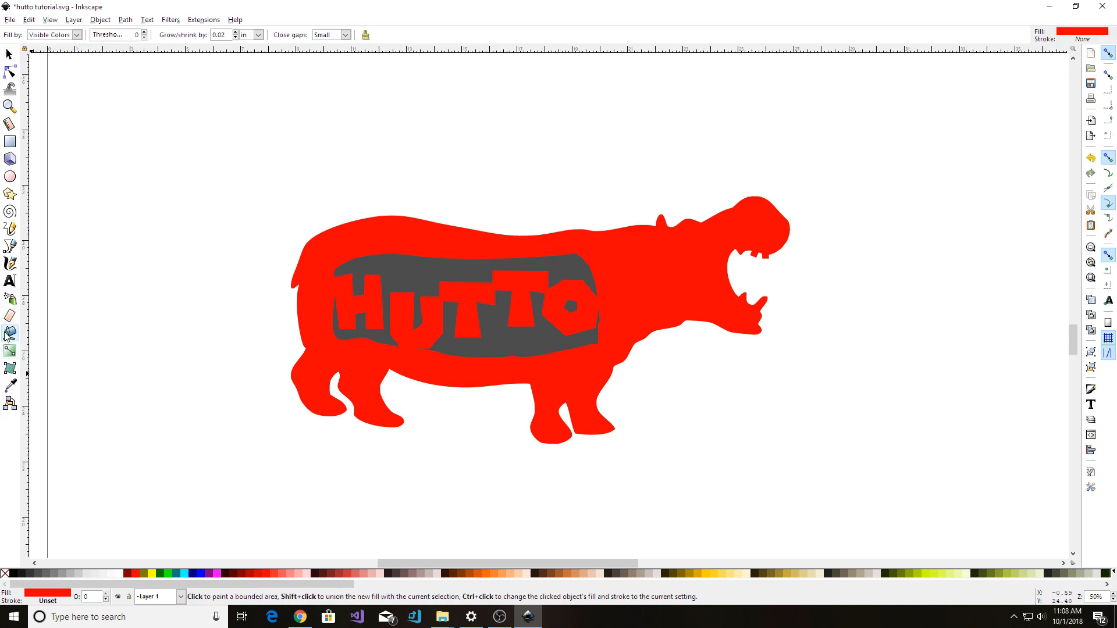
{"action": "scroll", "coordinate": [469, 274], "scroll_direction": "up", "scroll_amount": 1}
{"action": "scroll", "coordinate": [466, 285], "scroll_direction": "up", "scroll_amount": 1}
{"action": "scroll", "coordinate": [466, 285], "scroll_direction": "down", "scroll_amount": 1}
{"action": "left_click", "coordinate": [467, 291]}
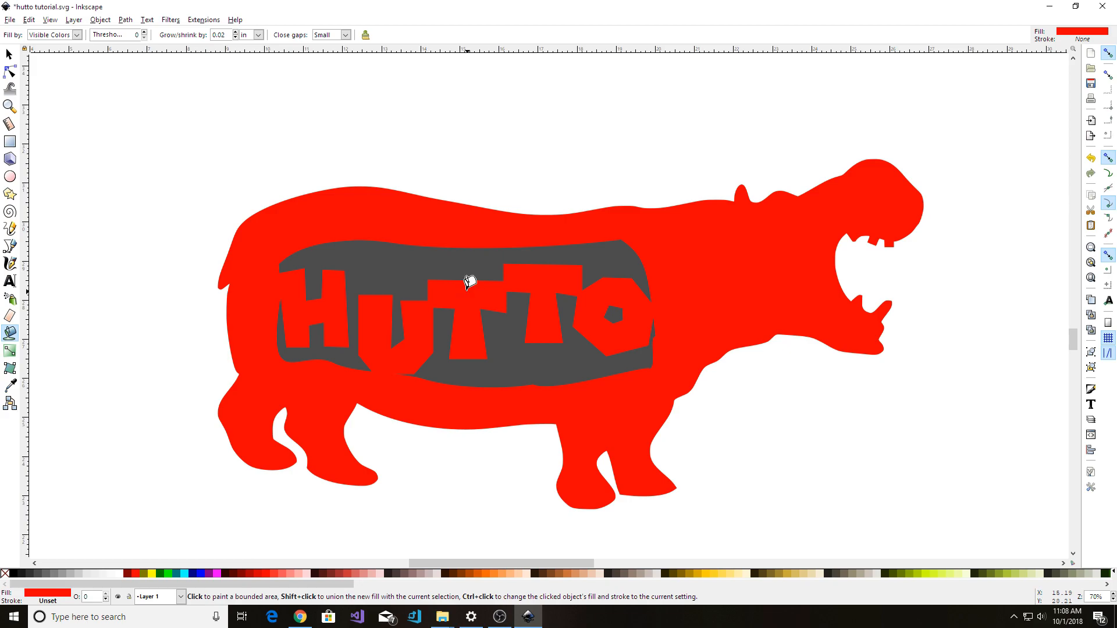
{"action": "left_click", "coordinate": [14, 574]}
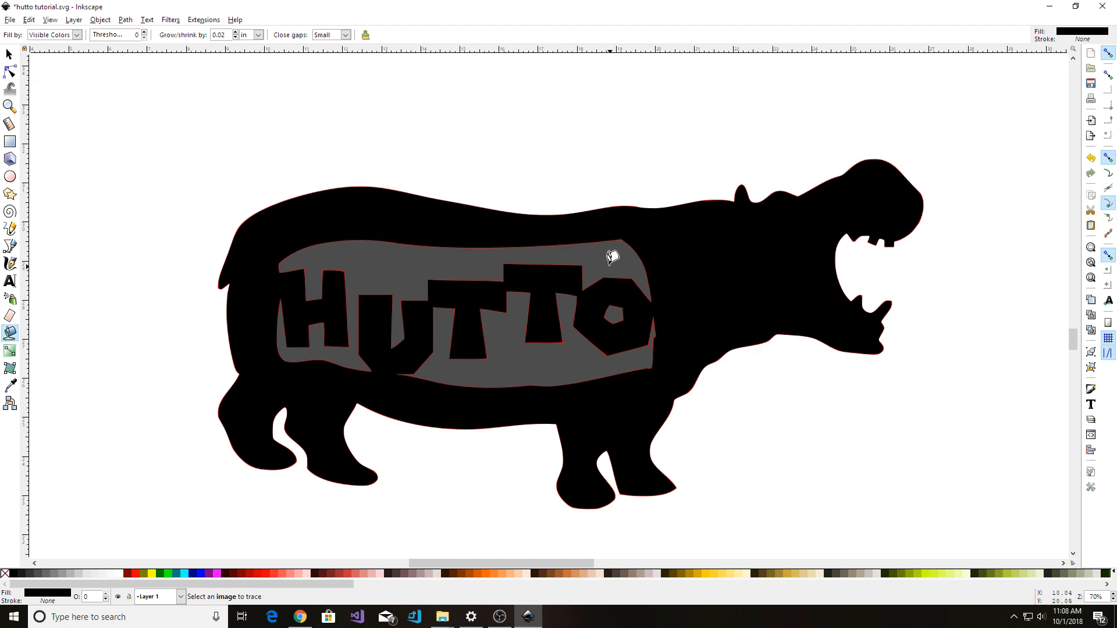
Examine closely how the black fill meets the gray panel at the panel's upper front corner.
{"action": "key", "text": "s"}
{"action": "scroll", "coordinate": [620, 235], "scroll_direction": "up", "scroll_amount": 3}
{"action": "scroll", "coordinate": [620, 235], "scroll_direction": "up", "scroll_amount": 5}
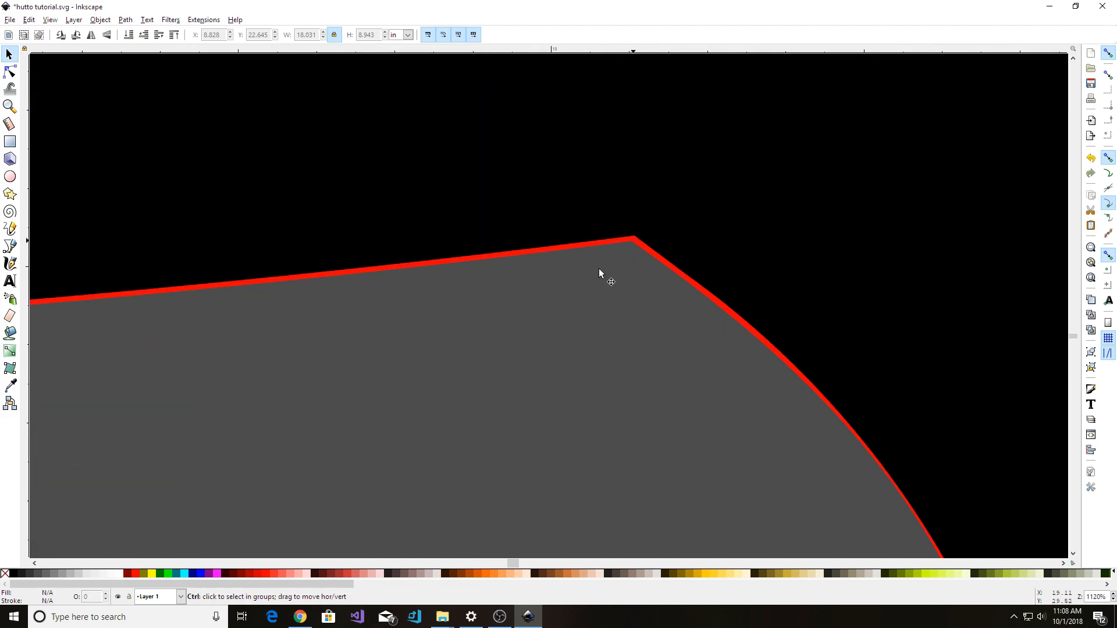
Delete the black bucket-filled silhouette lying on top of the red hippo.
{"action": "scroll", "coordinate": [355, 340], "scroll_direction": "down", "scroll_amount": 6}
{"action": "scroll", "coordinate": [355, 339], "scroll_direction": "down", "scroll_amount": 2}
{"action": "left_click_drag", "start_coordinate": [246, 252], "coordinate": [541, 180]}
{"action": "left_click", "coordinate": [473, 256]}
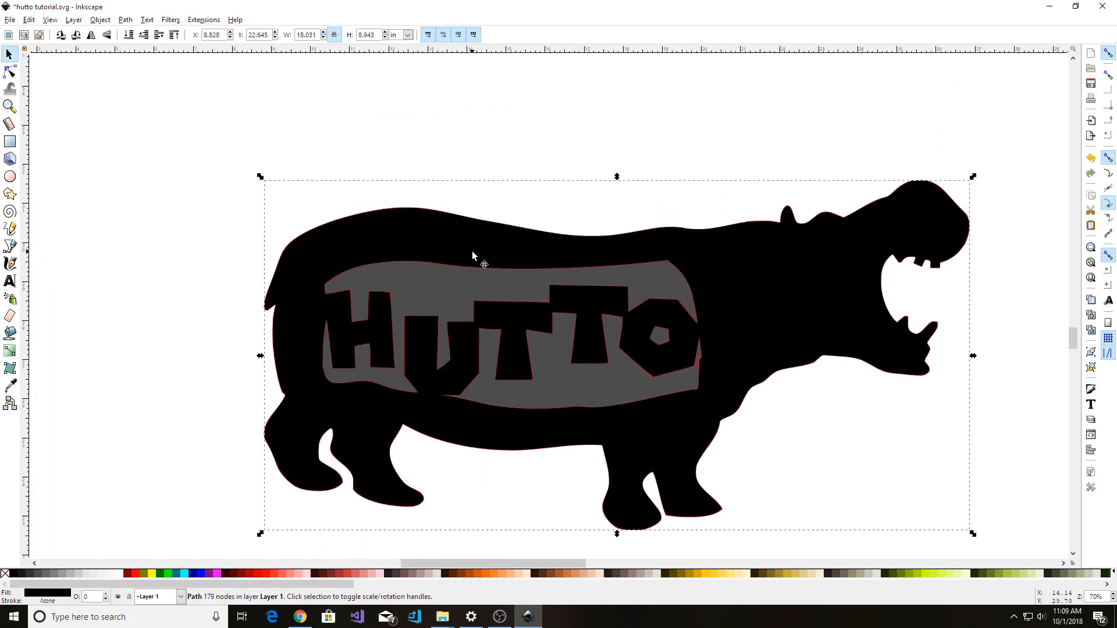
{"action": "key", "text": "Delete"}
{"action": "left_click", "coordinate": [446, 251]}
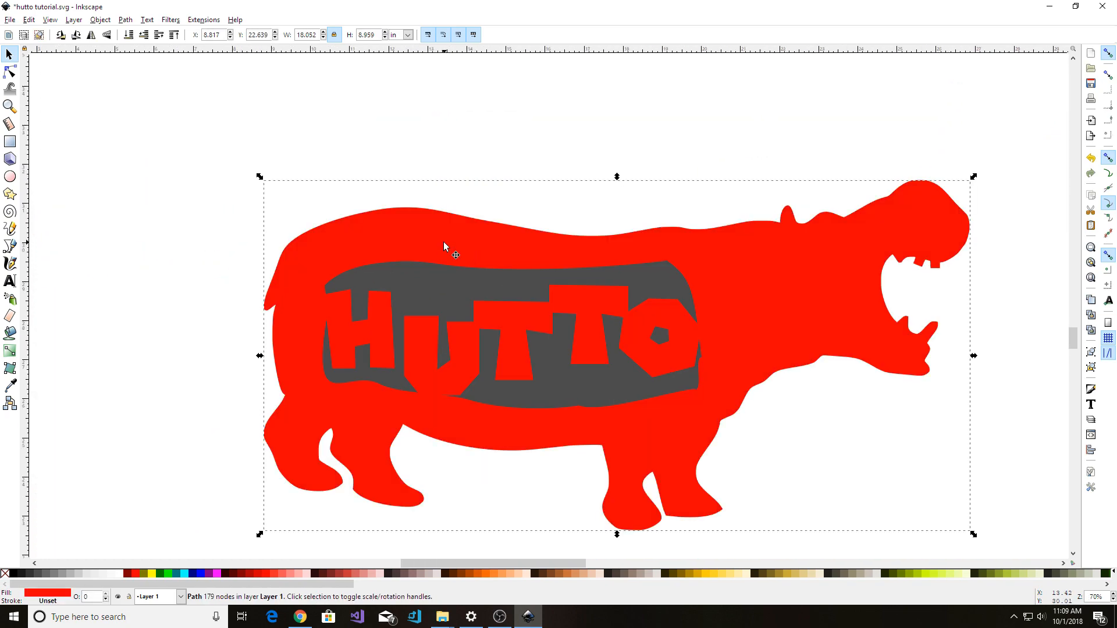
{"action": "double_click", "coordinate": [374, 334]}
{"action": "left_click", "coordinate": [372, 333]}
{"action": "left_click", "coordinate": [308, 286]}
{"action": "left_click", "coordinate": [250, 209]}
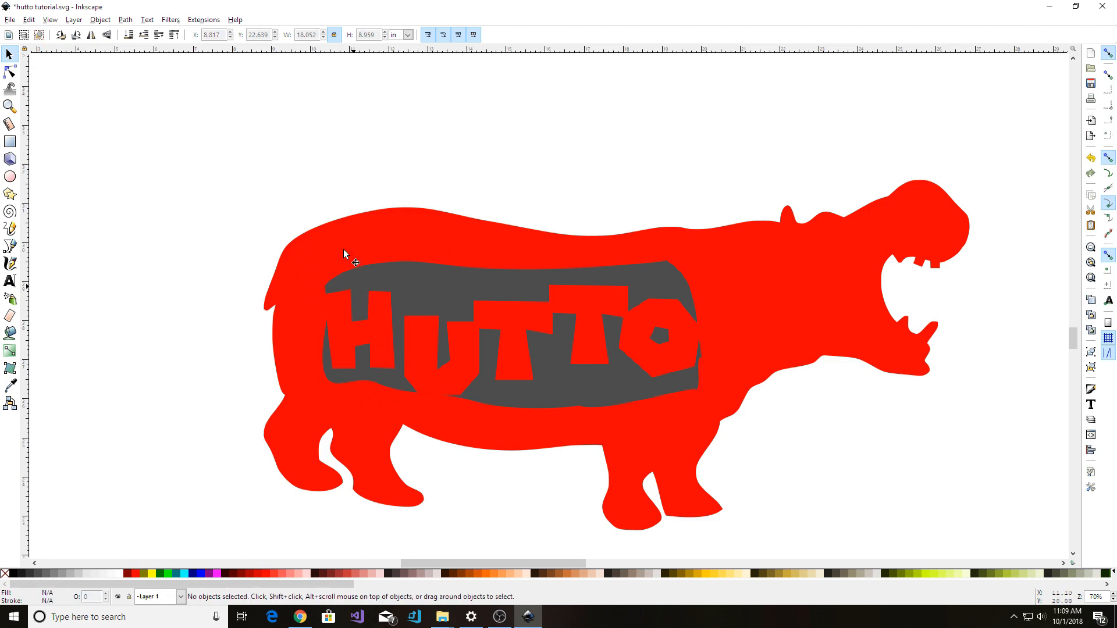
{"action": "left_click", "coordinate": [125, 21]}
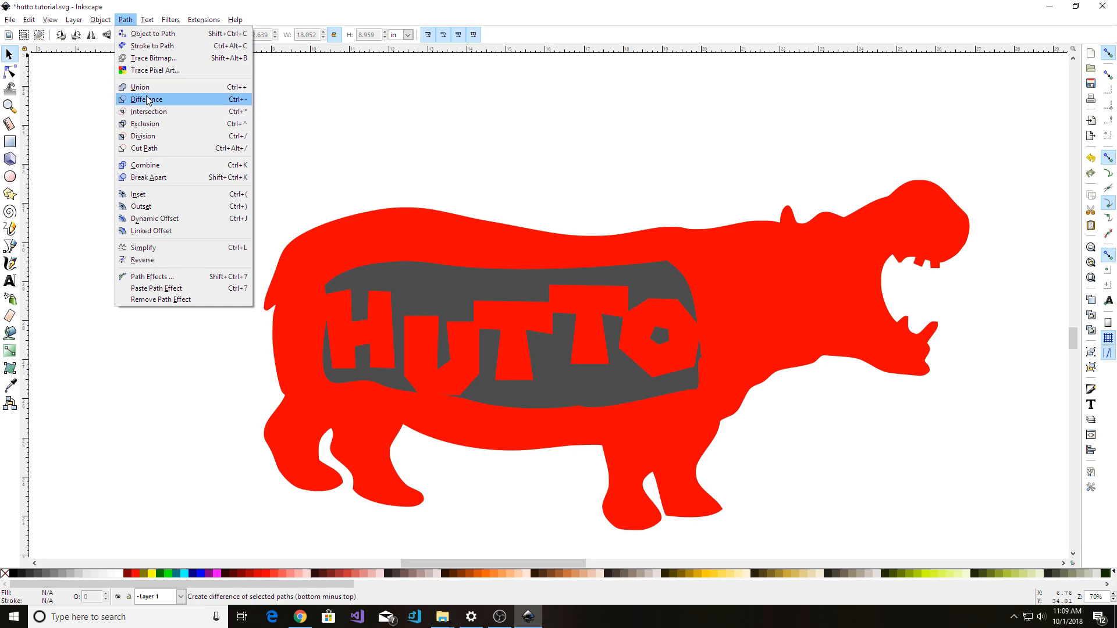
{"action": "left_click", "coordinate": [410, 354]}
Fill the grouped HUTTO lettering with medium gray to distinguish it from the red body.
{"action": "left_click", "coordinate": [372, 317]}
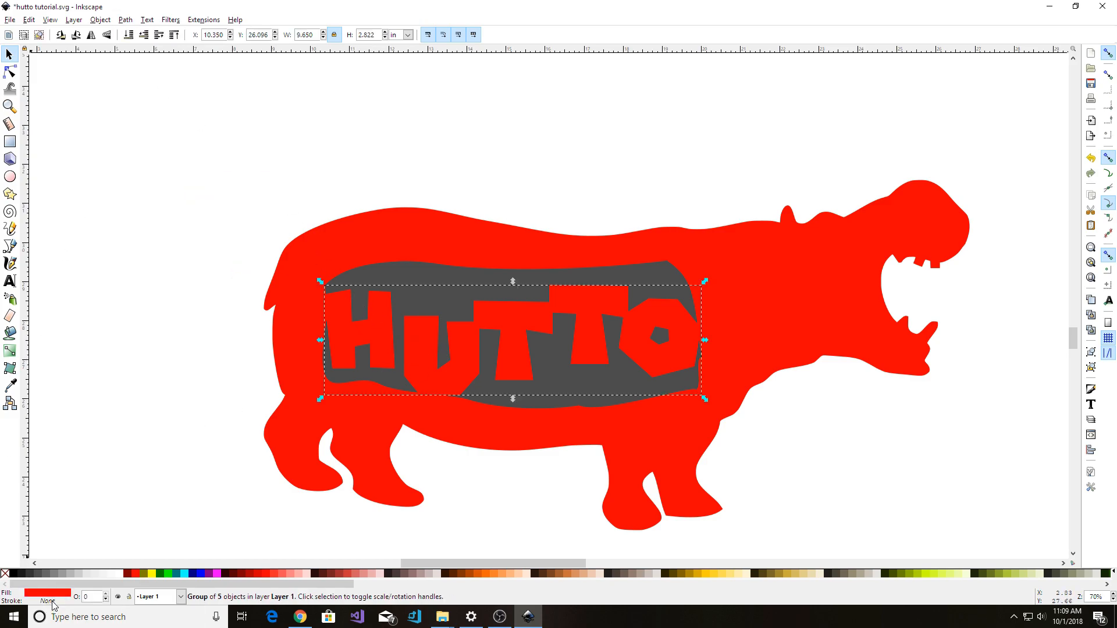
{"action": "left_click", "coordinate": [51, 572]}
{"action": "key", "text": "Escape"}
{"action": "left_click", "coordinate": [336, 309]}
{"action": "double_click", "coordinate": [337, 309]}
{"action": "left_click", "coordinate": [336, 308]}
{"action": "left_click", "coordinate": [326, 257], "text": "shift"}
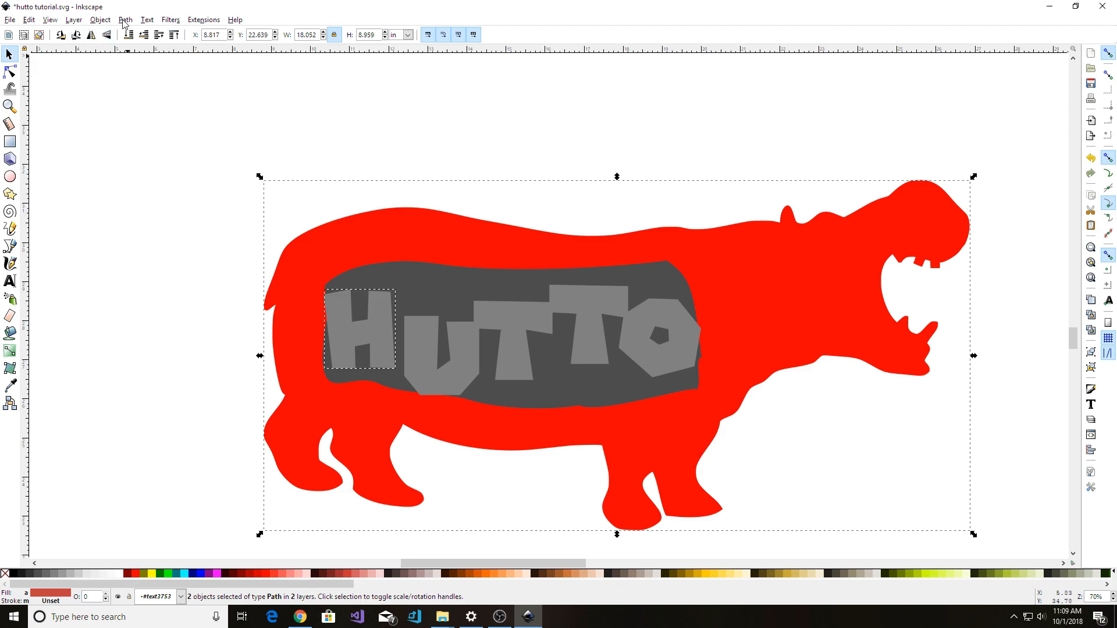
{"action": "left_click", "coordinate": [139, 173]}
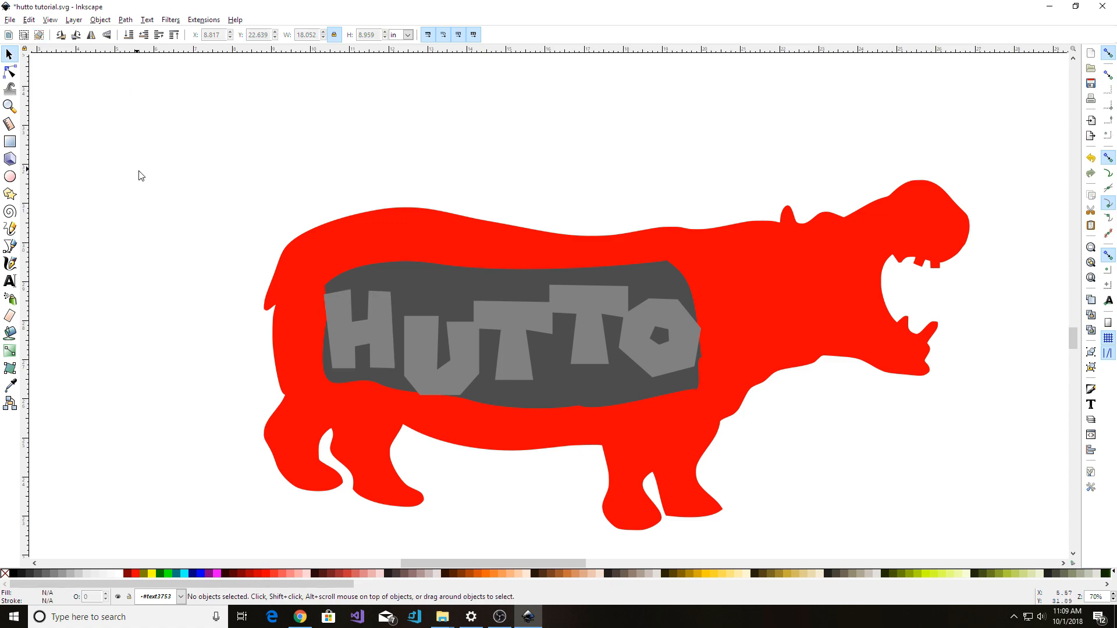
Cut the dark gray panel out of the red hippo body with a Difference operation and check the path's nodes.
{"action": "left_click", "coordinate": [431, 282]}
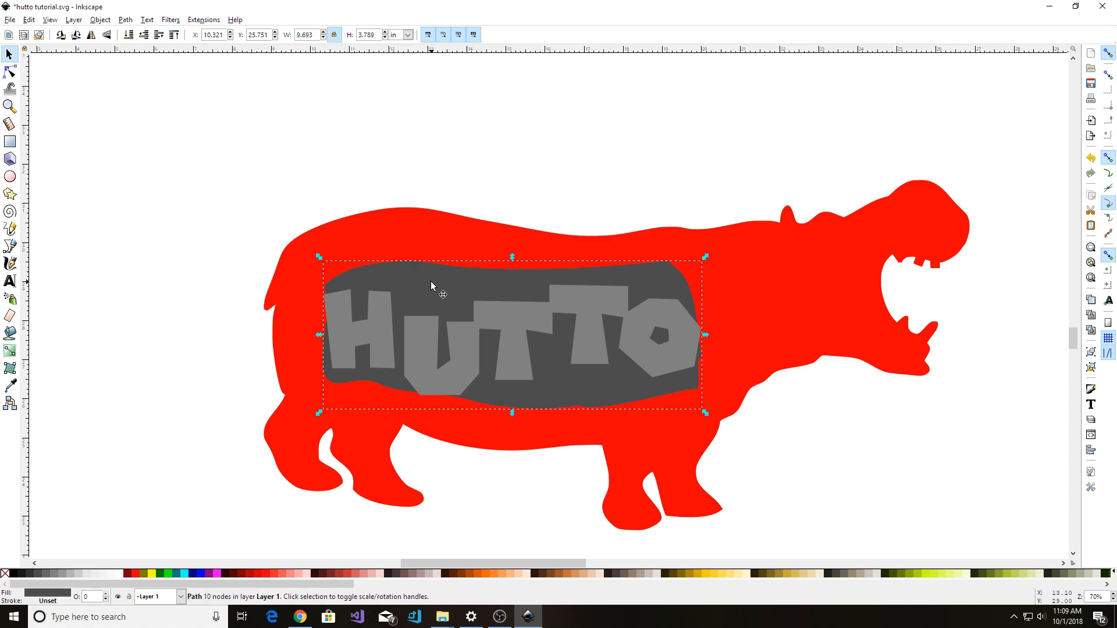
{"action": "left_click", "coordinate": [406, 225], "text": "shift"}
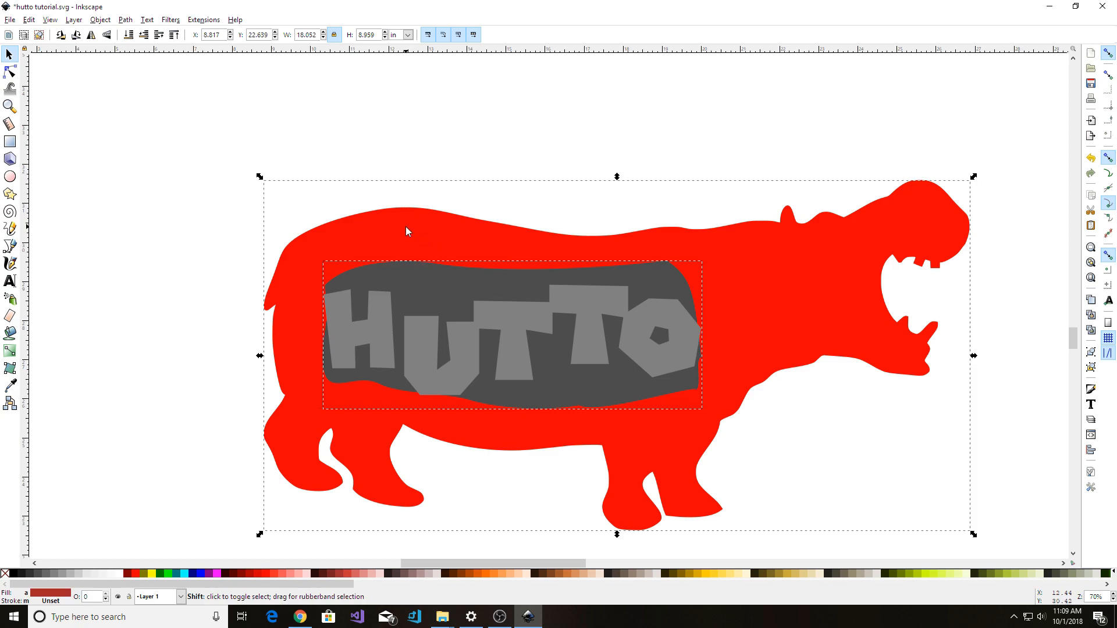
{"action": "left_click", "coordinate": [126, 20]}
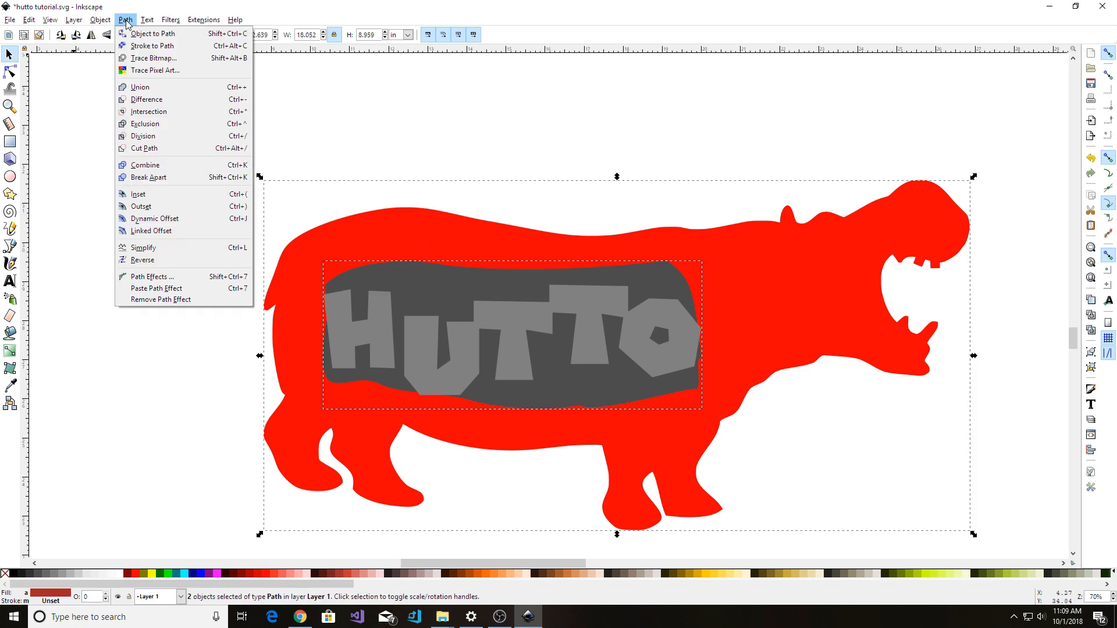
{"action": "left_click", "coordinate": [154, 101]}
{"action": "left_click", "coordinate": [786, 307]}
{"action": "double_click", "coordinate": [786, 306]}
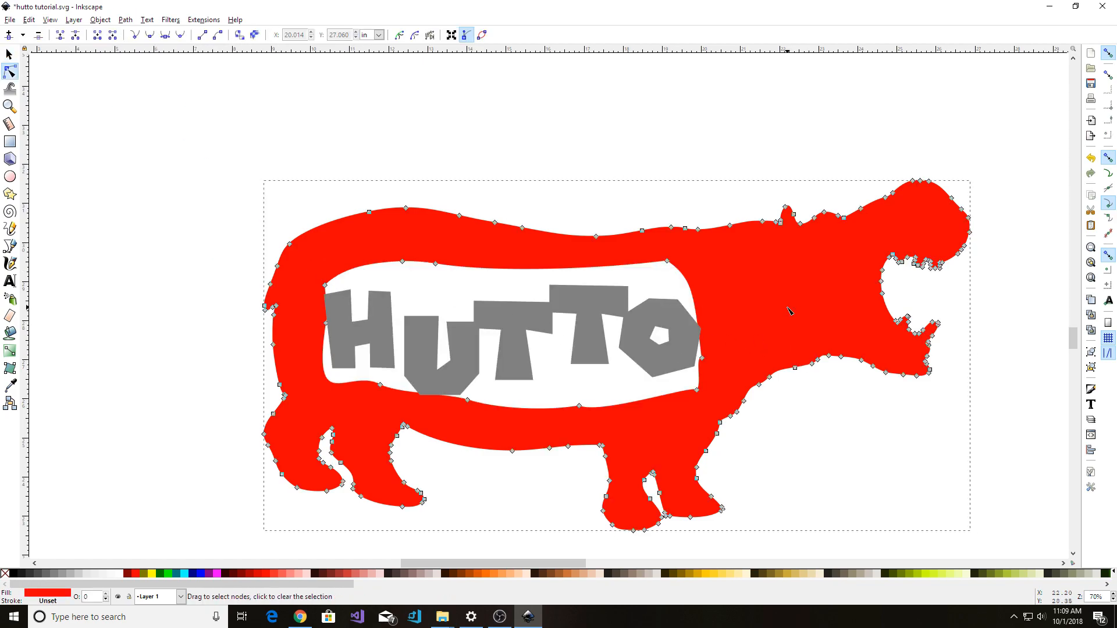
{"action": "key", "text": "Escape"}
{"action": "key", "text": "F1"}
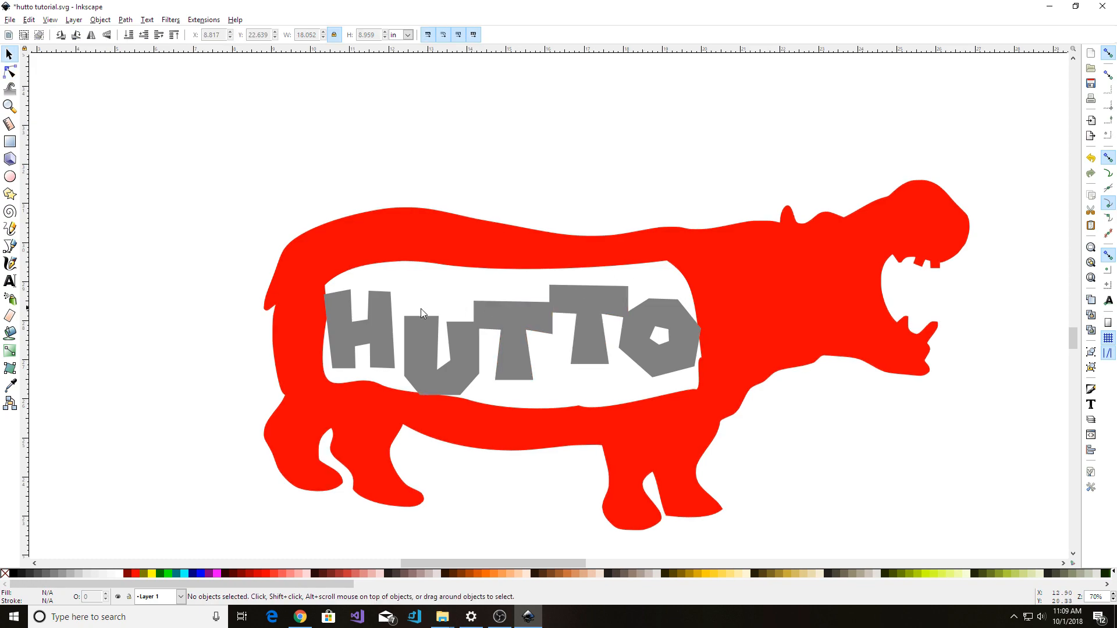
Merge the letter H with the red hippo body using Union.
{"action": "left_click", "coordinate": [380, 324]}
{"action": "double_click", "coordinate": [379, 324]}
{"action": "left_click", "coordinate": [379, 324]}
{"action": "left_click", "coordinate": [367, 238], "text": "shift"}
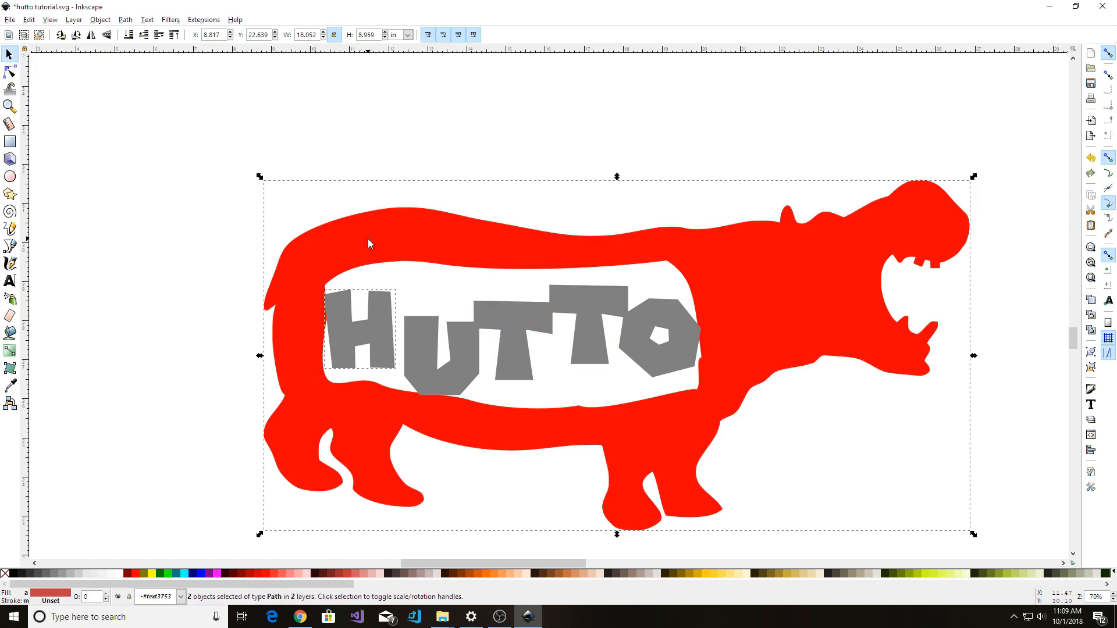
{"action": "left_click", "coordinate": [126, 19]}
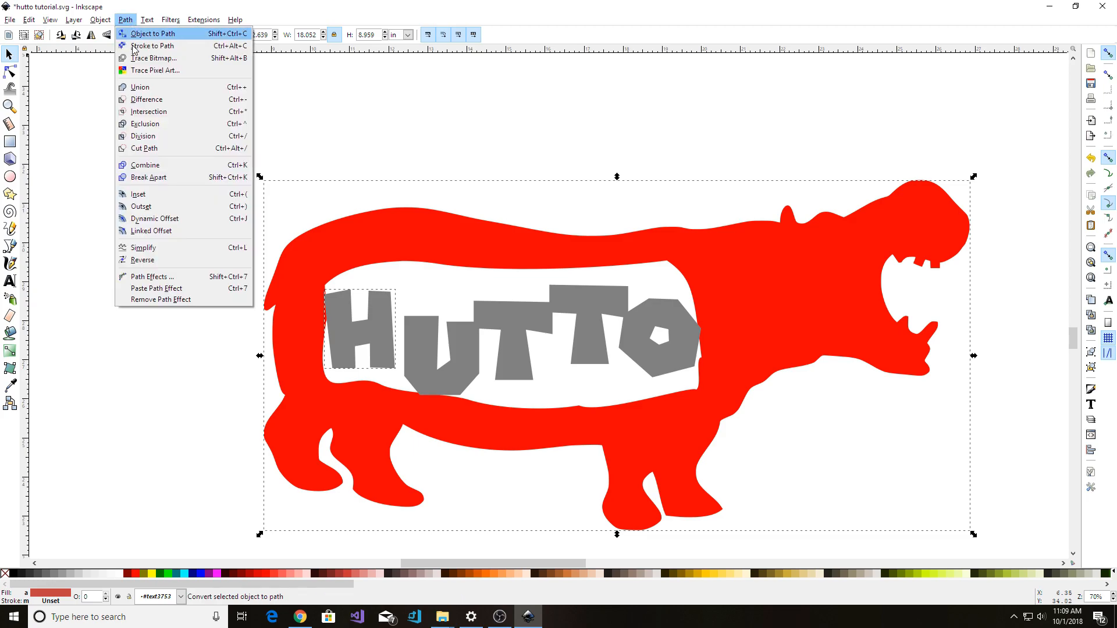
{"action": "left_click", "coordinate": [145, 92]}
{"action": "key", "text": "Escape"}
Merge the letter U with the red hippo body using Union.
{"action": "left_click", "coordinate": [416, 344]}
{"action": "left_click", "coordinate": [444, 254], "text": "shift"}
{"action": "left_click", "coordinate": [126, 19]}
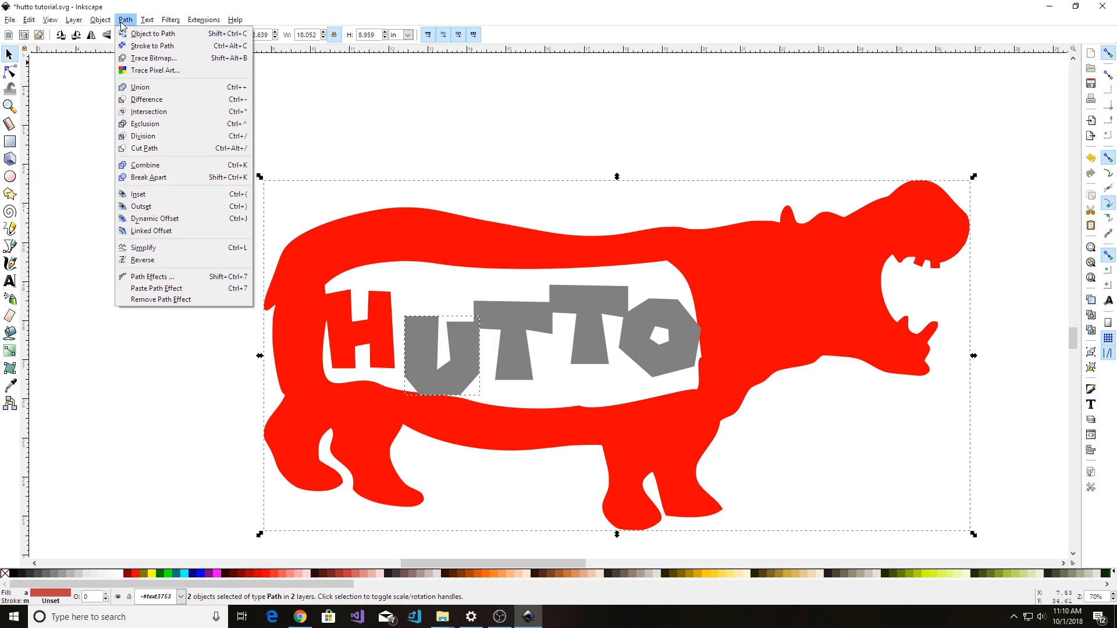
{"action": "left_click", "coordinate": [146, 89]}
{"action": "key", "text": "Escape"}
Merge the first letter T with the red hippo body using Union.
{"action": "left_click", "coordinate": [517, 317]}
{"action": "left_click", "coordinate": [500, 249], "text": "shift"}
{"action": "key", "text": "ctrl+plus"}
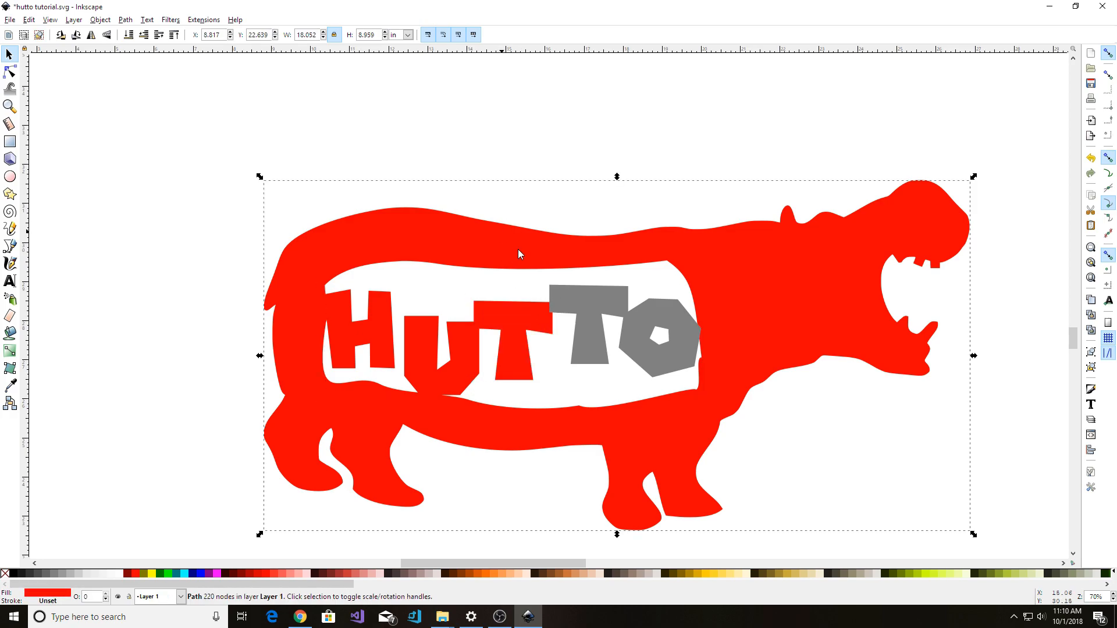
{"action": "key", "text": "Escape"}
Merge the second letter T with the red hippo body using Union.
{"action": "left_click", "coordinate": [581, 302]}
{"action": "left_click", "coordinate": [573, 256], "text": "shift"}
{"action": "key", "text": "ctrl+plus"}
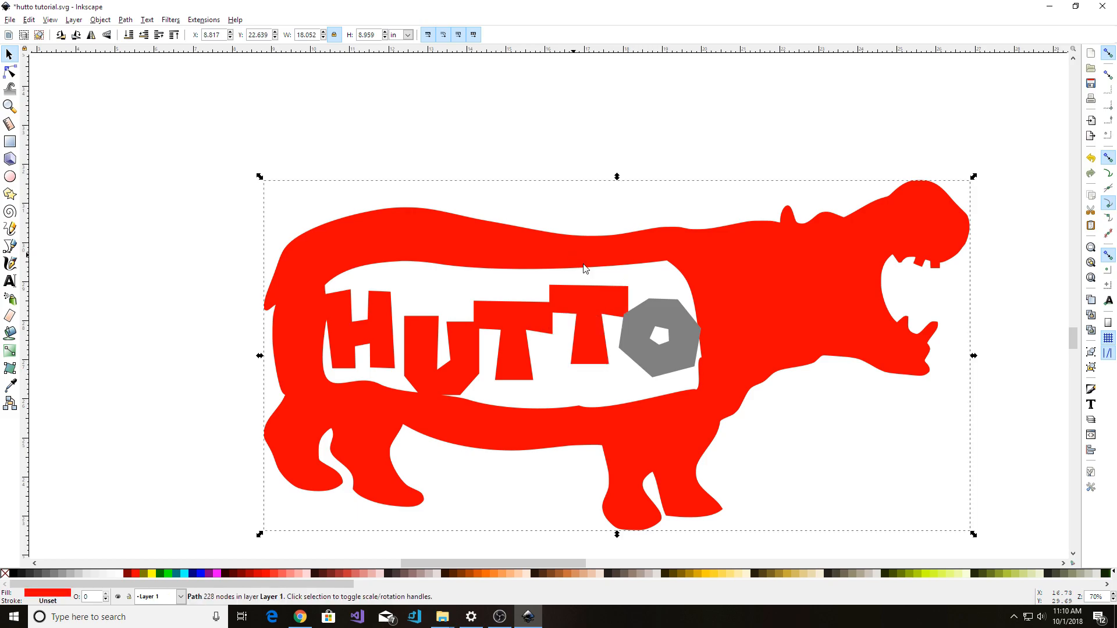
{"action": "key", "text": "Escape"}
{"action": "left_click", "coordinate": [628, 327]}
{"action": "left_click", "coordinate": [622, 239], "text": "ctrl"}
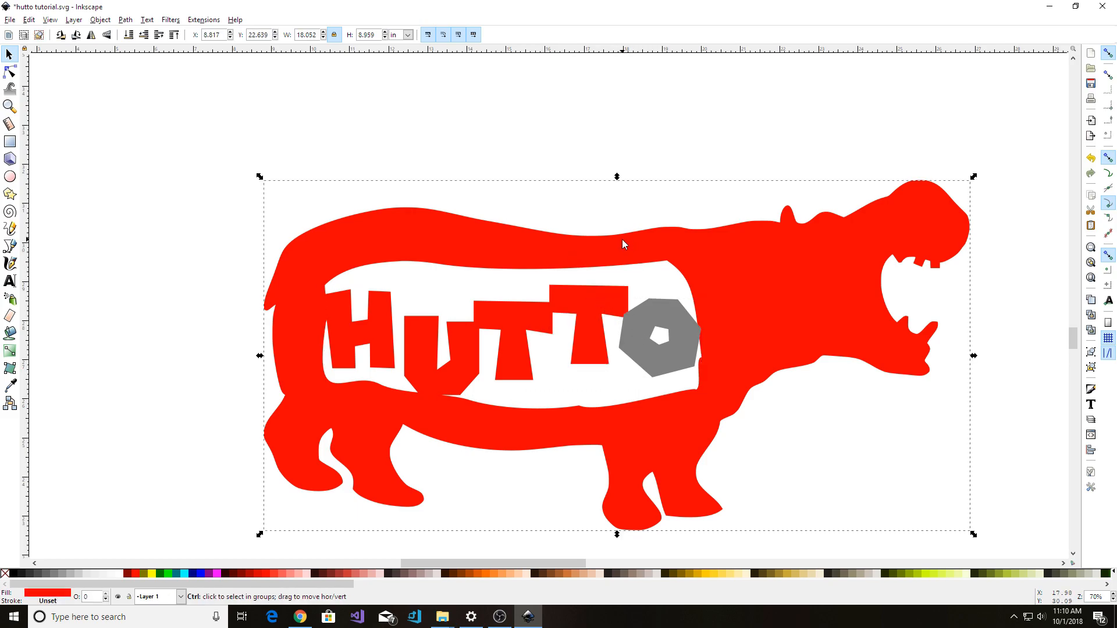
{"action": "double_click", "coordinate": [622, 239]}
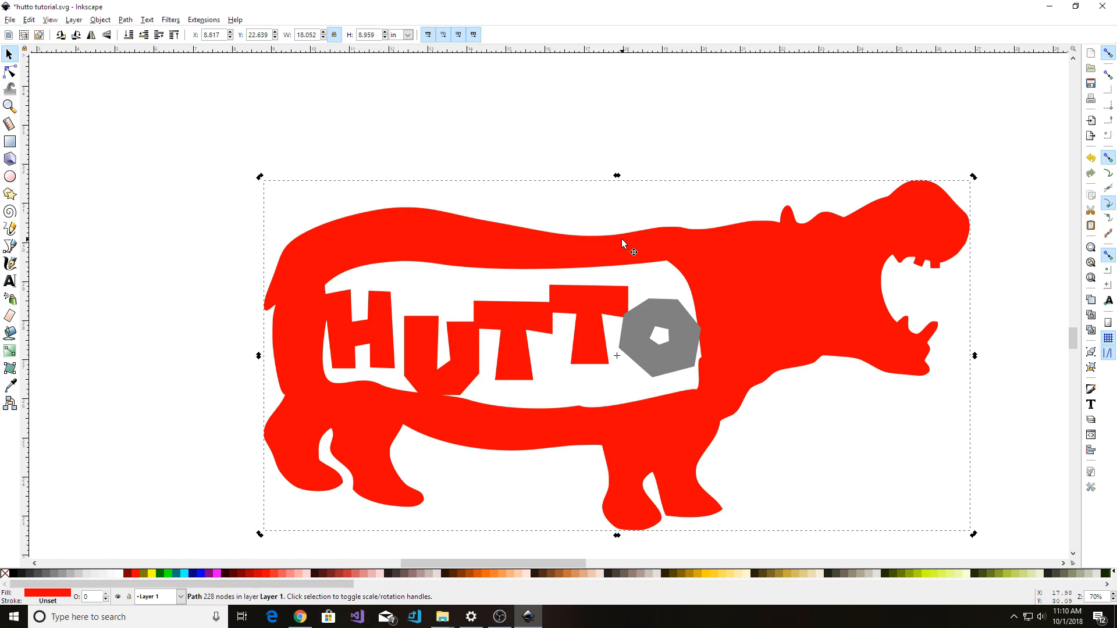
{"action": "left_click", "coordinate": [638, 362]}
{"action": "key", "text": "Escape"}
{"action": "key", "text": "s"}
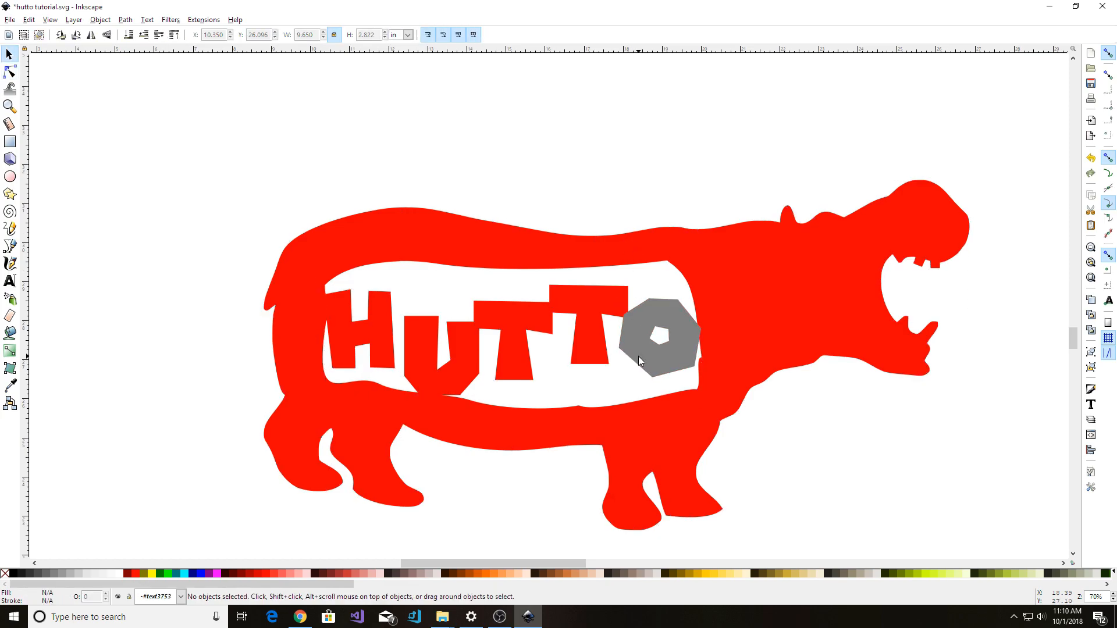
{"action": "left_click", "coordinate": [638, 359]}
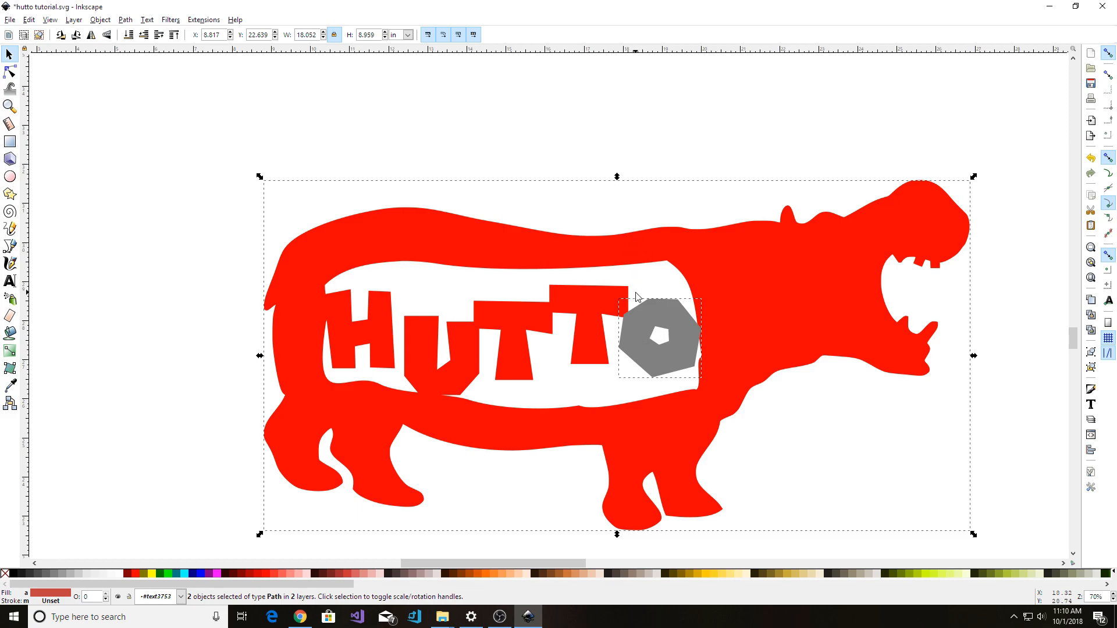
{"action": "left_click", "coordinate": [630, 330]}
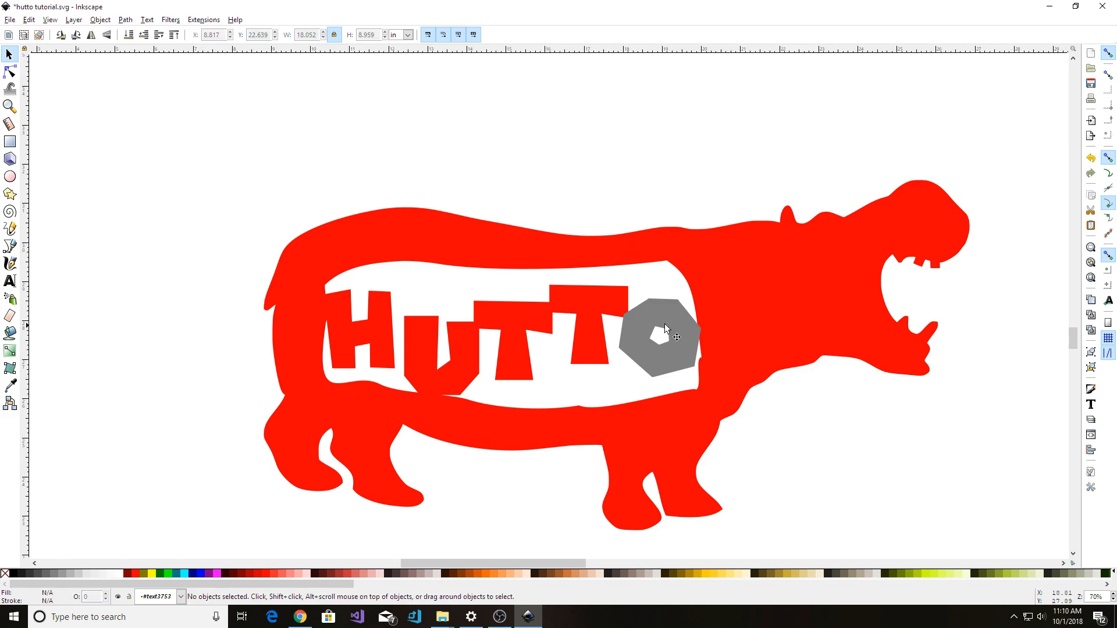
{"action": "key", "text": "Escape"}
Merge the remaining gray letter O with the red hippo body using Union.
{"action": "left_click", "coordinate": [594, 295]}
{"action": "left_click", "coordinate": [642, 320]}
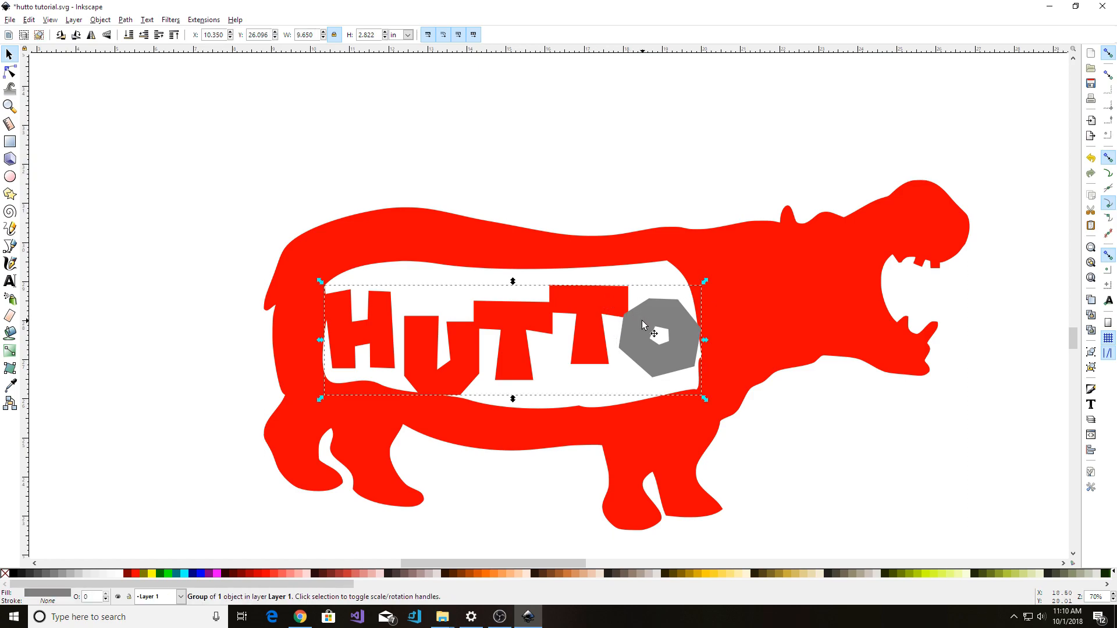
{"action": "double_click", "coordinate": [642, 321]}
{"action": "scroll", "coordinate": [632, 280], "scroll_direction": "down", "scroll_amount": 1}
{"action": "left_click", "coordinate": [616, 226], "text": "shift"}
{"action": "key", "text": "ctrl+plus"}
{"action": "left_click", "coordinate": [544, 196]}
Check the nodes of the merged hippo path and move it down the page to about X 11.67 in, Y 14.14 in.
{"action": "left_click", "coordinate": [349, 316]}
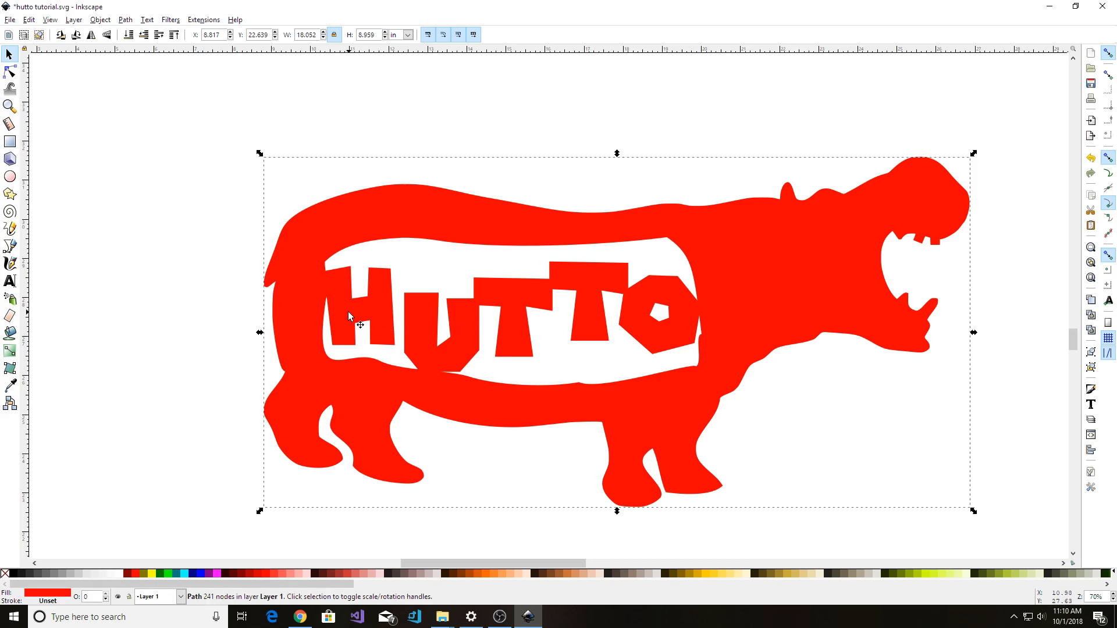
{"action": "mouse_move", "coordinate": [352, 321]}
{"action": "left_mouse_down"}
{"action": "mouse_move", "coordinate": [422, 431]}
{"action": "mouse_move", "coordinate": [344, 338]}
{"action": "left_mouse_up"}
{"action": "double_click", "coordinate": [345, 337]}
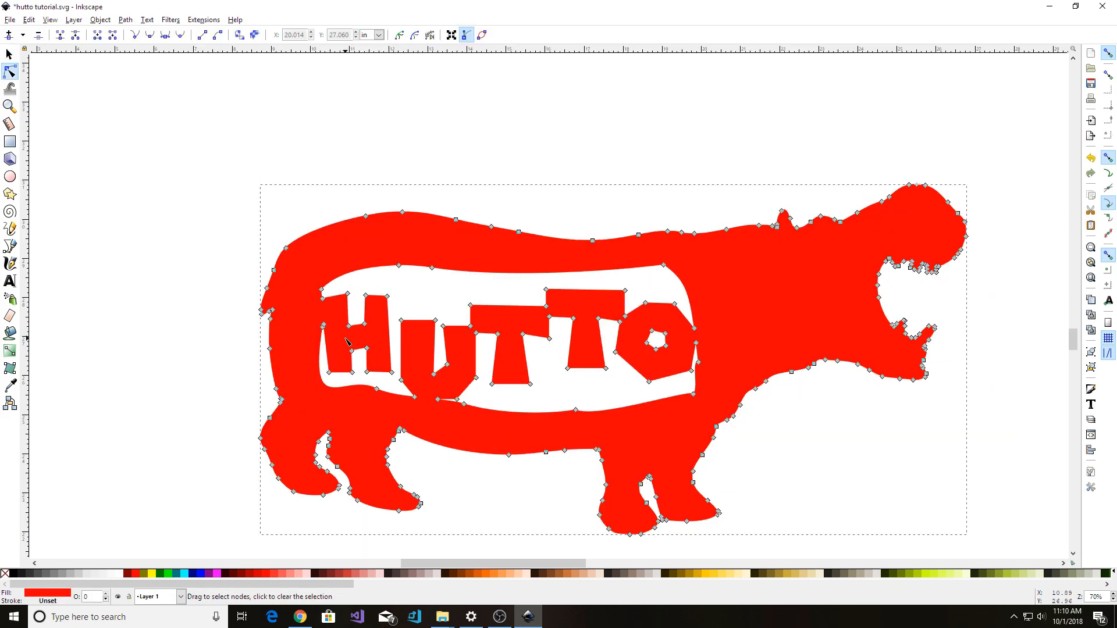
{"action": "scroll", "coordinate": [653, 344], "scroll_direction": "down", "scroll_amount": 8}
{"action": "scroll", "coordinate": [218, 153], "scroll_direction": "down", "scroll_amount": 2}
{"action": "left_click", "coordinate": [9, 55]}
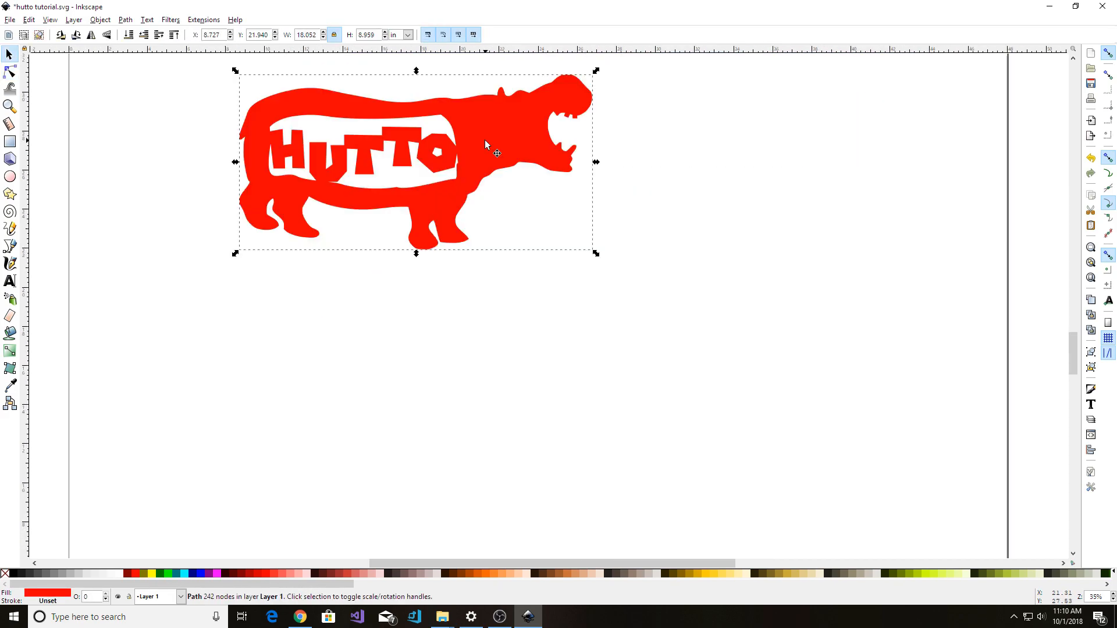
{"action": "left_click_drag", "start_coordinate": [489, 139], "coordinate": [547, 291]}
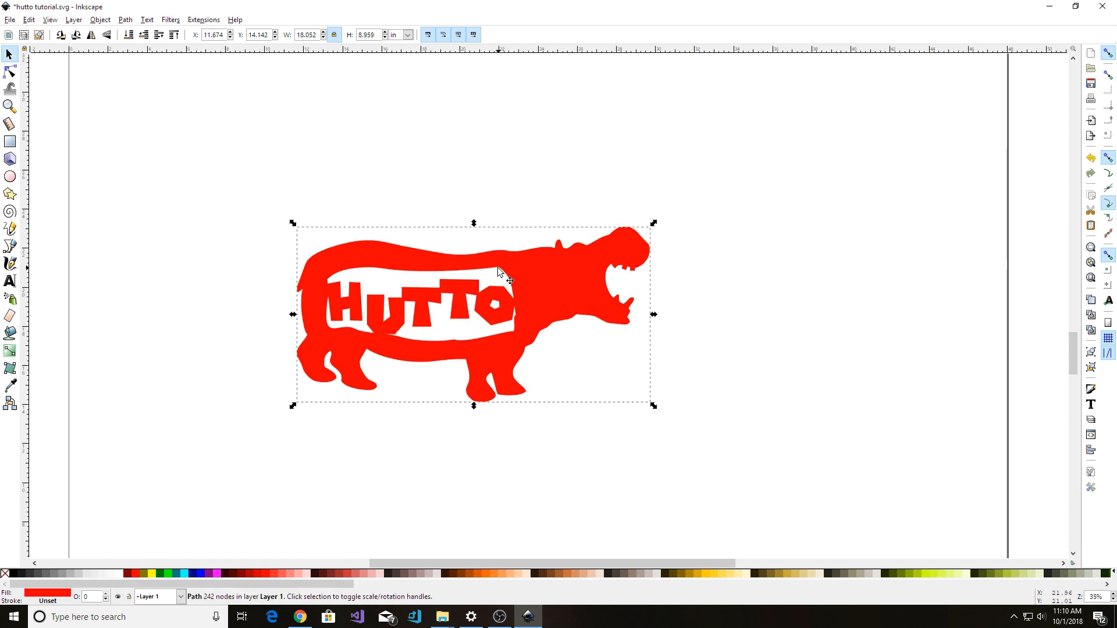
Save the document hutto tutorial.svg.
{"action": "key", "text": "ctrl"}
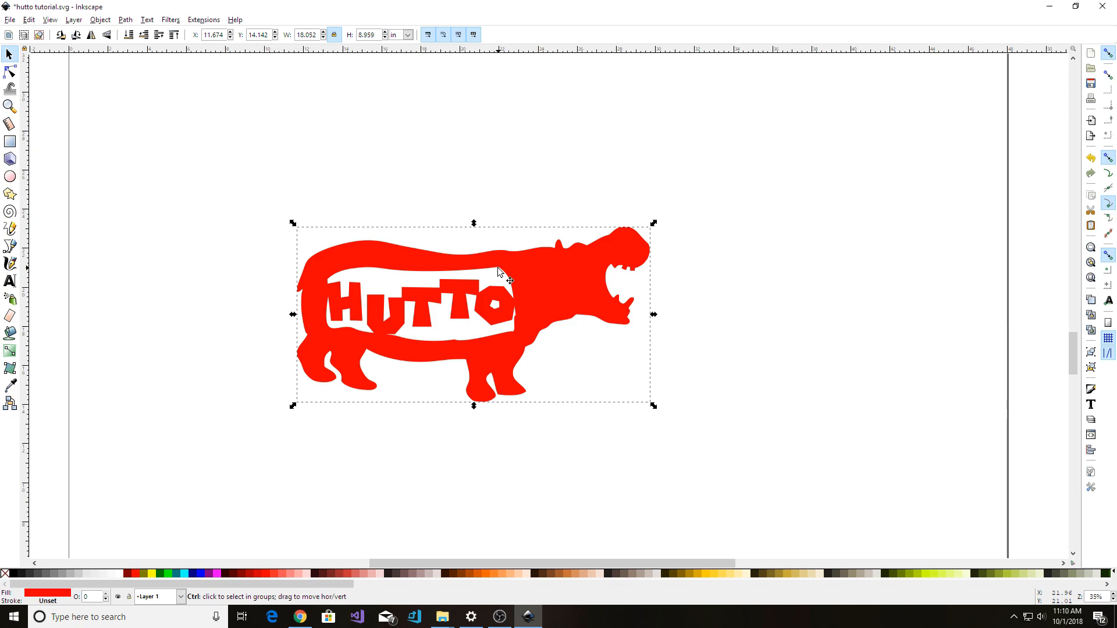
{"action": "key", "text": "ctrl+s"}
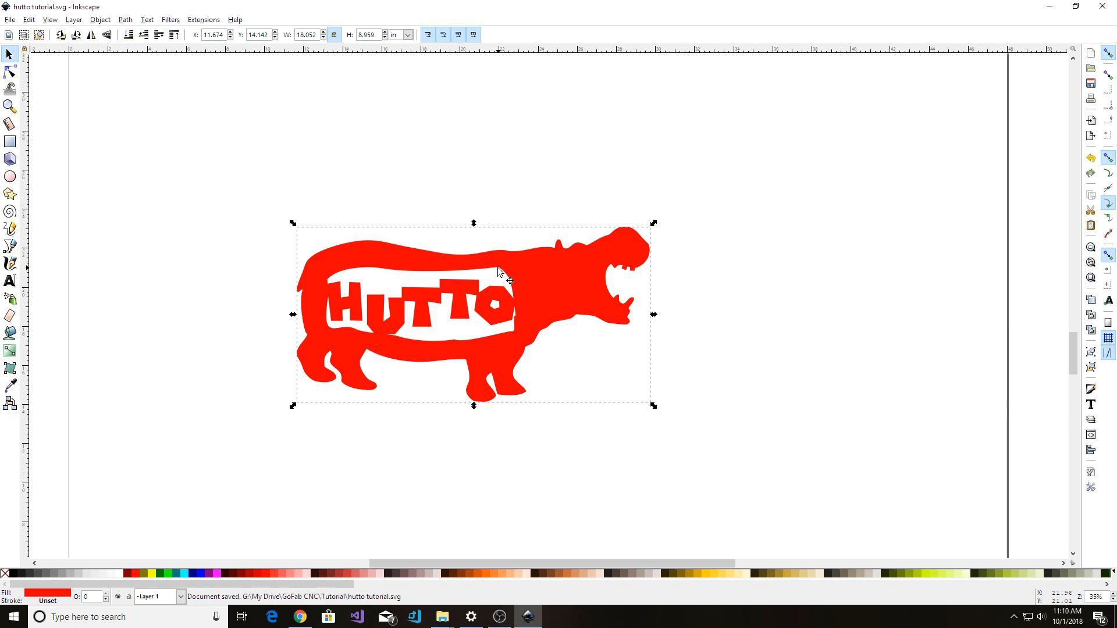
{"action": "left_click", "coordinate": [11, 19]}
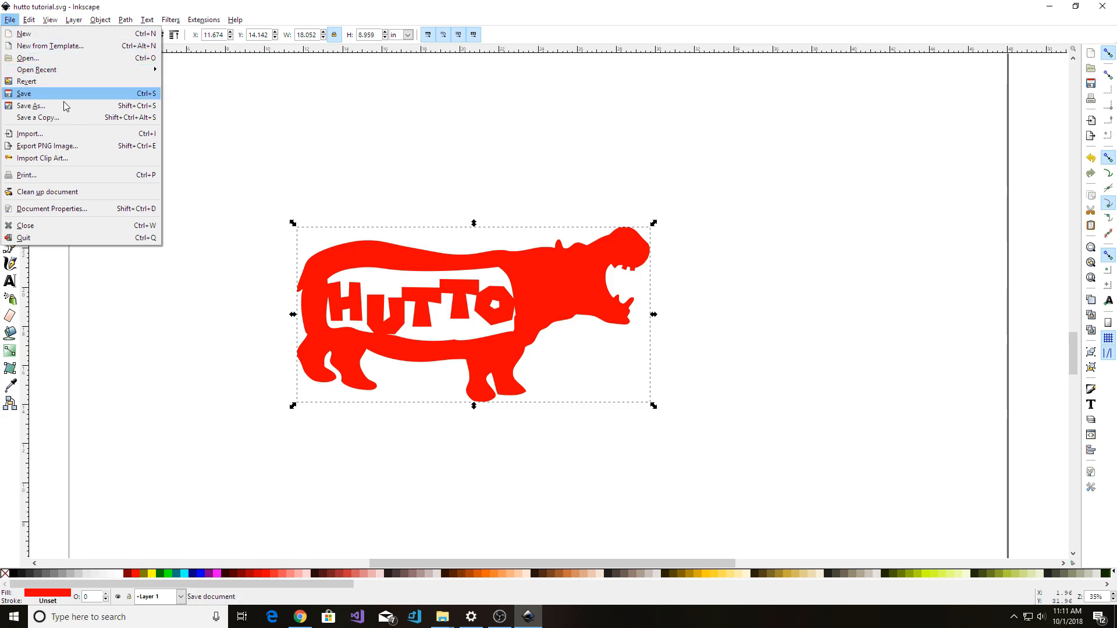
{"action": "left_click", "coordinate": [27, 97]}
Move the merged hippo closer to the page origin, to about X 10.84 in, Y 11.52 in.
{"action": "left_click_drag", "start_coordinate": [567, 288], "coordinate": [546, 341]}
{"action": "scroll", "coordinate": [545, 335], "scroll_direction": "down", "scroll_amount": 8}
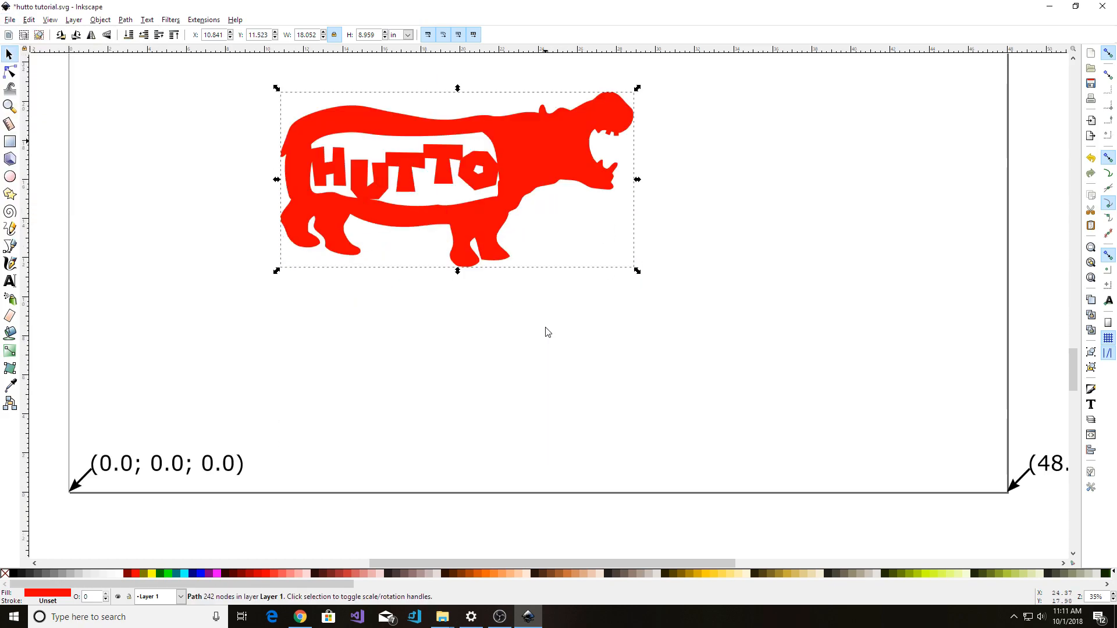
{"action": "scroll", "coordinate": [546, 328], "scroll_direction": "down", "scroll_amount": 2}
{"action": "scroll", "coordinate": [413, 303], "scroll_direction": "up", "scroll_amount": 1}
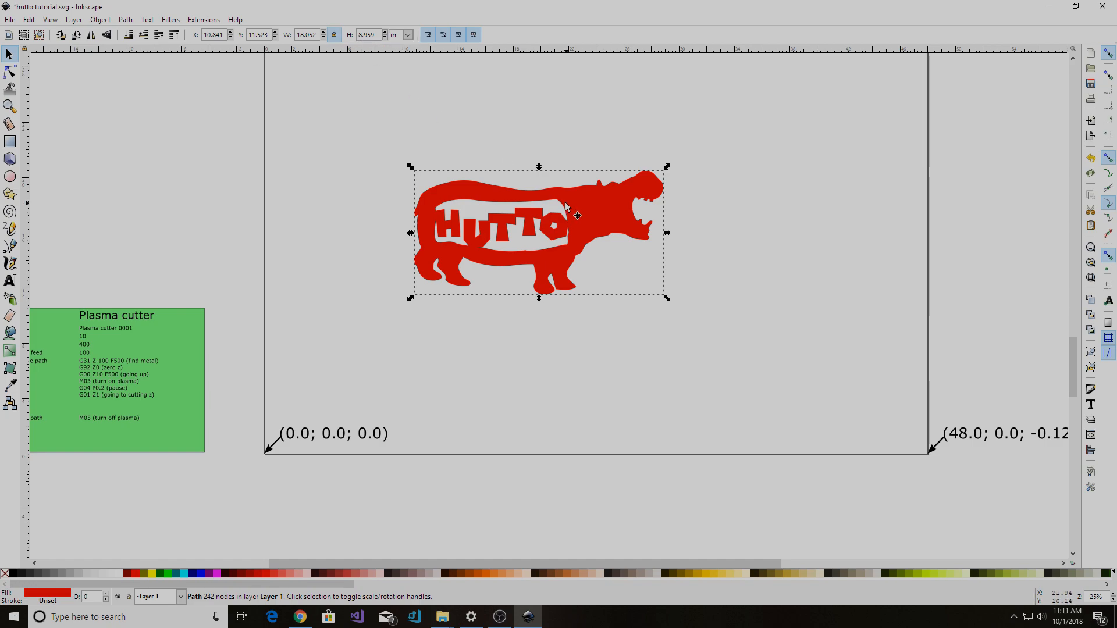
Set the merged hippo's width to 6 in with the width-height proportions locked.
{"action": "left_click", "coordinate": [370, 77]}
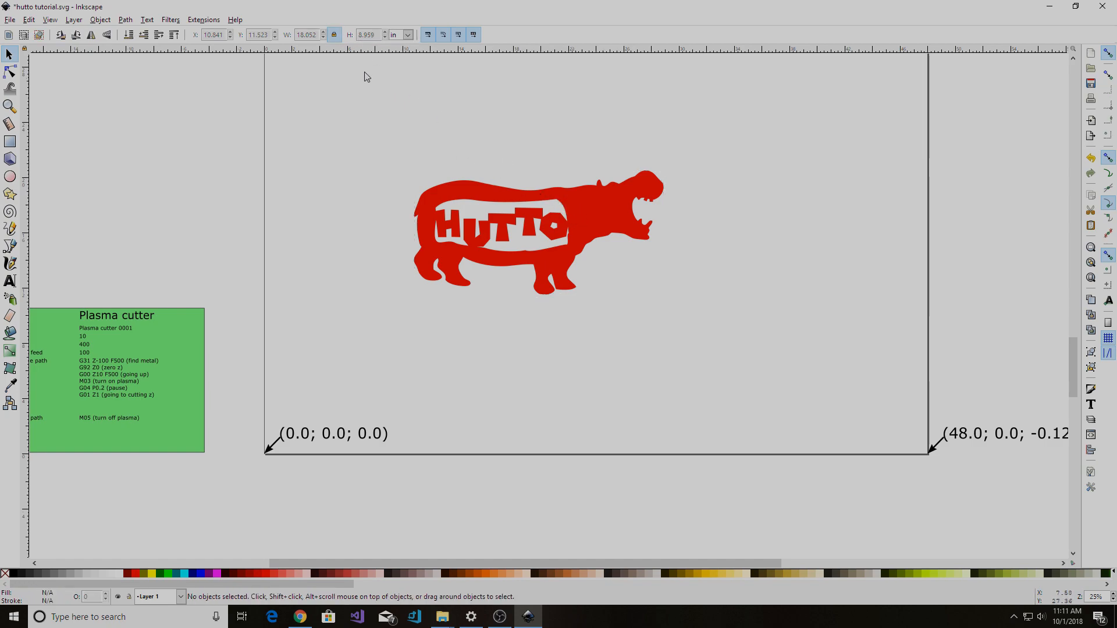
{"action": "left_click", "coordinate": [566, 214]}
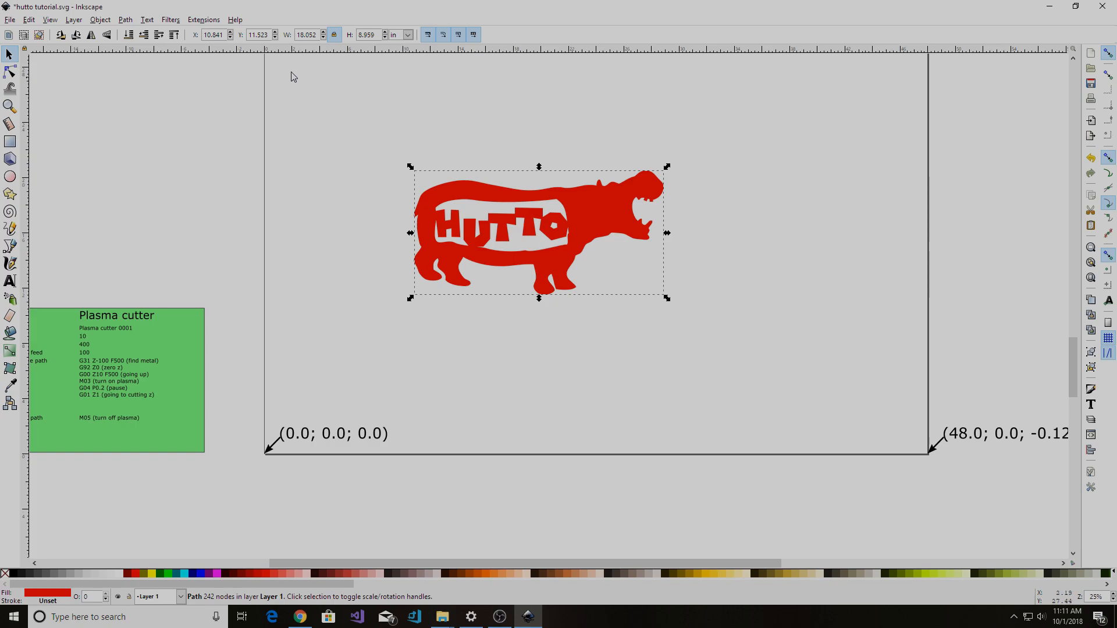
{"action": "double_click", "coordinate": [301, 35]}
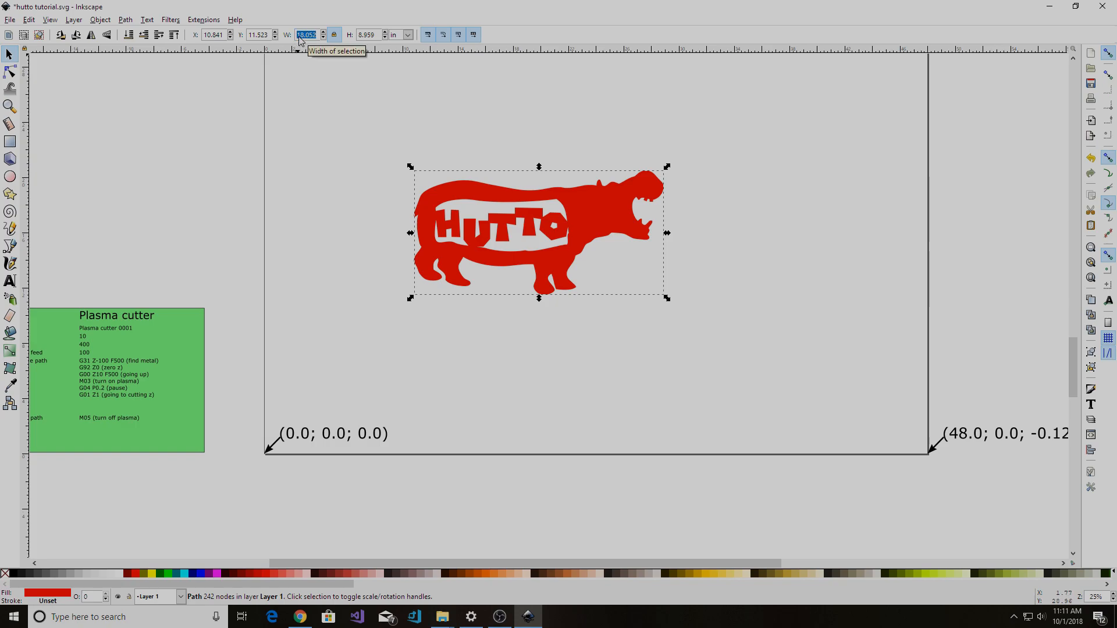
{"action": "type", "text": "6"}
{"action": "key", "text": "Return"}
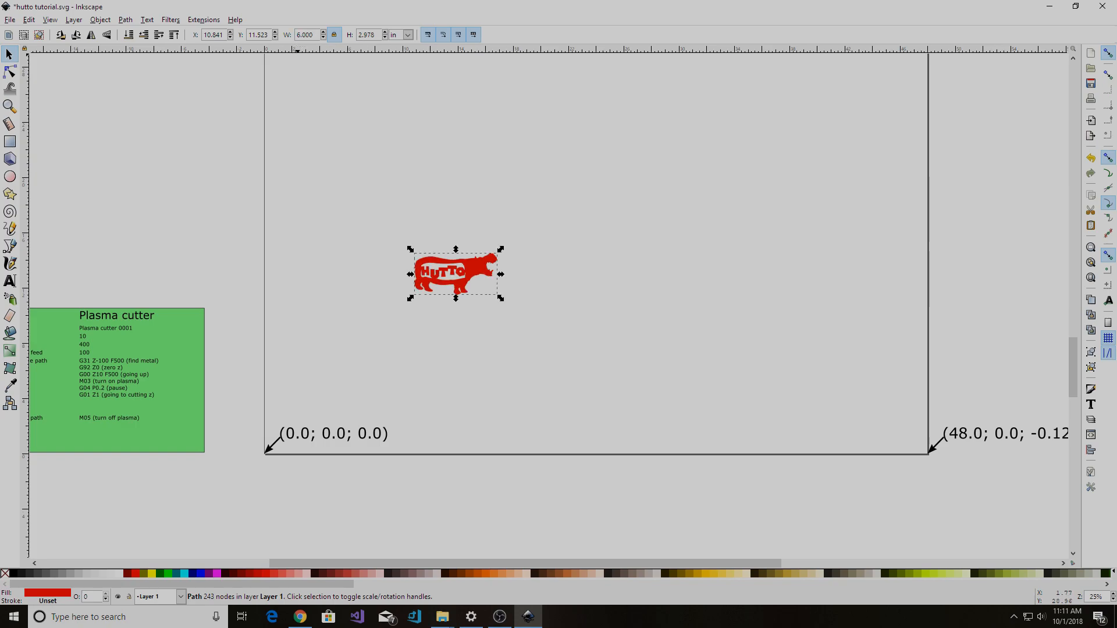
{"action": "left_click", "coordinate": [334, 36]}
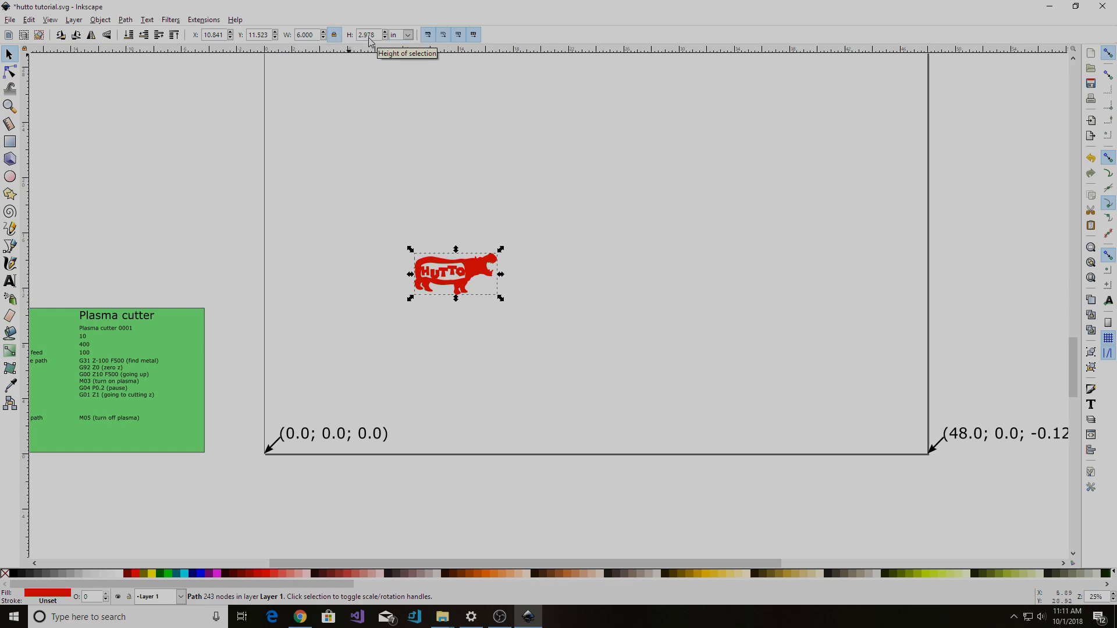
Move the hippo just above the page origin label, to about X 1.48 in, Y 3.57 in.
{"action": "left_click", "coordinate": [375, 179]}
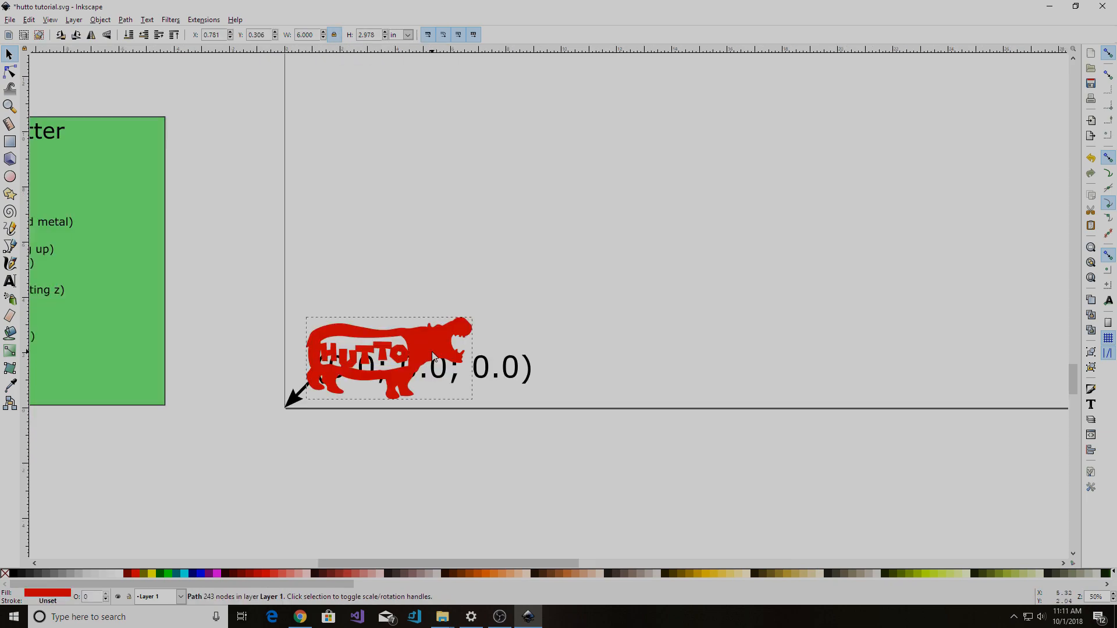
{"action": "left_click_drag", "start_coordinate": [432, 350], "coordinate": [453, 266]}
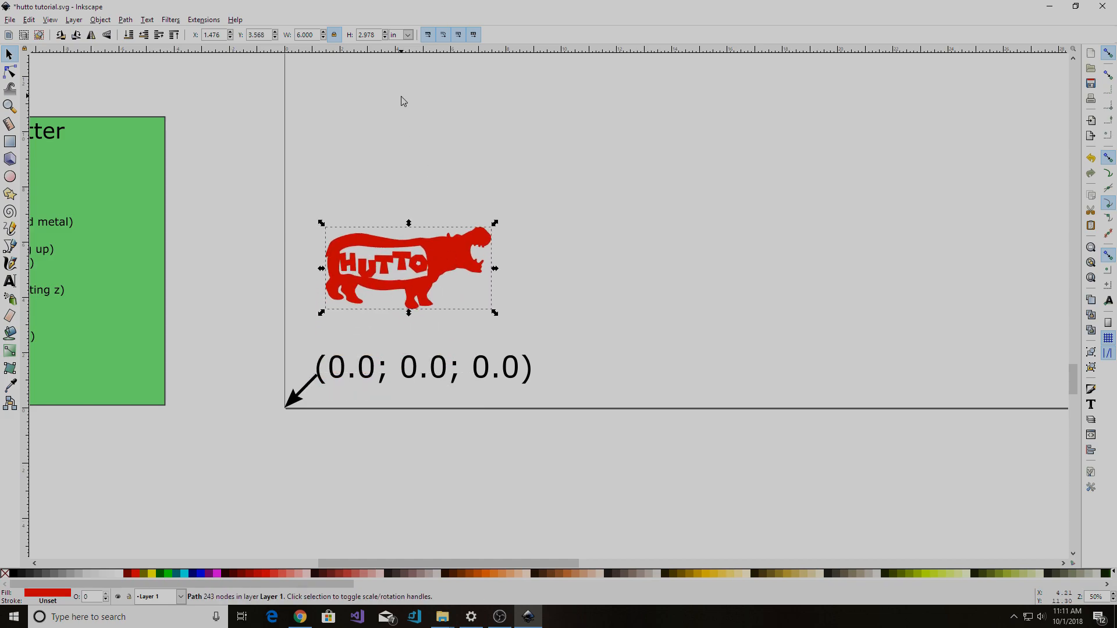
{"action": "scroll", "coordinate": [484, 255], "scroll_direction": "up", "scroll_amount": 2}
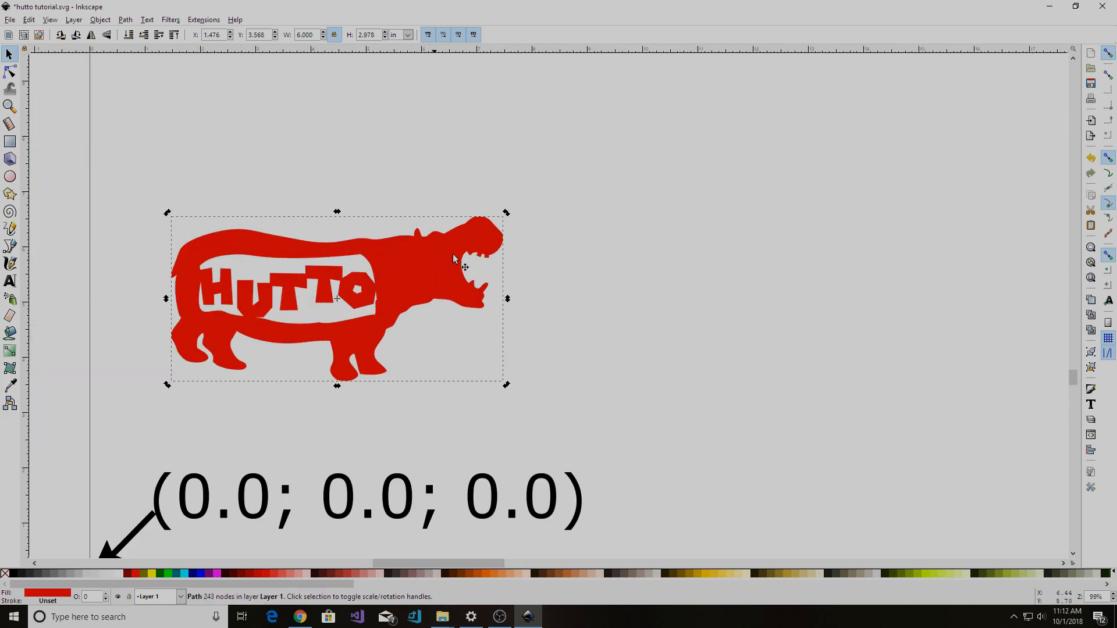
Set the hippo's height to 4 in with the proportions locked.
{"action": "left_click", "coordinate": [369, 35]}
{"action": "type", "text": "4"}
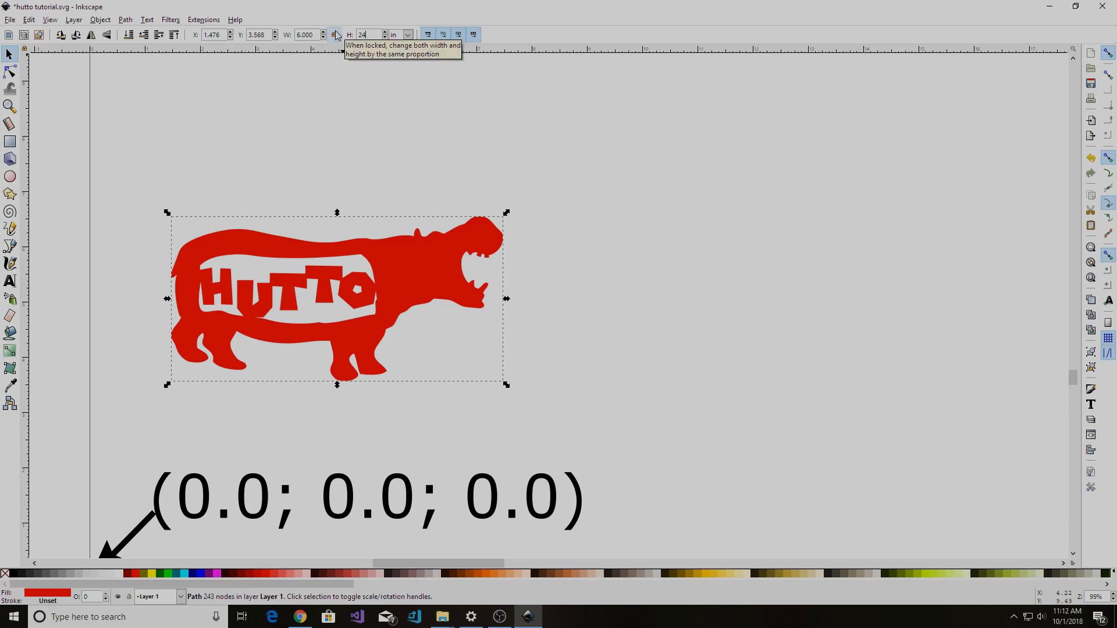
{"action": "key", "text": "BackSpace"}
{"action": "key", "text": "BackSpace"}
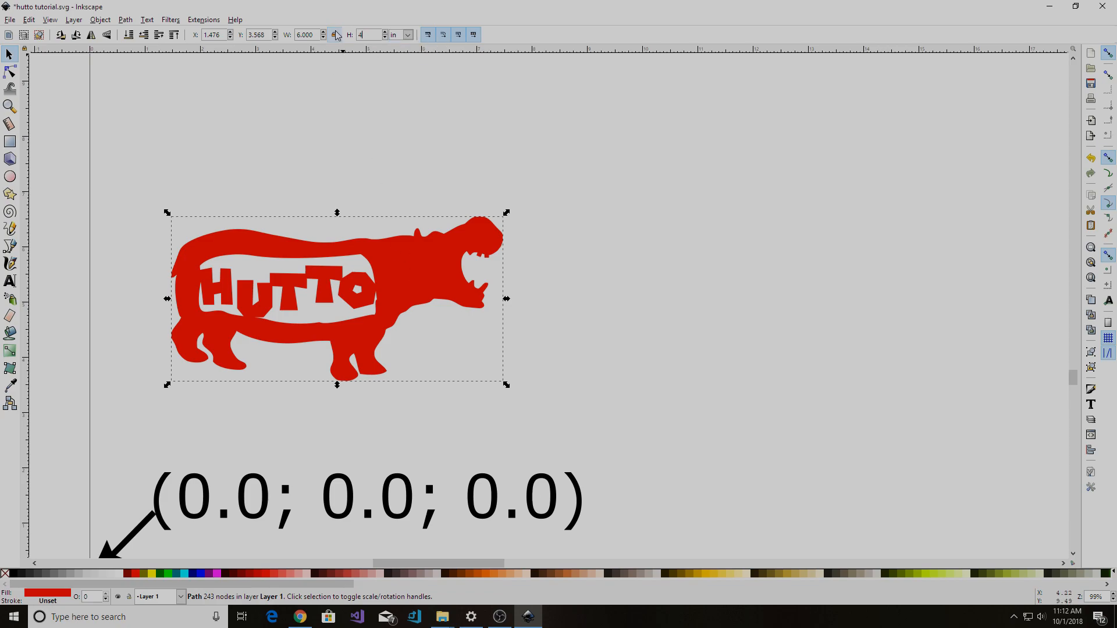
{"action": "type", "text": "4"}
{"action": "key", "text": "Return"}
{"action": "left_click", "coordinate": [767, 271]}
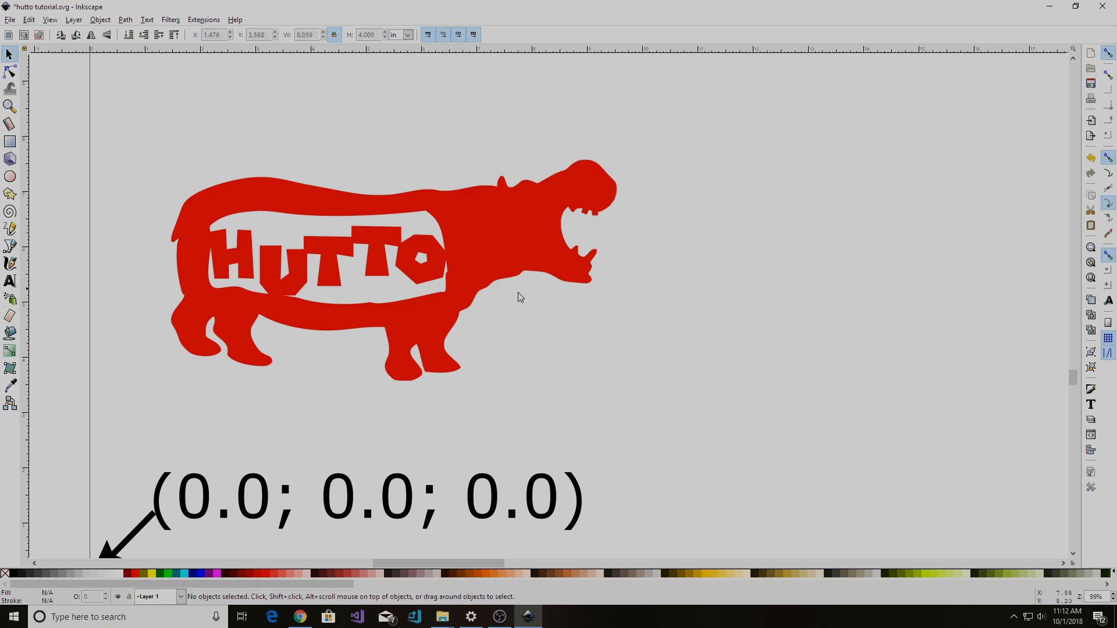
Place the hippo exactly at the page origin by setting its position to X 0, Y 0 in.
{"action": "scroll", "coordinate": [525, 297], "scroll_direction": "down", "scroll_amount": 2}
{"action": "left_click", "coordinate": [526, 219]}
{"action": "left_click_drag", "start_coordinate": [518, 206], "coordinate": [503, 275]}
{"action": "double_click", "coordinate": [216, 36]}
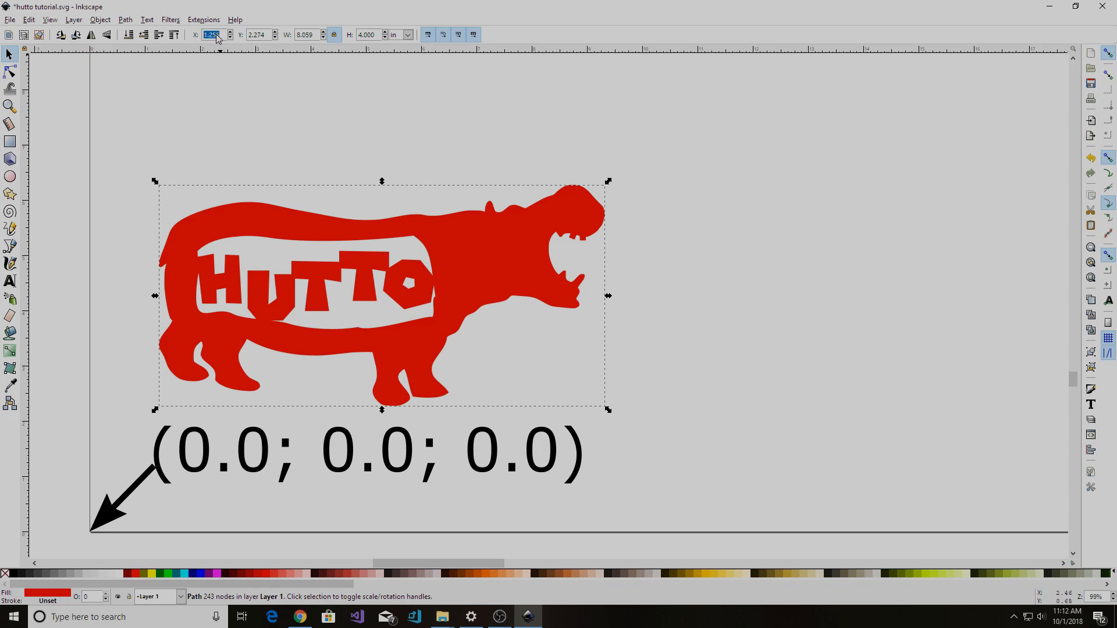
{"action": "type", "text": "0"}
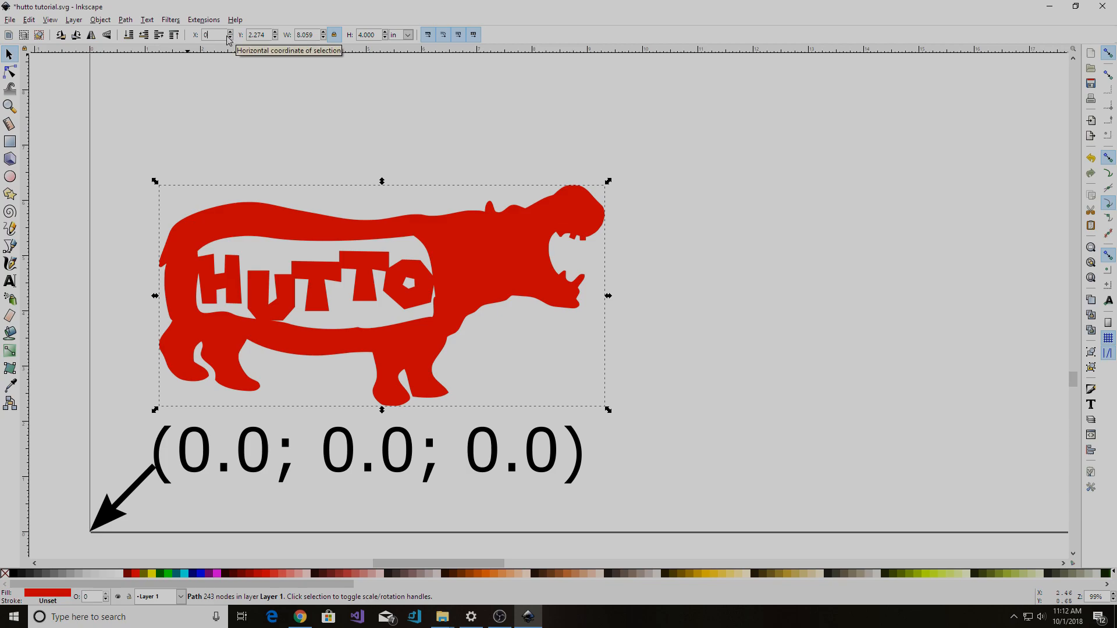
{"action": "key", "text": "Return"}
{"action": "left_click", "coordinate": [248, 36]}
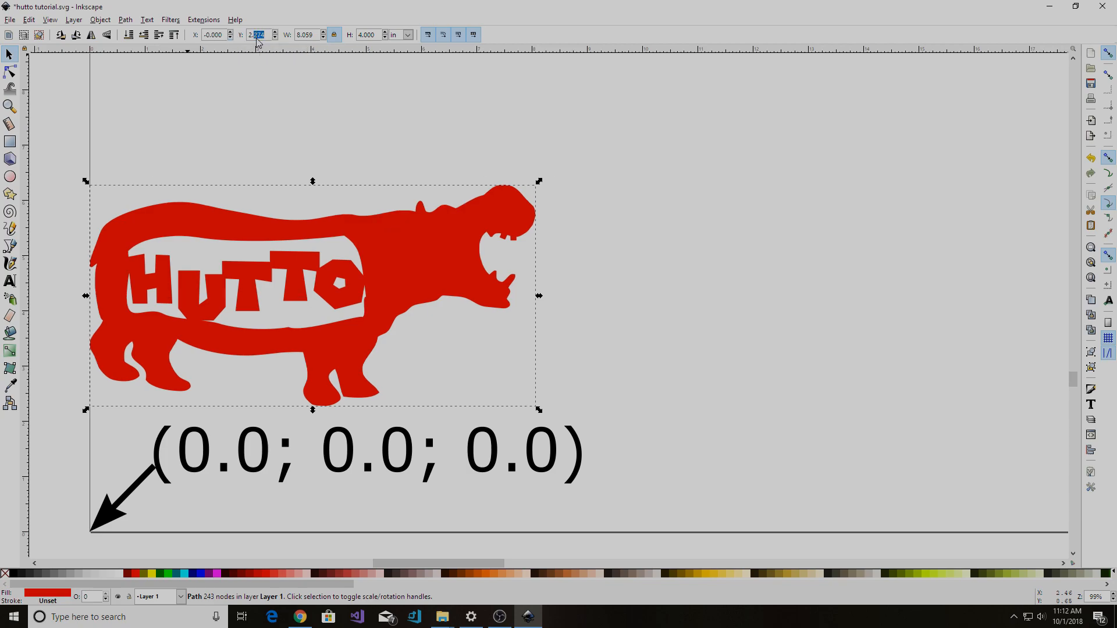
{"action": "type", "text": "0"}
{"action": "key", "text": "Return"}
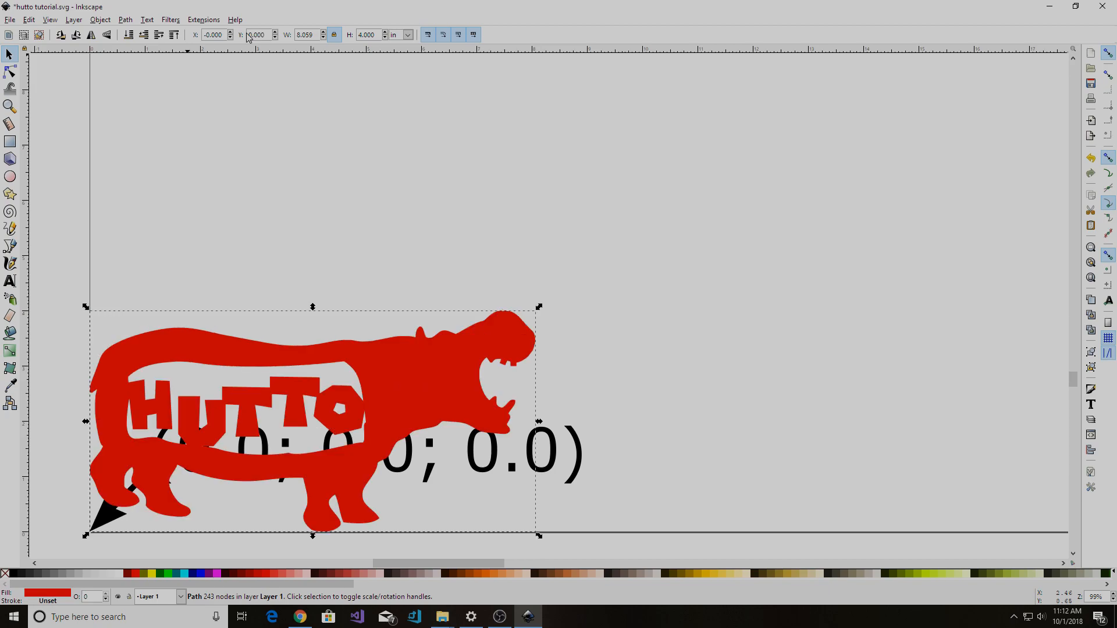
Open the preferences of the Gcodetools Path to Gcode extension for the selected hippo.
{"action": "scroll", "coordinate": [365, 260], "scroll_direction": "down", "scroll_amount": 4}
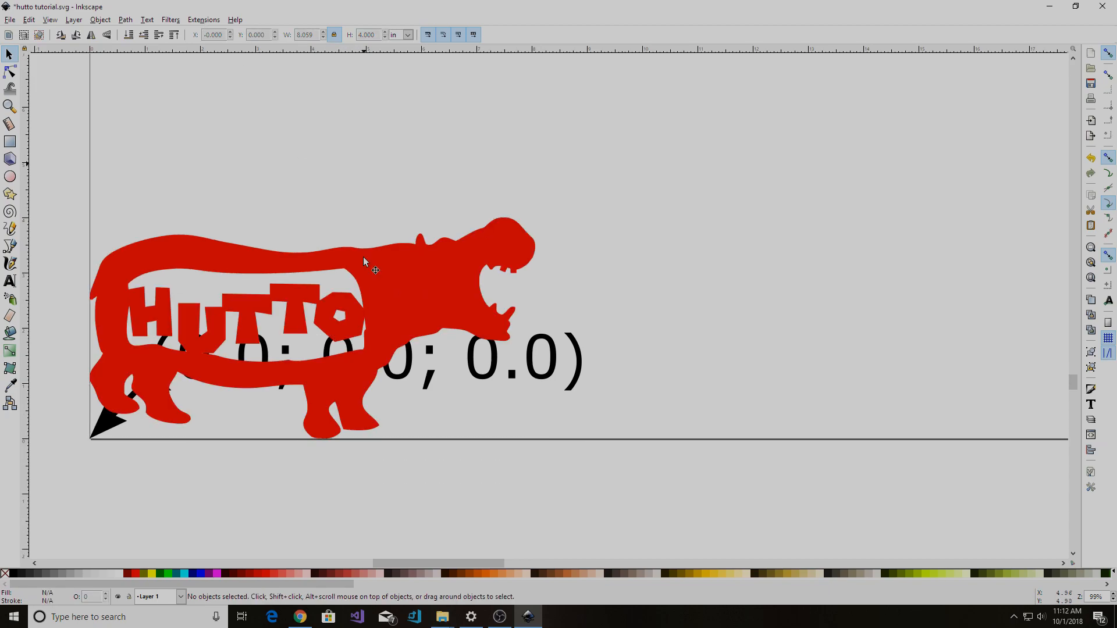
{"action": "left_click_drag", "start_coordinate": [160, 157], "coordinate": [358, 134]}
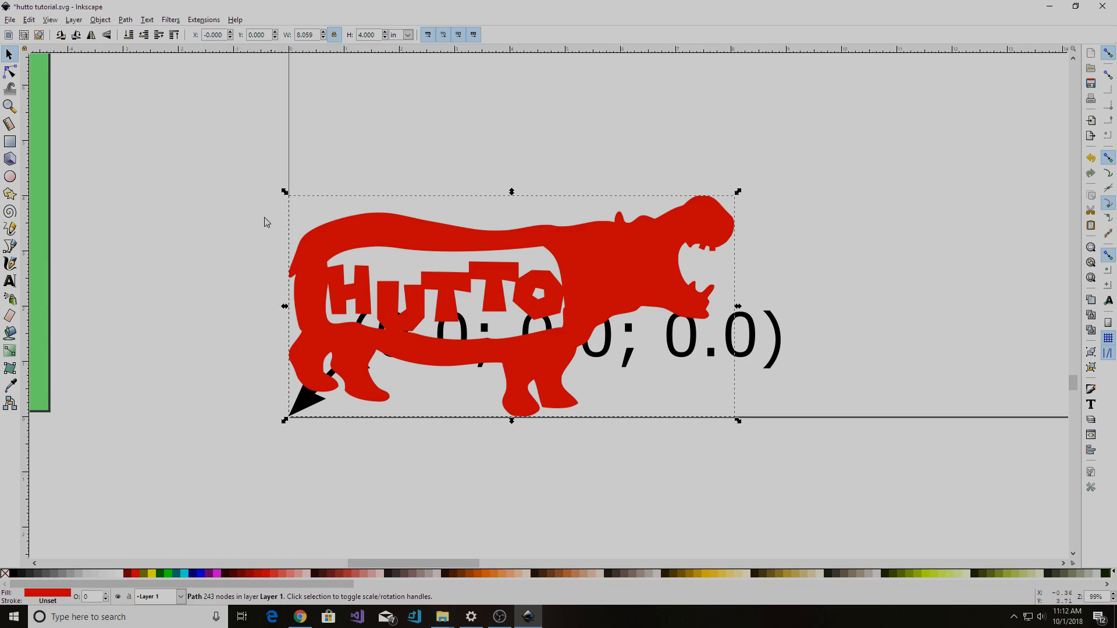
{"action": "left_click", "coordinate": [196, 21]}
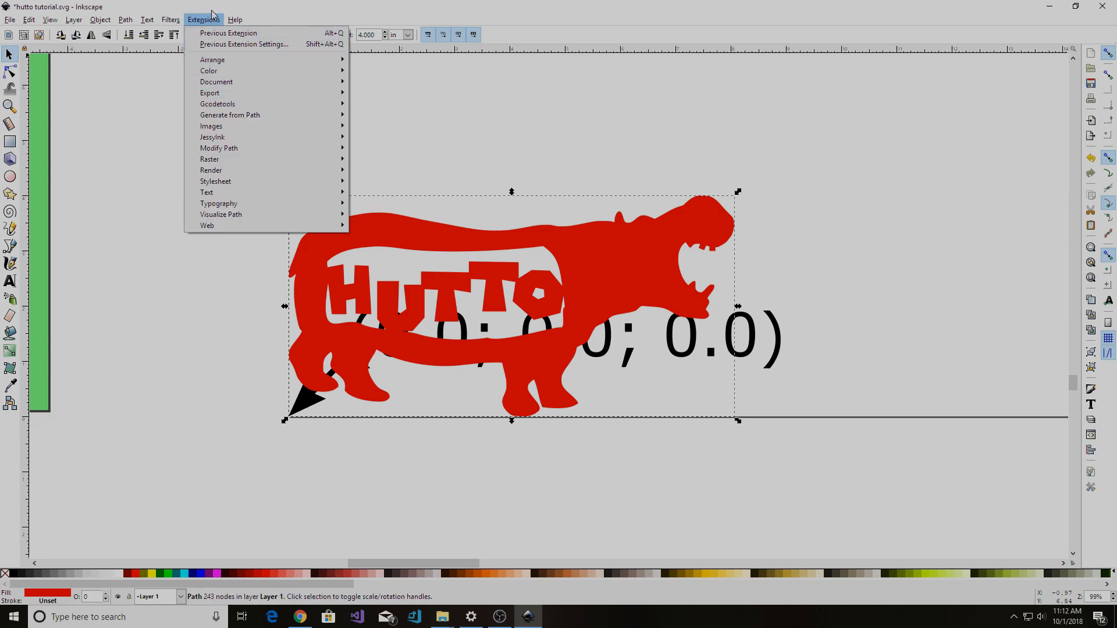
{"action": "mouse_move", "coordinate": [221, 107]}
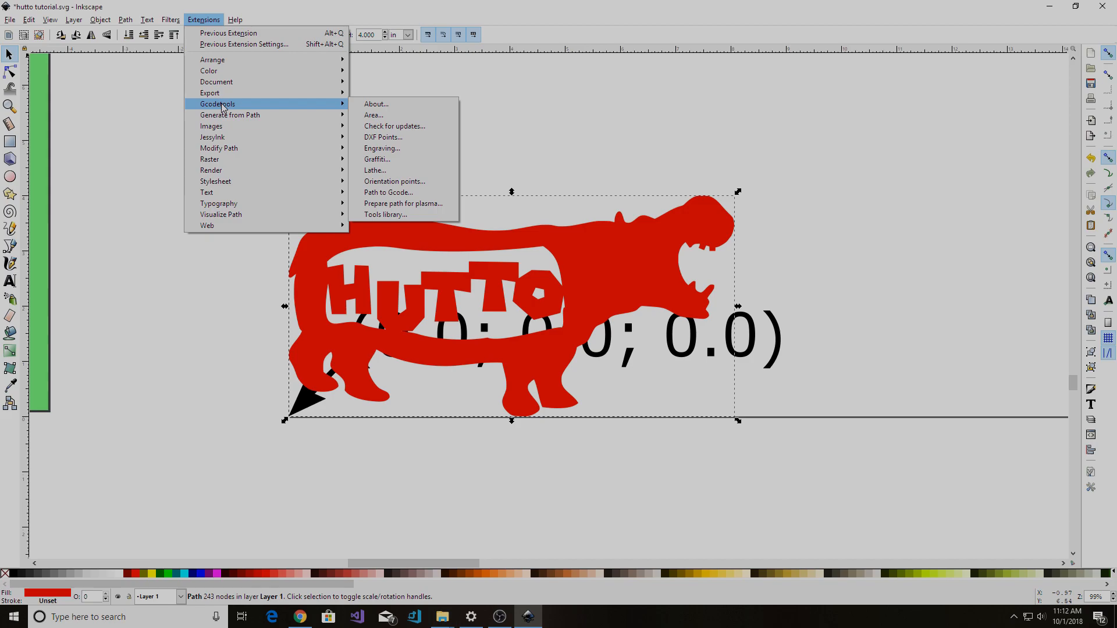
{"action": "left_click", "coordinate": [384, 194]}
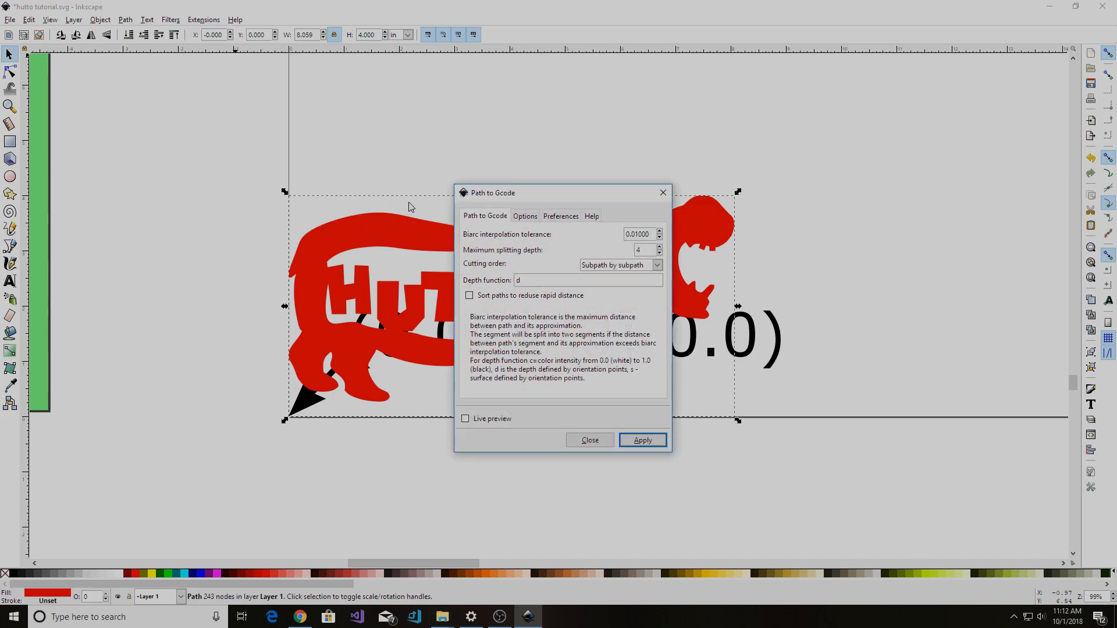
{"action": "left_click", "coordinate": [564, 217]}
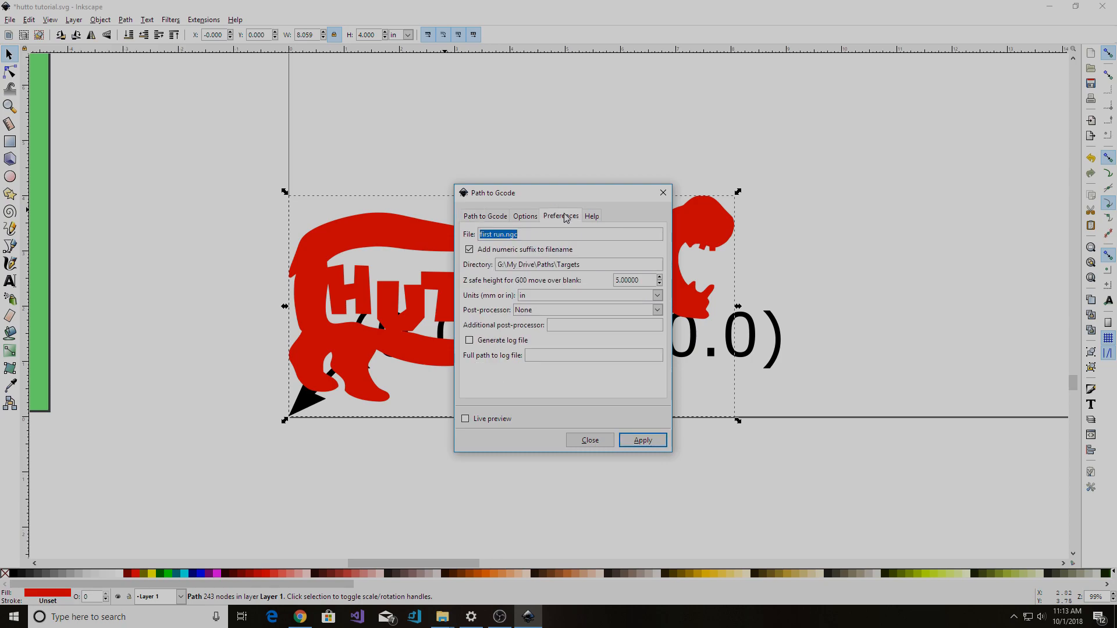
Copy the Tutorial folder's path from File Explorer and set the G-code output directory in Inkscape to G:\My Drive\GoFab CNC\Tutorial.
{"action": "triple_click", "coordinate": [589, 260]}
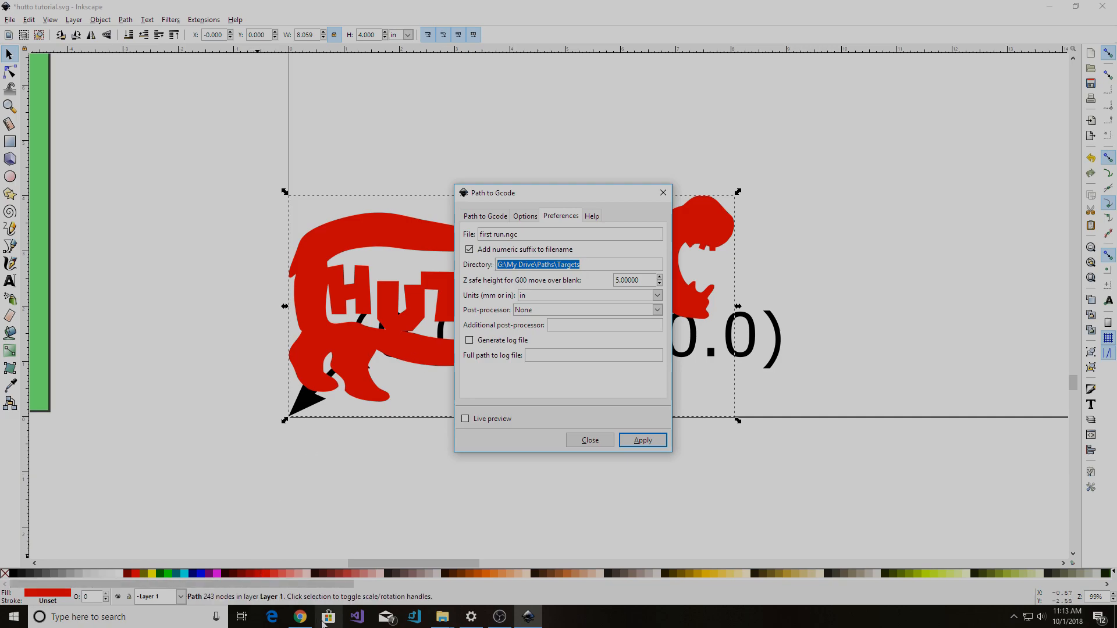
{"action": "left_click", "coordinate": [453, 620]}
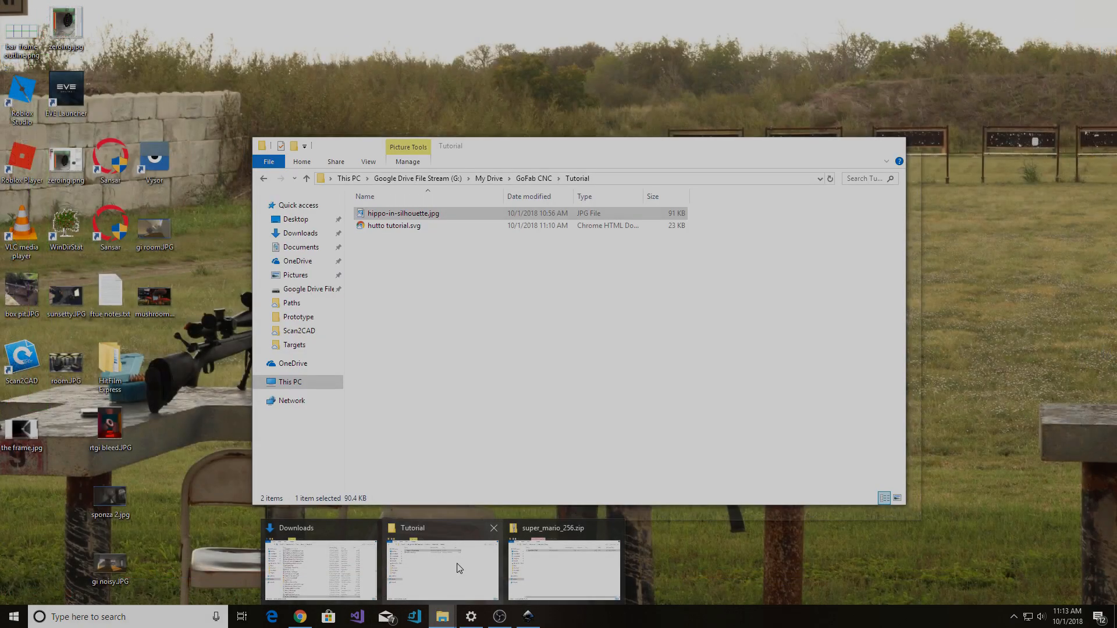
{"action": "left_click", "coordinate": [442, 552]}
{"action": "left_click", "coordinate": [614, 177]}
{"action": "key", "text": "ctrl+c"}
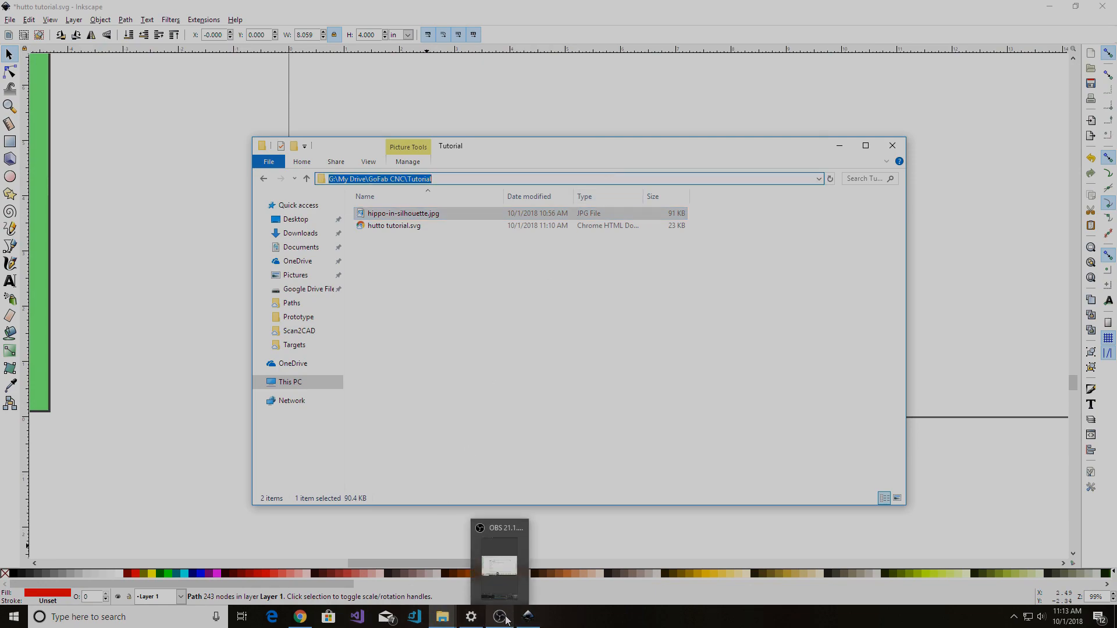
{"action": "mouse_move", "coordinate": [442, 619]}
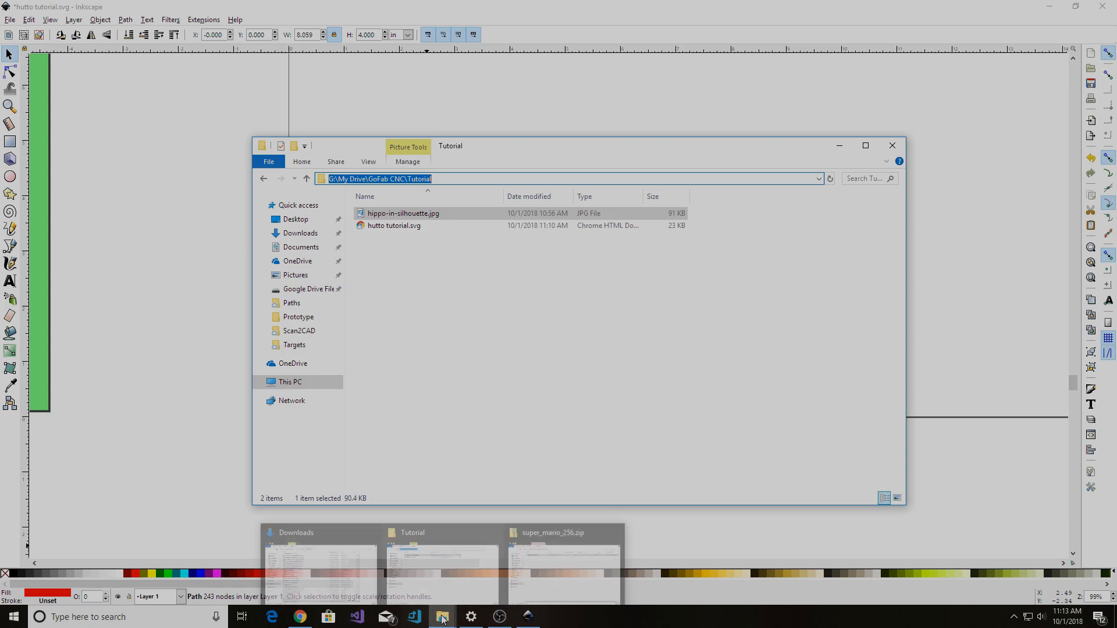
{"action": "left_click", "coordinate": [528, 617]}
{"action": "triple_click", "coordinate": [589, 266]}
{"action": "key", "text": "ctrl+v"}
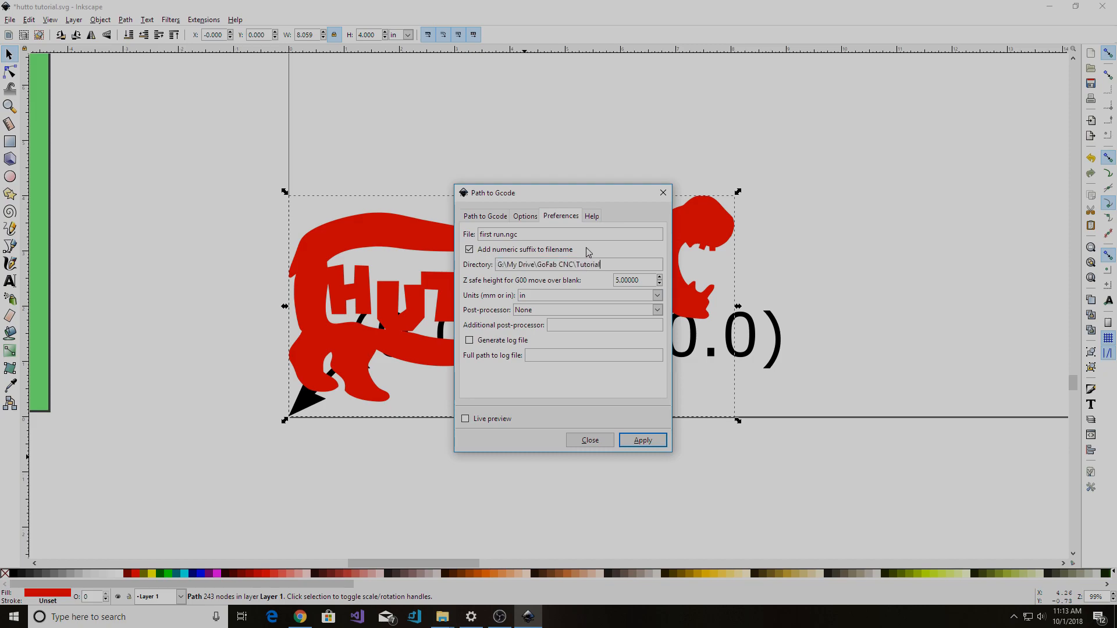
Clear the output file name first run.ngc and generate the hippo's G-code with Path to Gcode.
{"action": "triple_click", "coordinate": [569, 233]}
{"action": "key", "text": "BackSpace"}
{"action": "left_click", "coordinate": [533, 216]}
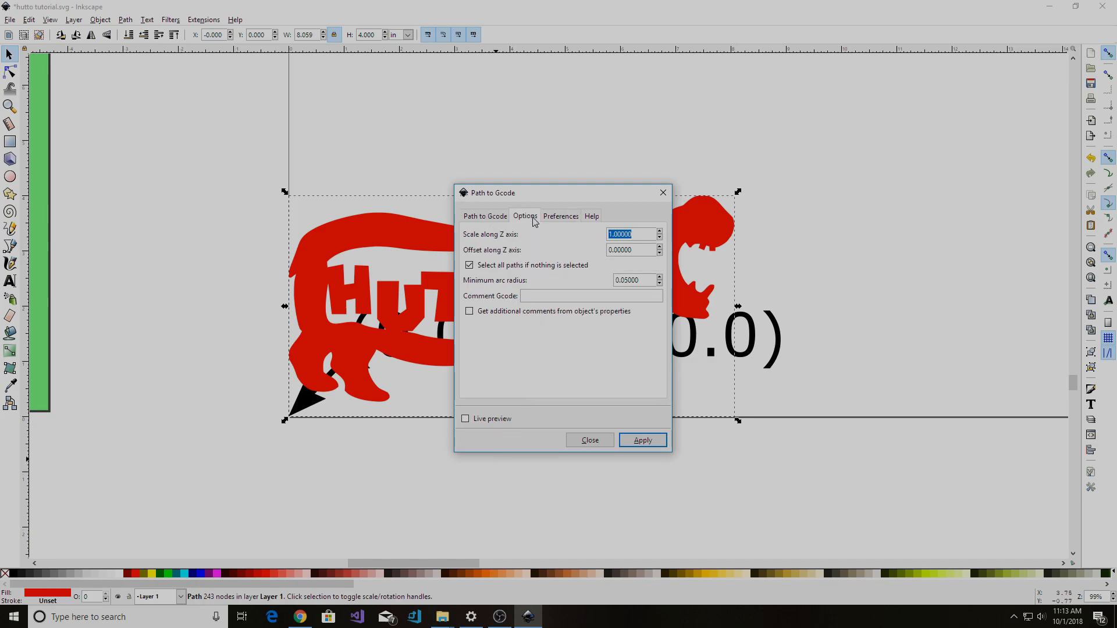
{"action": "left_click", "coordinate": [499, 217]}
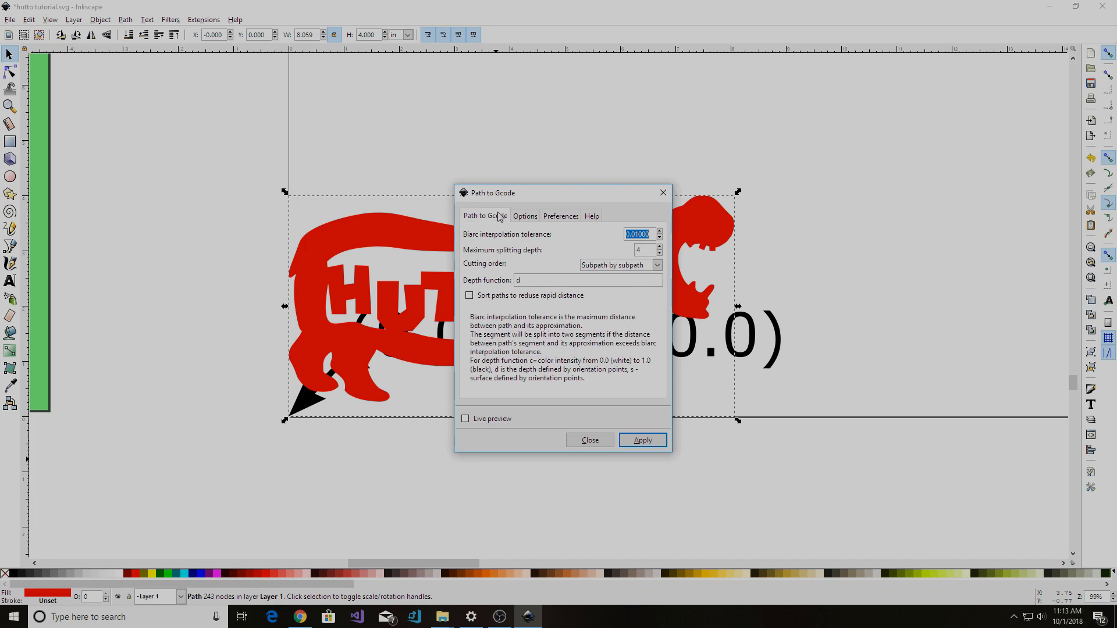
{"action": "left_click", "coordinate": [637, 234]}
{"action": "left_click", "coordinate": [642, 440]}
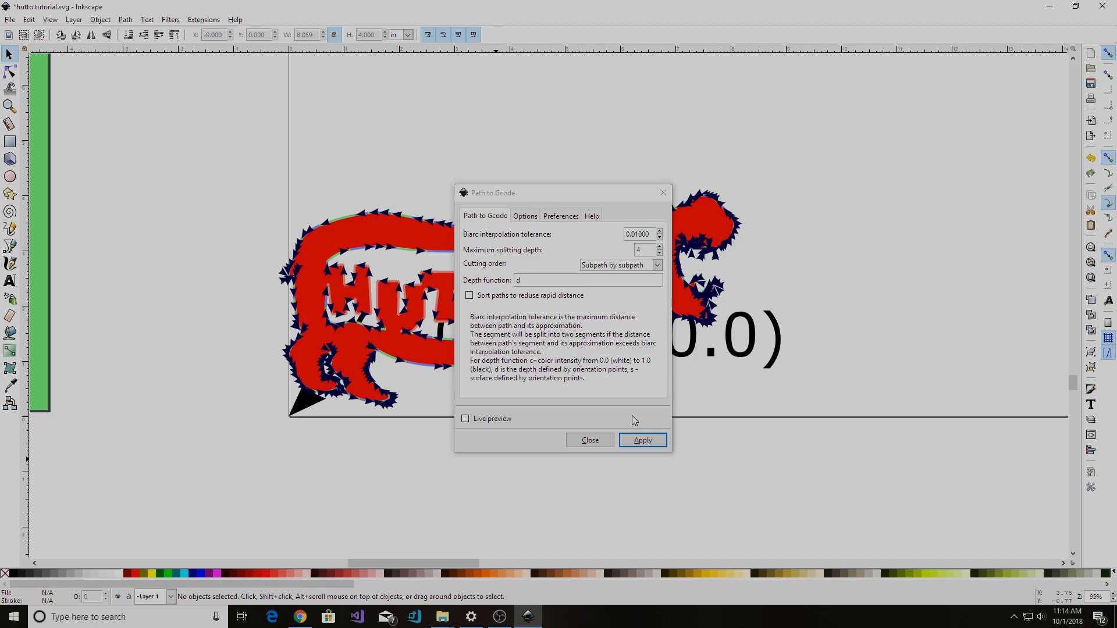
{"action": "left_click", "coordinate": [590, 440]}
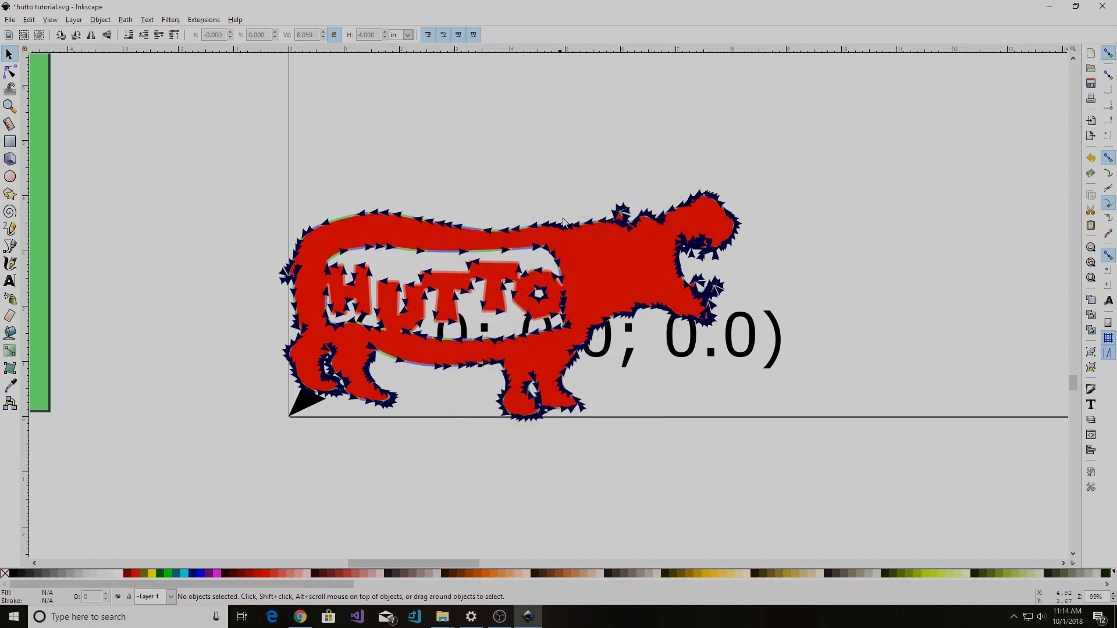
Delete the generated toolpath arrow group over the hippo and save the document.
{"action": "left_click", "coordinate": [627, 219]}
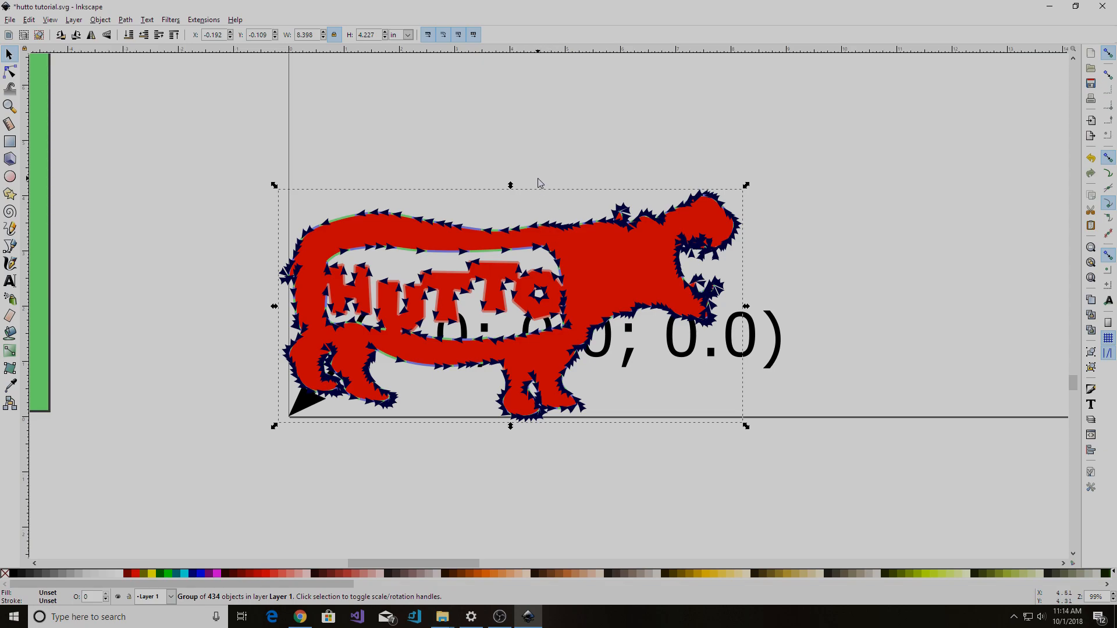
{"action": "left_click", "coordinate": [235, 289]}
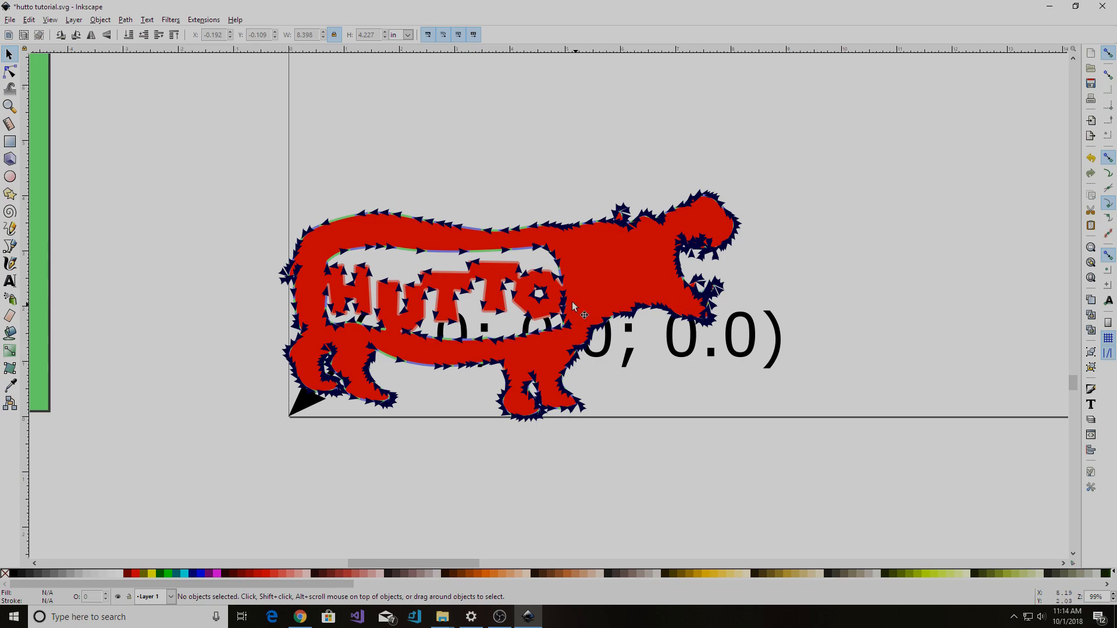
{"action": "left_click", "coordinate": [567, 239]}
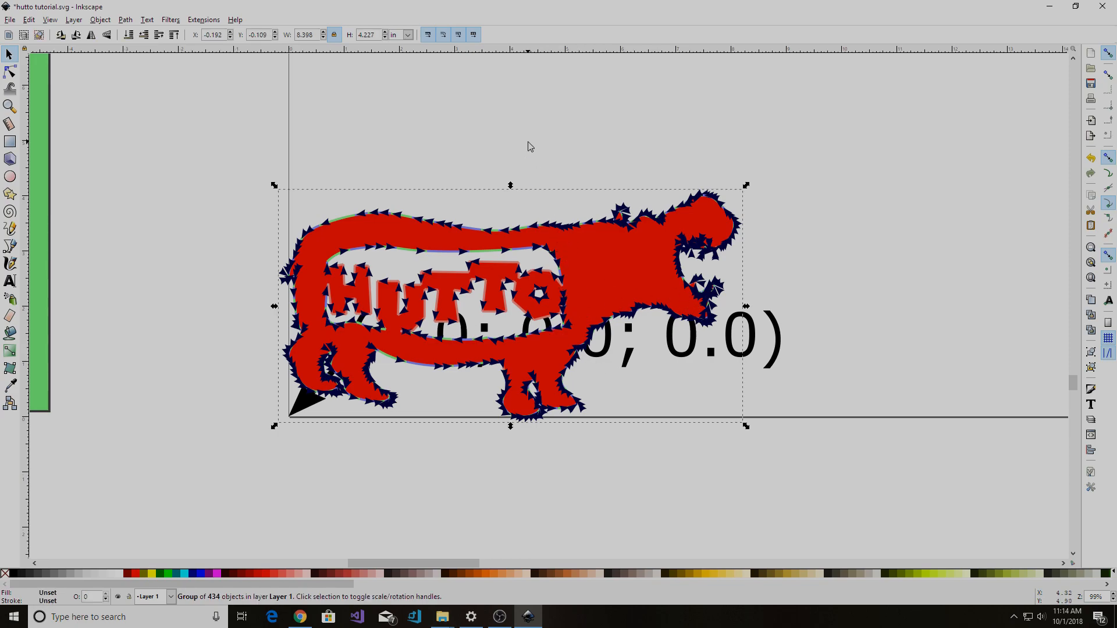
{"action": "key", "text": "Escape"}
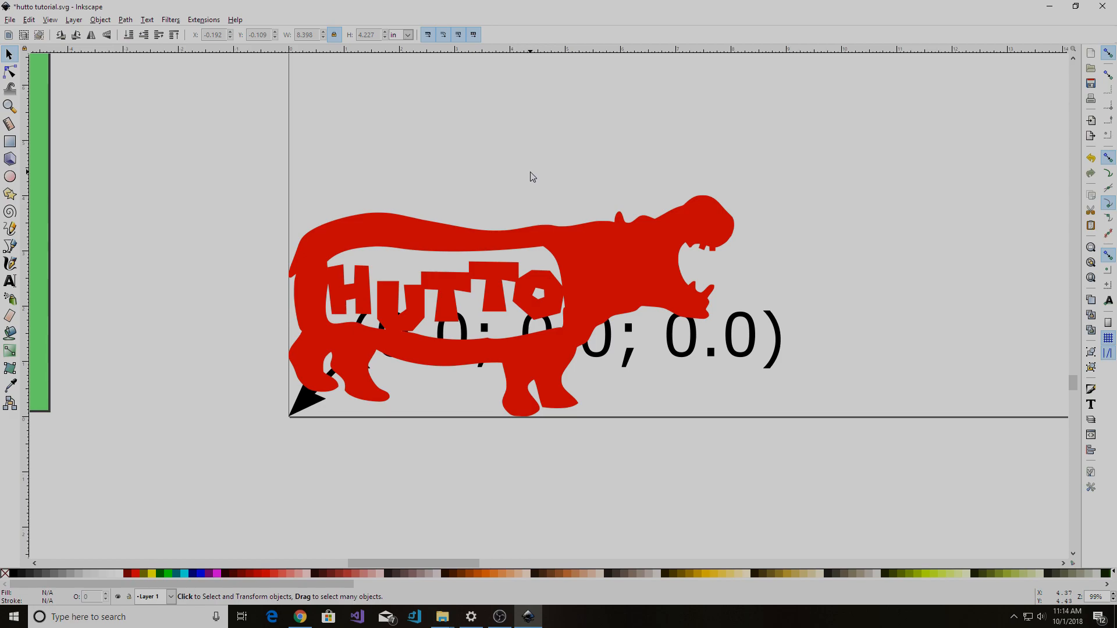
{"action": "key", "text": "ctrl+s"}
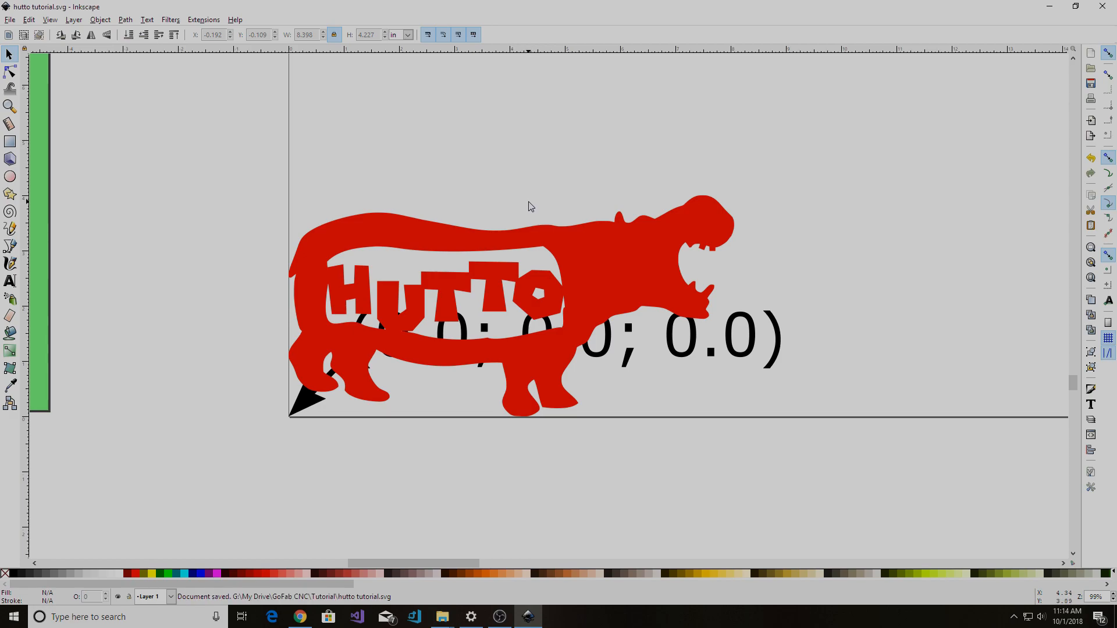
Switch to the Tutorial folder in File Explorer and check the generated file tutorial_0001.ngc.
{"action": "key", "text": "alt+Tab"}
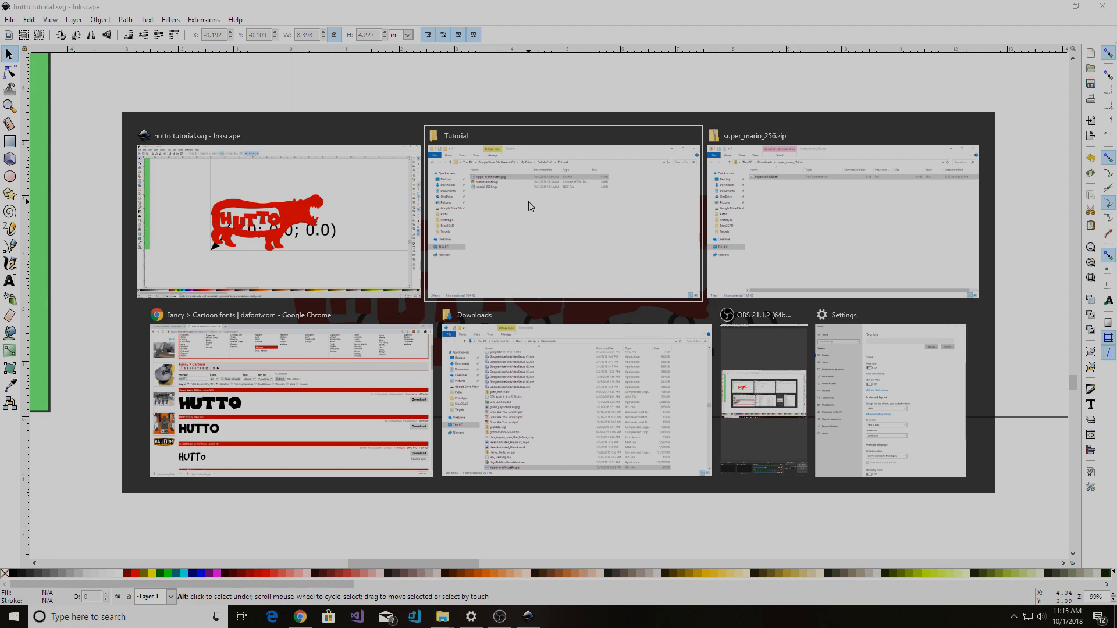
{"action": "left_click", "coordinate": [525, 220]}
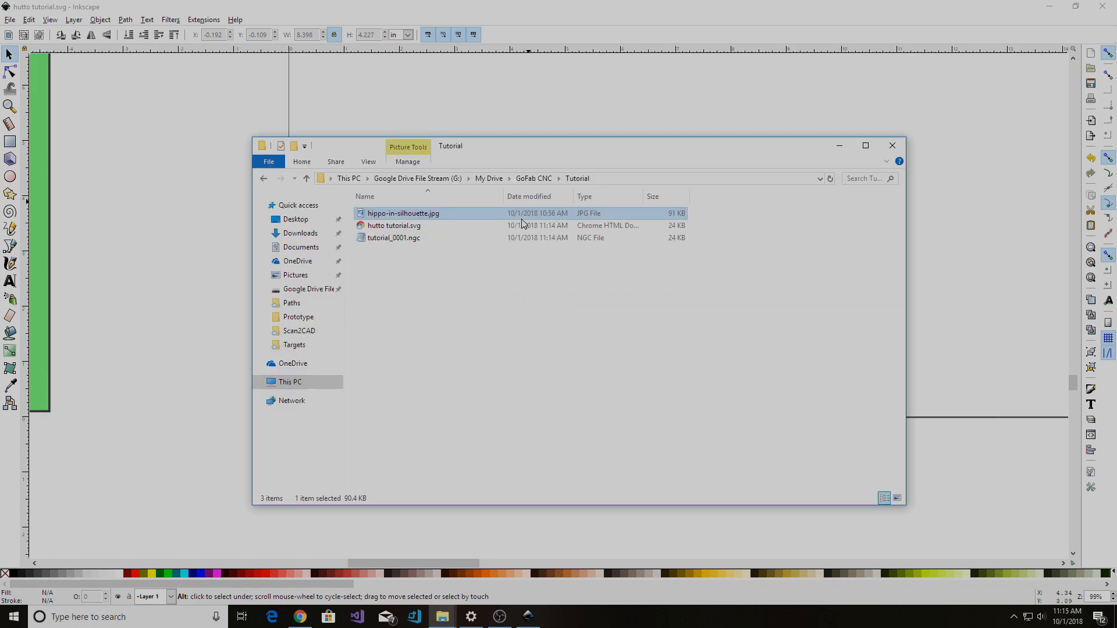
{"action": "left_click", "coordinate": [382, 243]}
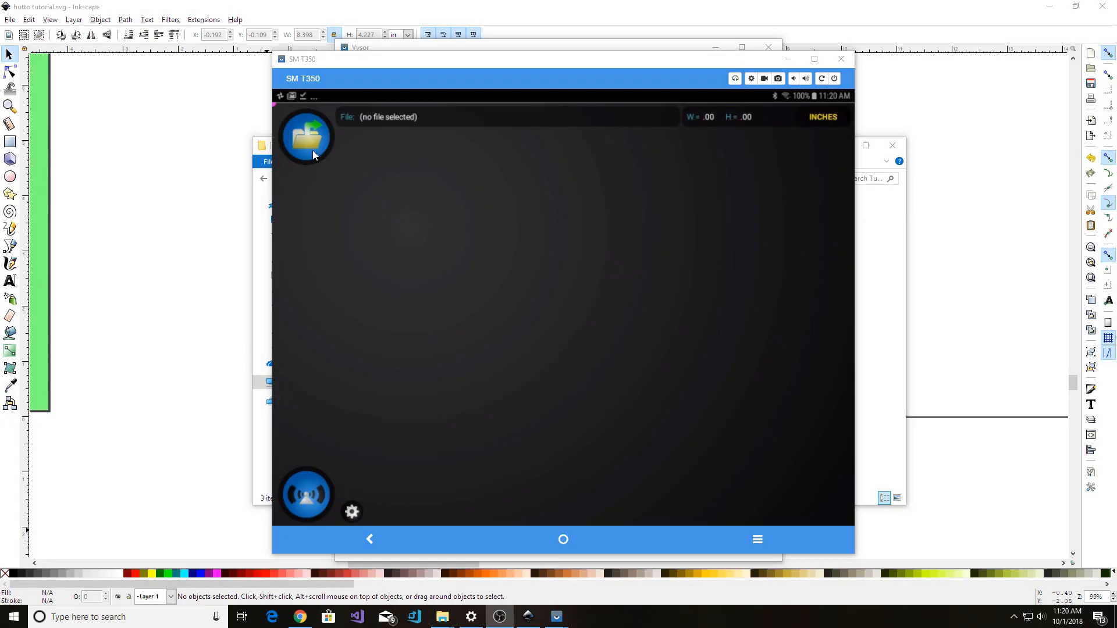
Switch to the Go Fab CNC app on the mirrored SM T350 tablet and load tutorial_0001.ngc.
{"action": "left_click", "coordinate": [302, 134]}
{"action": "left_click", "coordinate": [306, 140]}
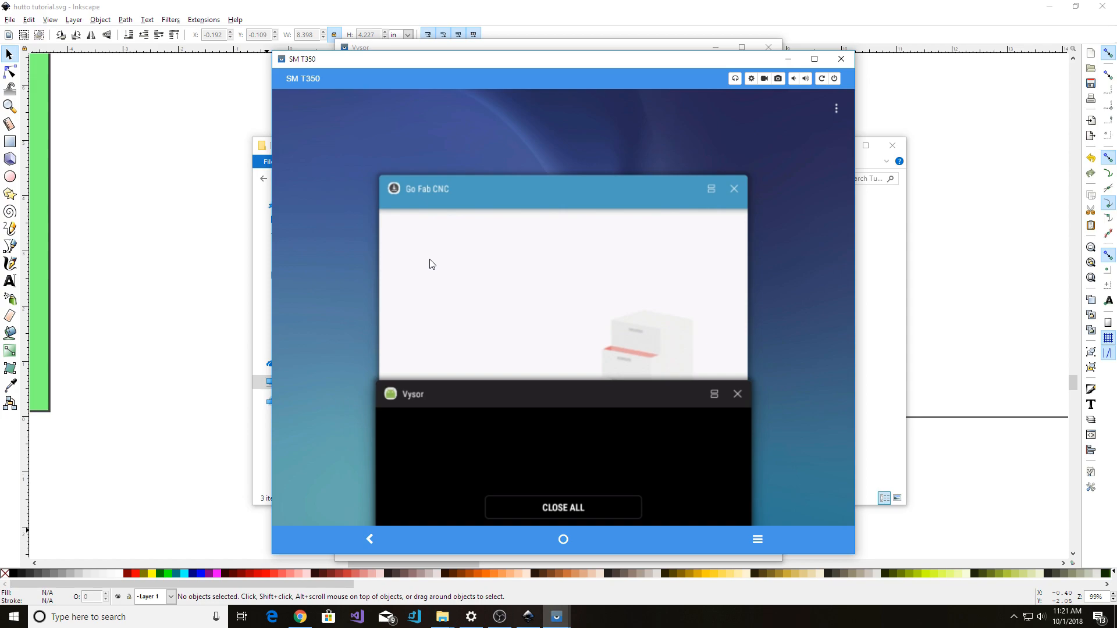
{"action": "left_click", "coordinate": [432, 264]}
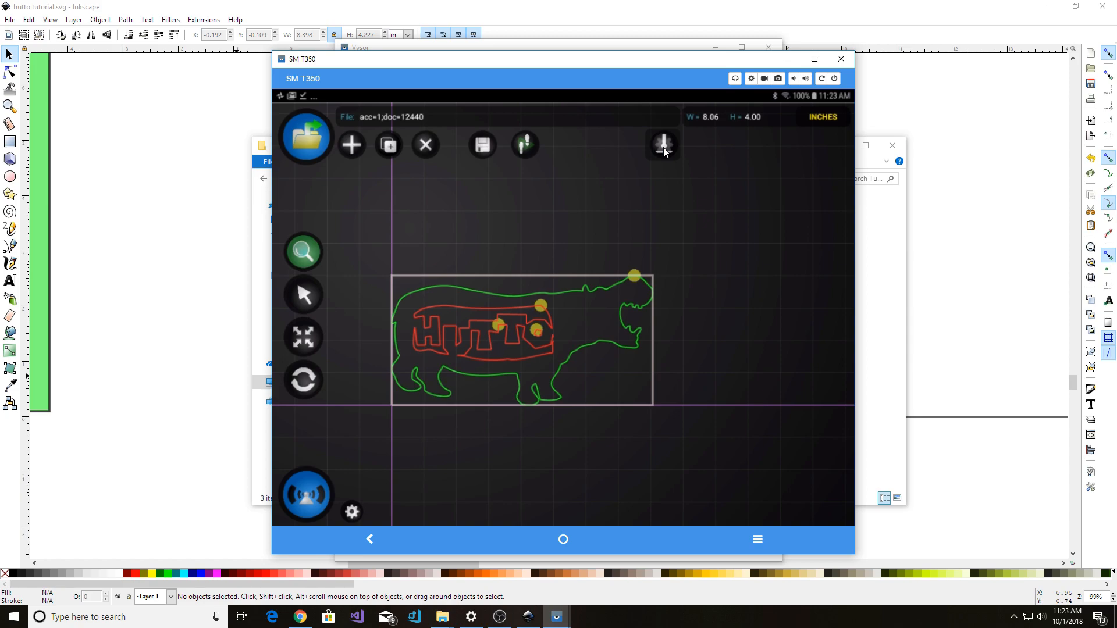
Enable pierce points, offsets with a kerf size of 1.5 and optimized cut order in the cut styles.
{"action": "left_click", "coordinate": [661, 147]}
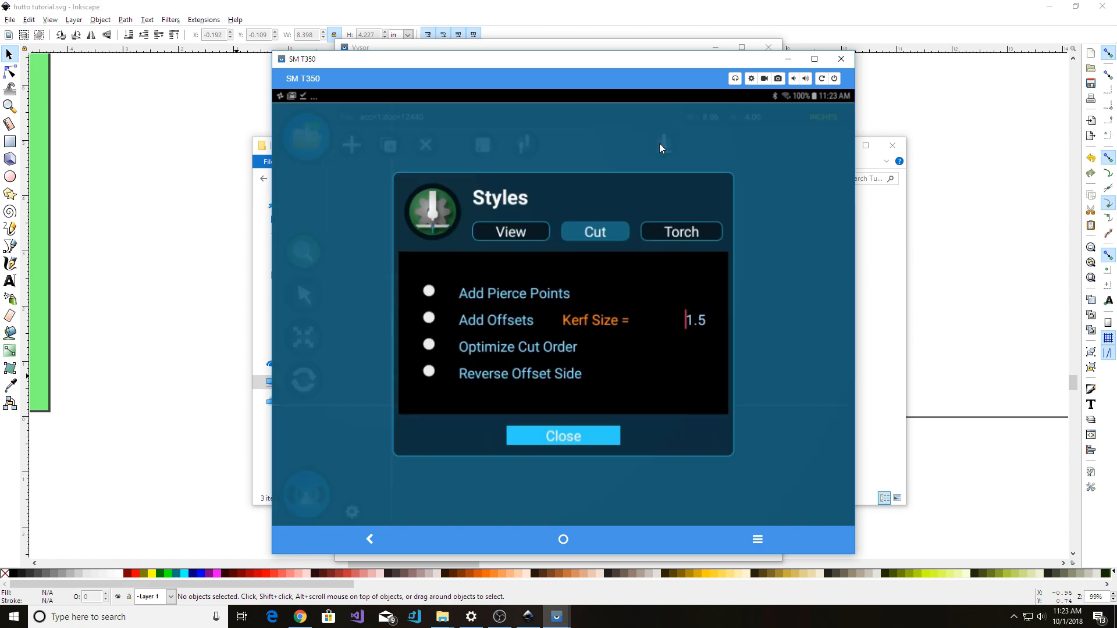
{"action": "left_click", "coordinate": [430, 292]}
{"action": "left_click", "coordinate": [431, 319]}
{"action": "left_click", "coordinate": [703, 323]}
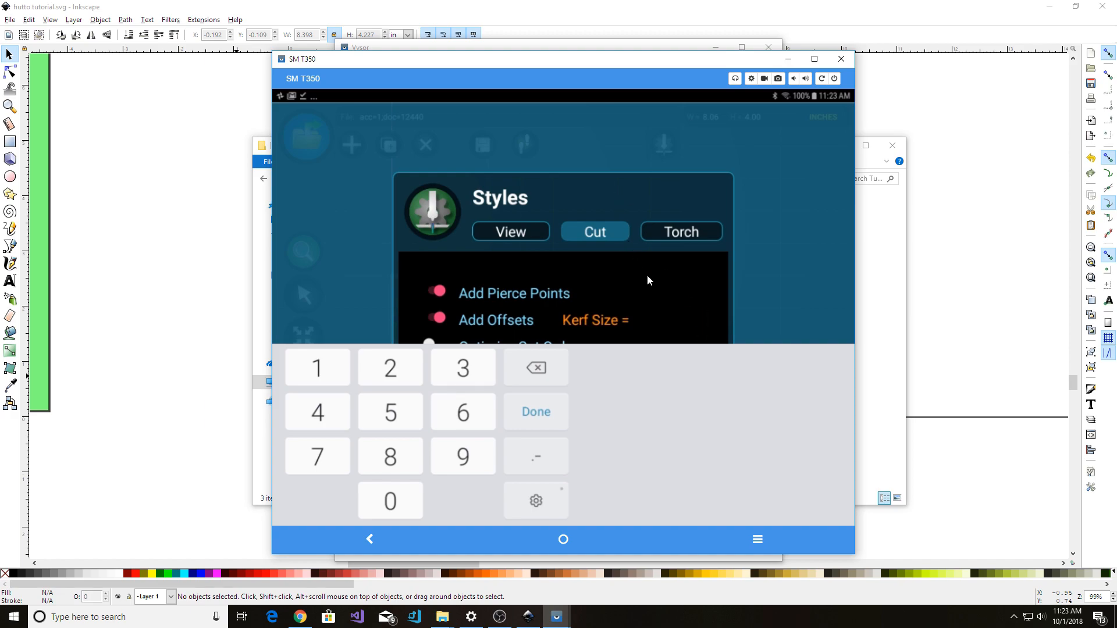
{"action": "type", "text": "1.5"}
{"action": "left_click", "coordinate": [535, 416]}
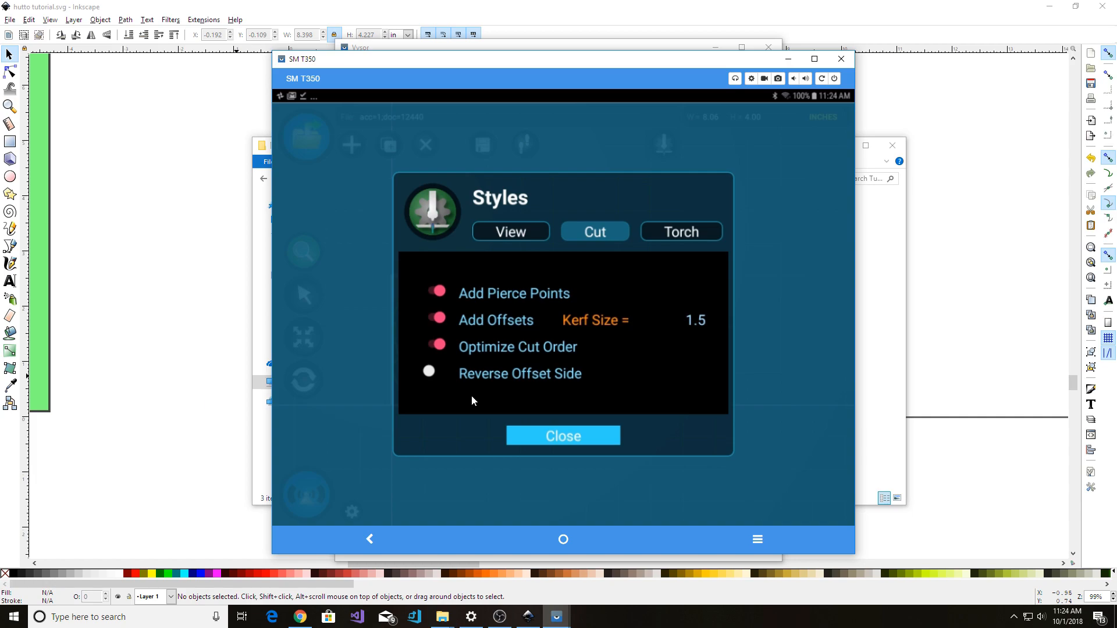
{"action": "left_click", "coordinate": [567, 442]}
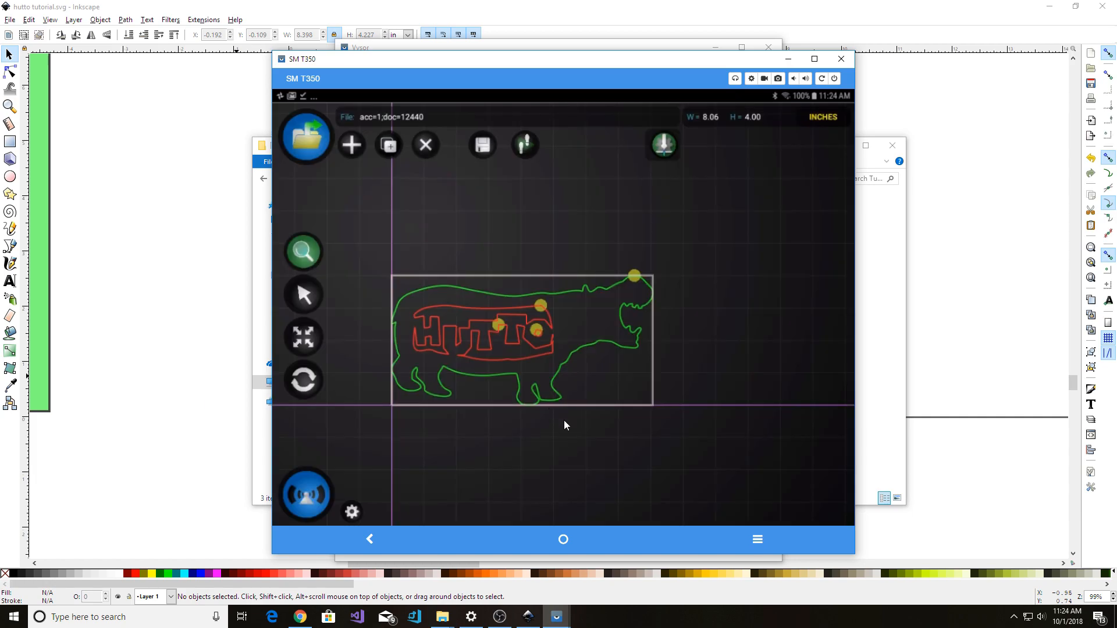
{"action": "left_click", "coordinate": [545, 381]}
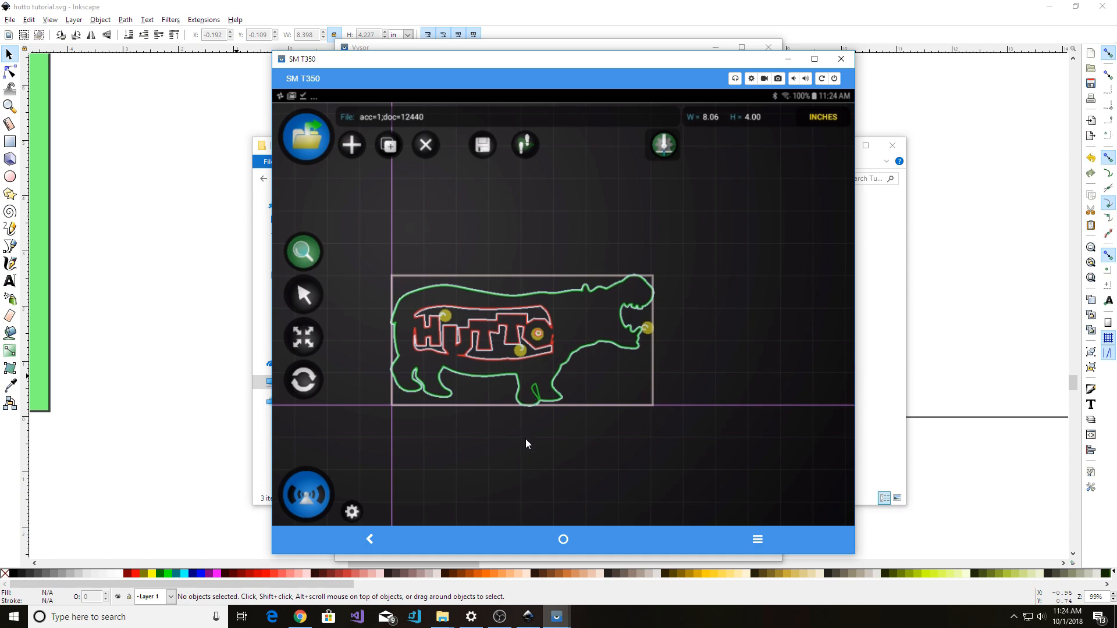
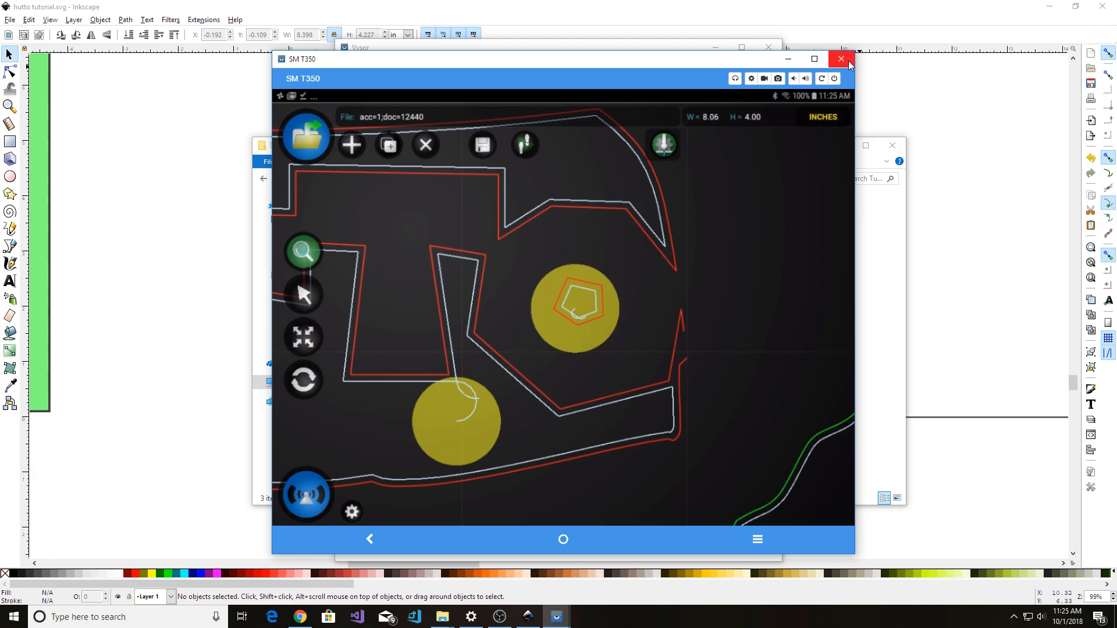
Return to Inkscape and insert new nodes into all segments of the inner pentagon of the O in HUTTO.
{"action": "left_click", "coordinate": [190, 278]}
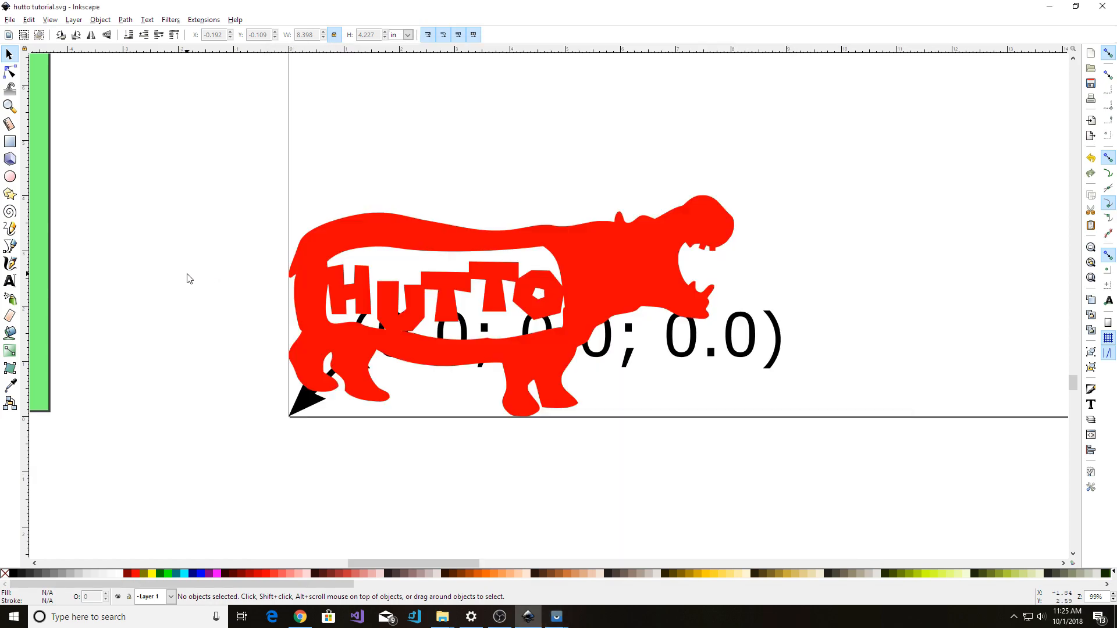
{"action": "double_click", "coordinate": [523, 300]}
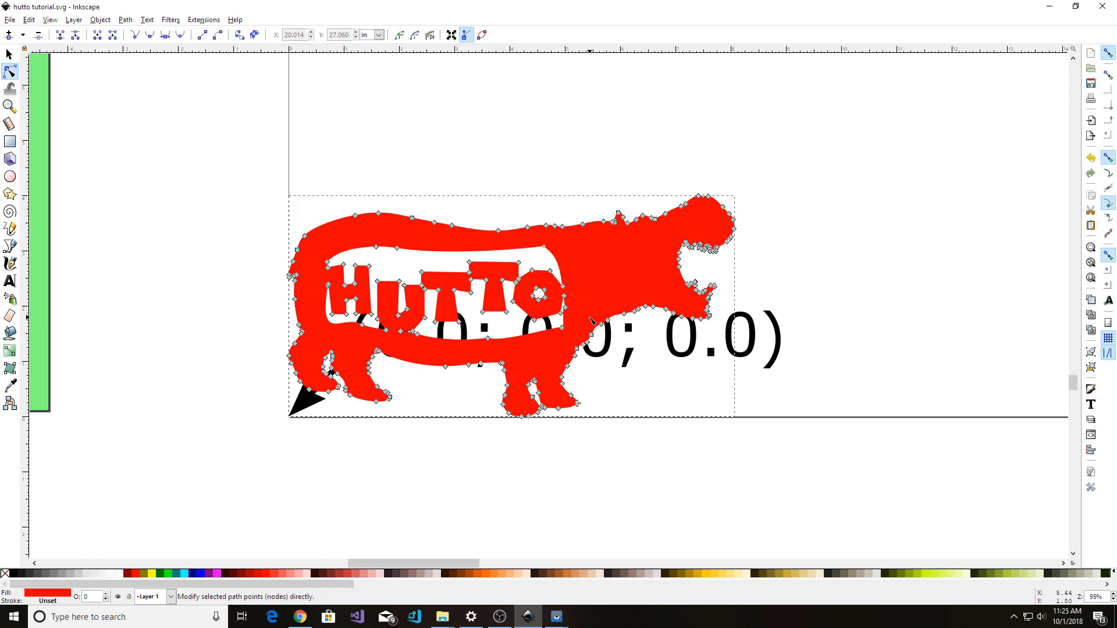
{"action": "left_click", "coordinate": [562, 313]}
{"action": "left_click", "coordinate": [567, 322]}
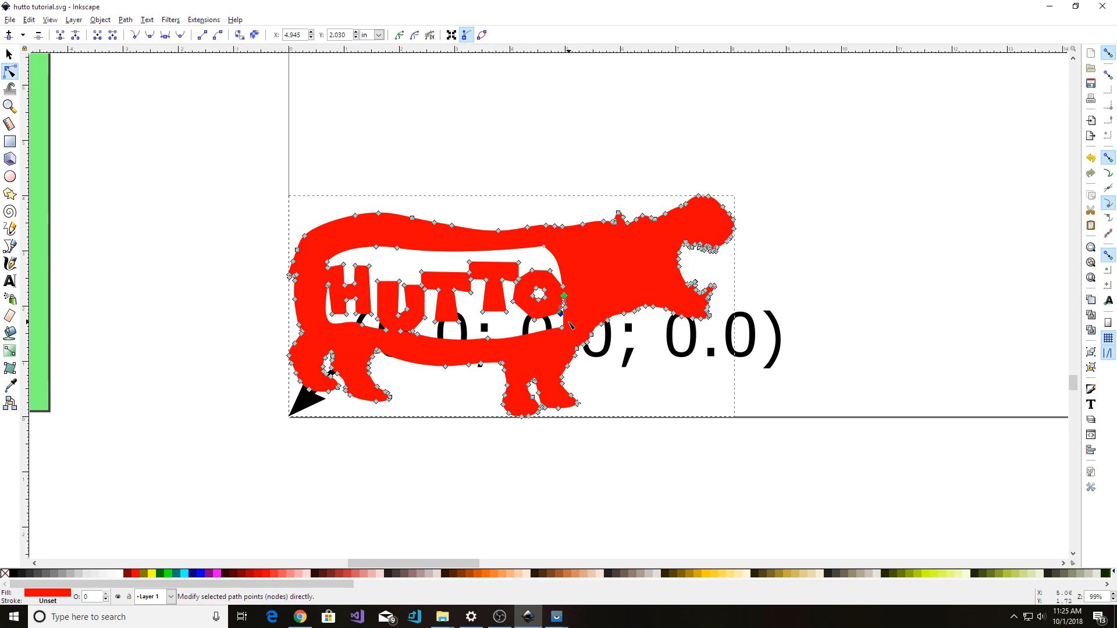
{"action": "scroll", "coordinate": [538, 298], "scroll_direction": "up", "scroll_amount": 5, "text": "ctrl"}
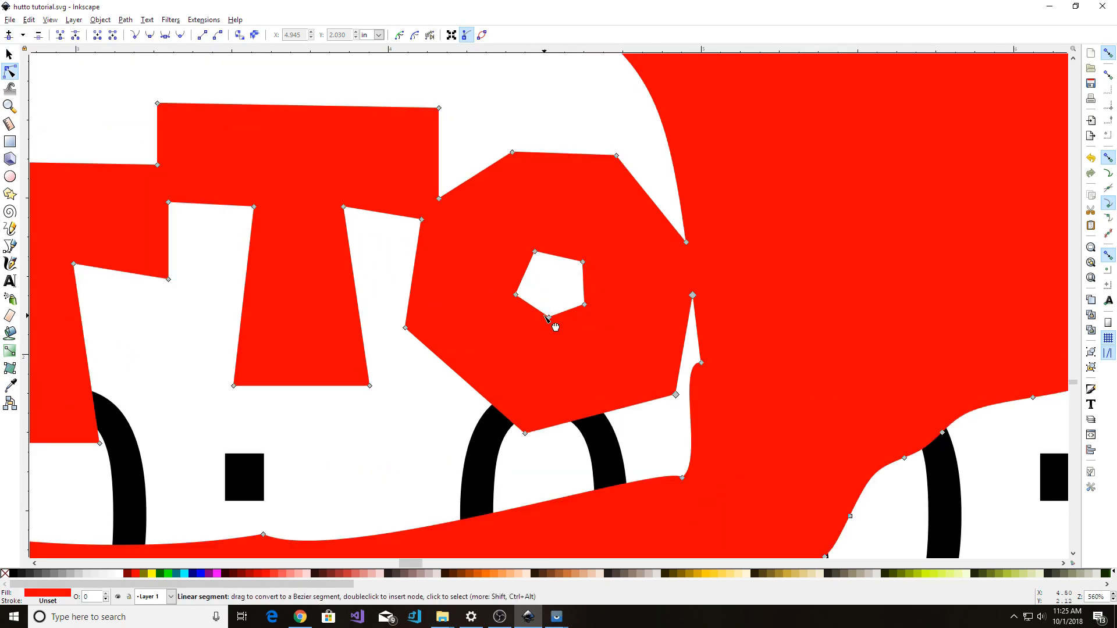
{"action": "left_click_drag", "start_coordinate": [491, 232], "coordinate": [641, 359]}
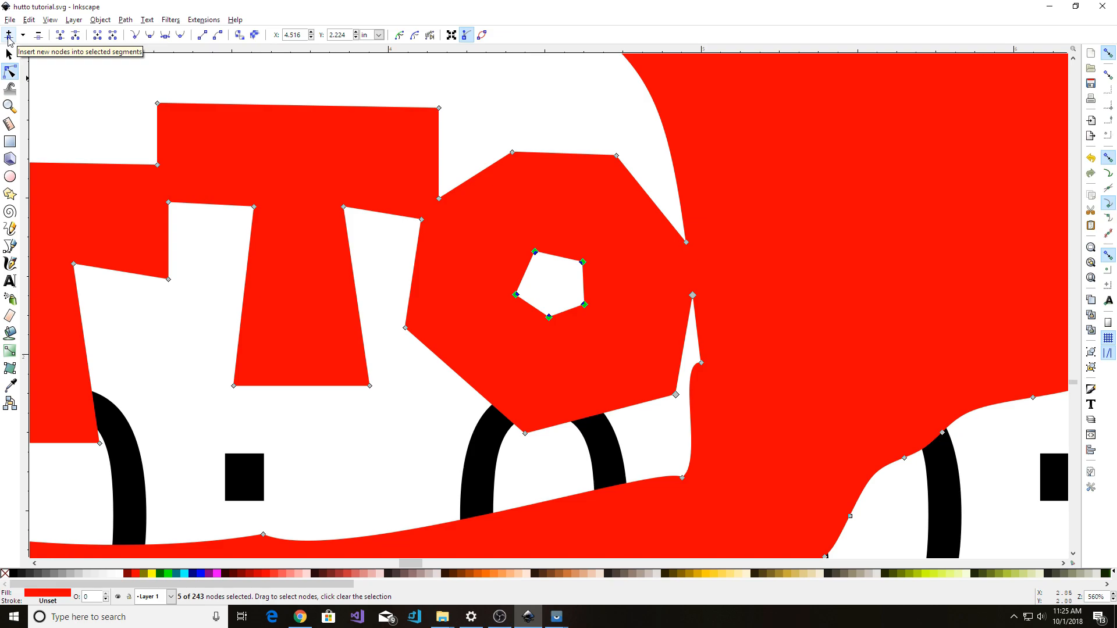
{"action": "left_click", "coordinate": [9, 36]}
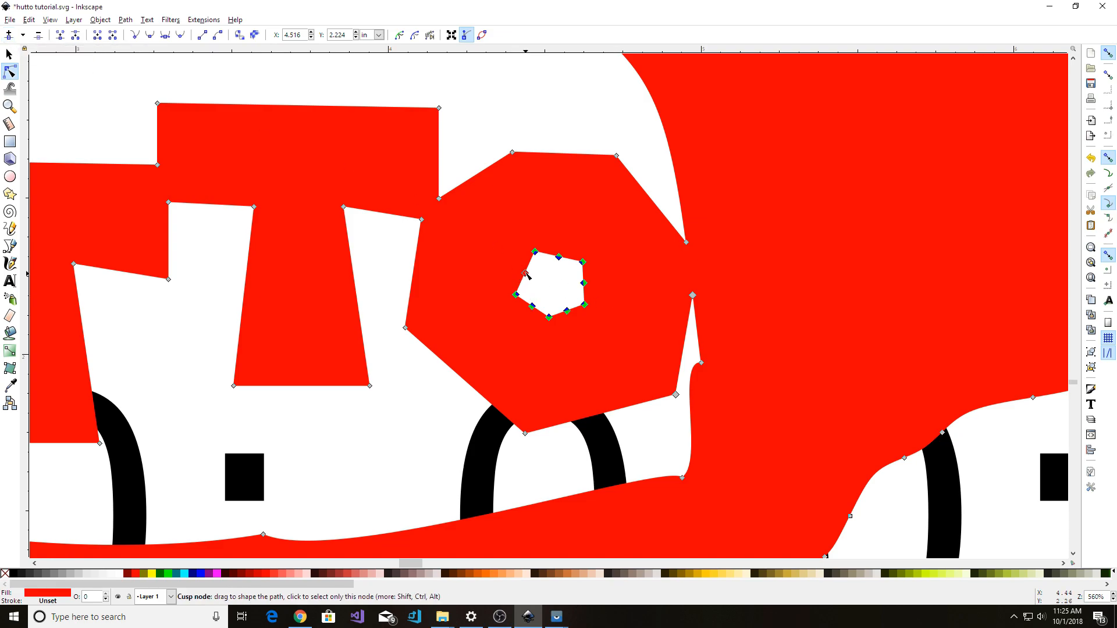
{"action": "left_click", "coordinate": [579, 289]}
{"action": "scroll", "coordinate": [578, 289], "scroll_direction": "down", "scroll_amount": 4}
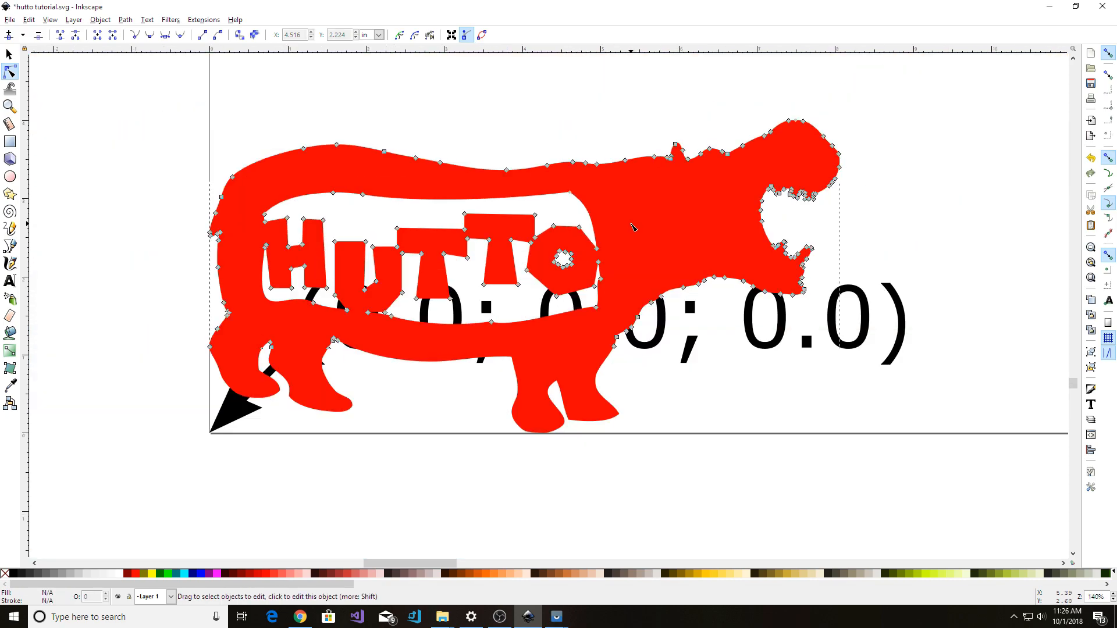
Select the edited hippo path and generate its G-code with Gcodetools Path to Gcode, keeping the existing settings.
{"action": "left_click", "coordinate": [634, 227]}
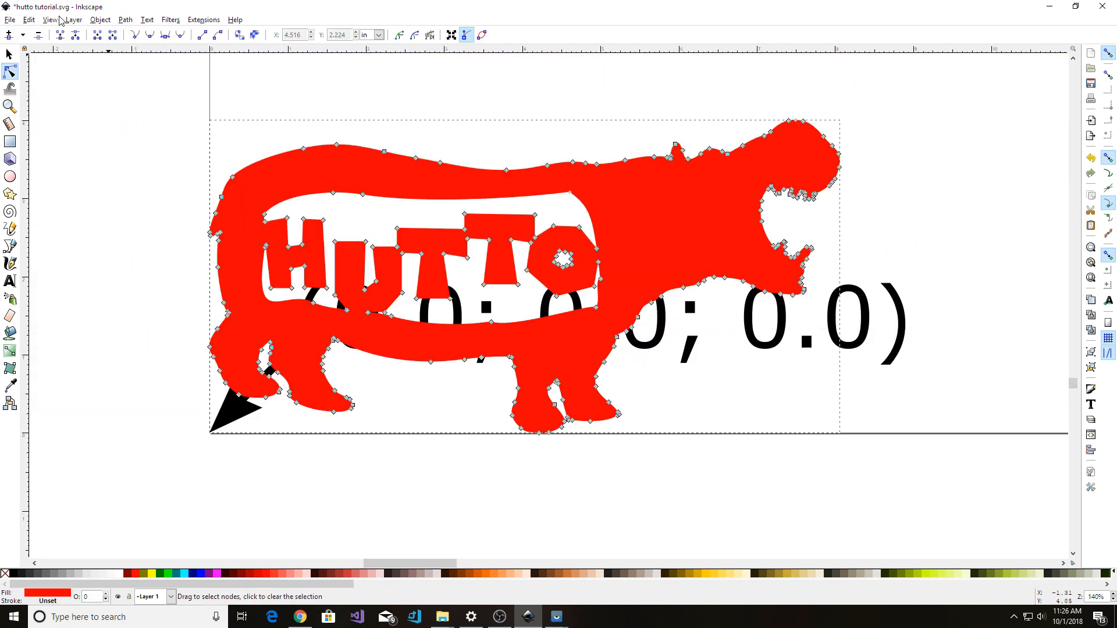
{"action": "left_click", "coordinate": [65, 61]}
{"action": "left_click", "coordinate": [9, 54]}
{"action": "left_click", "coordinate": [295, 181]}
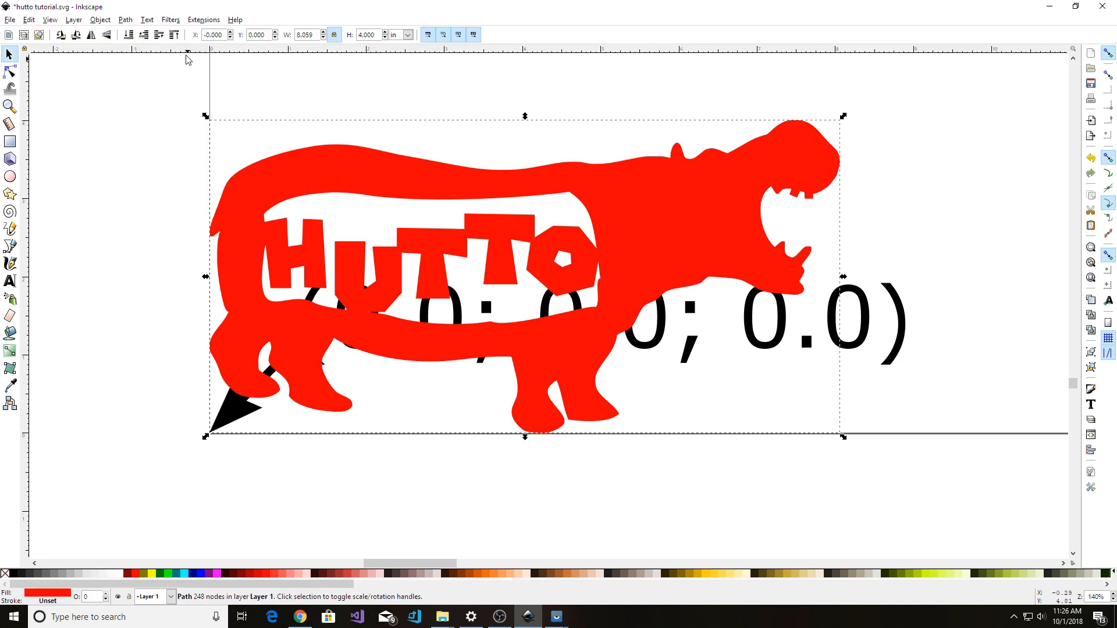
{"action": "left_click", "coordinate": [199, 19]}
{"action": "mouse_move", "coordinate": [303, 104]}
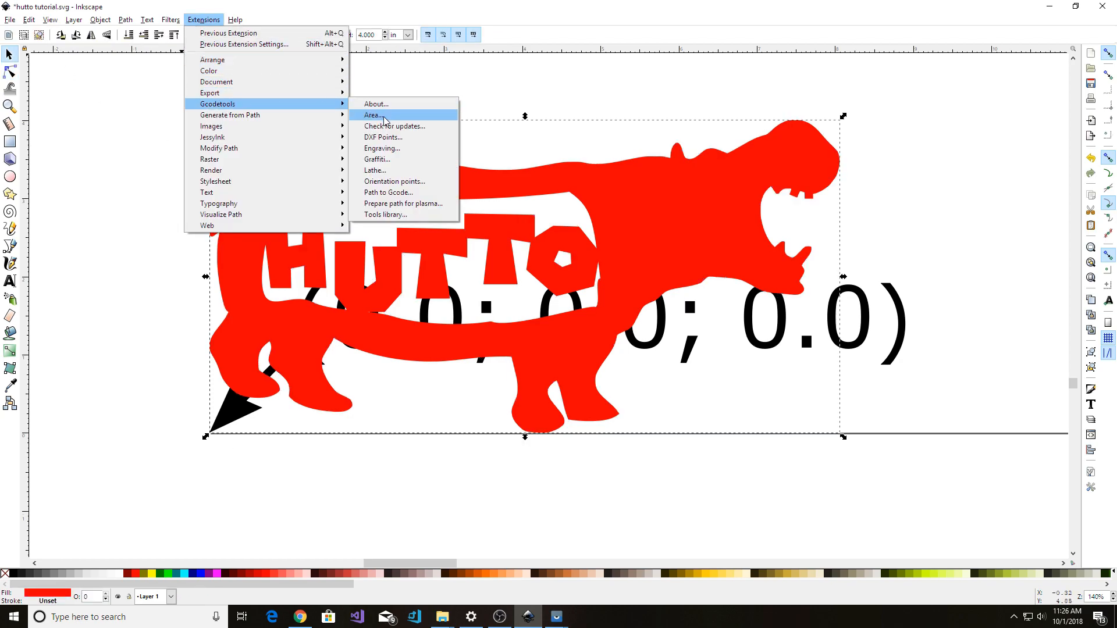
{"action": "left_click", "coordinate": [388, 192]}
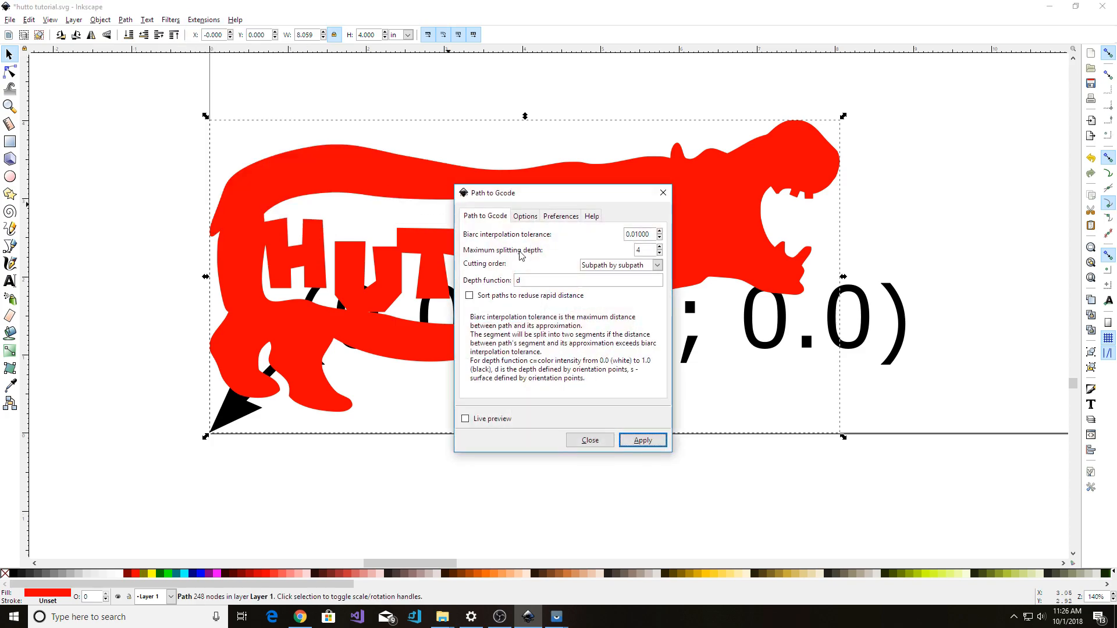
{"action": "left_click", "coordinate": [564, 217]}
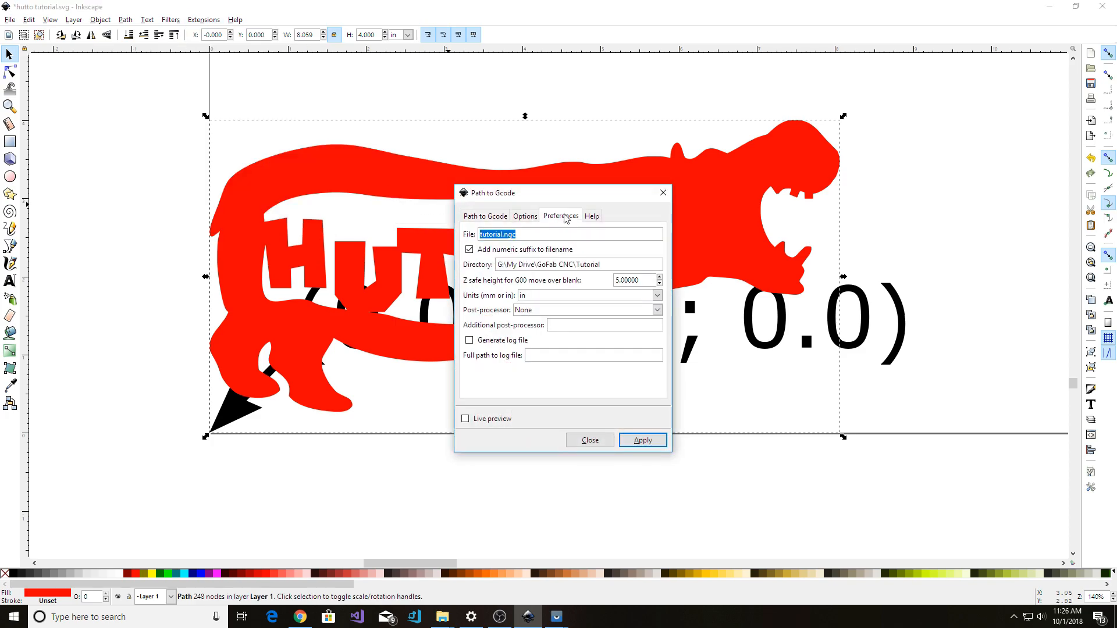
{"action": "left_click", "coordinate": [485, 216]}
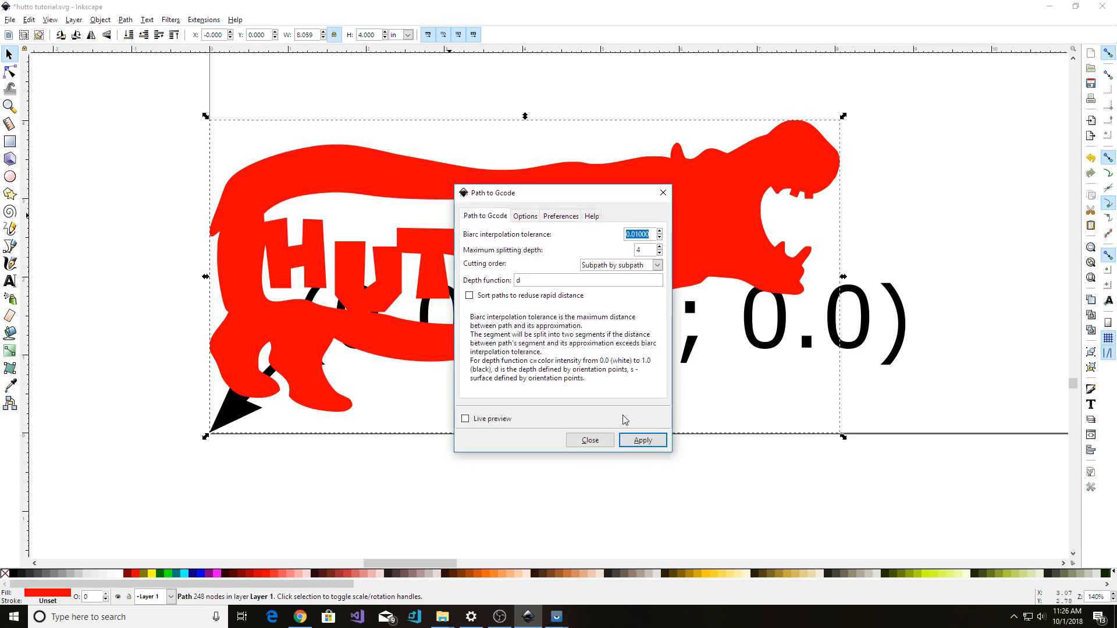
{"action": "left_click", "coordinate": [642, 440]}
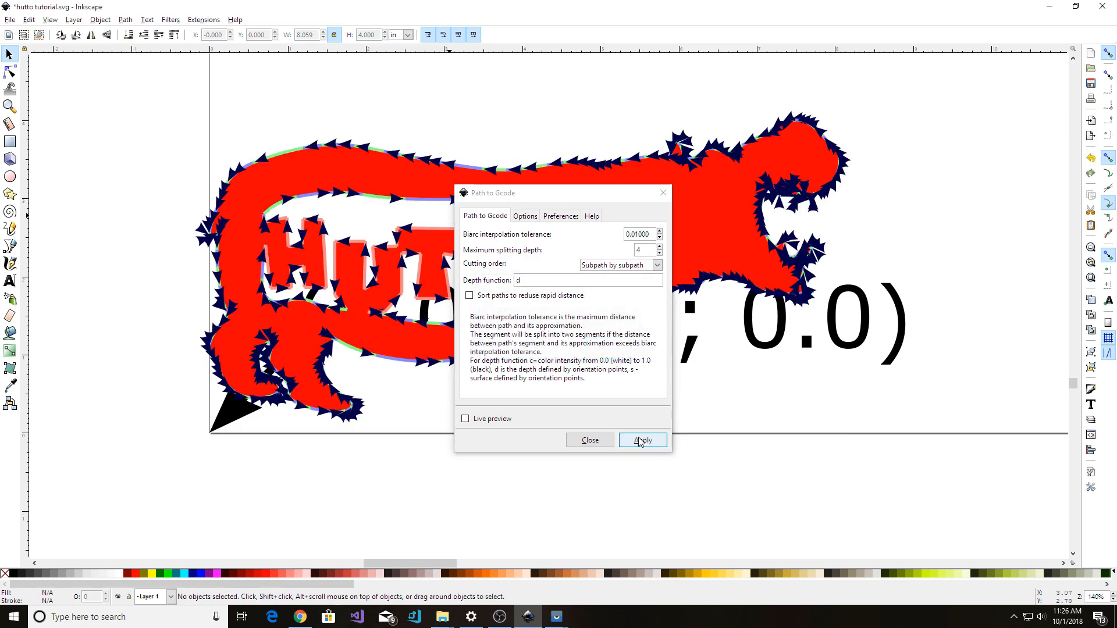
{"action": "left_click", "coordinate": [587, 440]}
Switch to Go Fab CNC on the mirrored tablet, load tutorial_0002.ngc and apply the existing cut styles.
{"action": "left_click", "coordinate": [557, 615]}
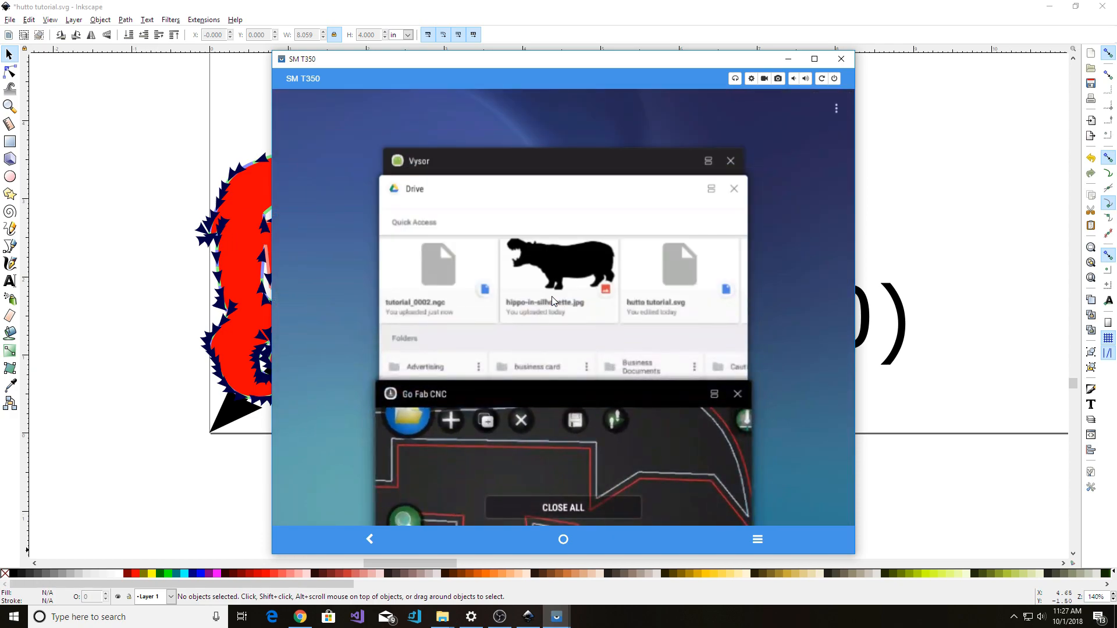
{"action": "left_click", "coordinate": [551, 298]}
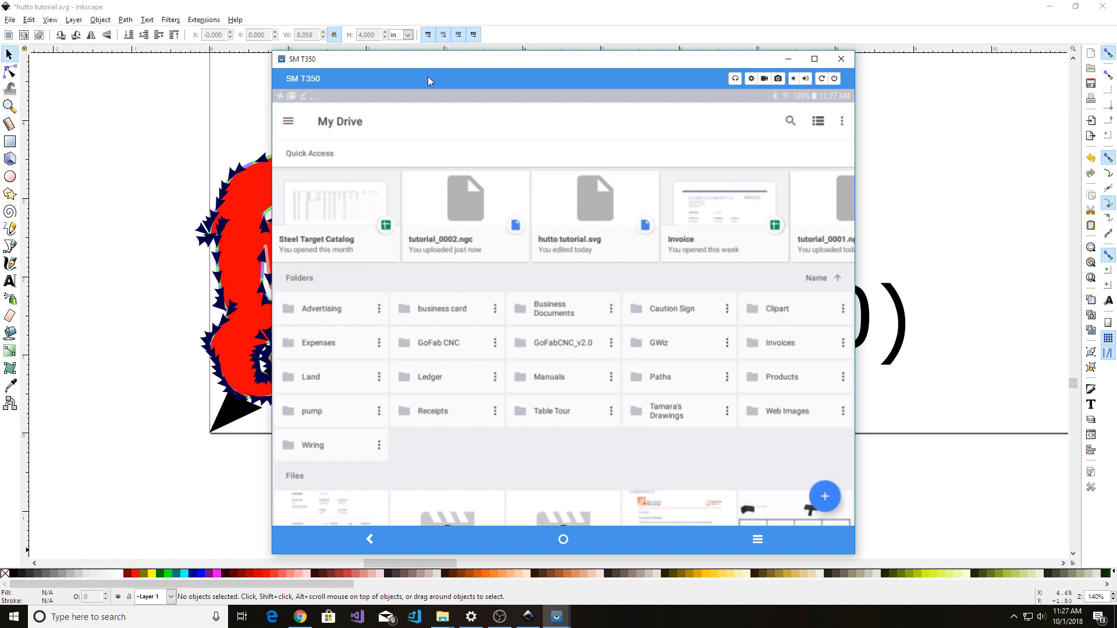
{"action": "left_click", "coordinate": [417, 189]}
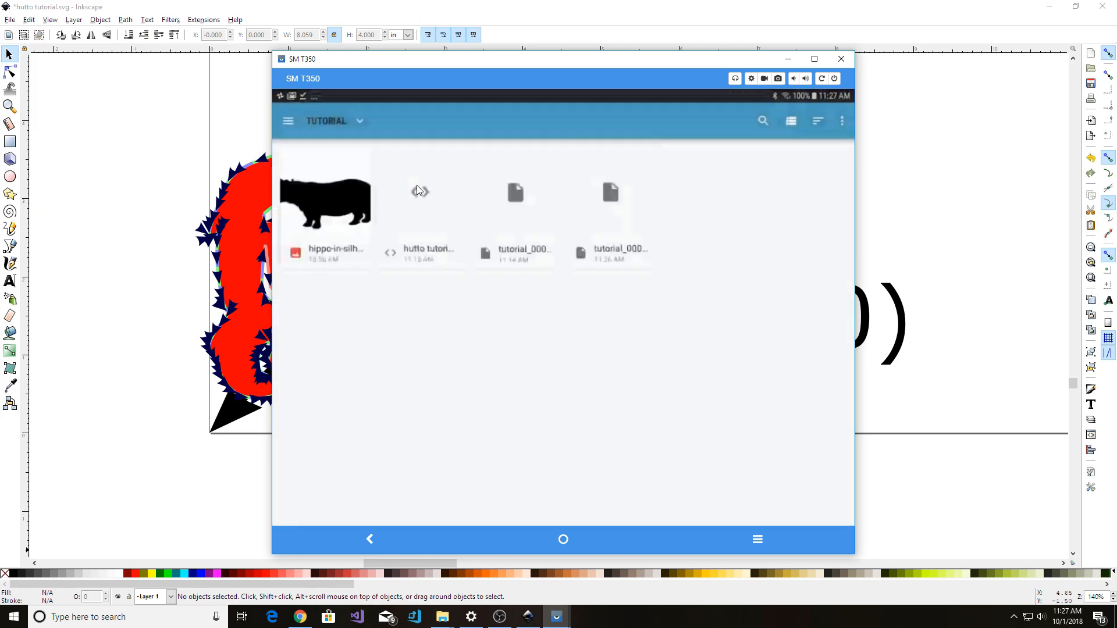
{"action": "left_click", "coordinate": [418, 190]}
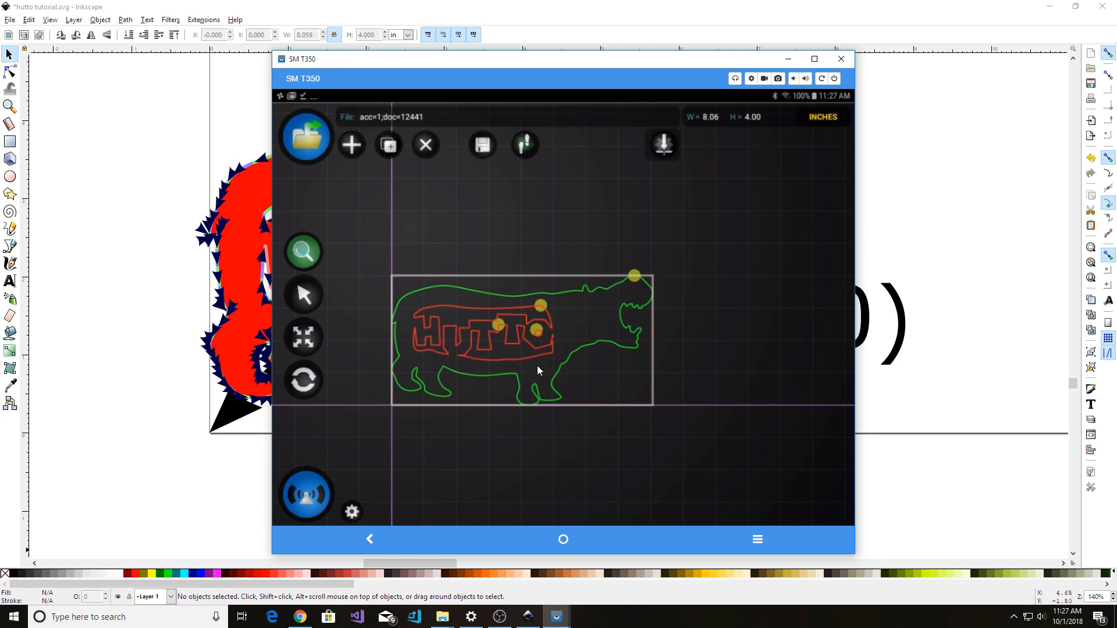
{"action": "left_click", "coordinate": [663, 144]}
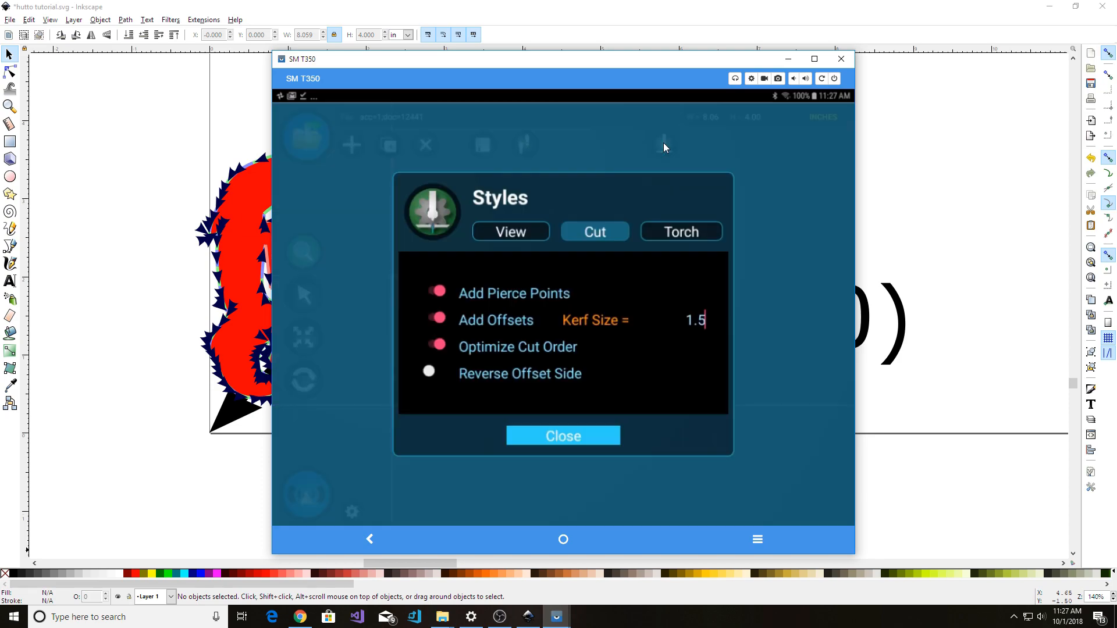
{"action": "left_click", "coordinate": [545, 441]}
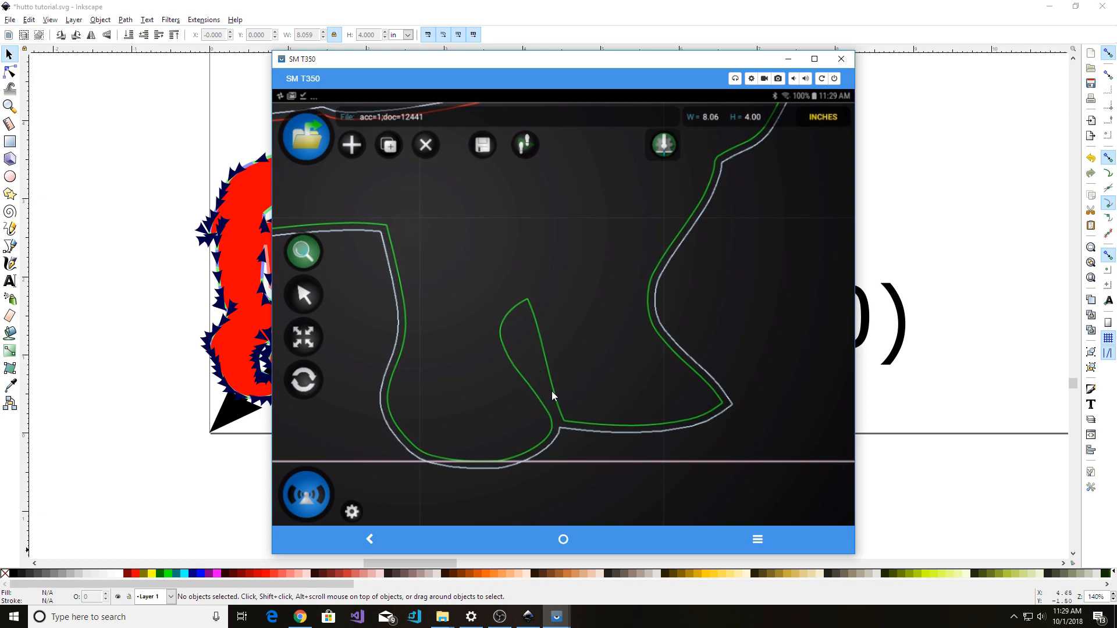
Reduce the kerf size in the cut styles by removing its decimal part, and apply the smaller offset.
{"action": "left_click", "coordinate": [538, 357]}
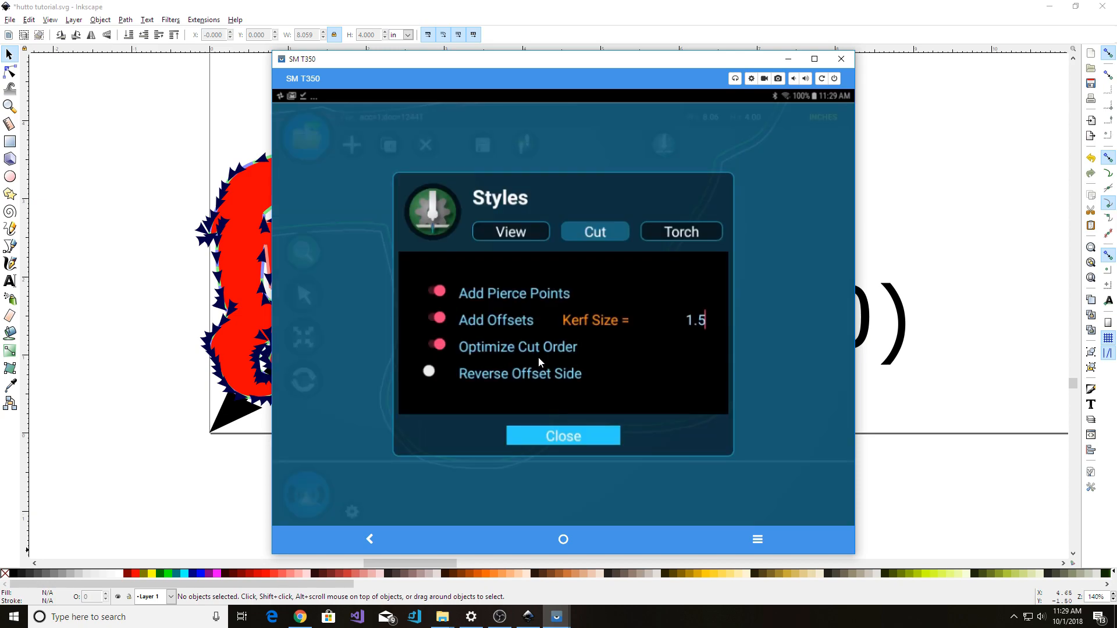
{"action": "key", "text": "BackSpace"}
{"action": "key", "text": "BackSpace"}
{"action": "key", "text": "Return"}
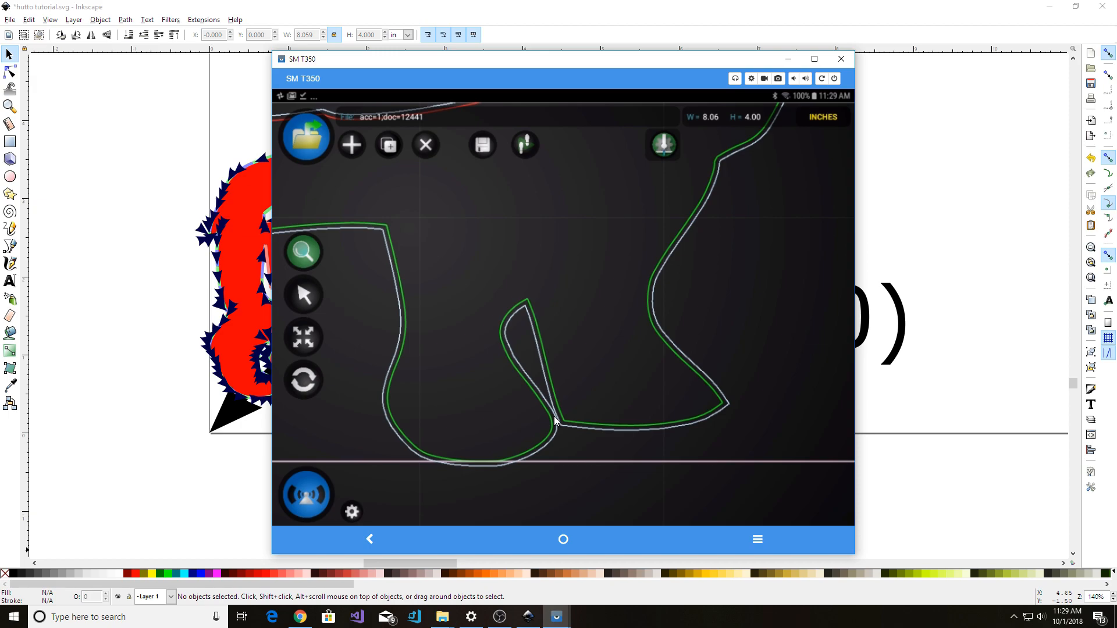
Return to Inkscape and delete the generated G-code toolpath group covering the hippo.
{"action": "left_click", "coordinate": [933, 296]}
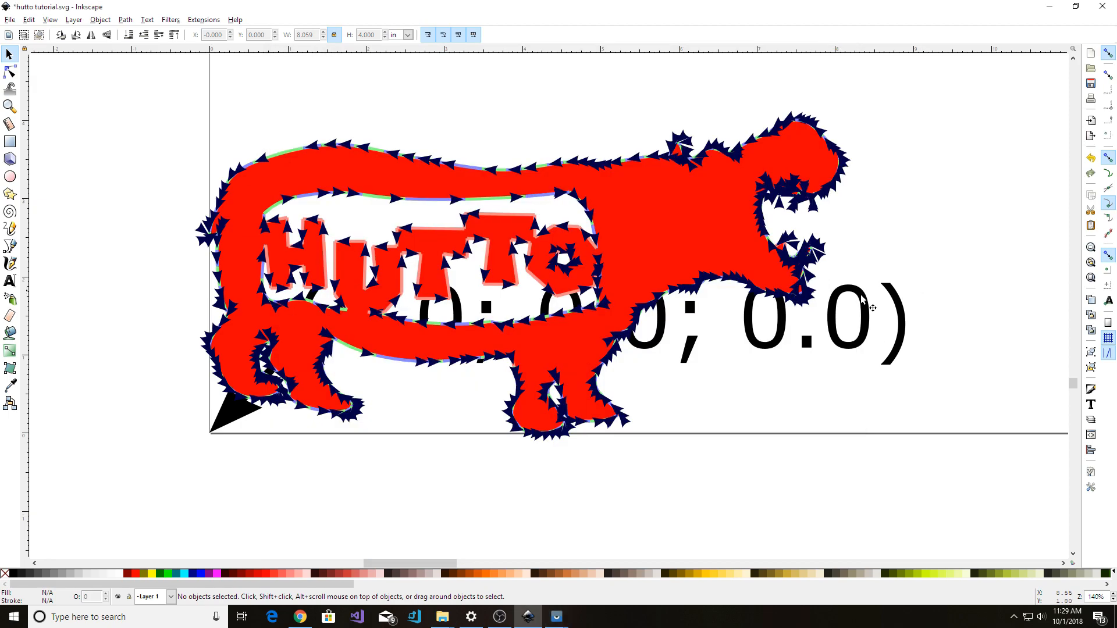
{"action": "left_click", "coordinate": [564, 387]}
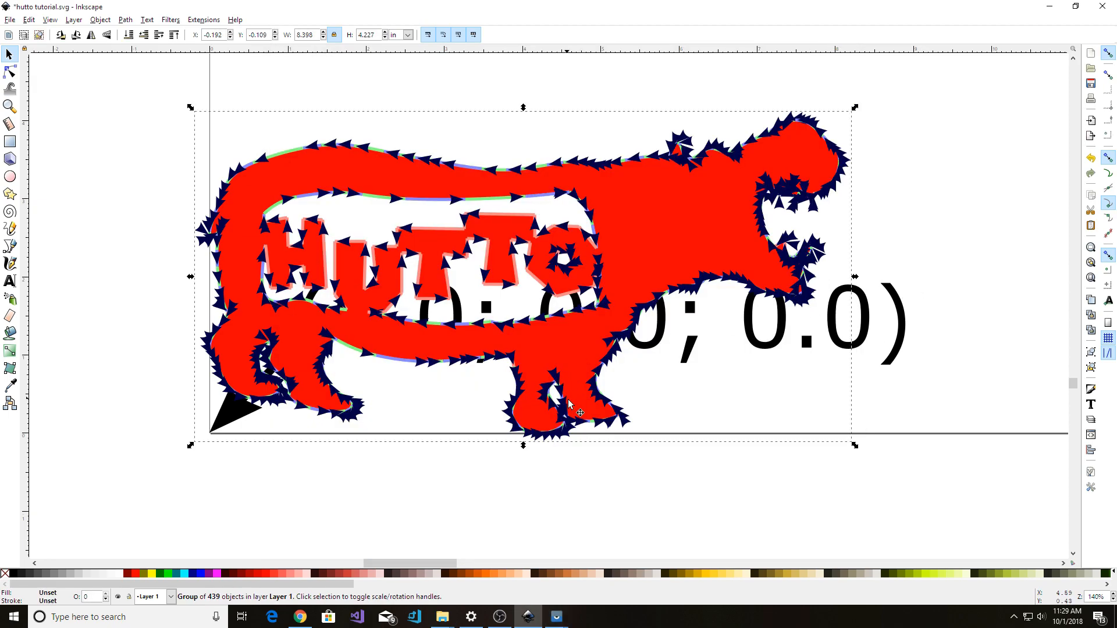
{"action": "key", "text": "Escape"}
{"action": "double_click", "coordinate": [570, 406]}
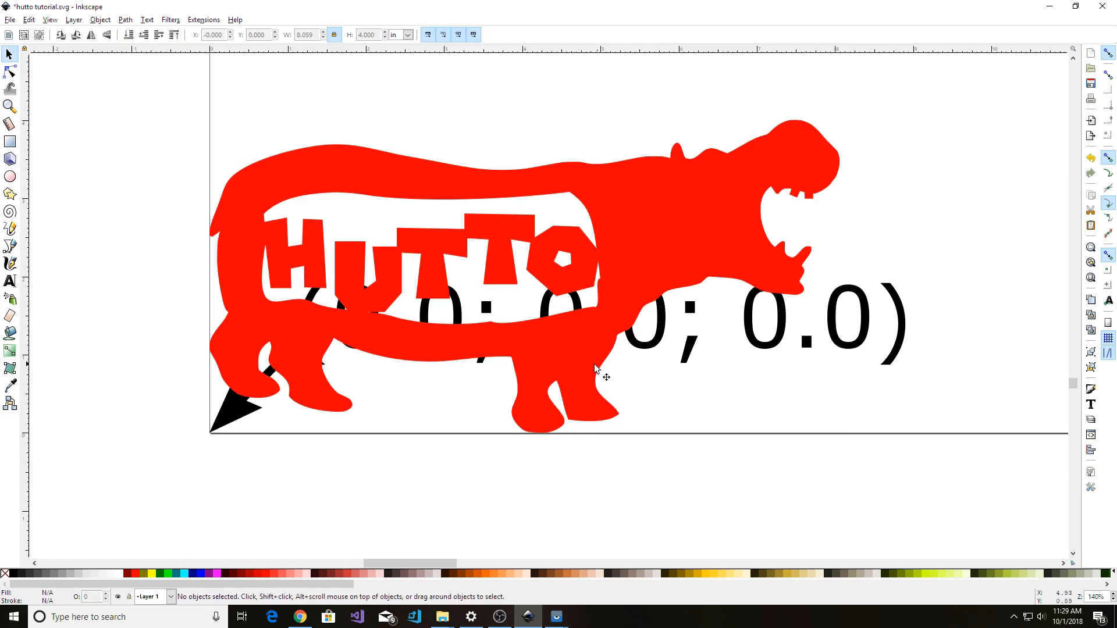
Select the hippo path and give it a flat black stroke in Fill and Stroke.
{"action": "key", "text": "s"}
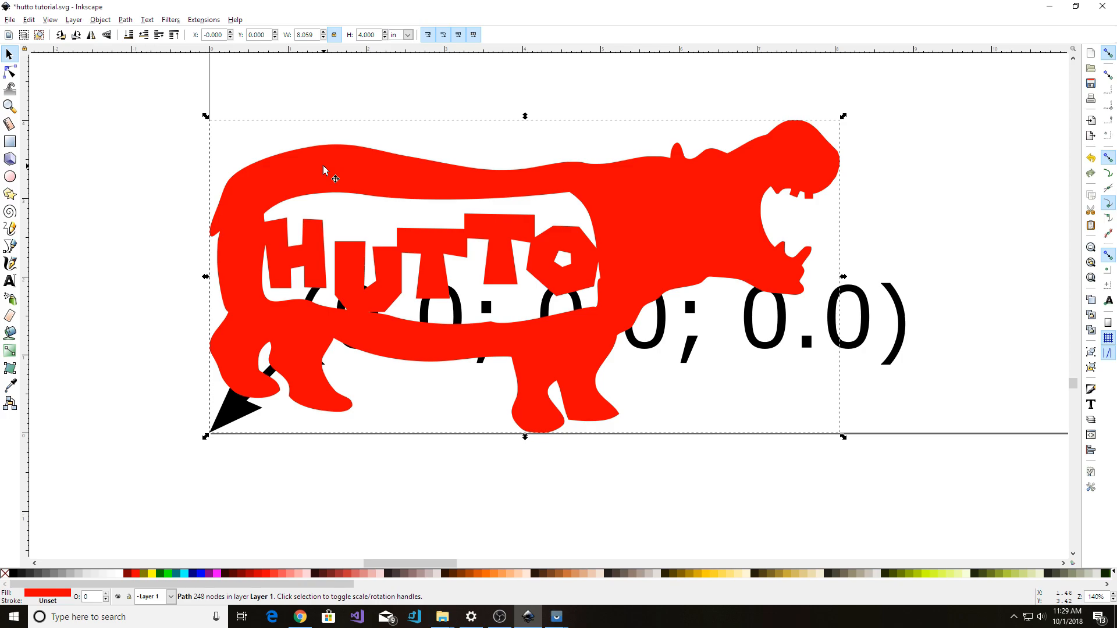
{"action": "left_click", "coordinate": [100, 20]}
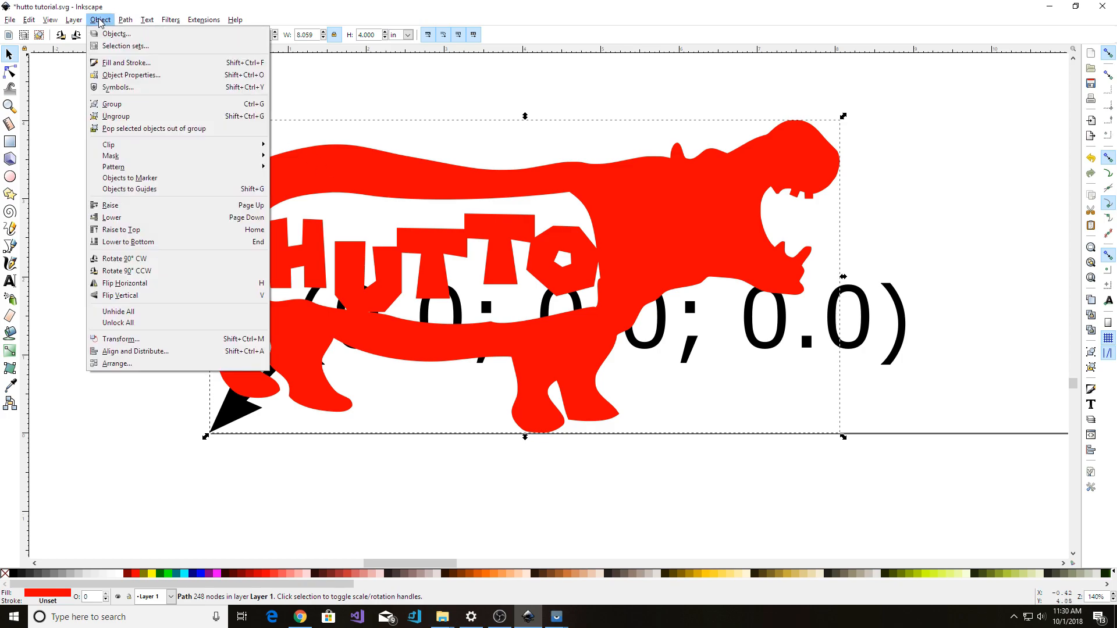
{"action": "left_click", "coordinate": [116, 62]}
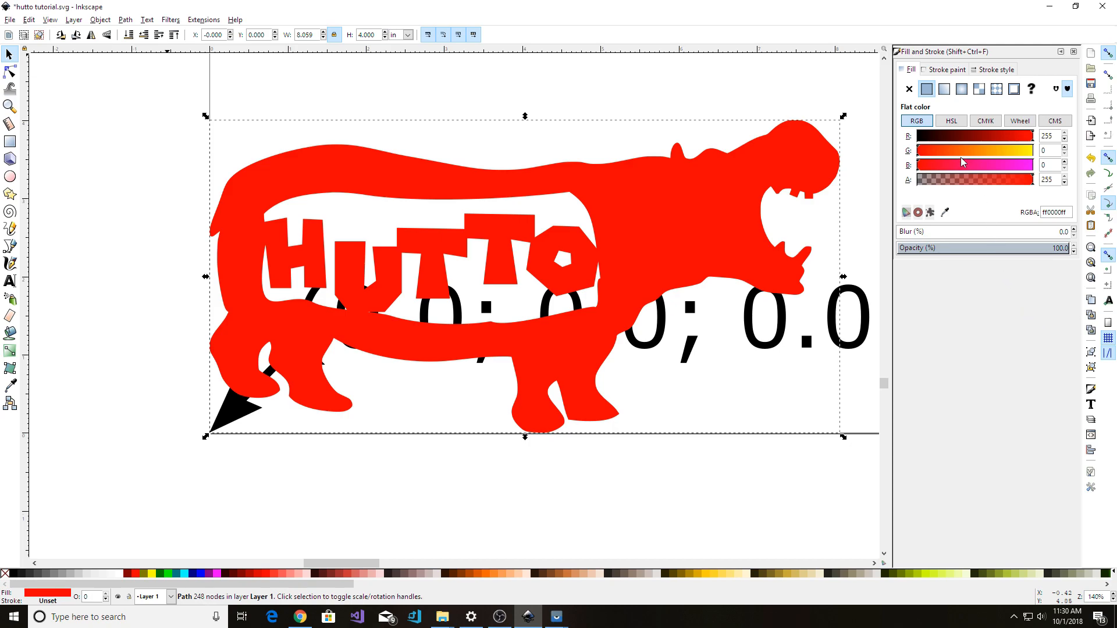
{"action": "left_click", "coordinate": [944, 70]}
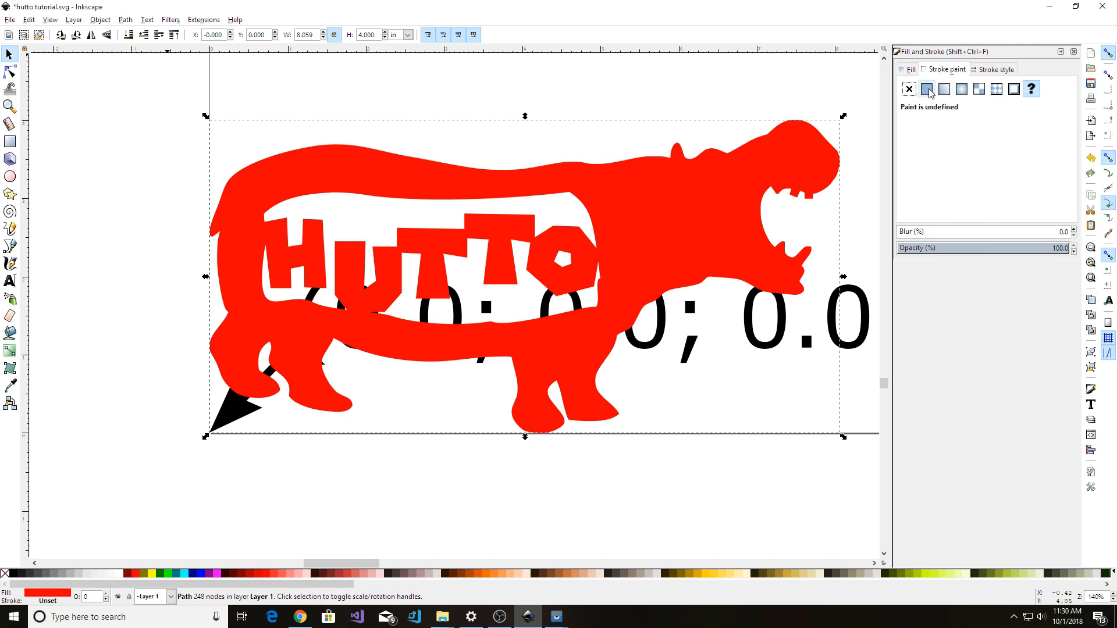
{"action": "left_click", "coordinate": [927, 90]}
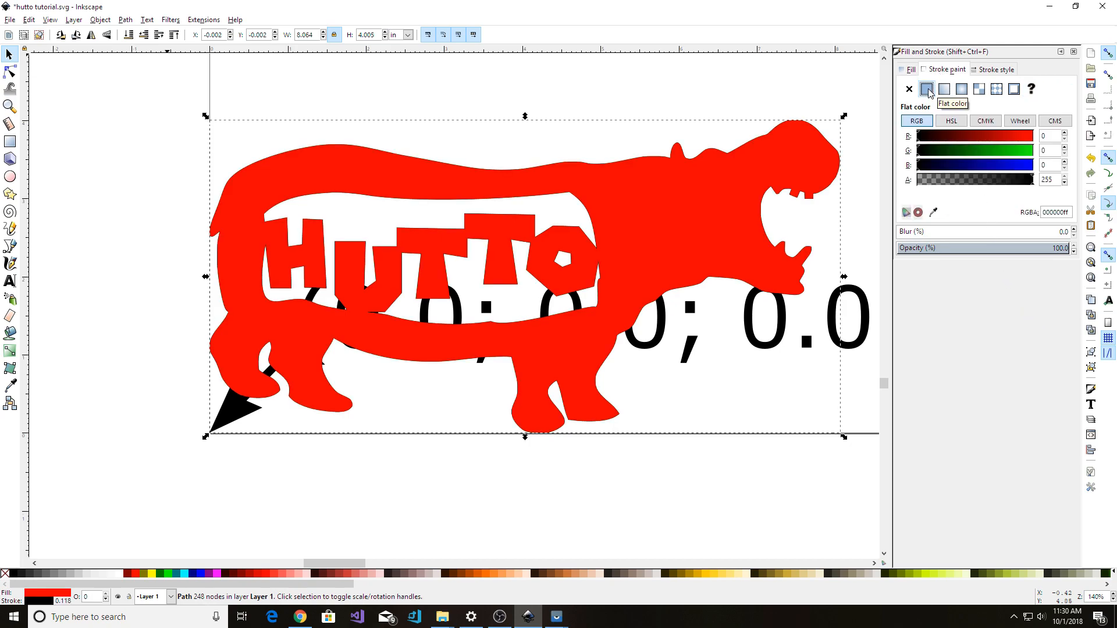
Set the hippo's stroke width to 1.5 mm, switching the width unit from inches to millimetres.
{"action": "left_click", "coordinate": [994, 70]}
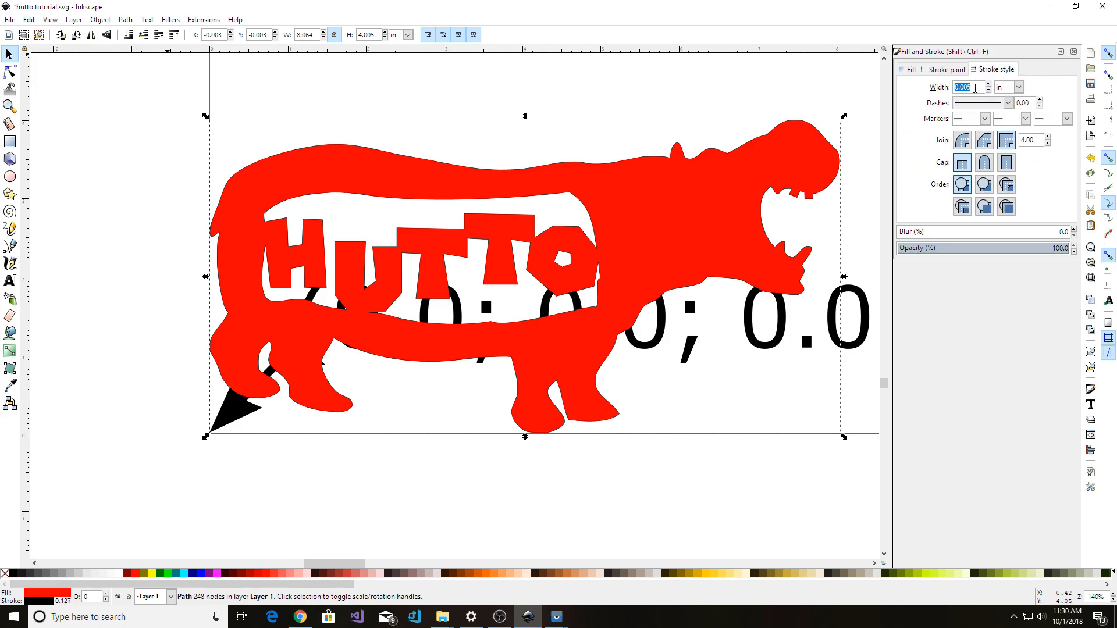
{"action": "left_click", "coordinate": [1018, 88]}
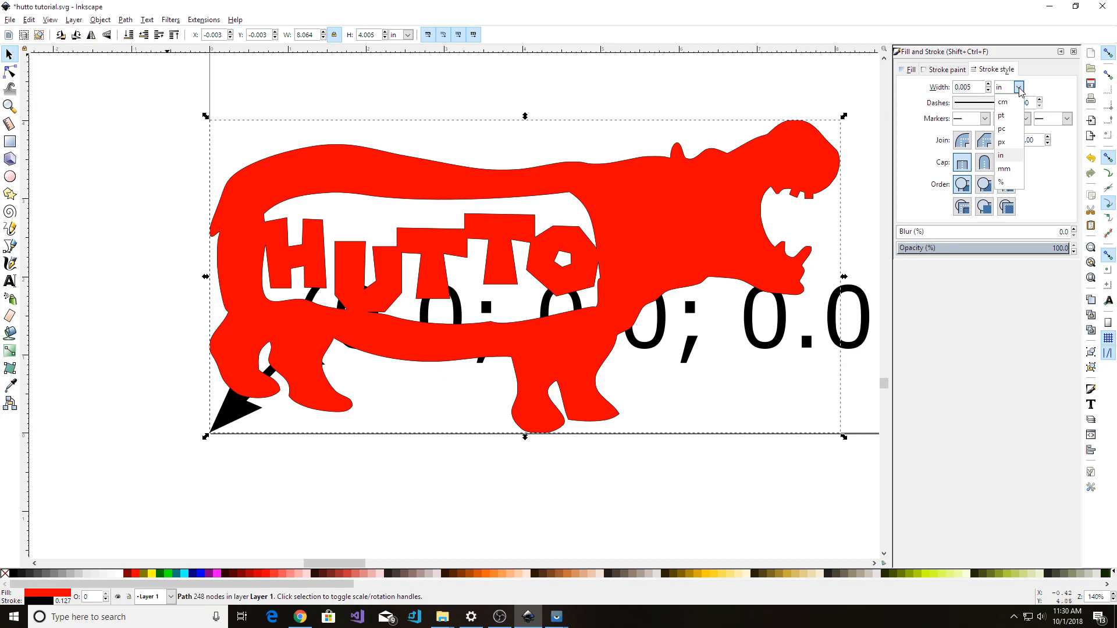
{"action": "left_click", "coordinate": [1007, 168]}
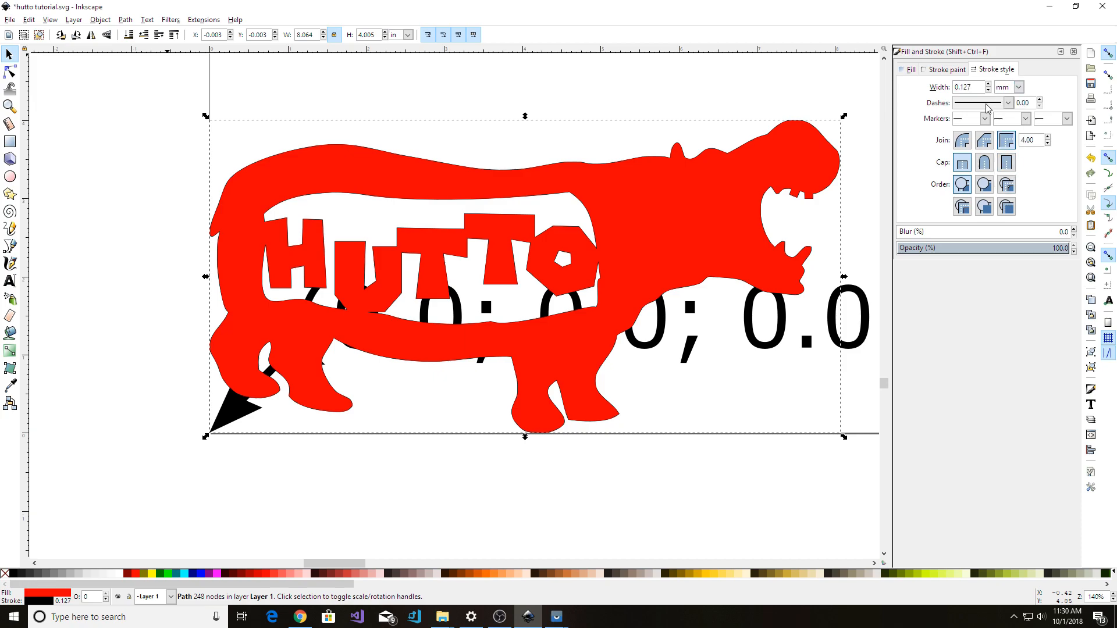
{"action": "double_click", "coordinate": [976, 87]}
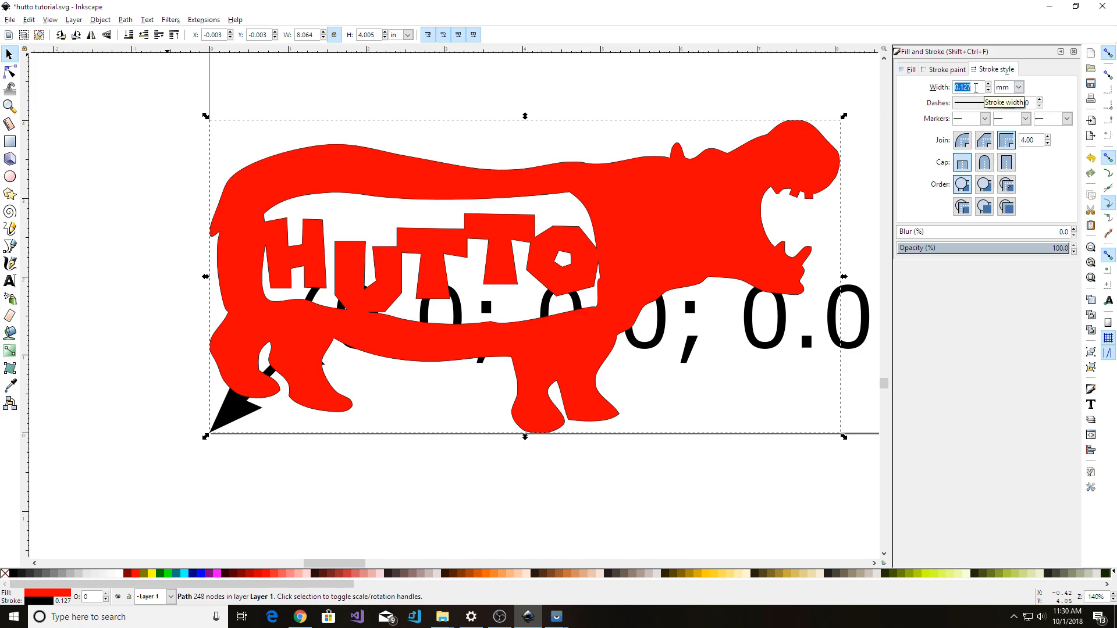
{"action": "type", "text": "1.5"}
{"action": "key", "text": "Return"}
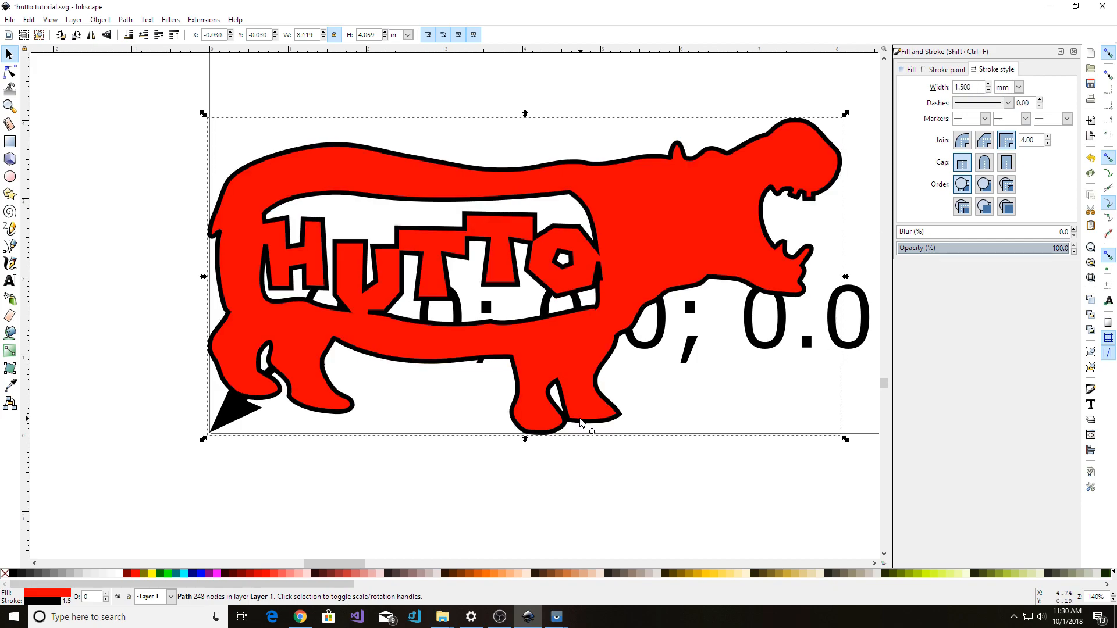
Try the Stroke, Fill, Markers order so the hippo's stroke lies beneath its fill.
{"action": "scroll", "coordinate": [581, 417], "scroll_direction": "up", "scroll_amount": 3}
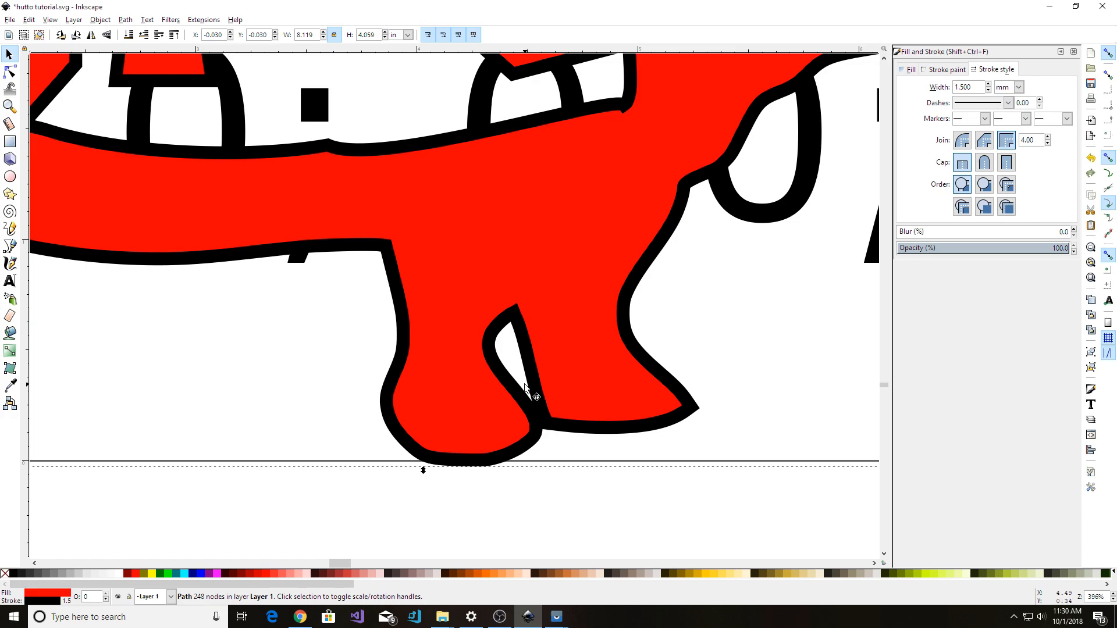
{"action": "scroll", "coordinate": [712, 399], "scroll_direction": "down", "scroll_amount": 2}
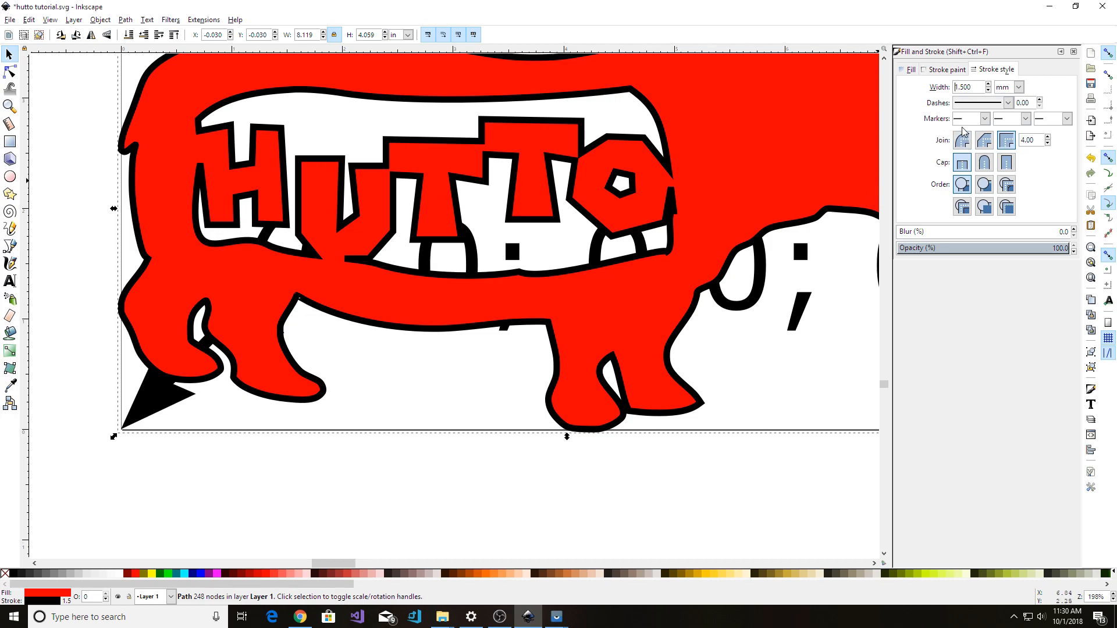
{"action": "left_click", "coordinate": [983, 185]}
{"action": "left_click", "coordinate": [963, 186]}
{"action": "left_click", "coordinate": [985, 185]}
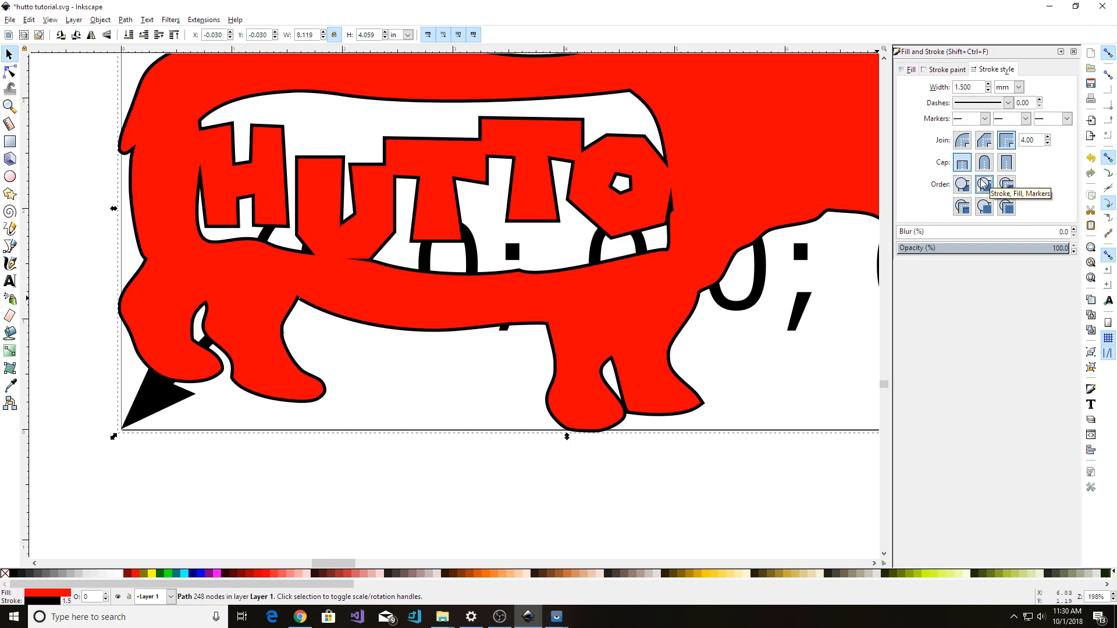
Make the hippo's stroke semi-transparent by lowering its stroke paint alpha to 110.
{"action": "scroll", "coordinate": [695, 423], "scroll_direction": "up", "scroll_amount": 3}
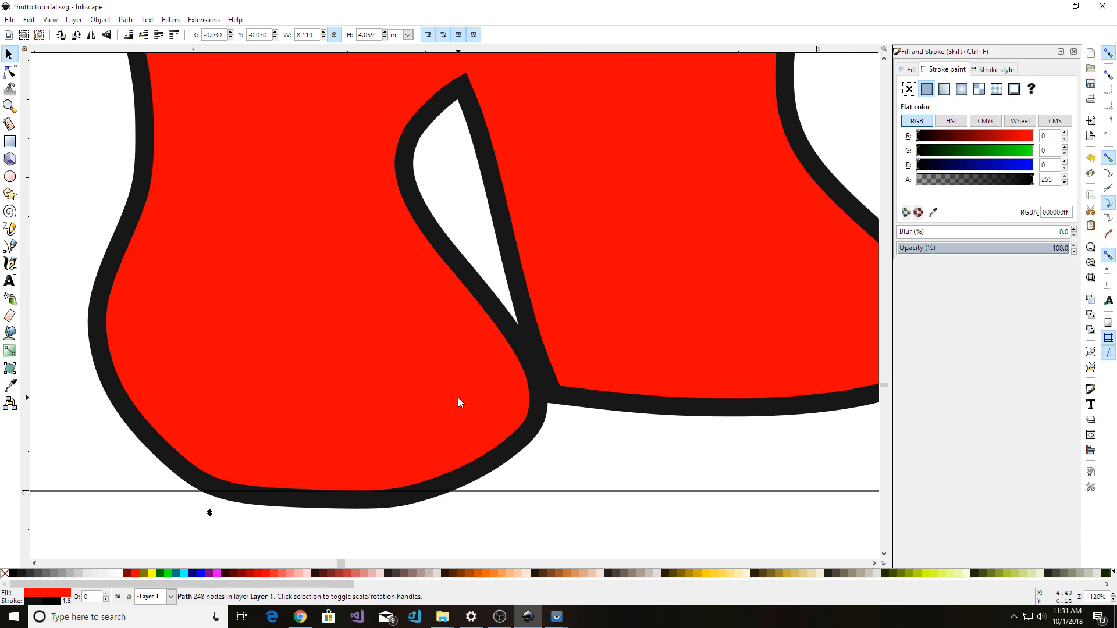
{"action": "scroll", "coordinate": [458, 396], "scroll_direction": "down", "scroll_amount": 2}
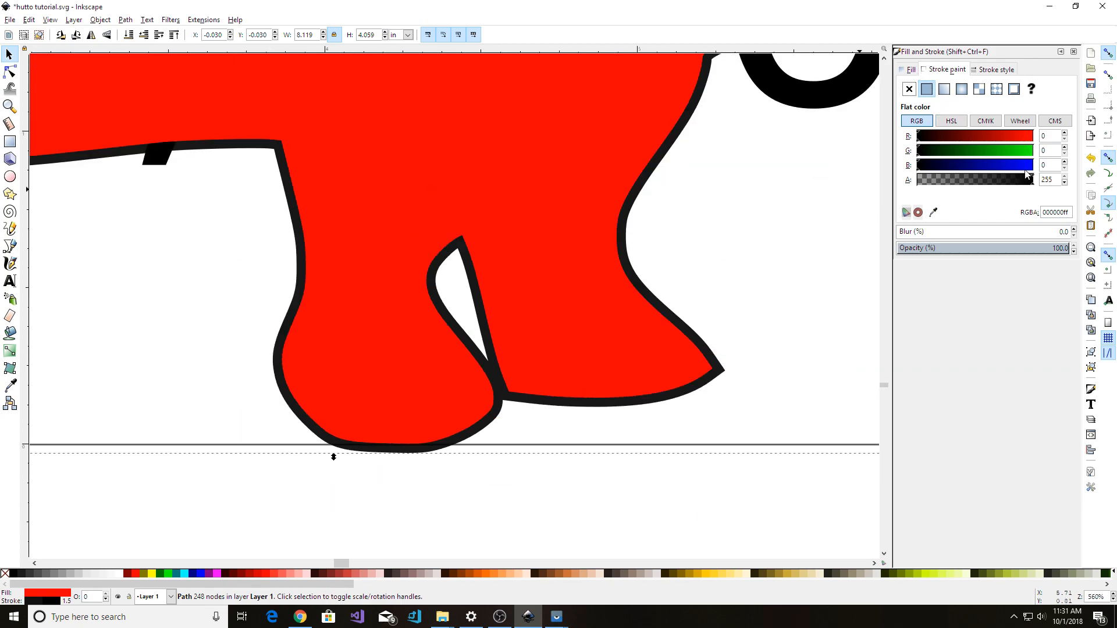
{"action": "mouse_move", "coordinate": [1031, 180]}
{"action": "left_mouse_down"}
{"action": "mouse_move", "coordinate": [959, 186]}
{"action": "mouse_move", "coordinate": [972, 187]}
{"action": "left_mouse_up"}
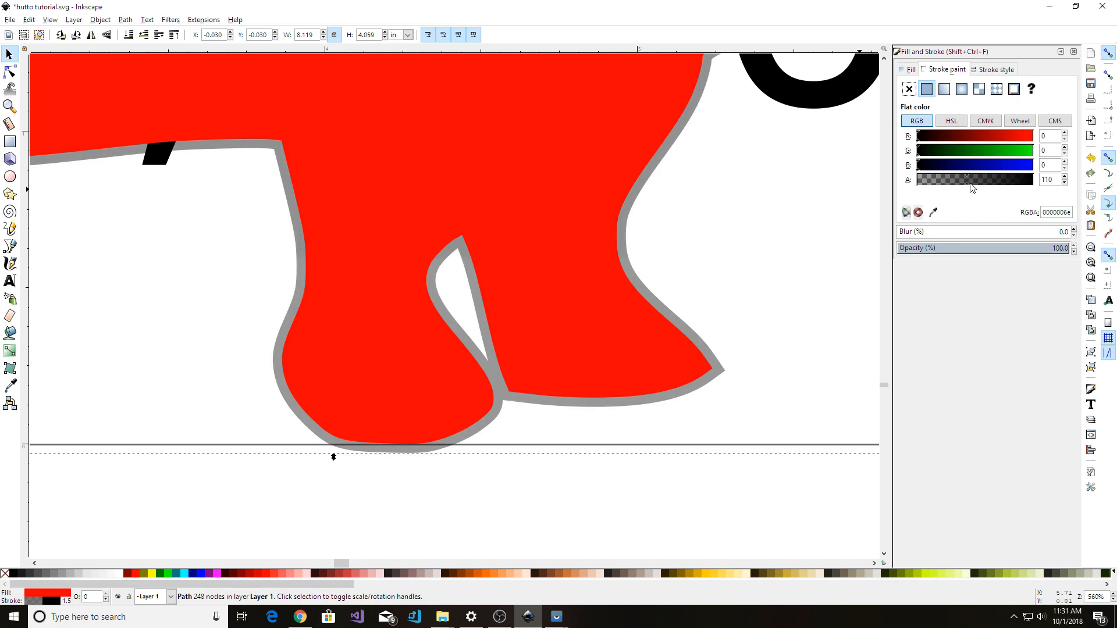
Set the paint order so the semi-transparent stroke is drawn on top of the hippo's fill.
{"action": "left_click", "coordinate": [907, 70]}
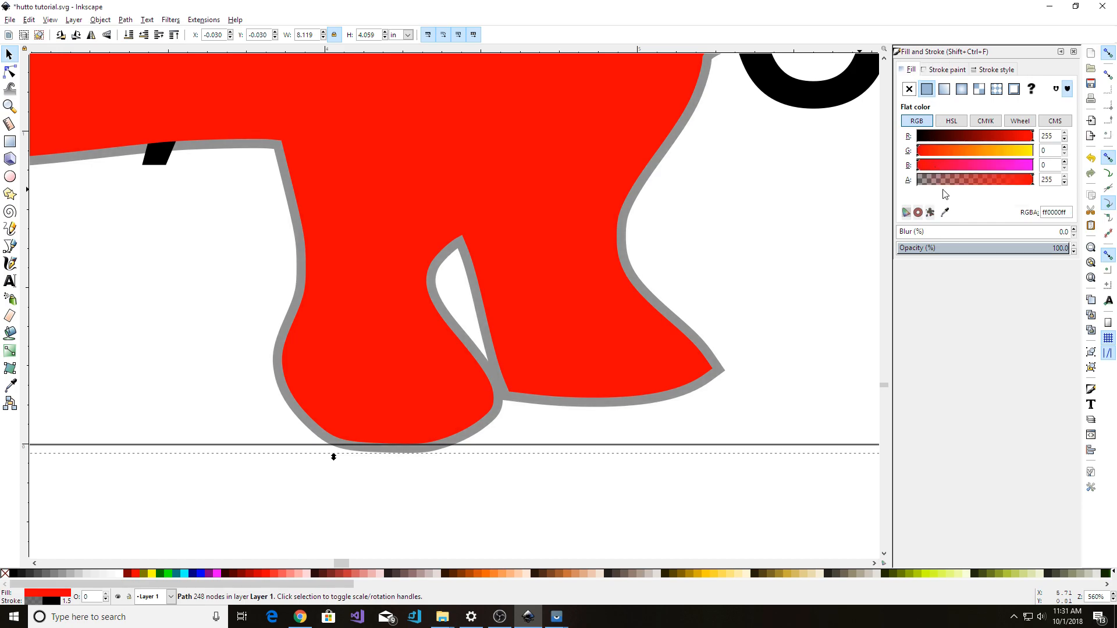
{"action": "left_click", "coordinate": [942, 69]}
{"action": "left_click", "coordinate": [996, 69]}
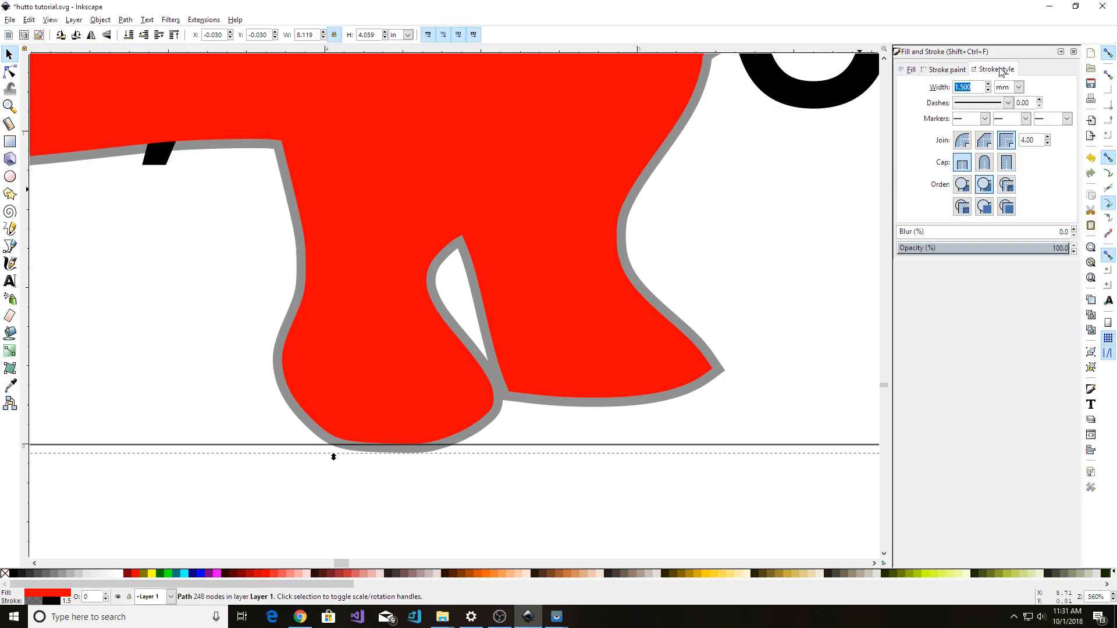
{"action": "left_click", "coordinate": [962, 185]}
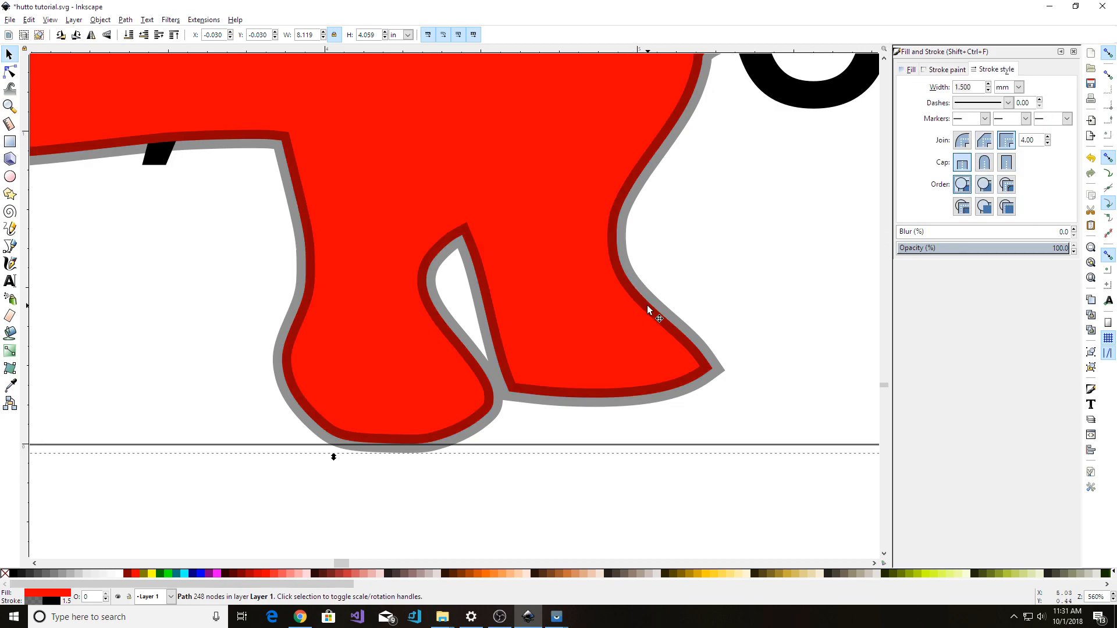
Move the facing nodes at the base of the front legs apart to widen the gap between the feet.
{"action": "left_click", "coordinate": [754, 285]}
{"action": "scroll", "coordinate": [518, 428], "scroll_direction": "up", "scroll_amount": 2}
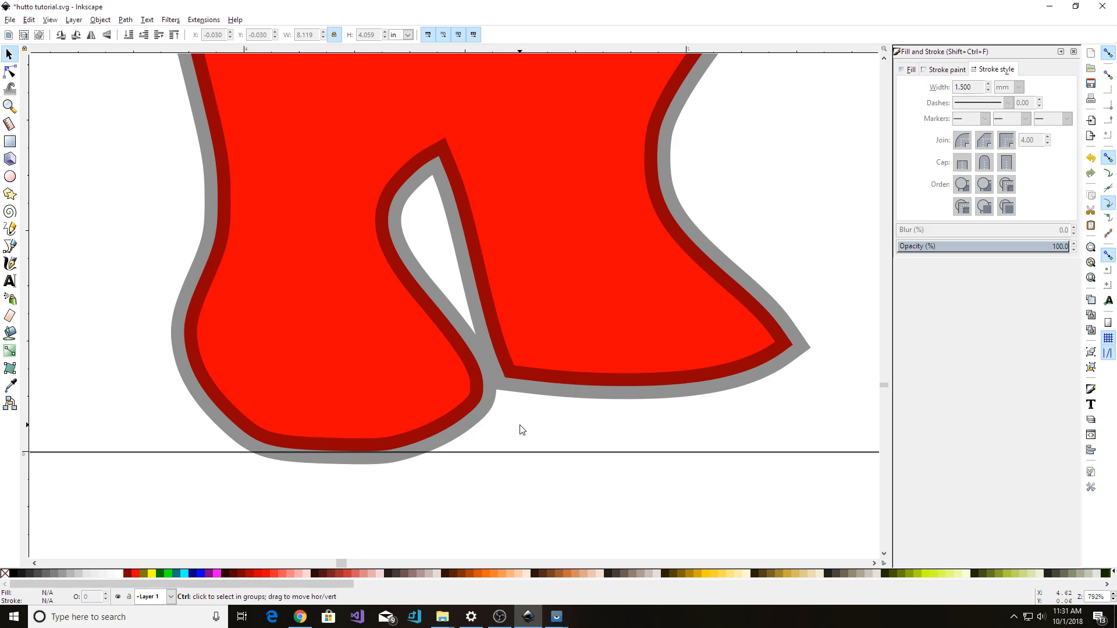
{"action": "scroll", "coordinate": [445, 329], "scroll_direction": "up", "scroll_amount": 4}
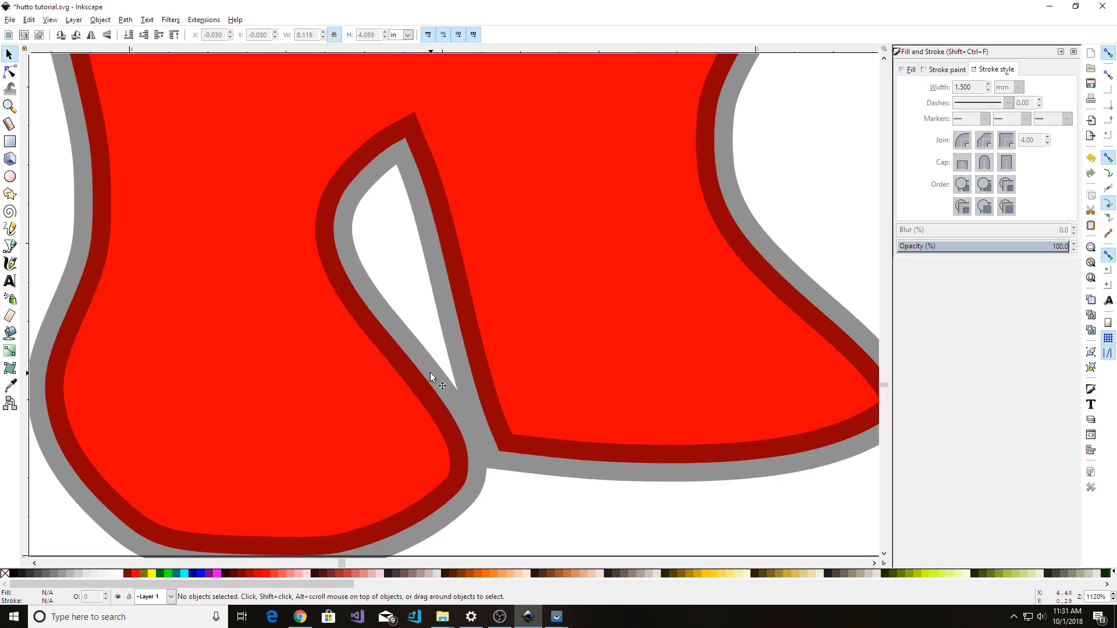
{"action": "double_click", "coordinate": [466, 474]}
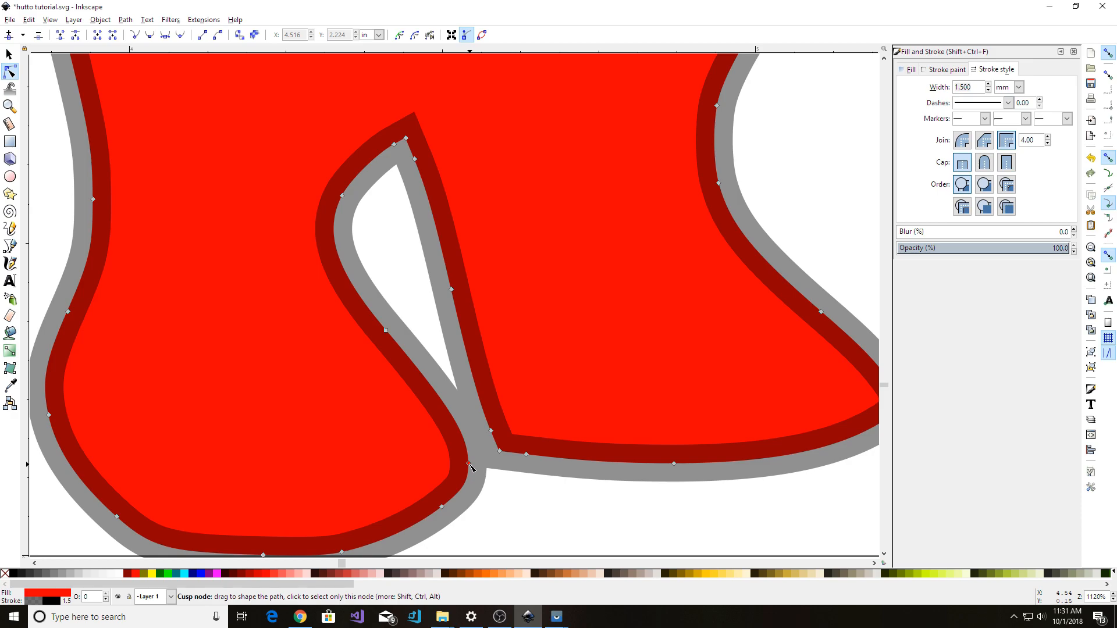
{"action": "left_click_drag", "start_coordinate": [469, 464], "coordinate": [507, 454]}
{"action": "scroll", "coordinate": [489, 473], "scroll_direction": "down", "scroll_amount": 6, "text": "ctrl"}
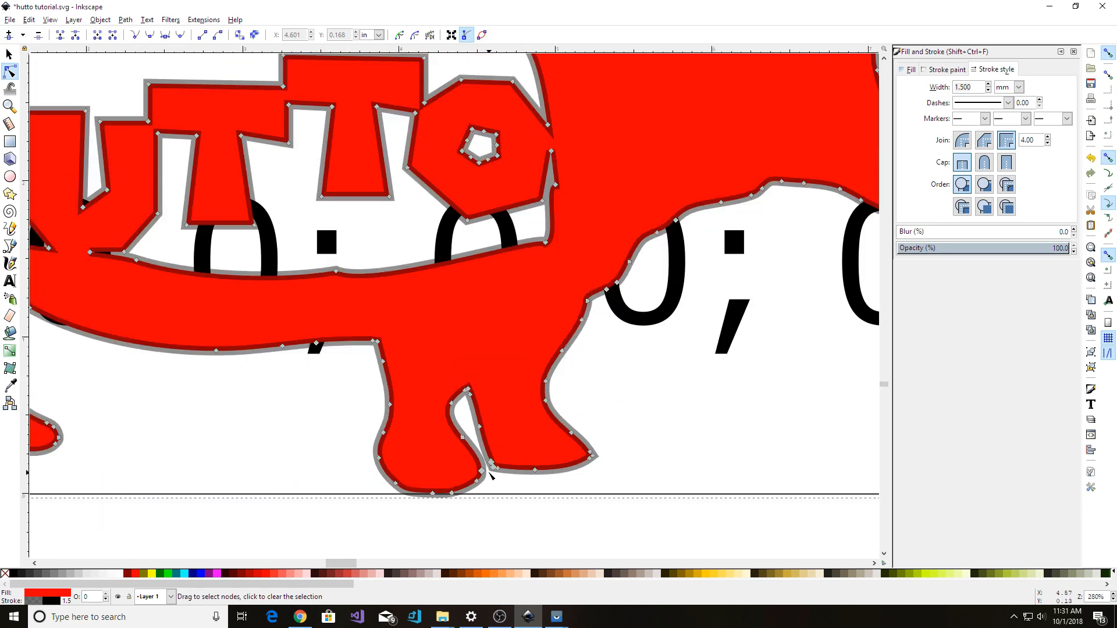
Generate the hippo path's G-code with Gcodetools Path to Gcode, keeping the existing settings, and delete the resulting toolpath group.
{"action": "left_click", "coordinate": [376, 429]}
{"action": "key", "text": "F1"}
{"action": "left_click", "coordinate": [581, 295]}
{"action": "left_click", "coordinate": [211, 21]}
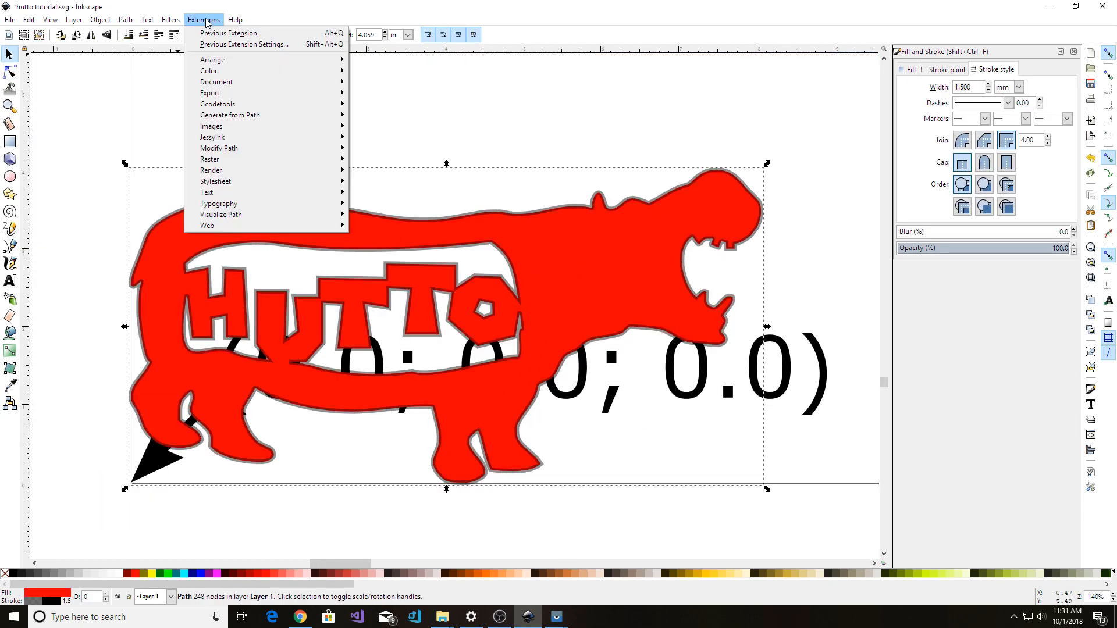
{"action": "mouse_move", "coordinate": [234, 106]}
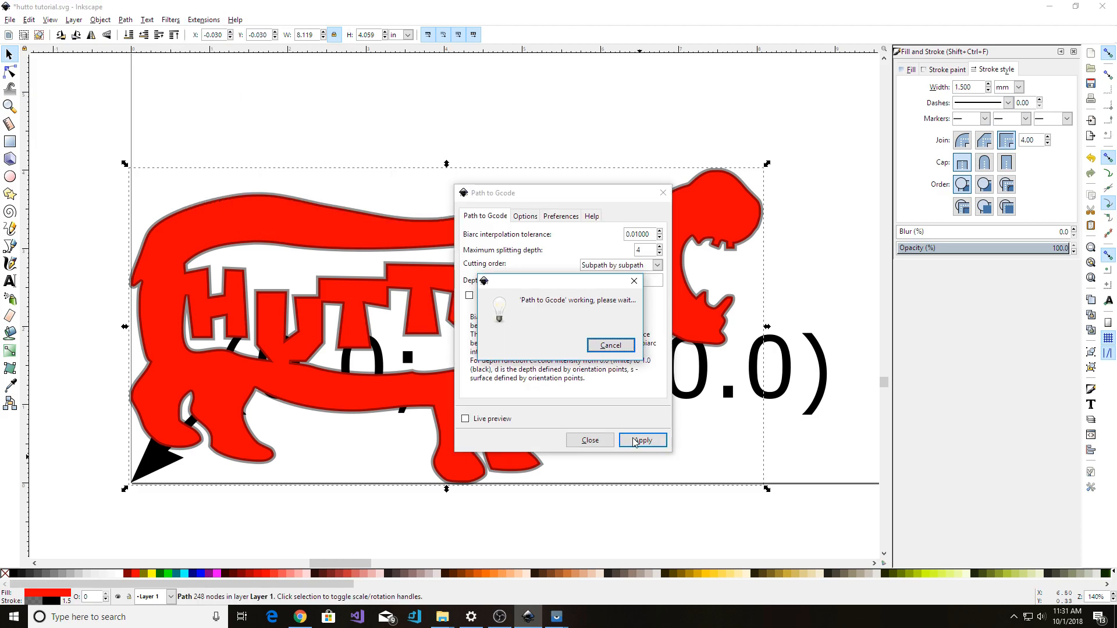
{"action": "left_click", "coordinate": [589, 441]}
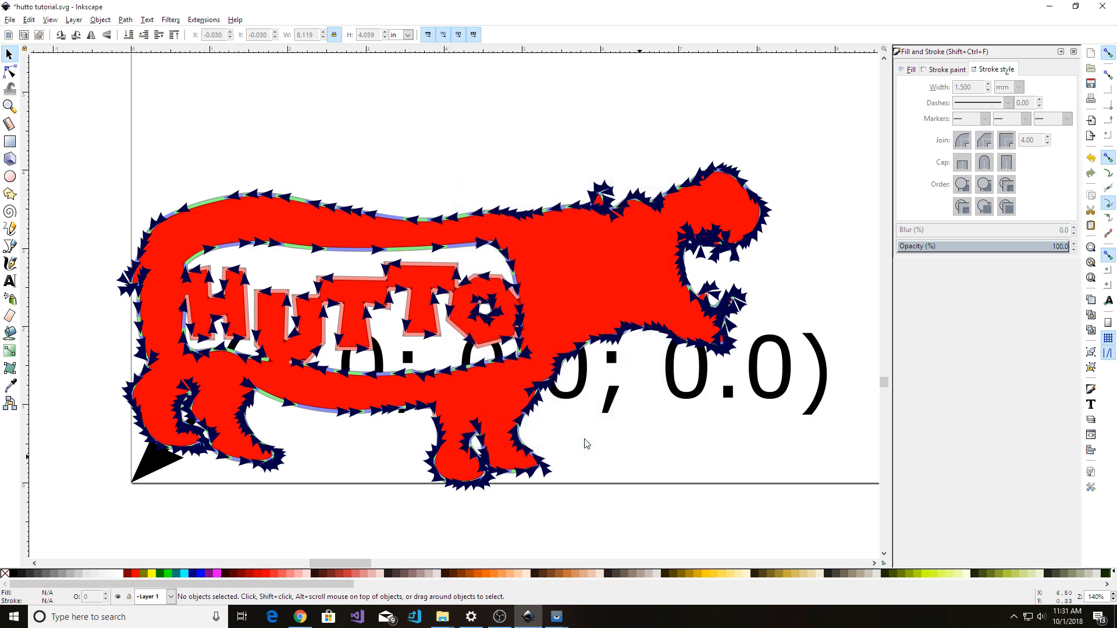
{"action": "left_click", "coordinate": [350, 412]}
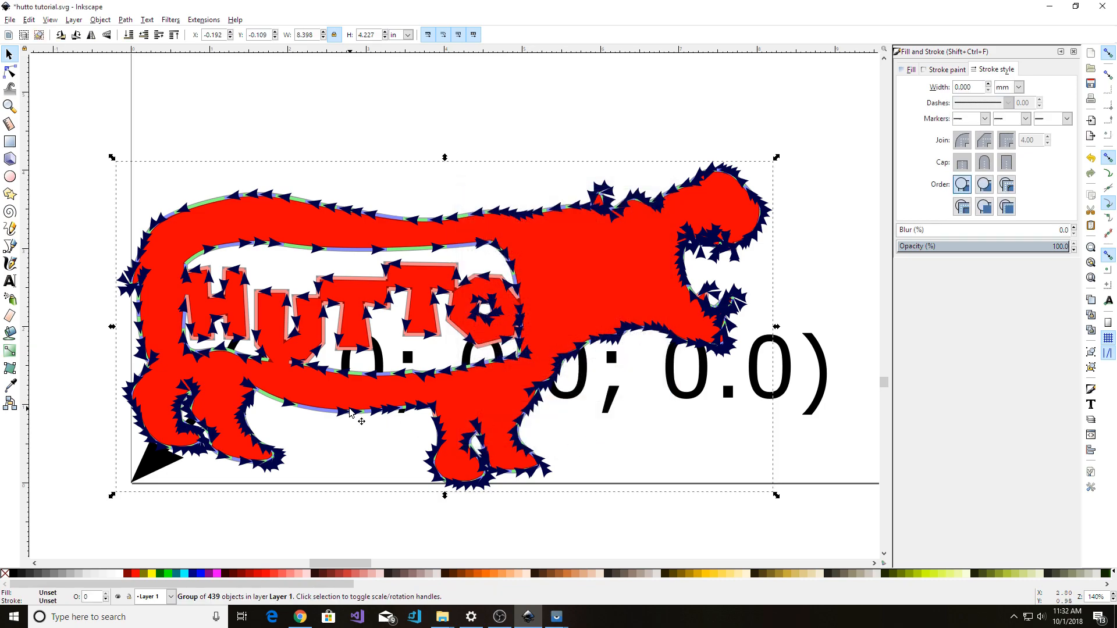
{"action": "key", "text": "Delete"}
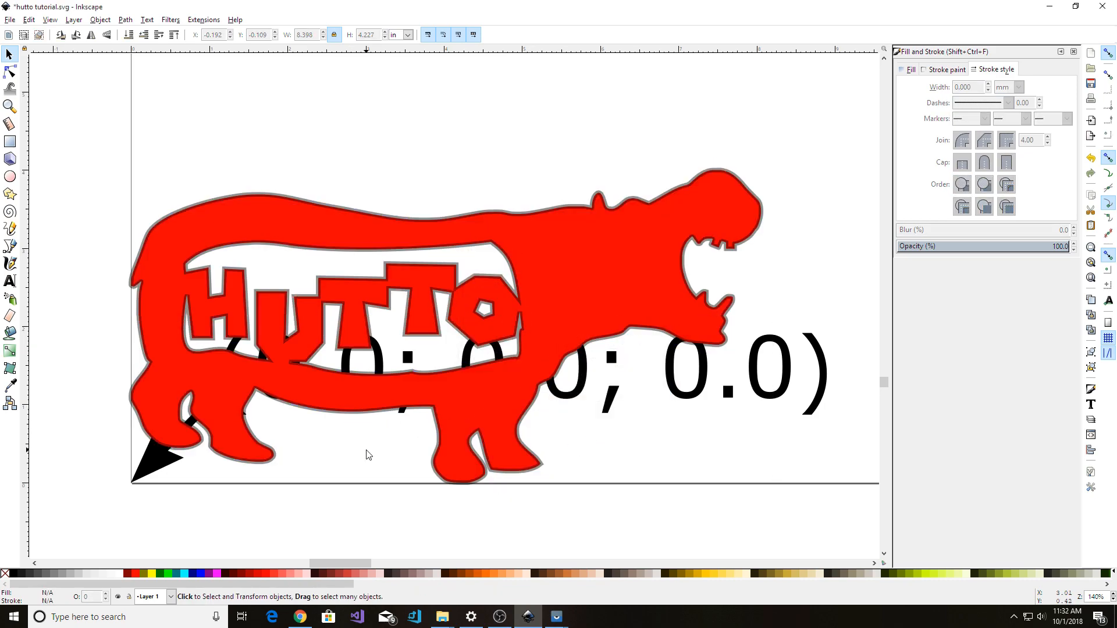
Switch to Go Fab CNC on the mirrored tablet and examine the offset cut paths around HUTTO and the legs.
{"action": "mouse_move", "coordinate": [528, 616]}
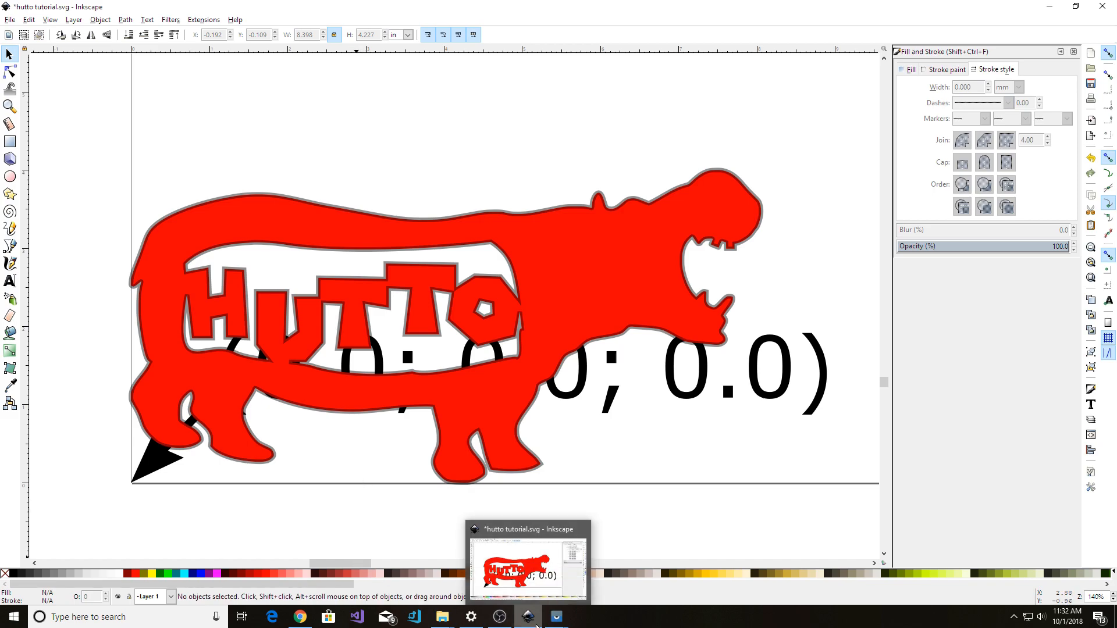
{"action": "left_click", "coordinate": [578, 572]}
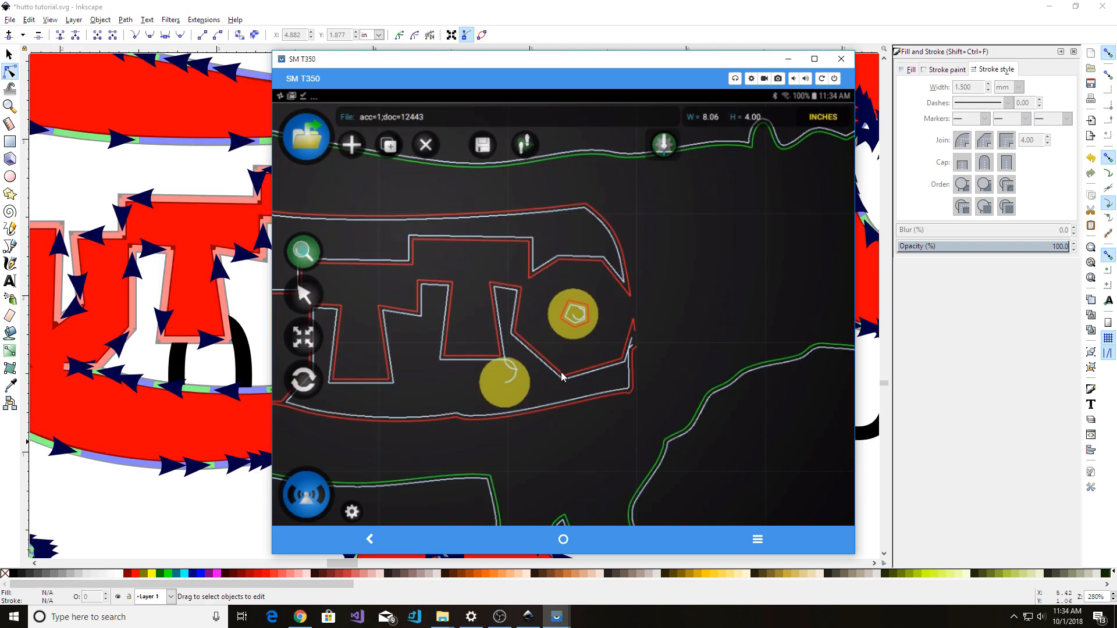
{"action": "mouse_move", "coordinate": [499, 409]}
{"action": "left_mouse_down"}
{"action": "mouse_move", "coordinate": [630, 344]}
{"action": "mouse_move", "coordinate": [726, 261]}
{"action": "left_mouse_up"}
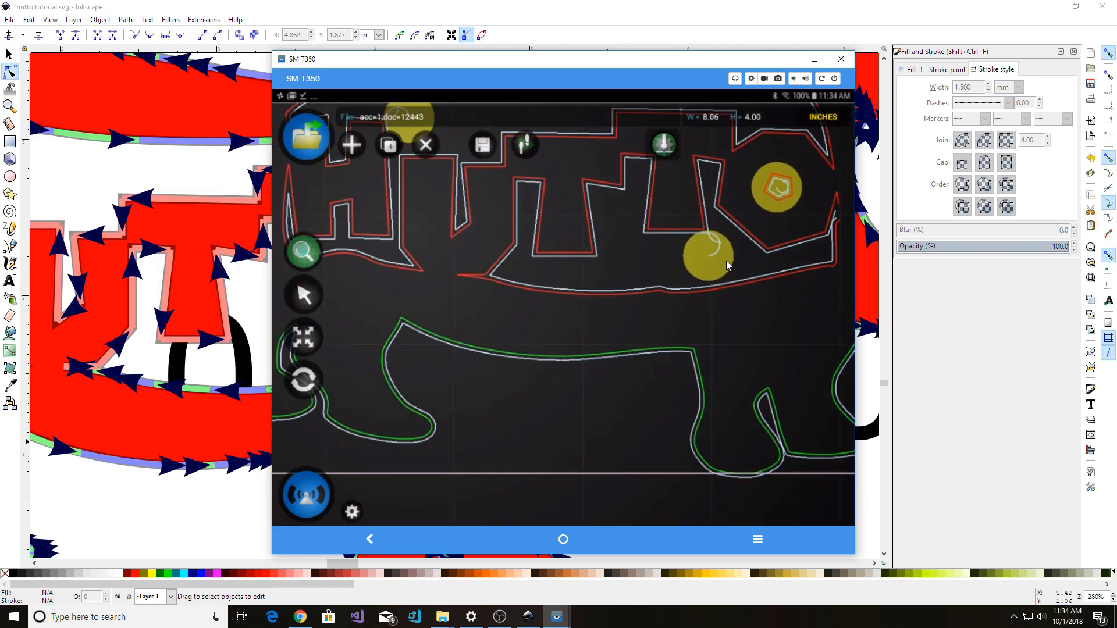